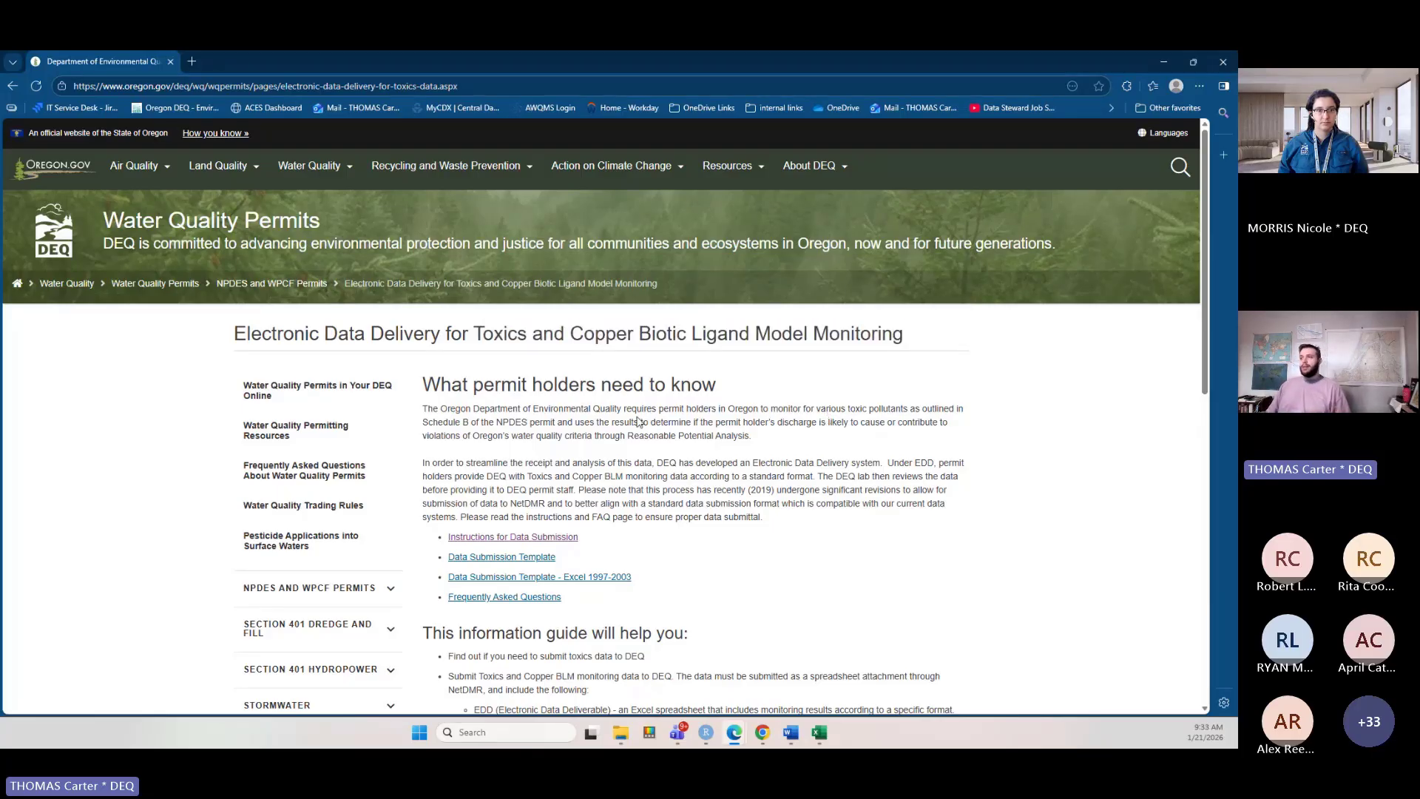
Download the Data Submission Template and open its Excel workbook from the downloaded zip in a maximised window.
scroll(640, 422, "down", 1)
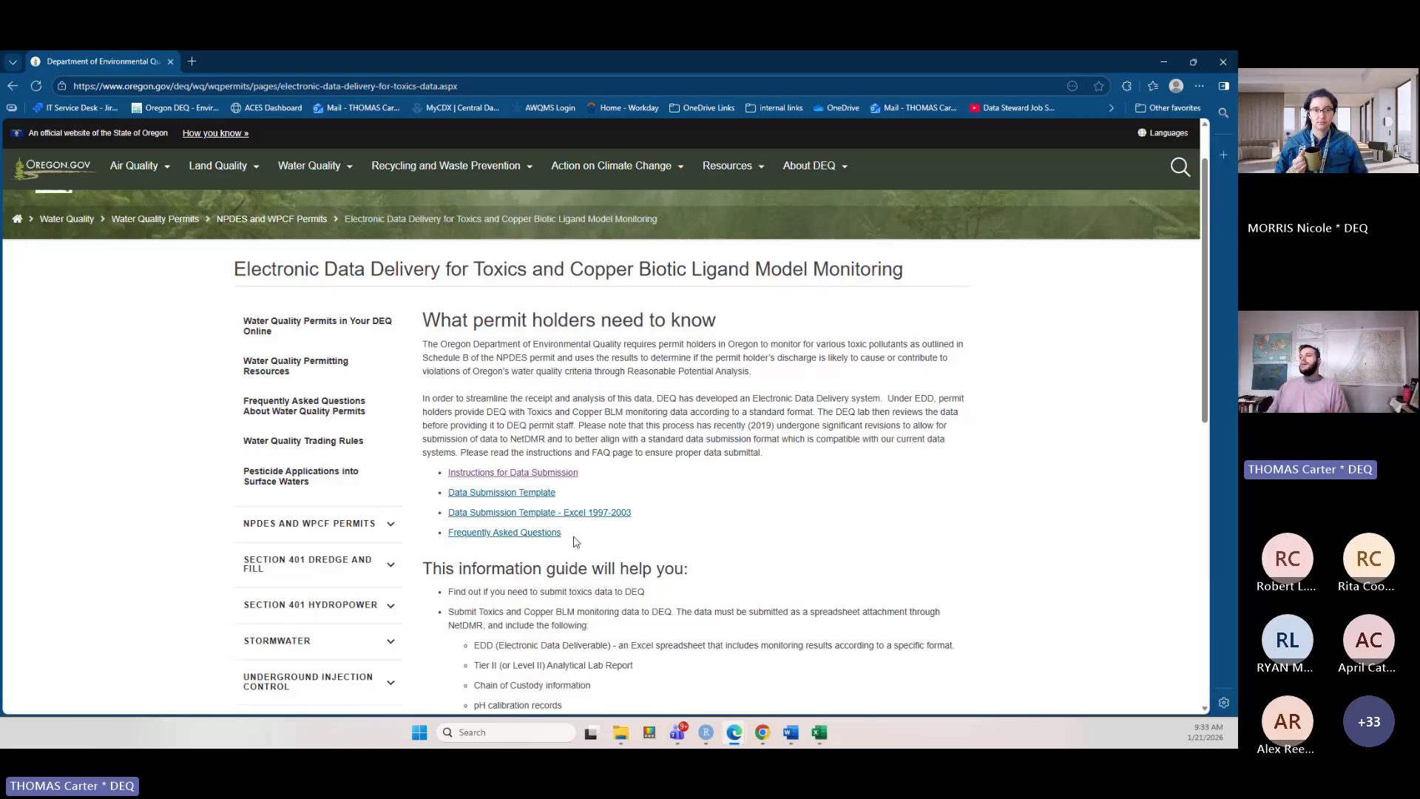
left_click(544, 494)
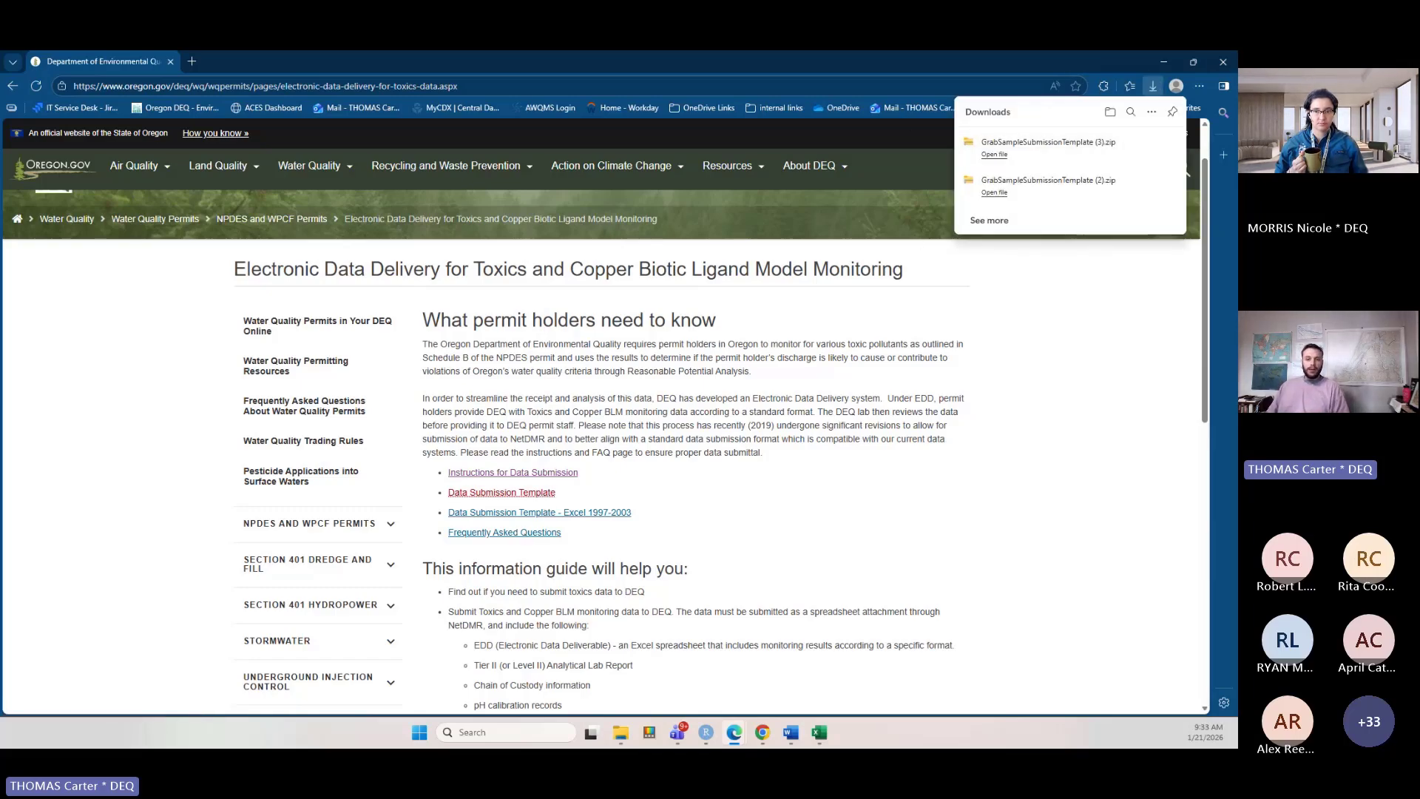
left_click(994, 155)
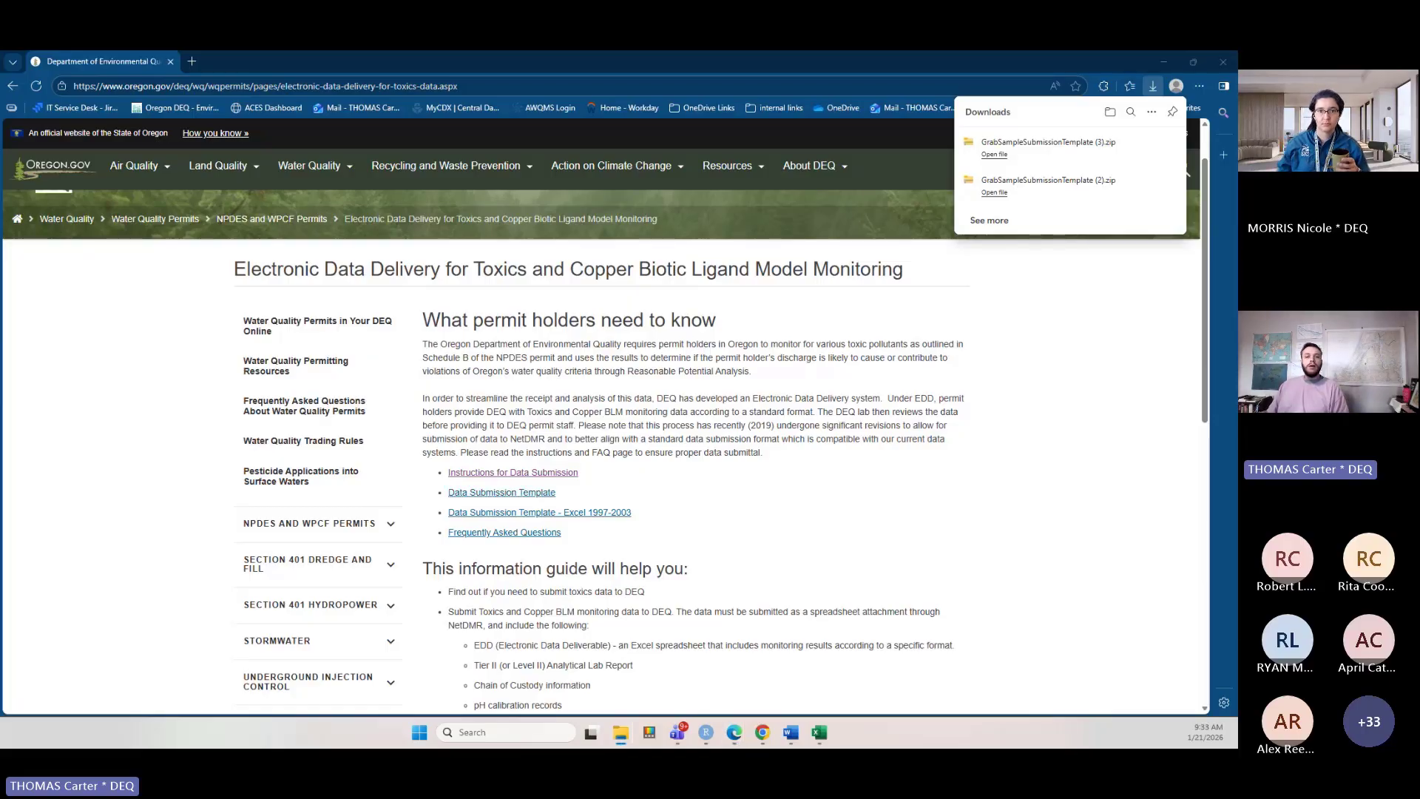
double_click(351, 363)
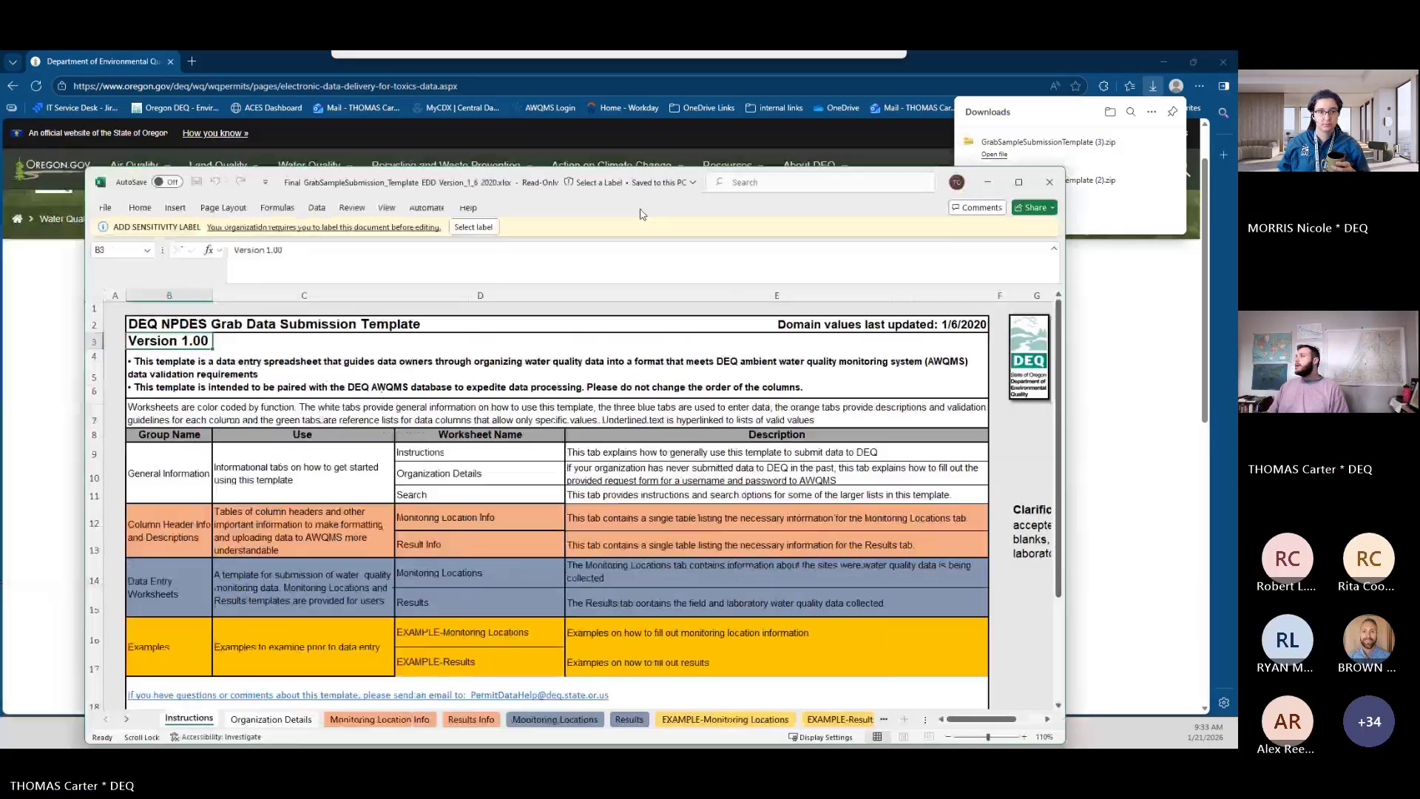
left_click_drag(642, 215, 688, 212)
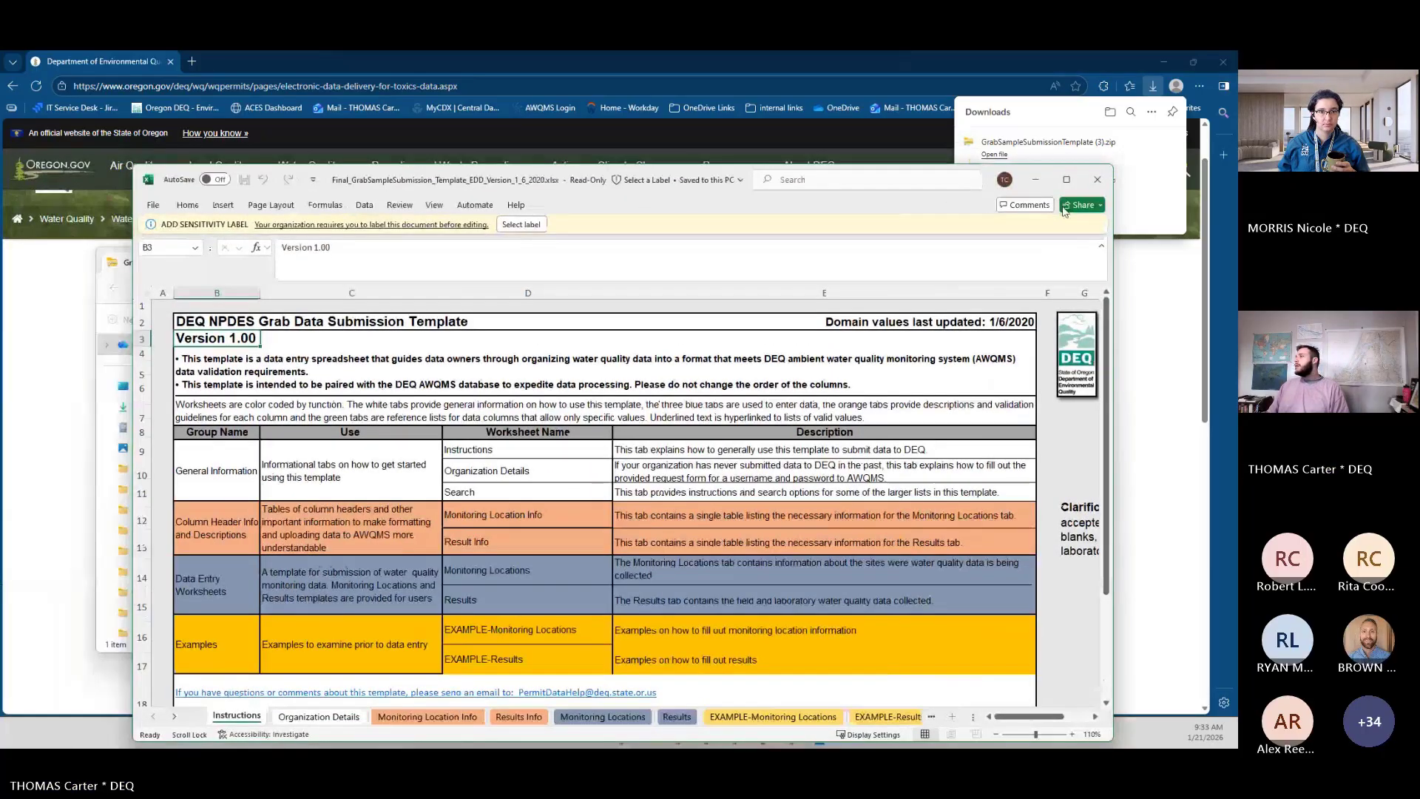
left_click(1067, 180)
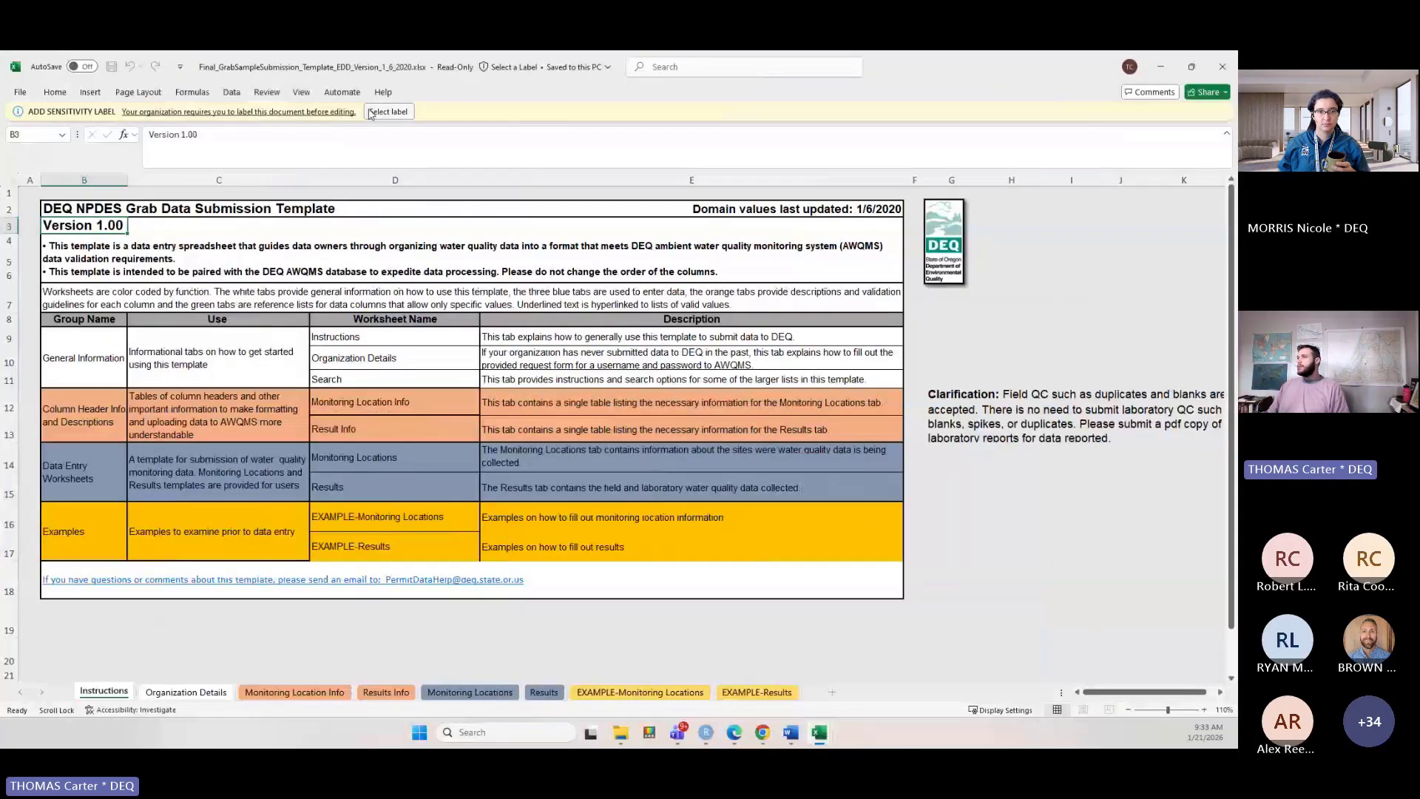
Apply the Level 2 - Limited sensitivity label to the workbook.
left_click(388, 112)
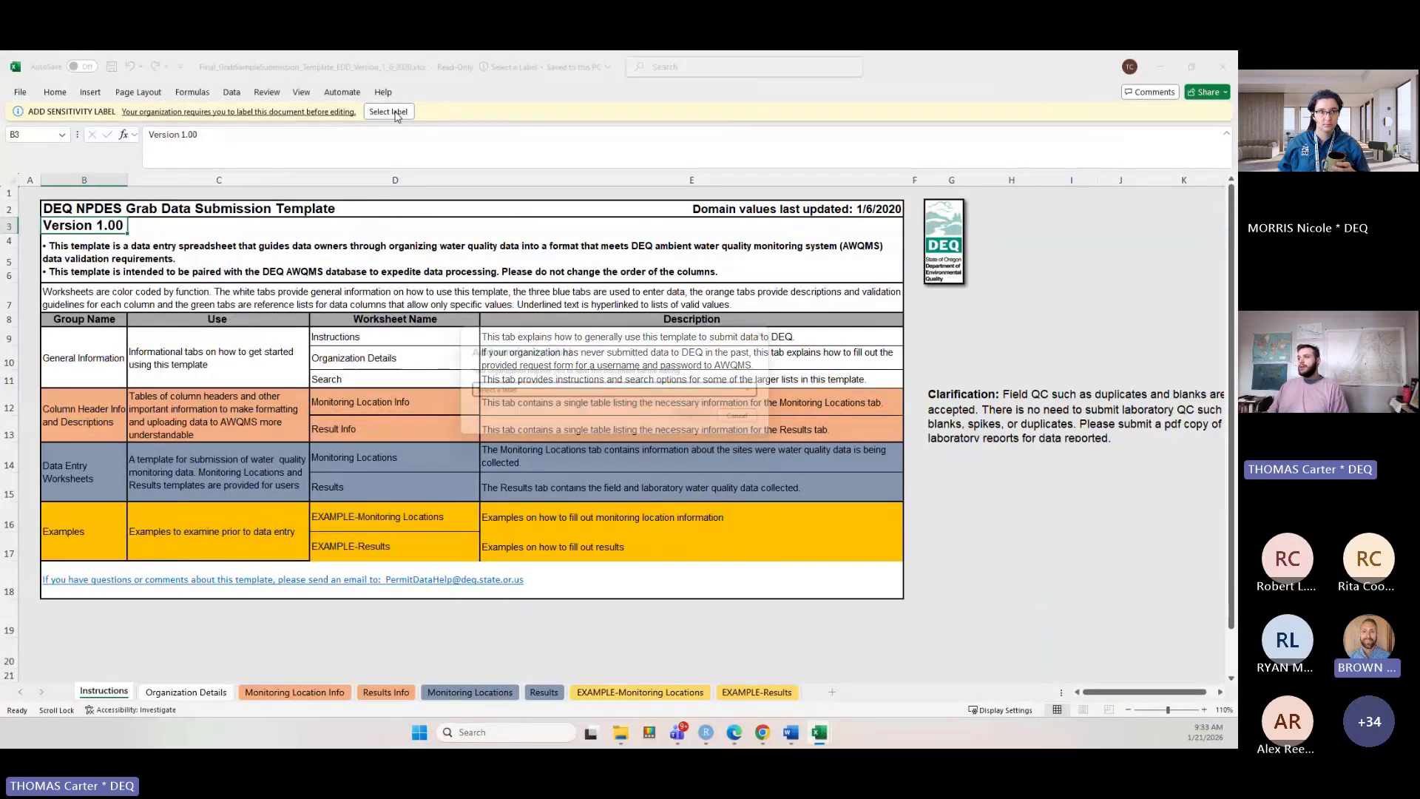
left_click(562, 392)
left_click(533, 425)
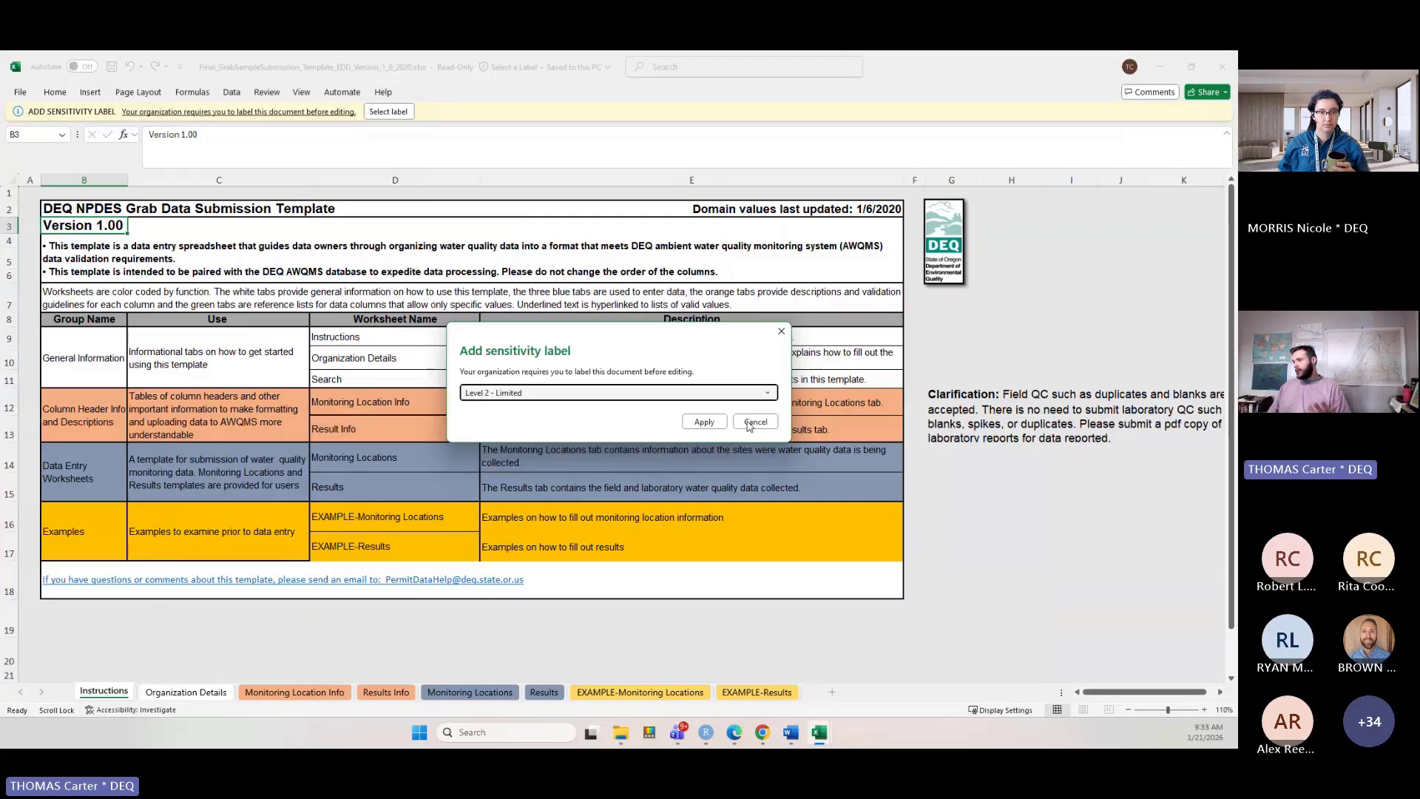
left_click(705, 423)
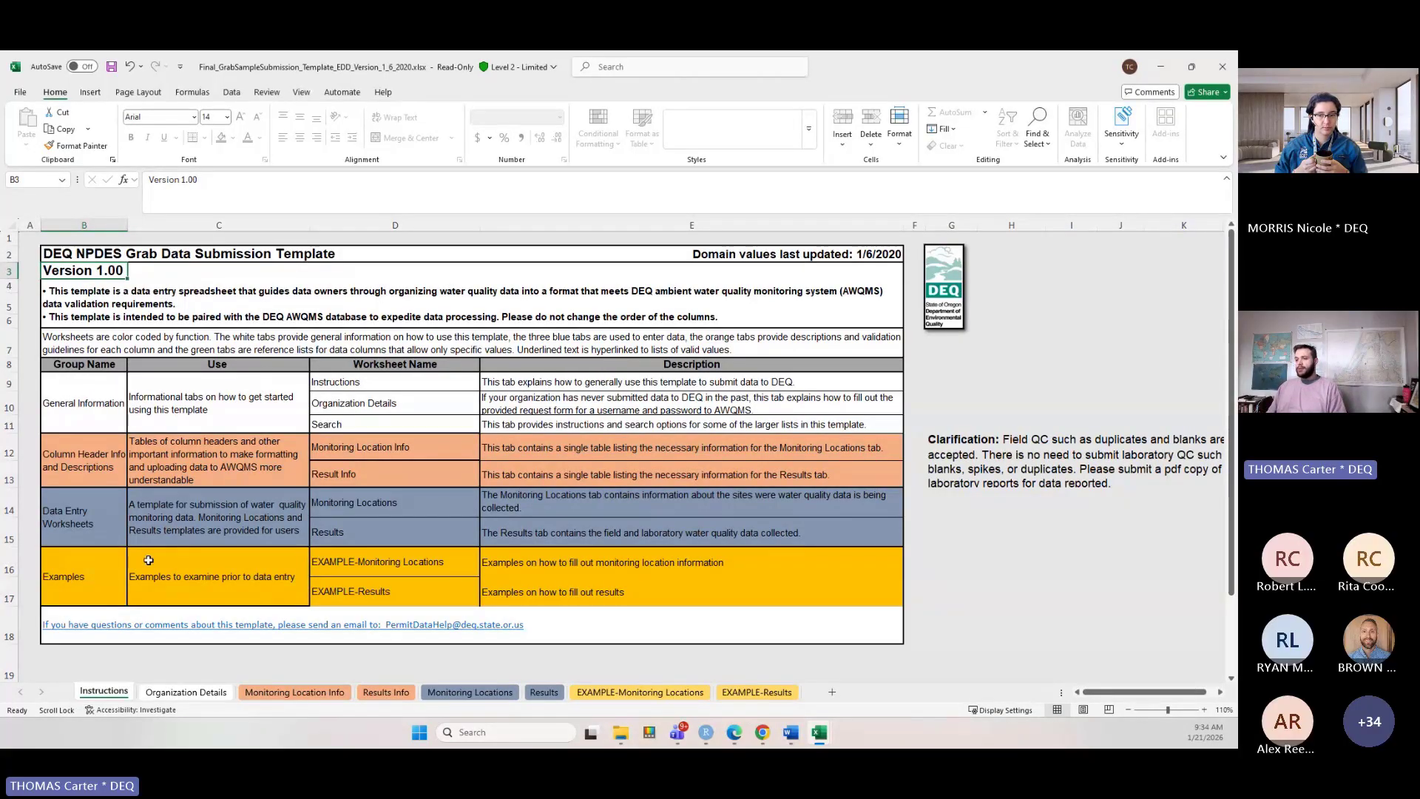
Review the Organization Details, Monitoring Location Info and Results Info sheets of the template.
left_click(224, 690)
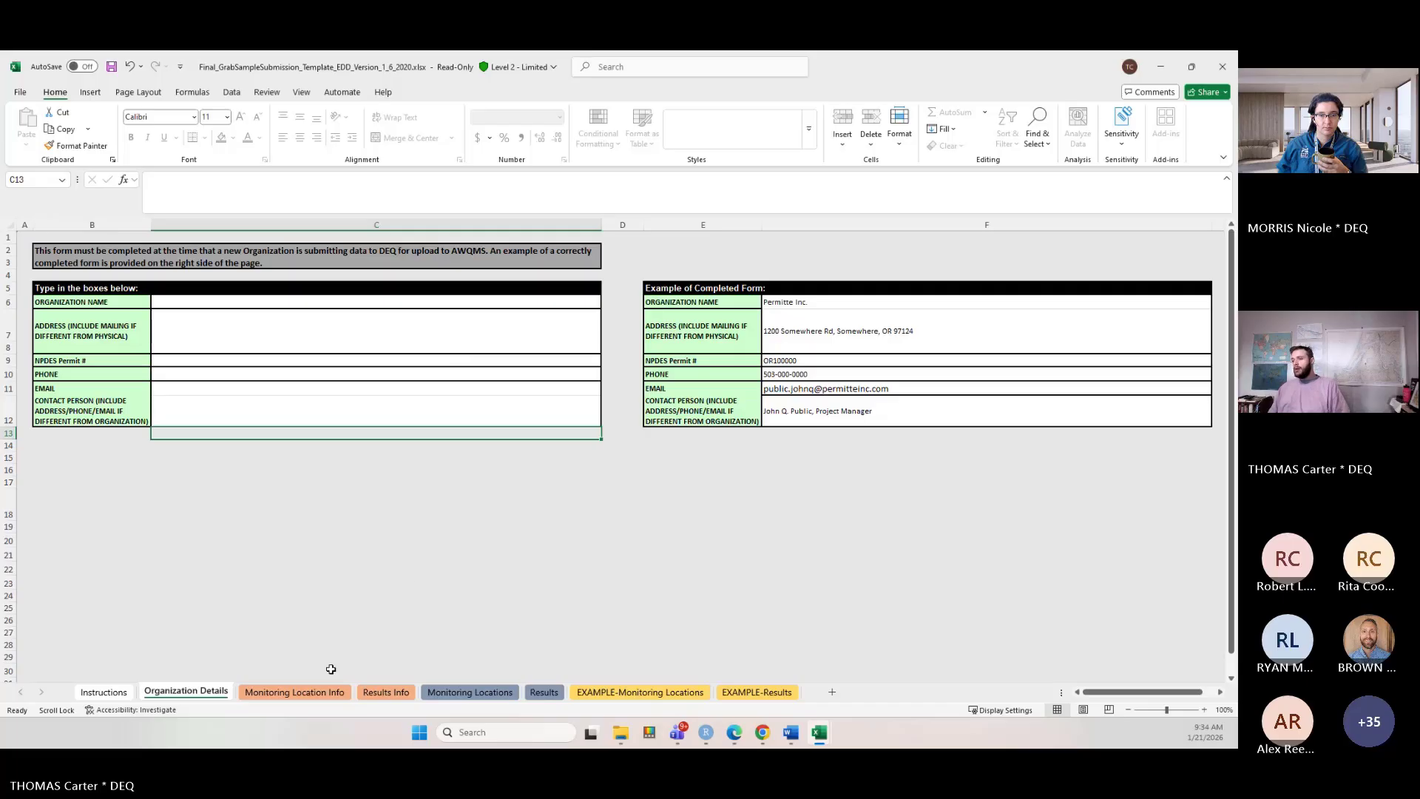
left_click(299, 698)
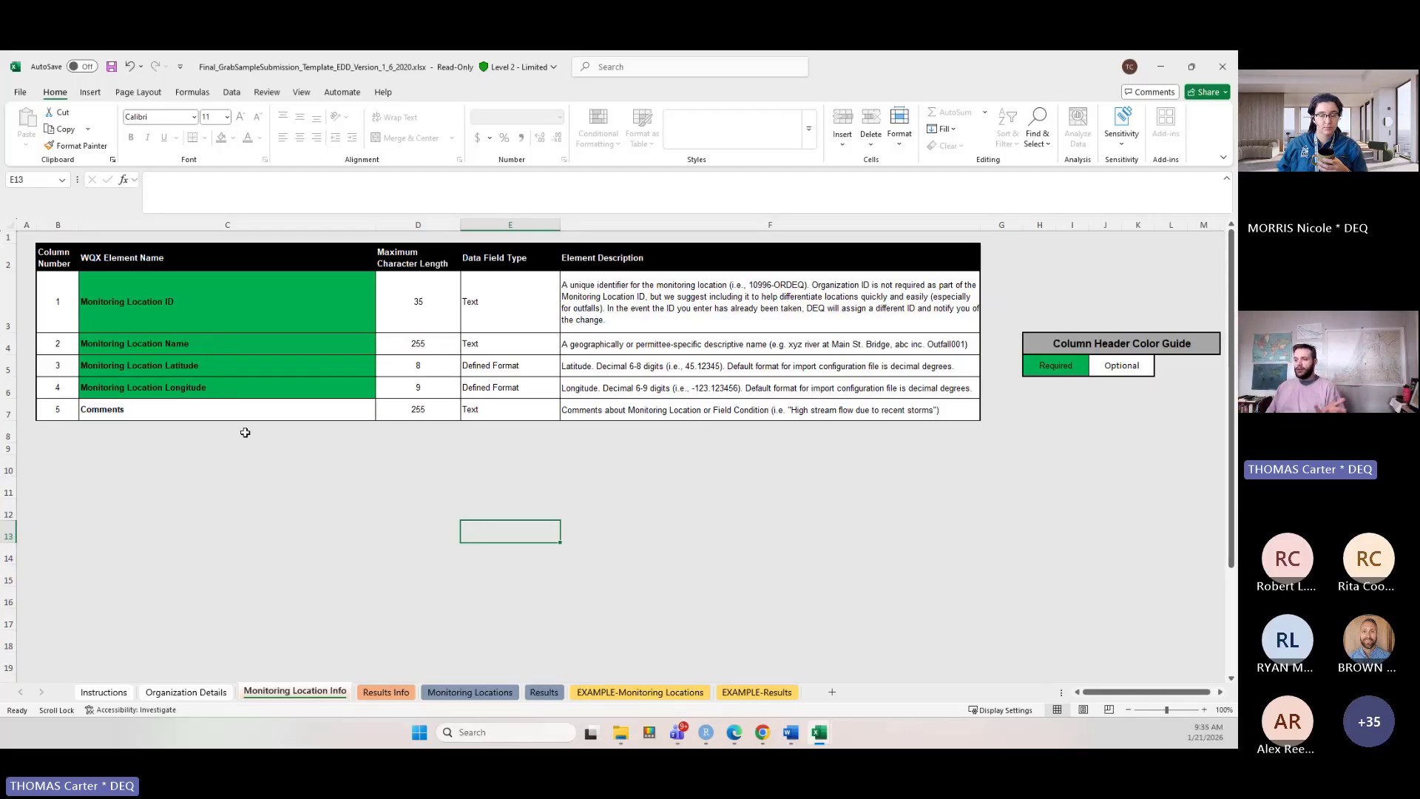
left_click(381, 693)
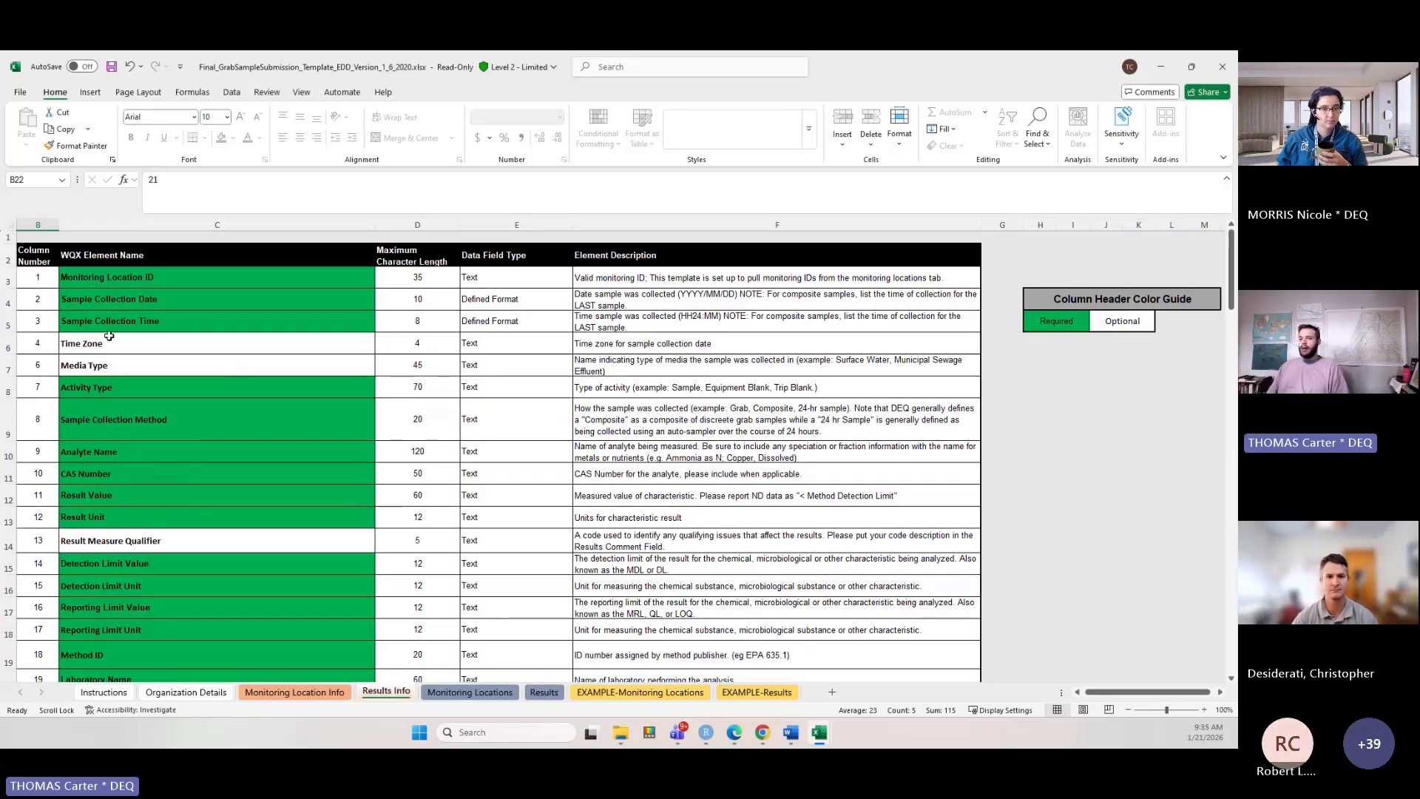
scroll(105, 370, "down", 1)
scroll(105, 398, "up", 1)
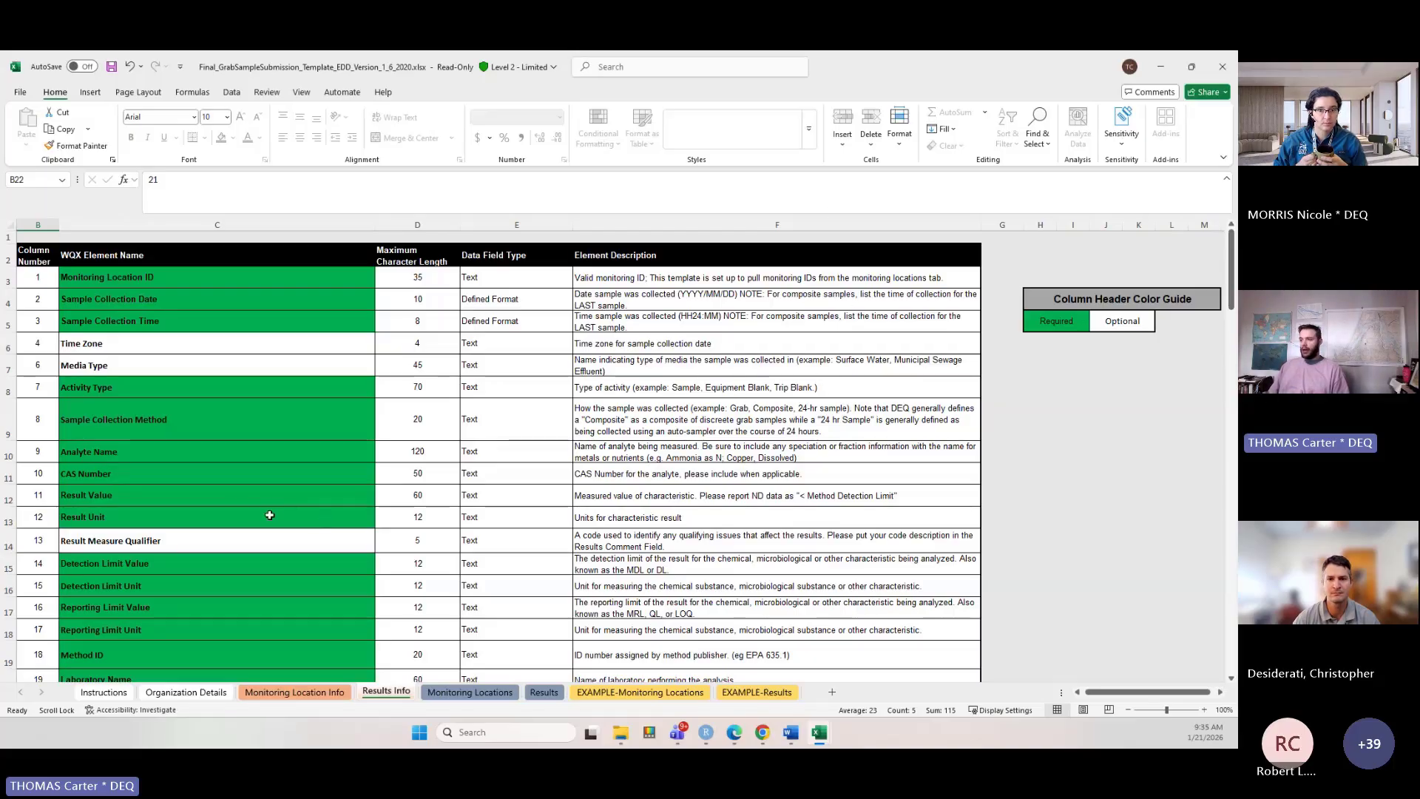
On the Monitoring Locations sheet, enter the user's surname followed by _Outfall_001 as the first Monitoring Location ID.
left_click(495, 698)
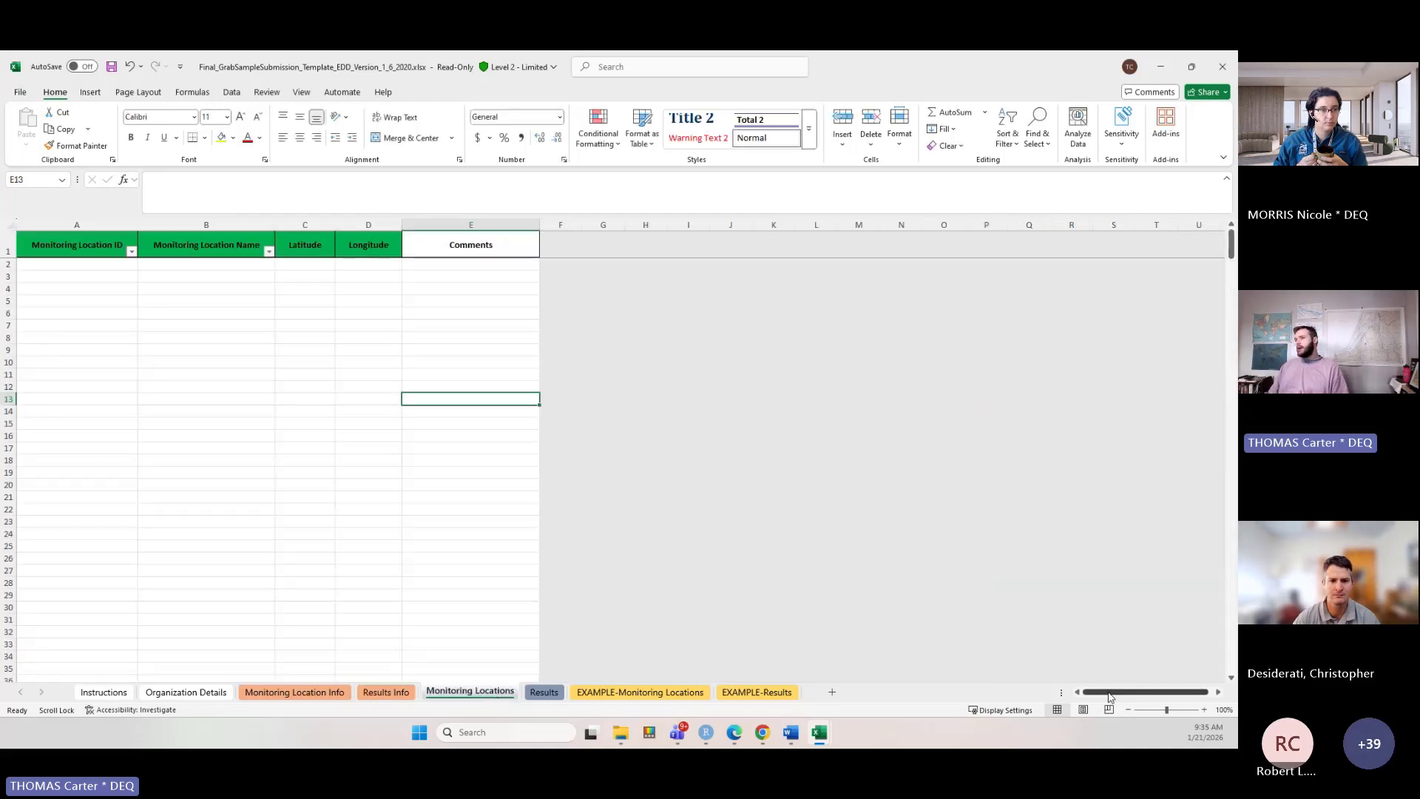
left_click(45, 262)
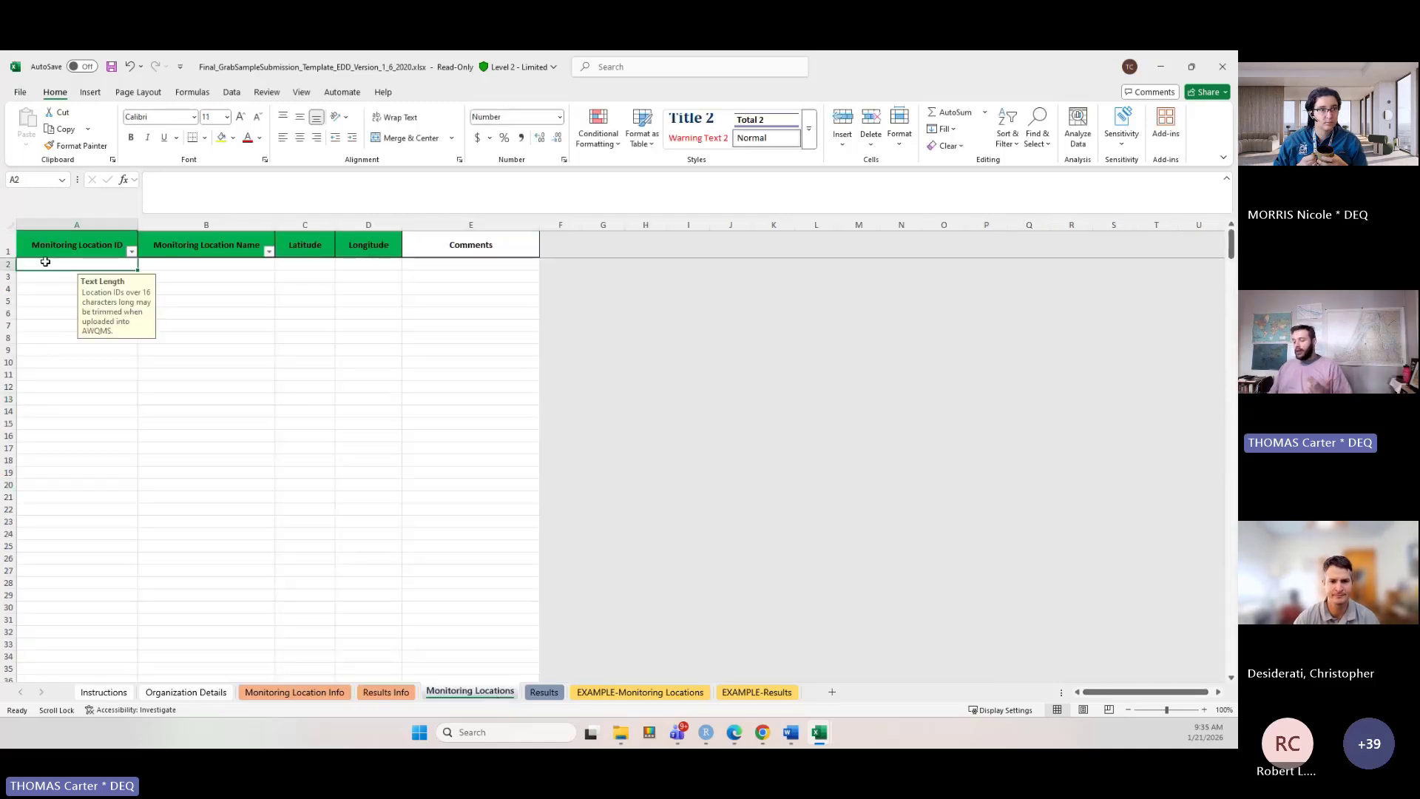
type("Carter_Outfall")
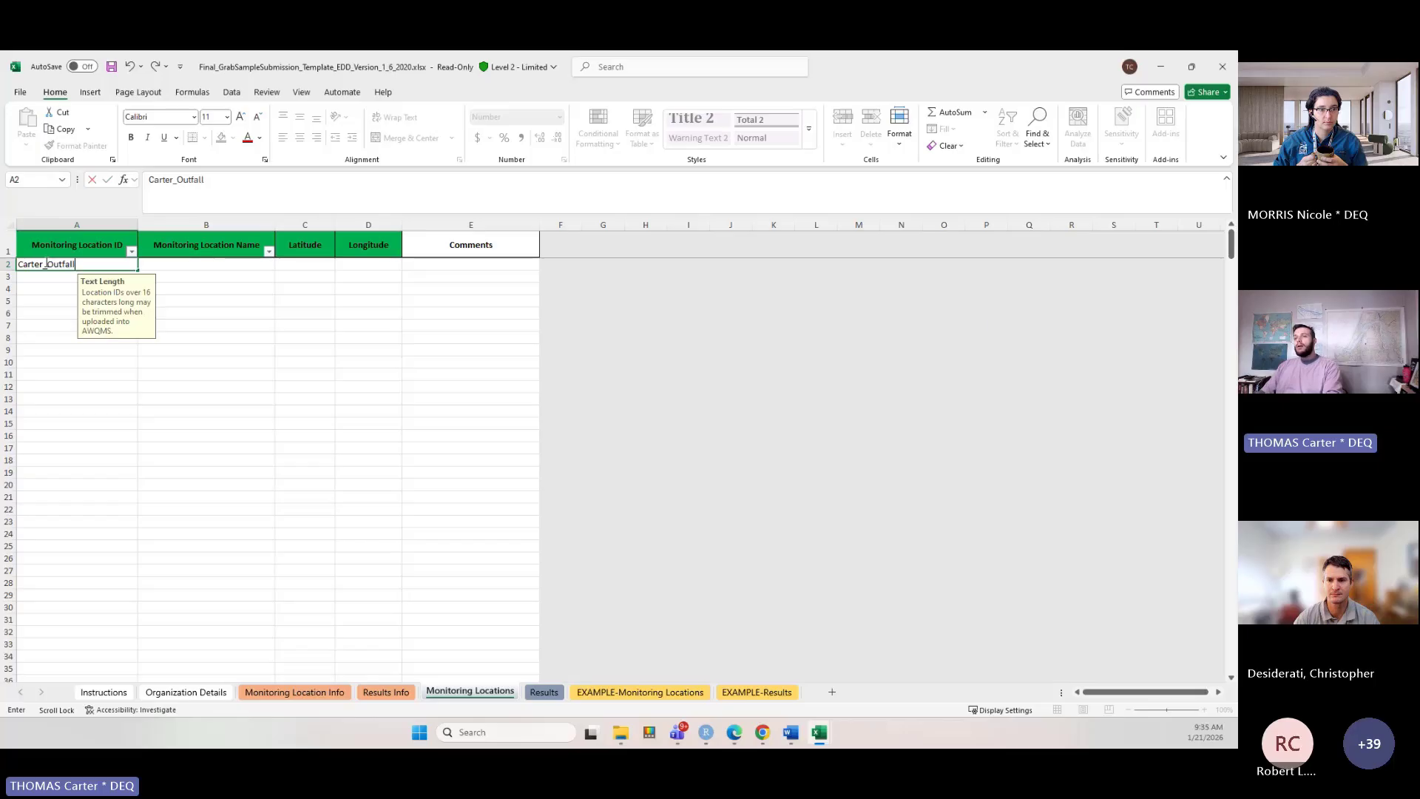
type("_001")
key("Return")
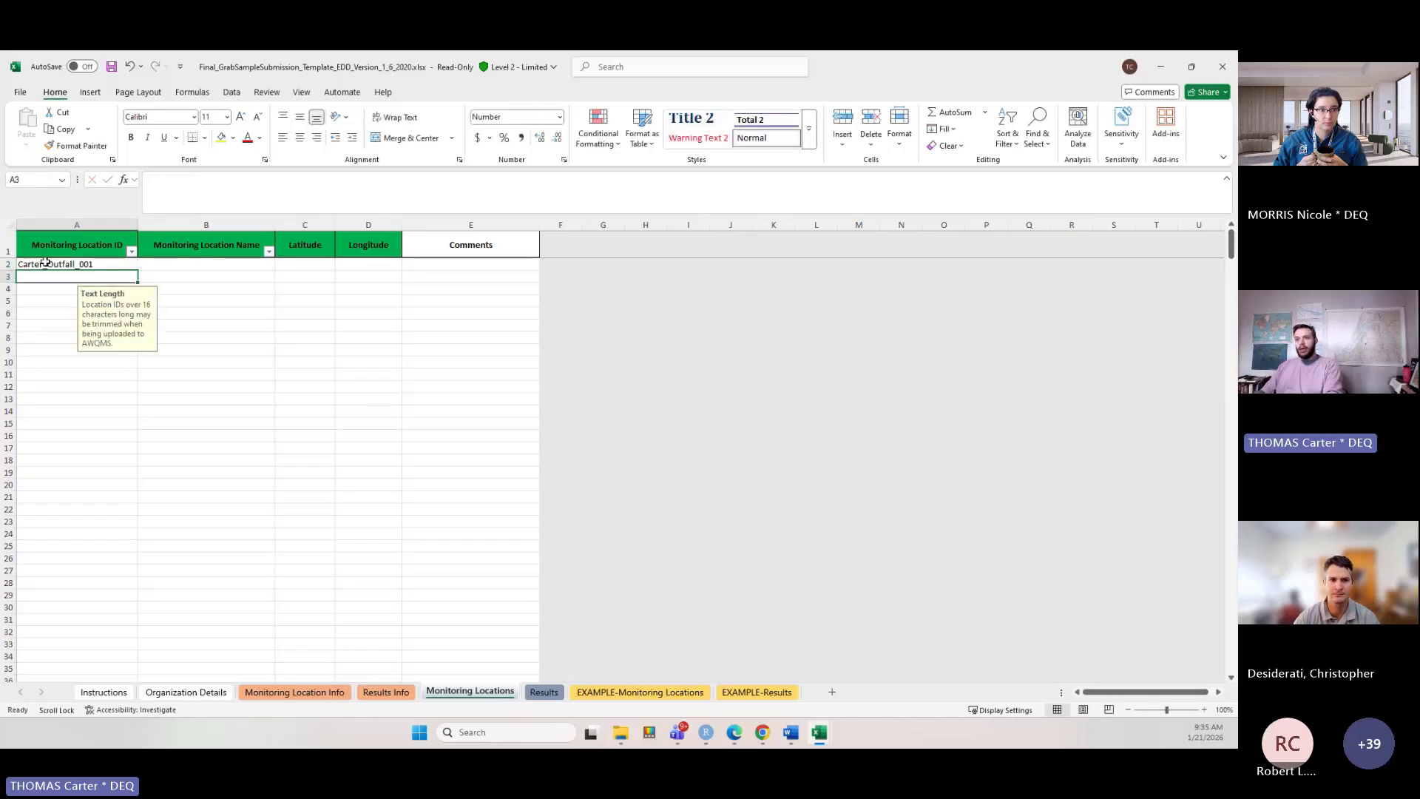
Add a second location with ID ORDEQ-99999 and a name of the user's surname plus 's outfall upstream.
type("ORDEQ")
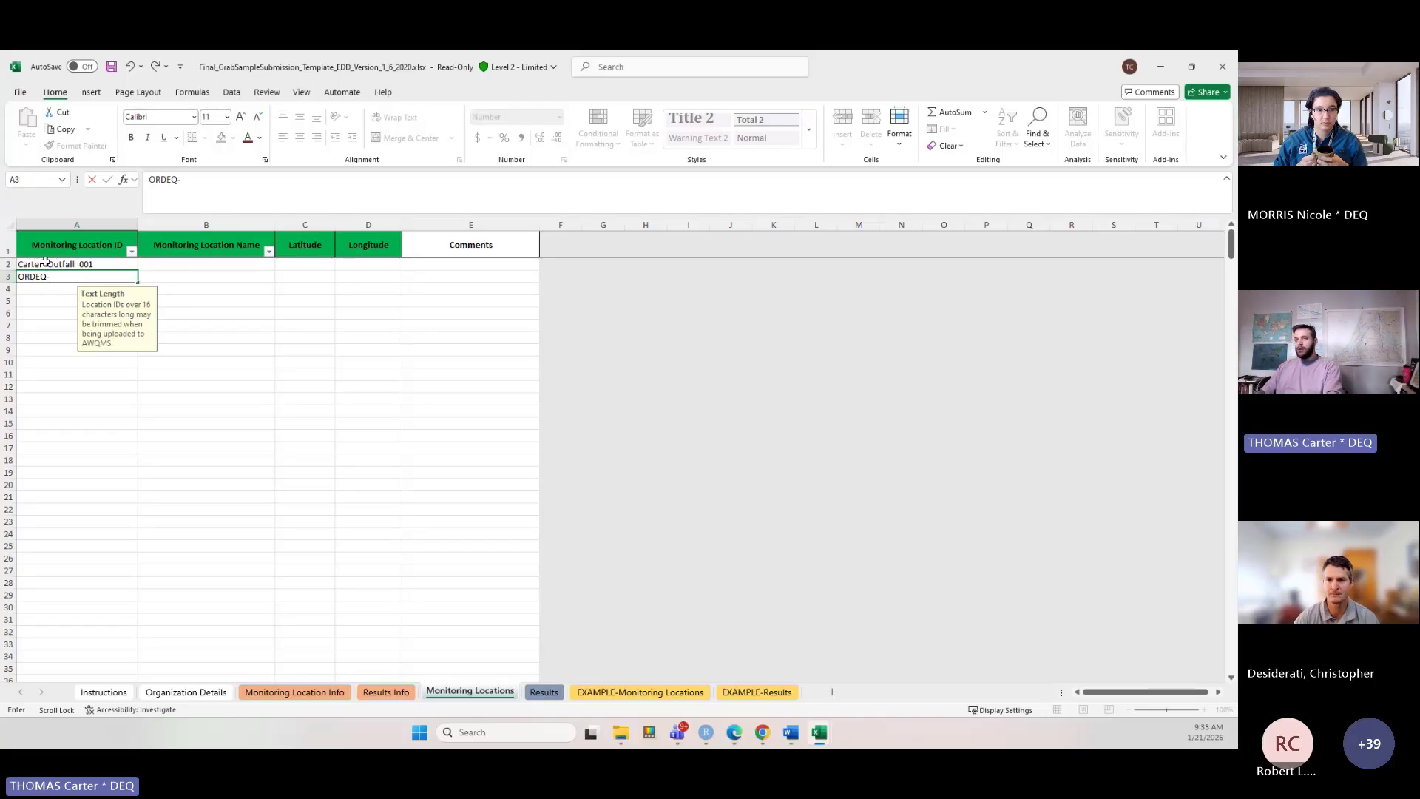
type("-99999")
key("Tab")
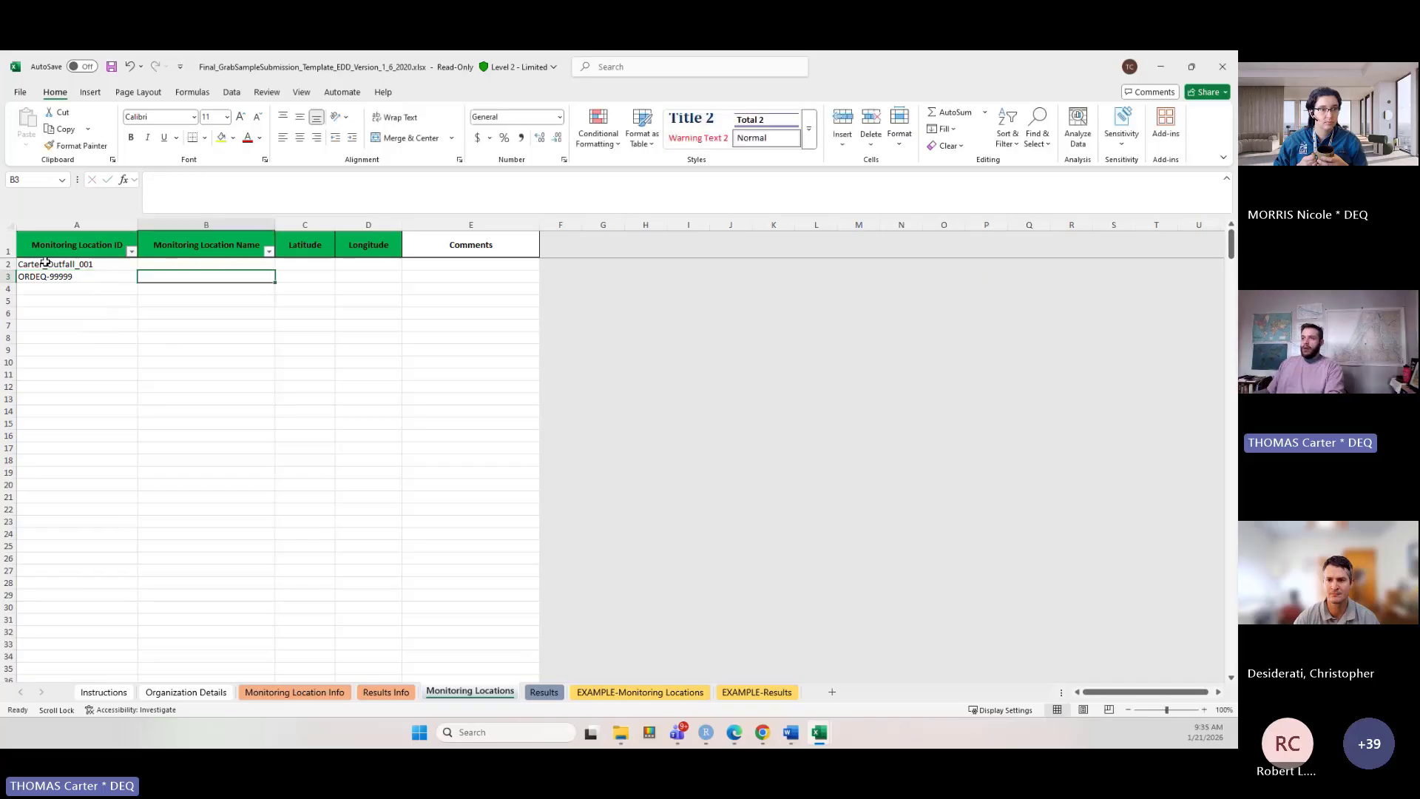
type("C")
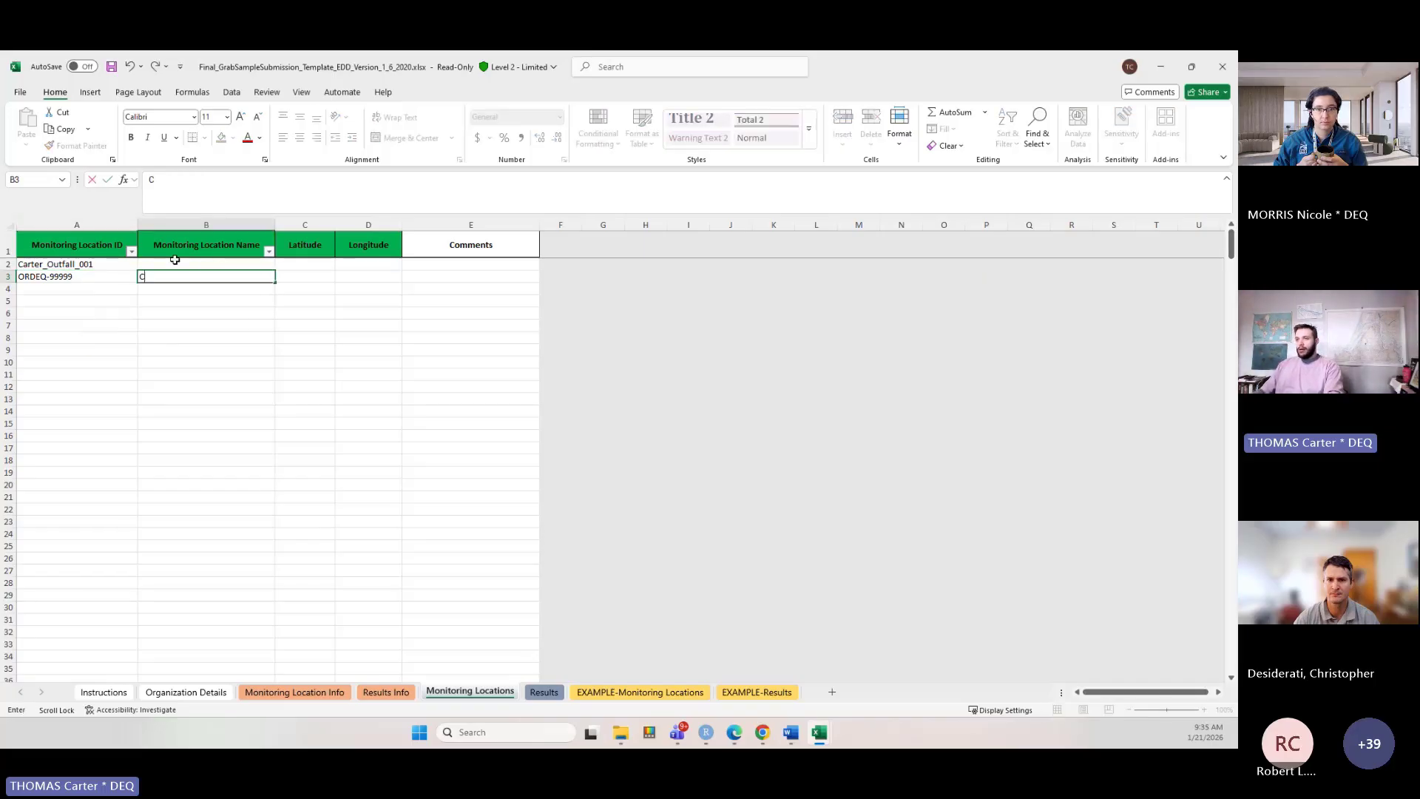
type("arter's outfal")
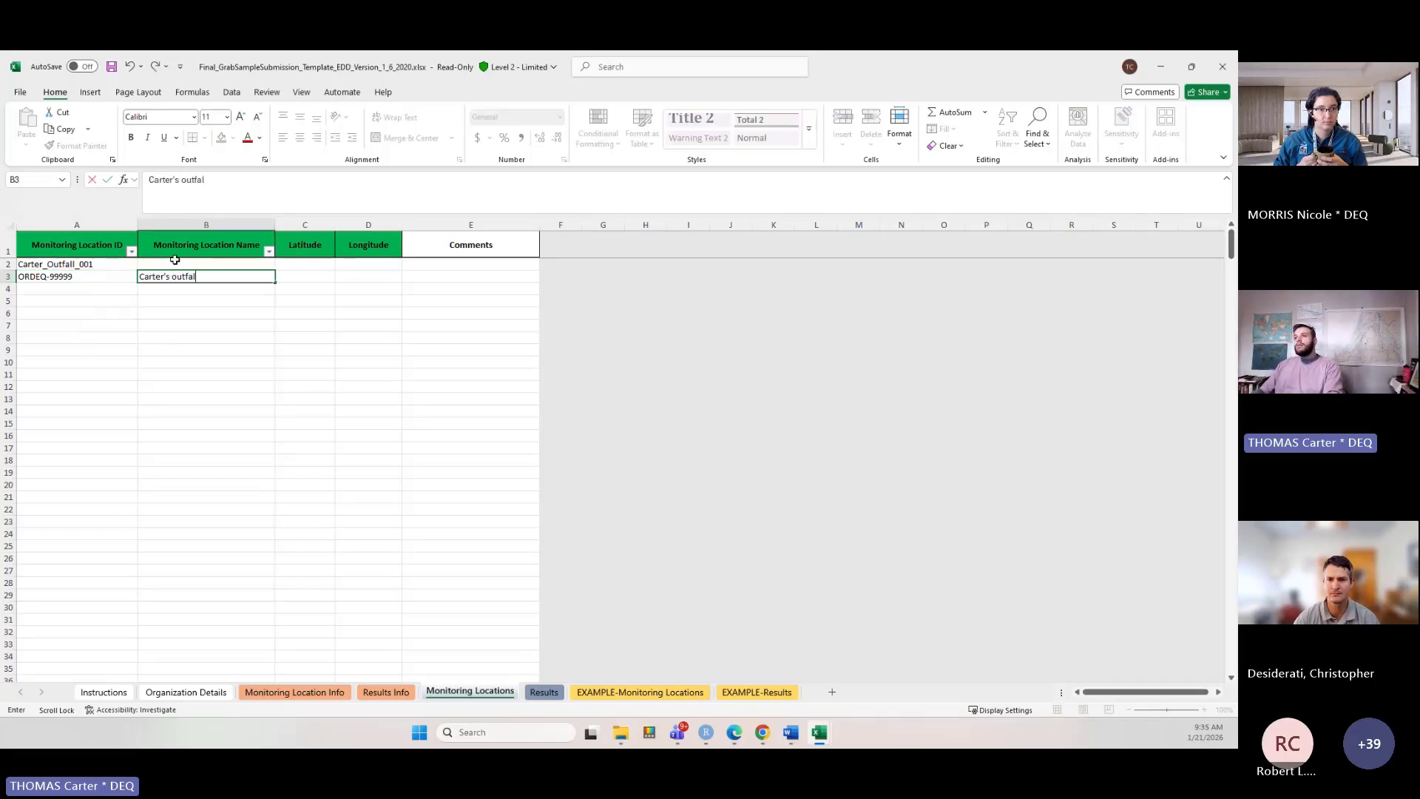
type("l upstream")
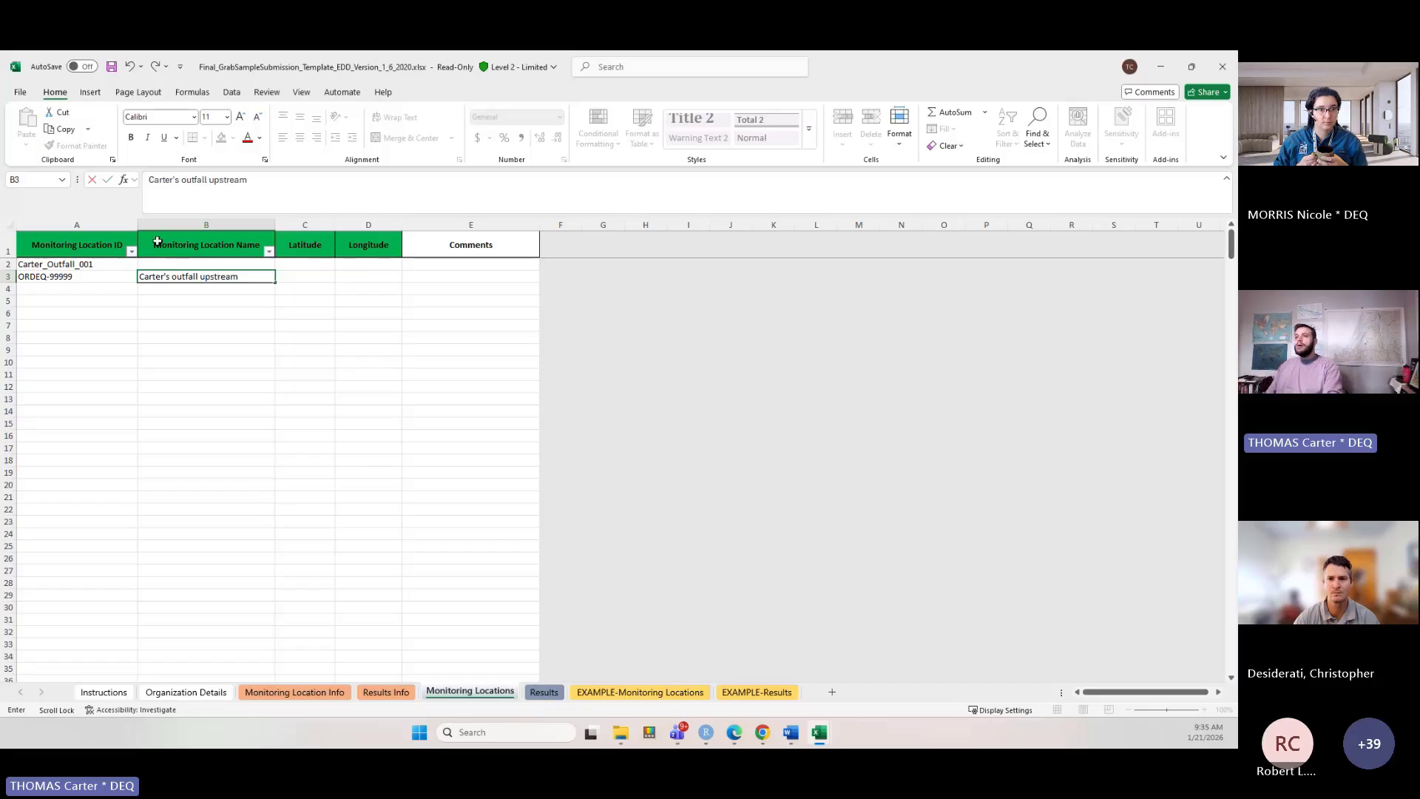
Name the first monitoring location with the user's surname plus 's outfall downstream.
left_click(194, 264)
type("Car")
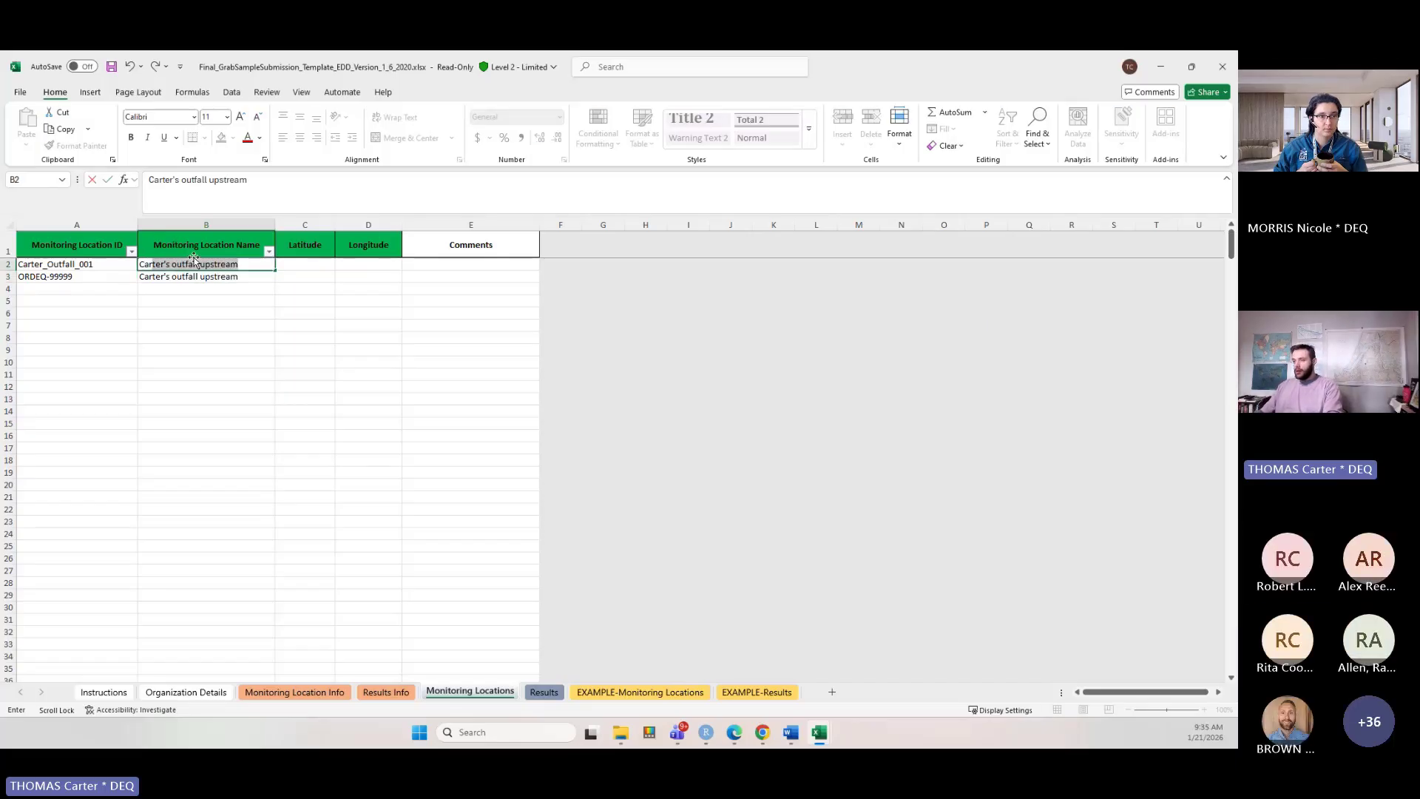
type("ter's outfall ")
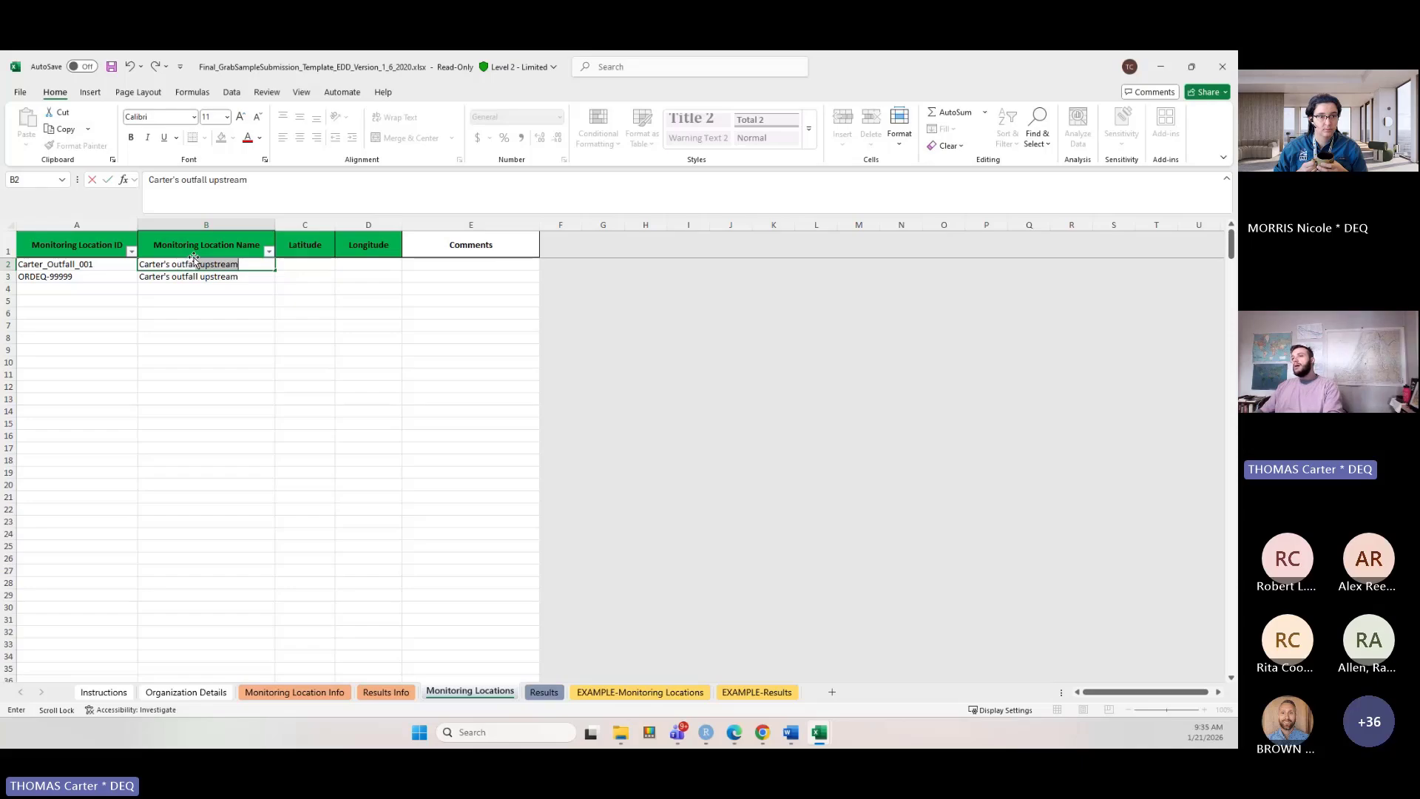
type("downstream")
key("Tab")
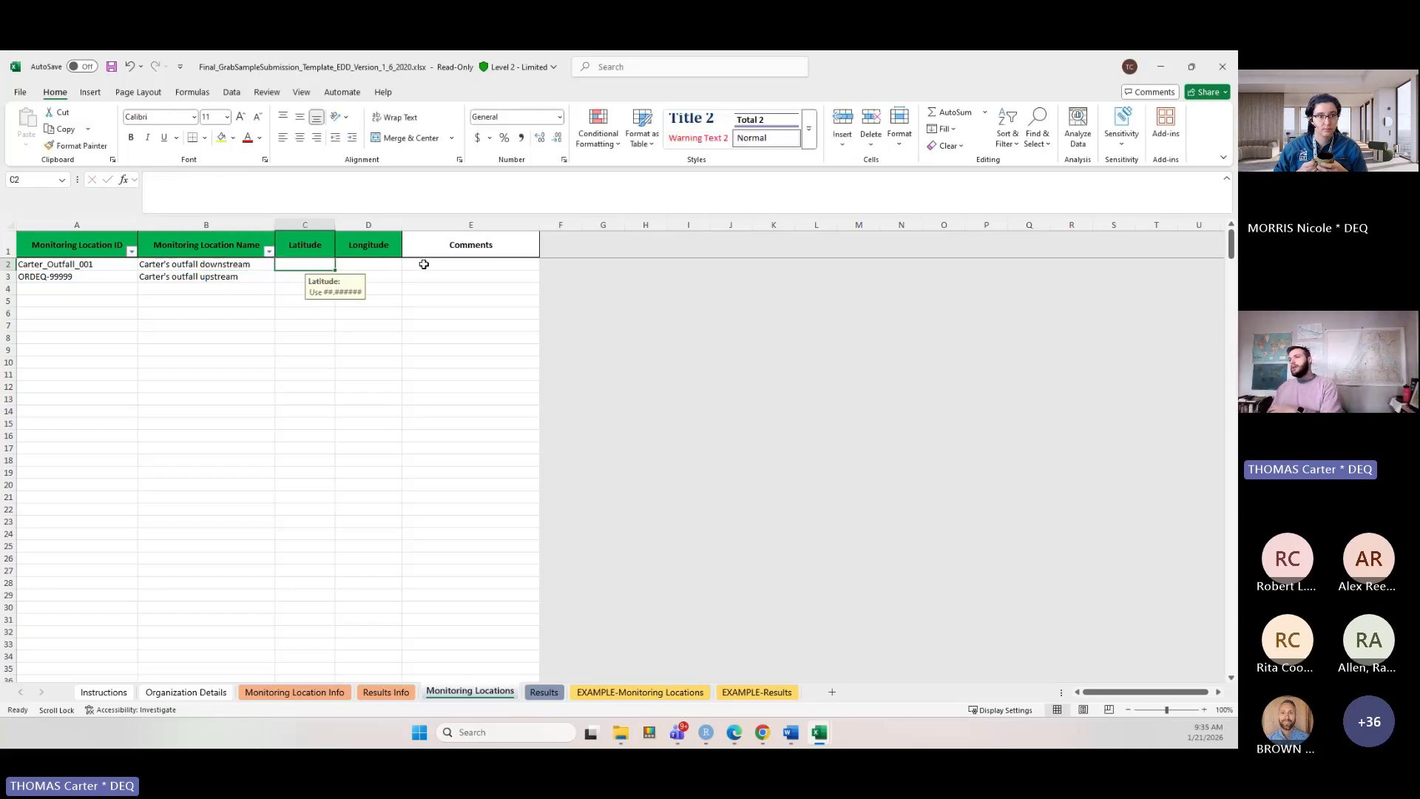
Review the EXAMPLE-Monitoring Locations and EXAMPLE-Results sheets.
left_click_drag(422, 265, 426, 272)
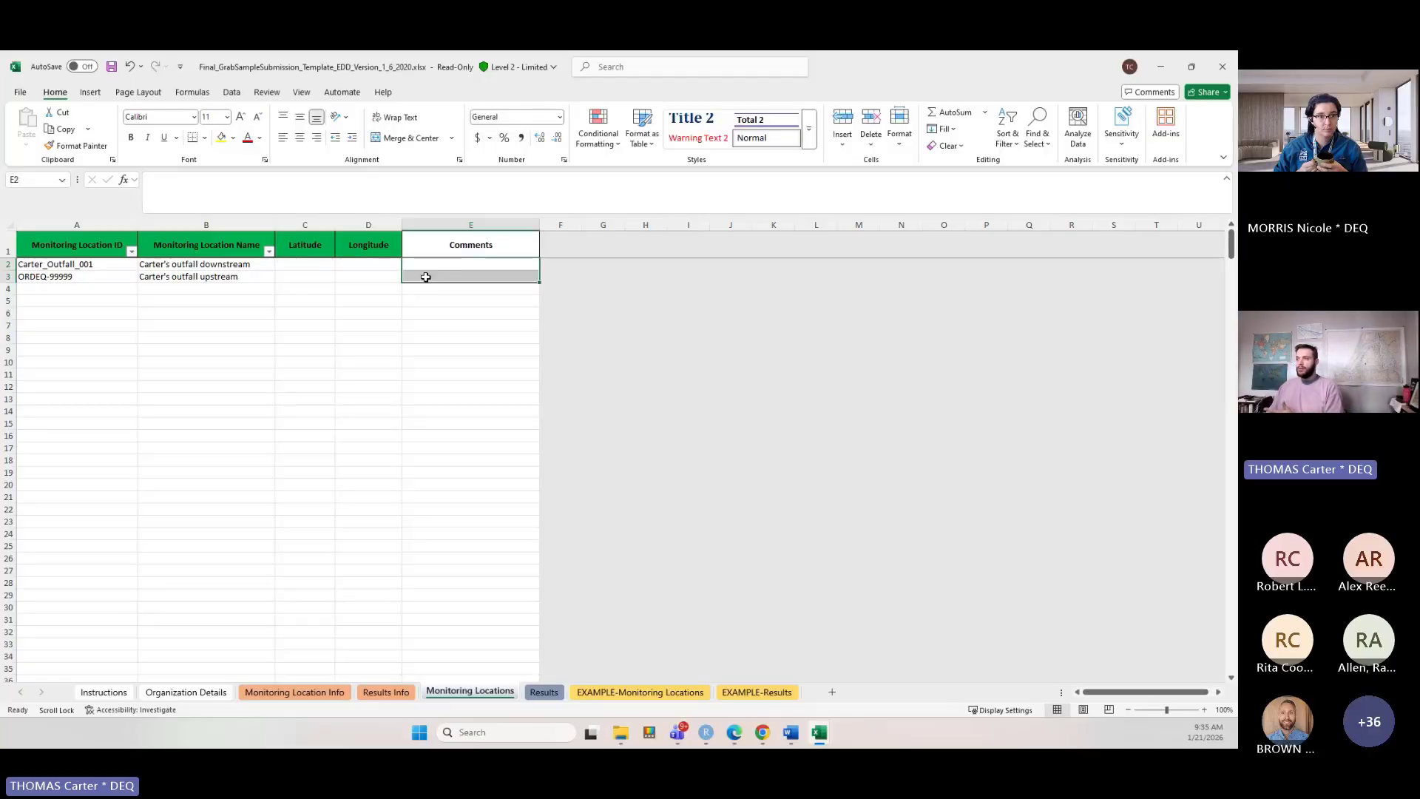
left_click(647, 693)
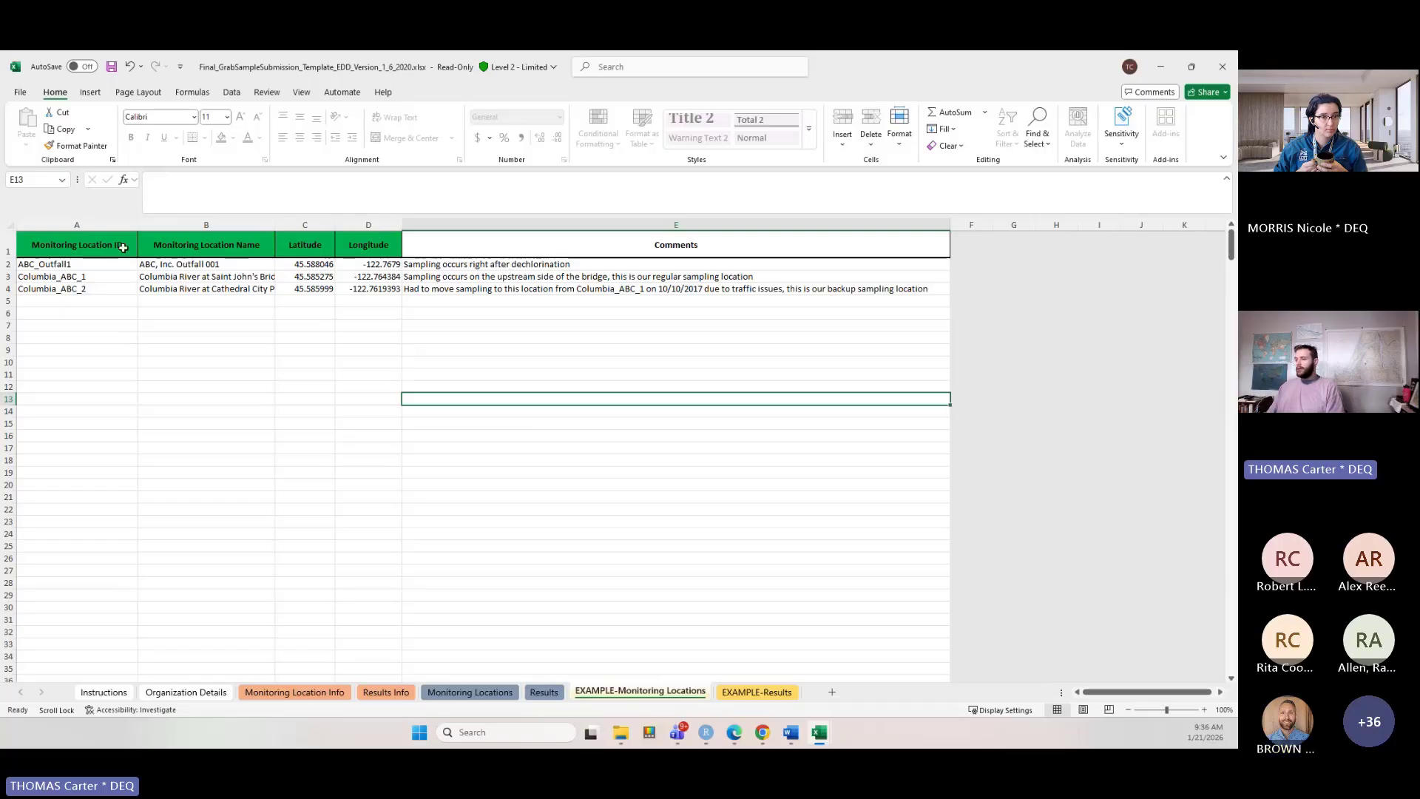
left_click(753, 695)
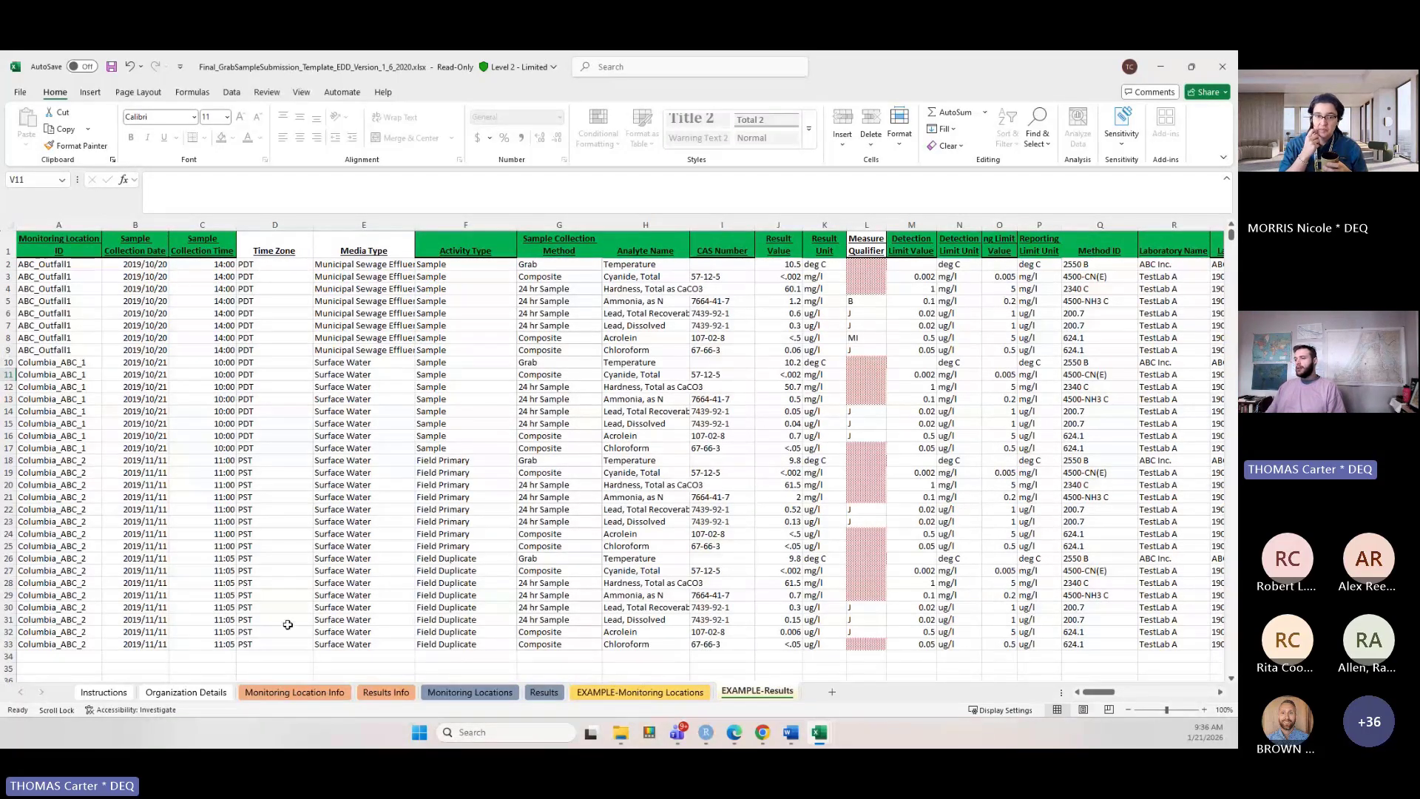
Open the Results sheet and compare its columns with the sample results workbook.
left_click(544, 692)
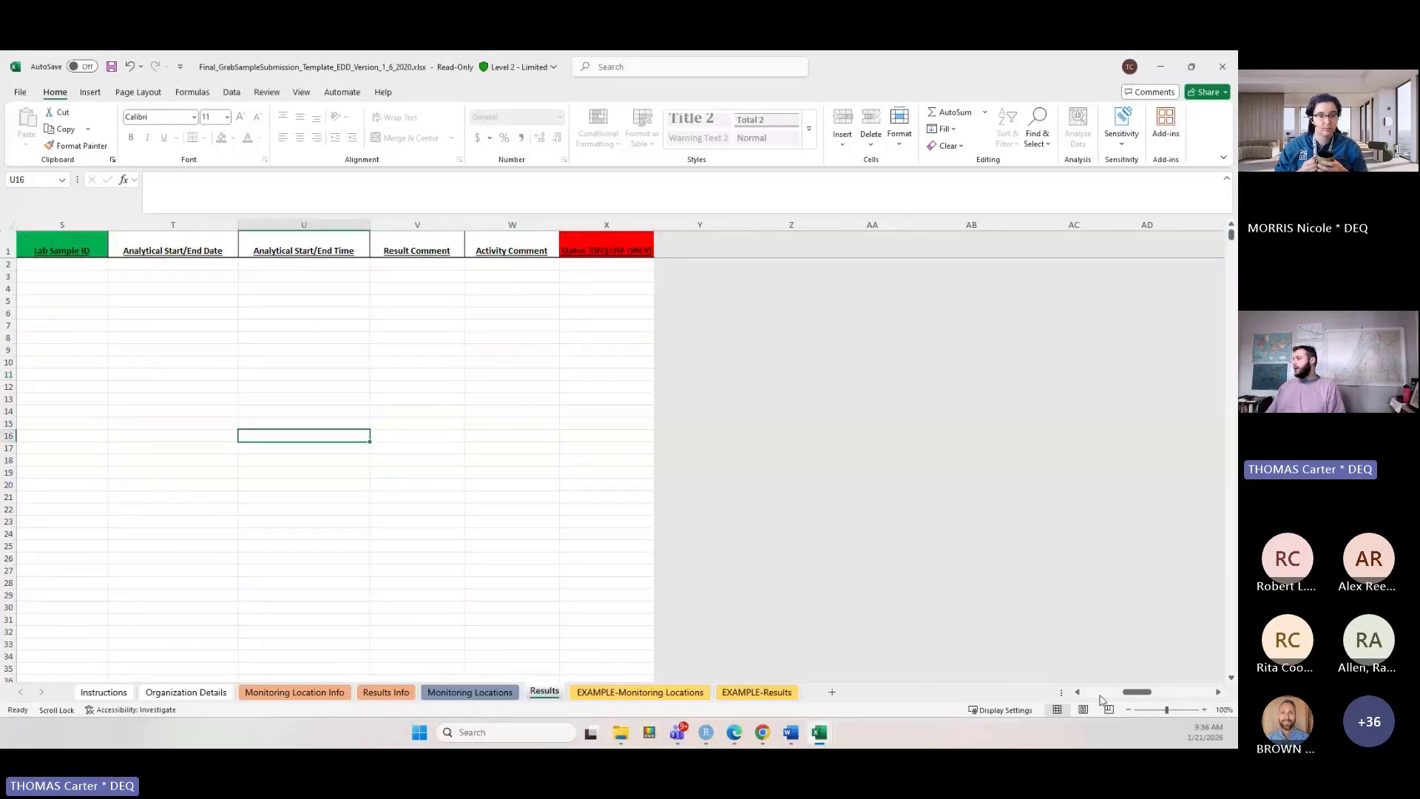
left_click_drag(1135, 692, 1094, 692)
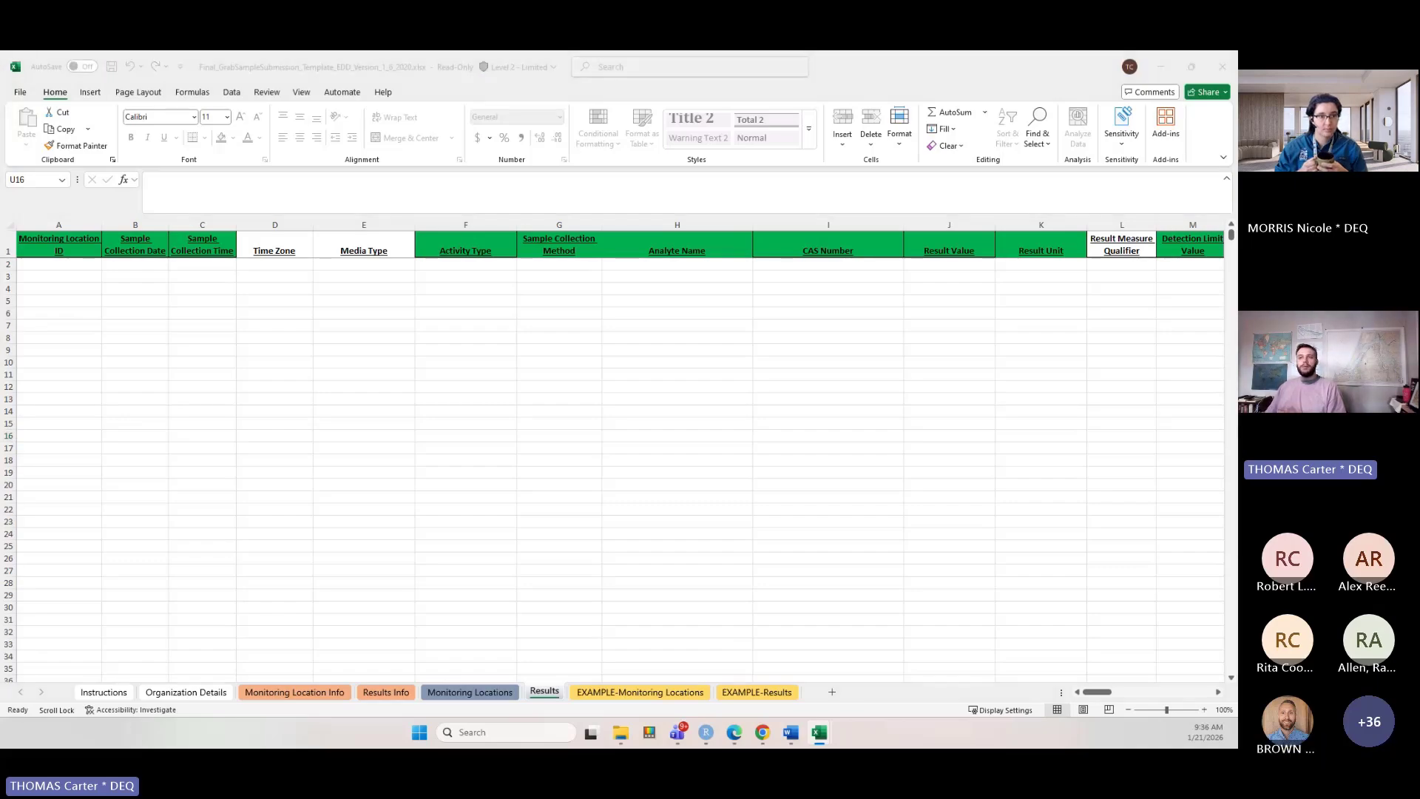
left_click_drag(0, 85, 876, 163)
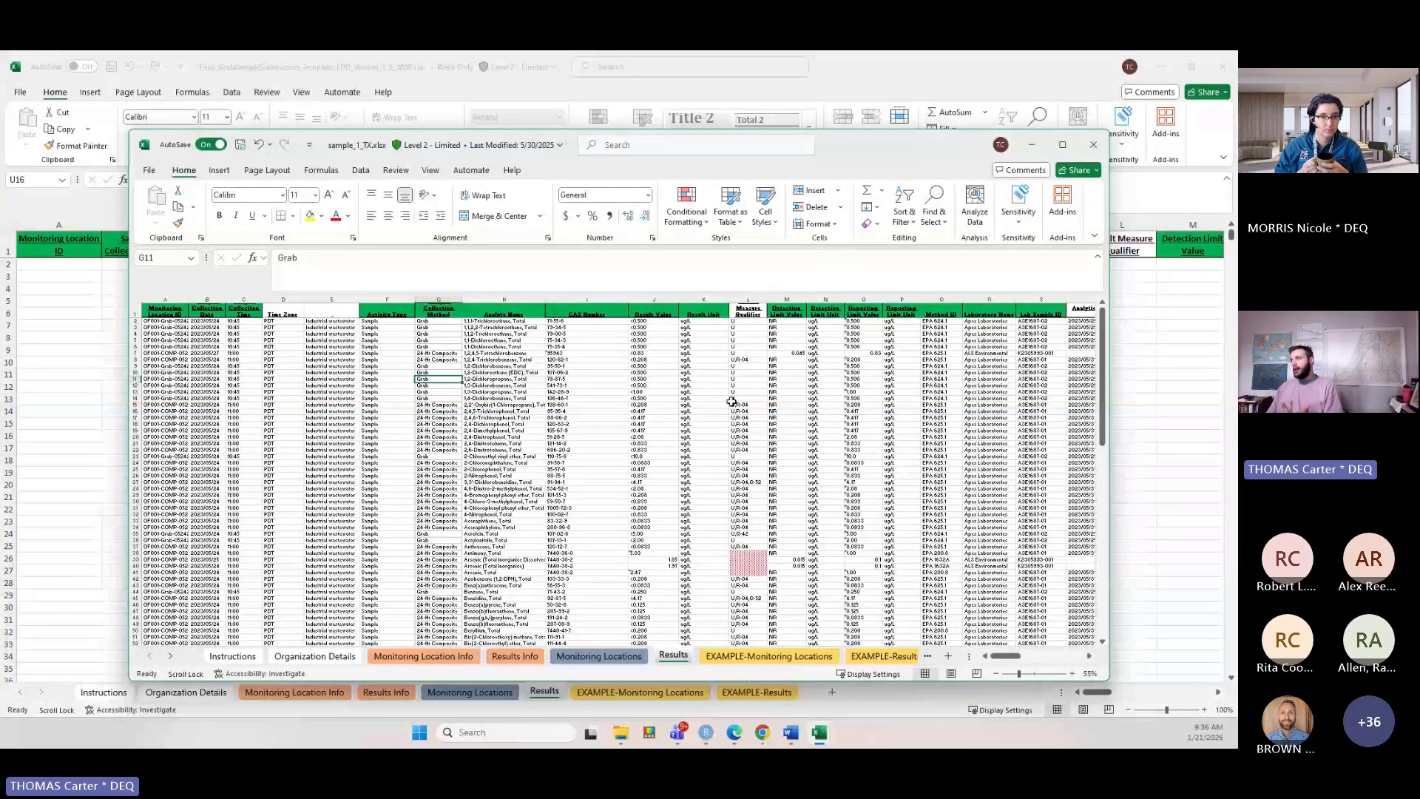
left_click_drag(874, 159, 2, 684)
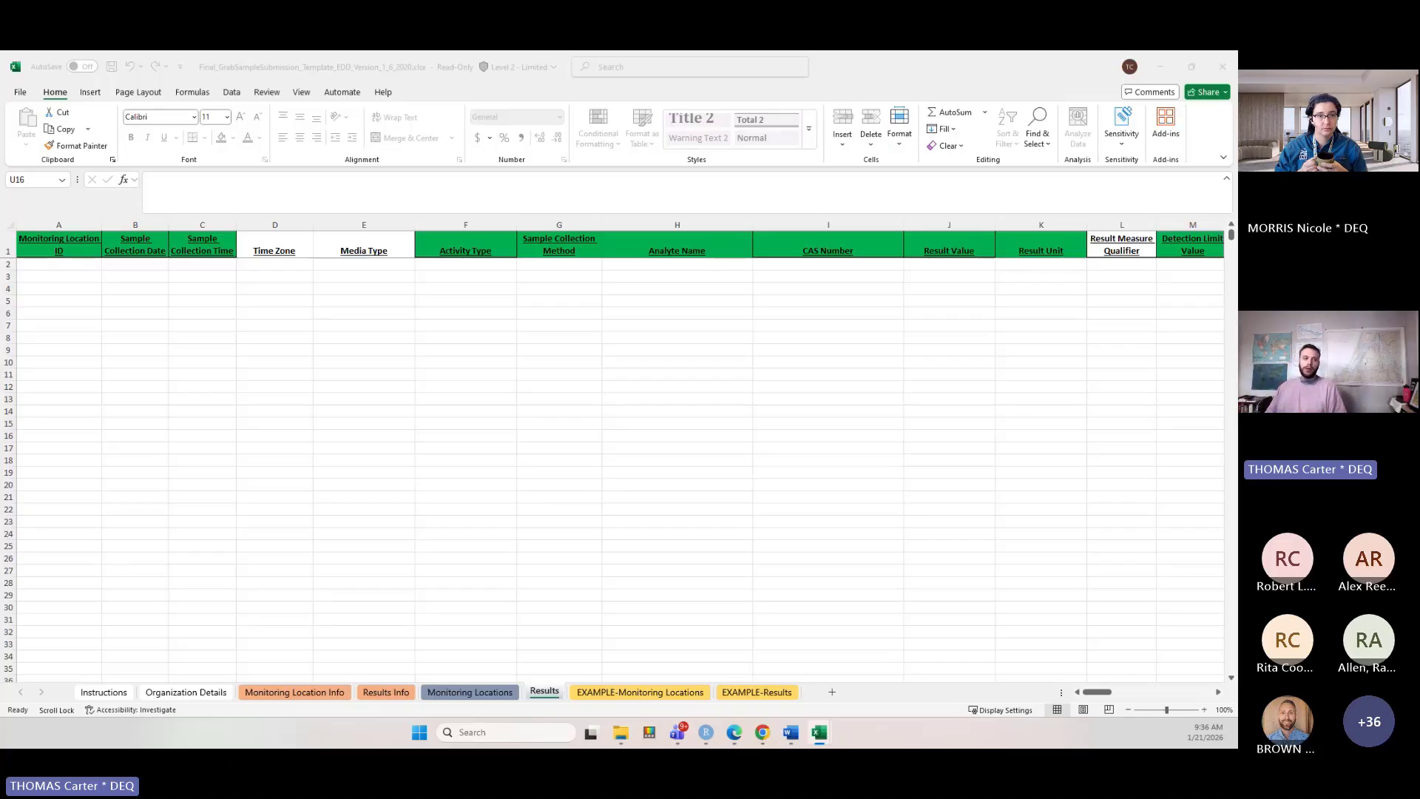
Copy a row of sample results from Book1 and try to paste it into row 2 of the Results sheet.
left_click_drag(2, 310, 711, 207)
left_click_drag(94, 370, 1028, 373)
left_click_drag(825, 728, 594, 722)
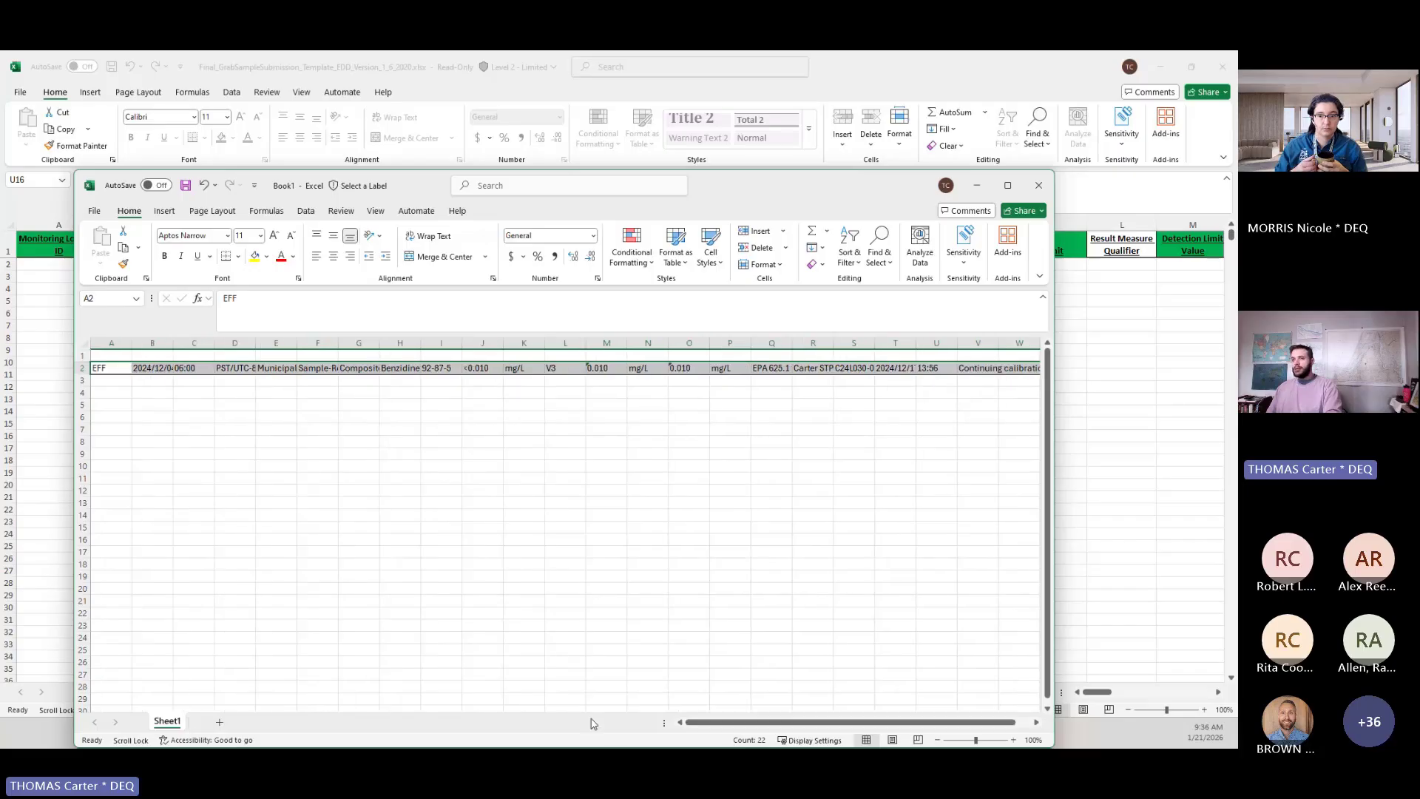
key("ctrl+c")
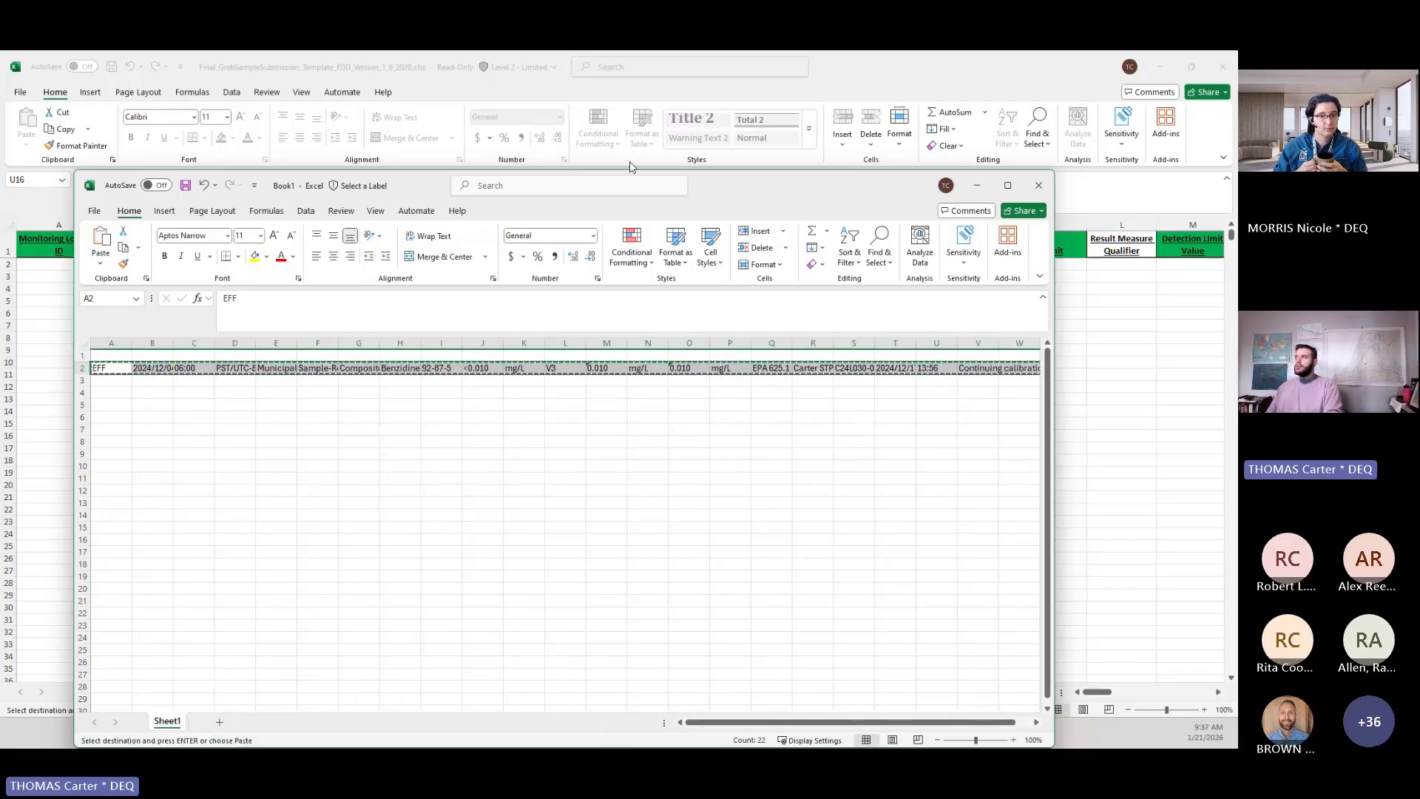
key("alt+Tab")
left_click(83, 263)
key("ctrl+v")
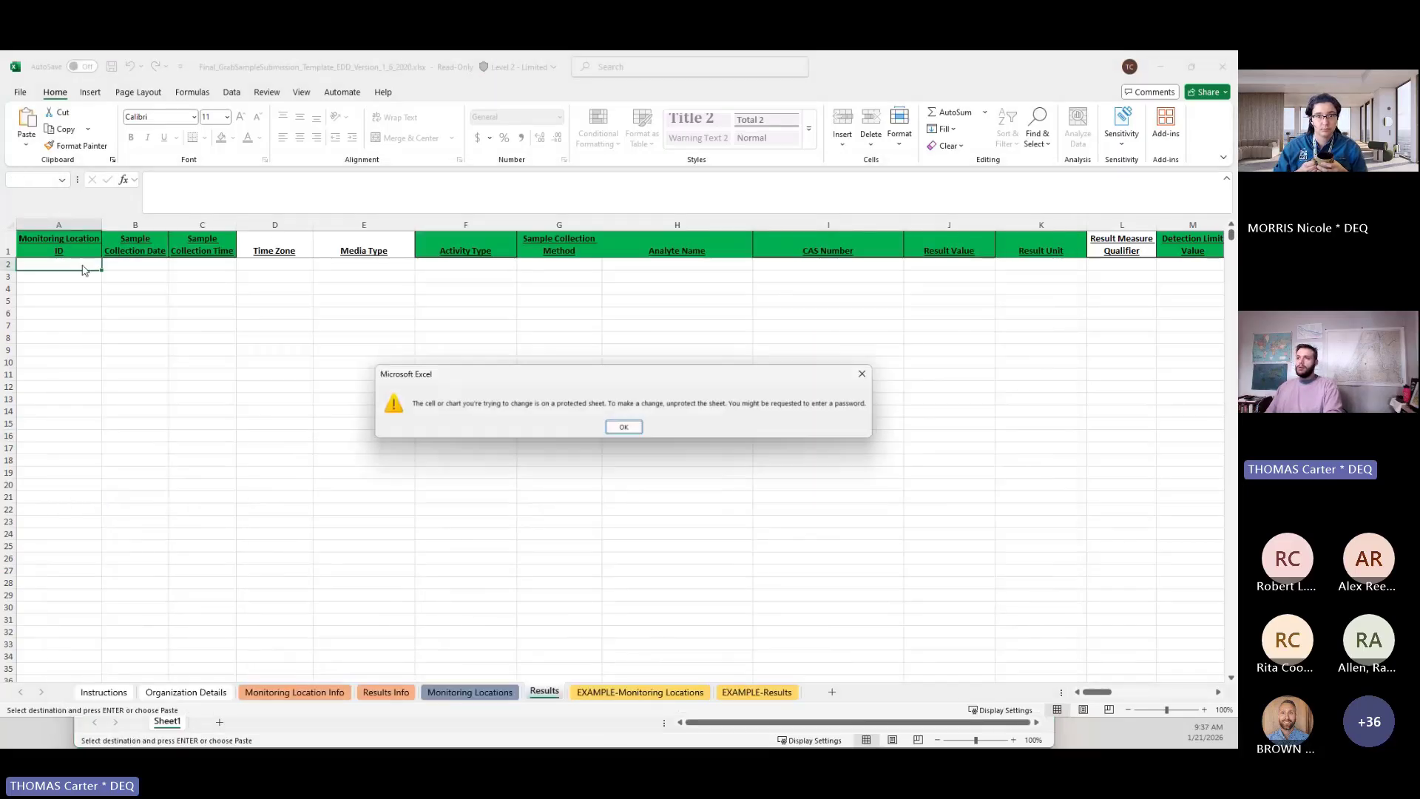
Dismiss the protected-sheet warning, arrange the template and Book1 side by side, and paste EFF into the Results sheet's first Monitoring Location ID cell.
left_click(623, 426)
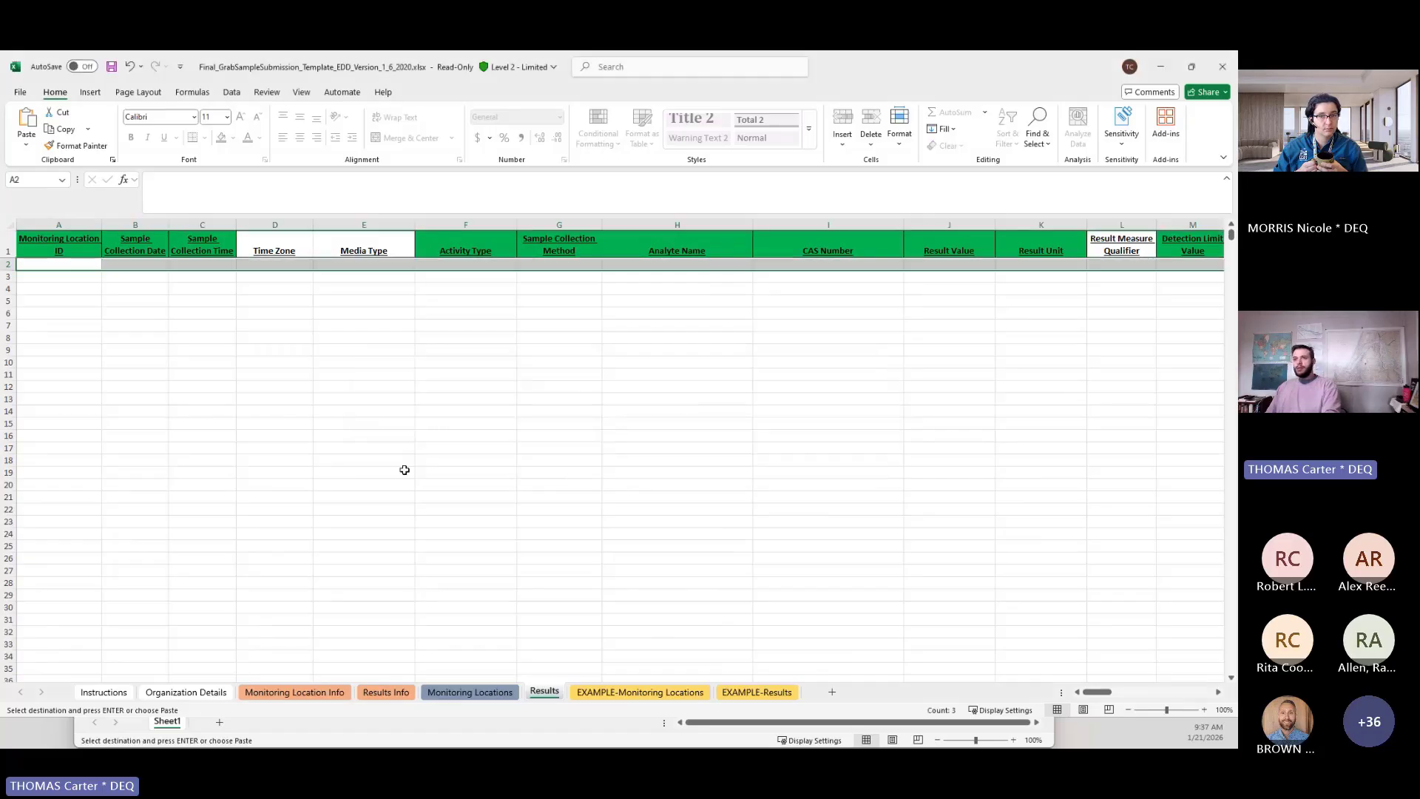
key("alt+Tab")
left_click(114, 367)
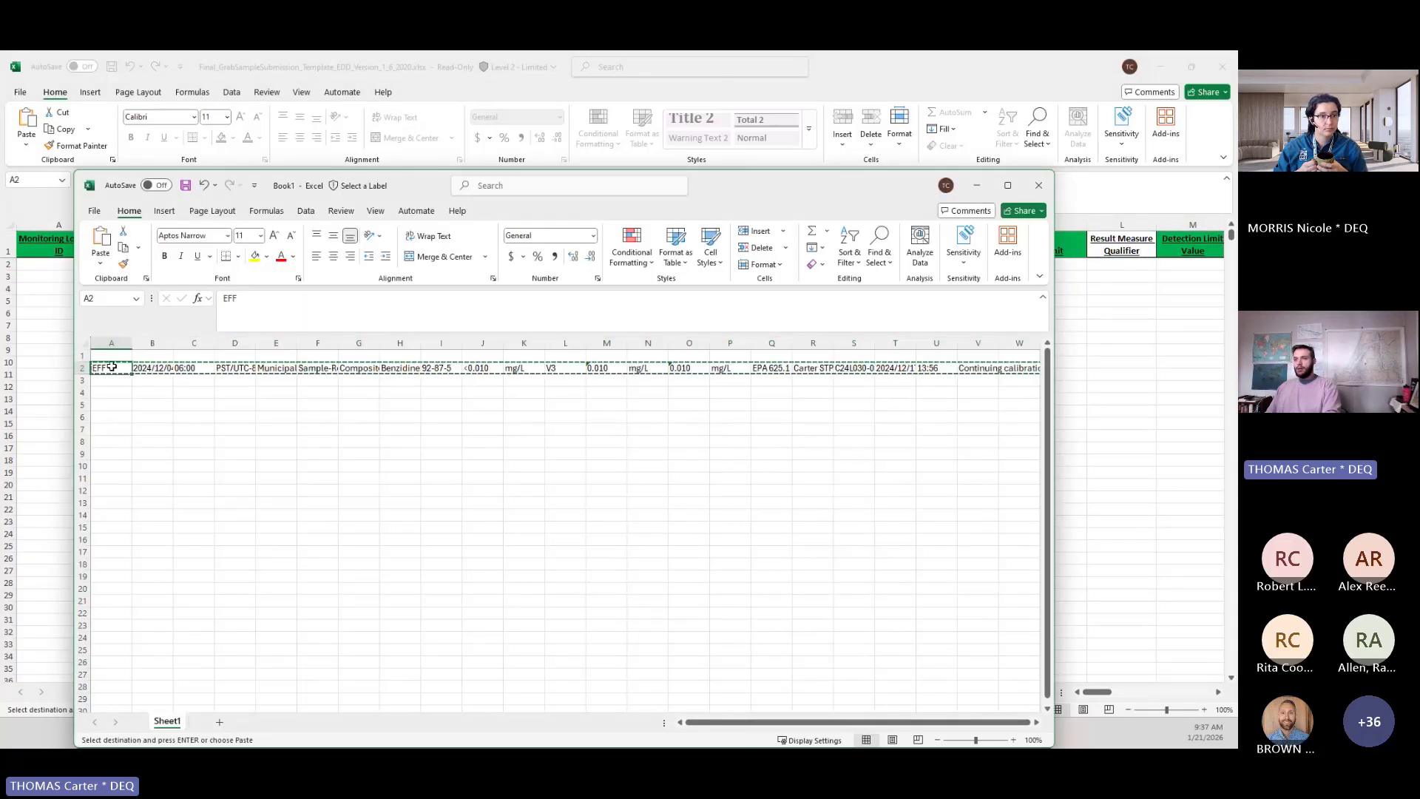
key("ctrl+c")
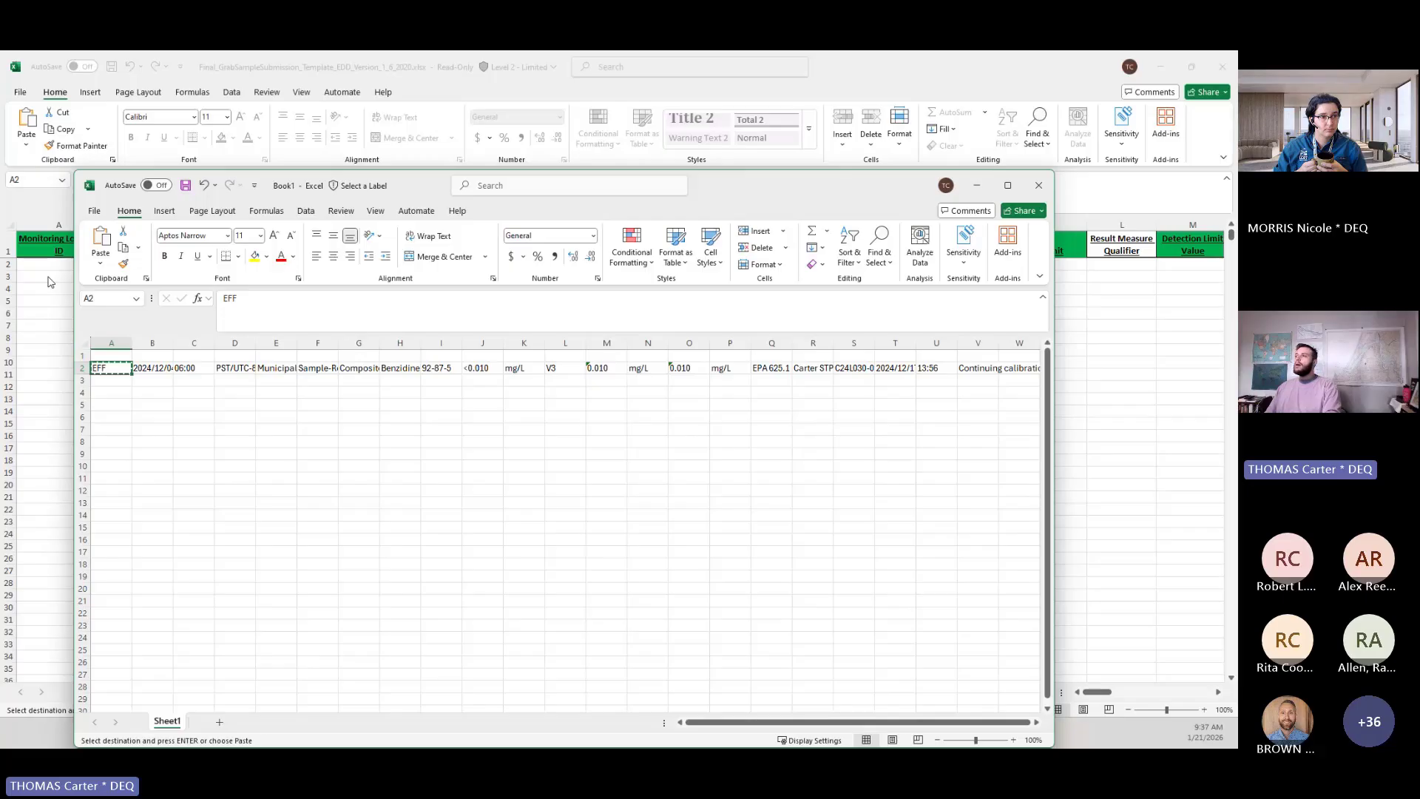
key("super+Right")
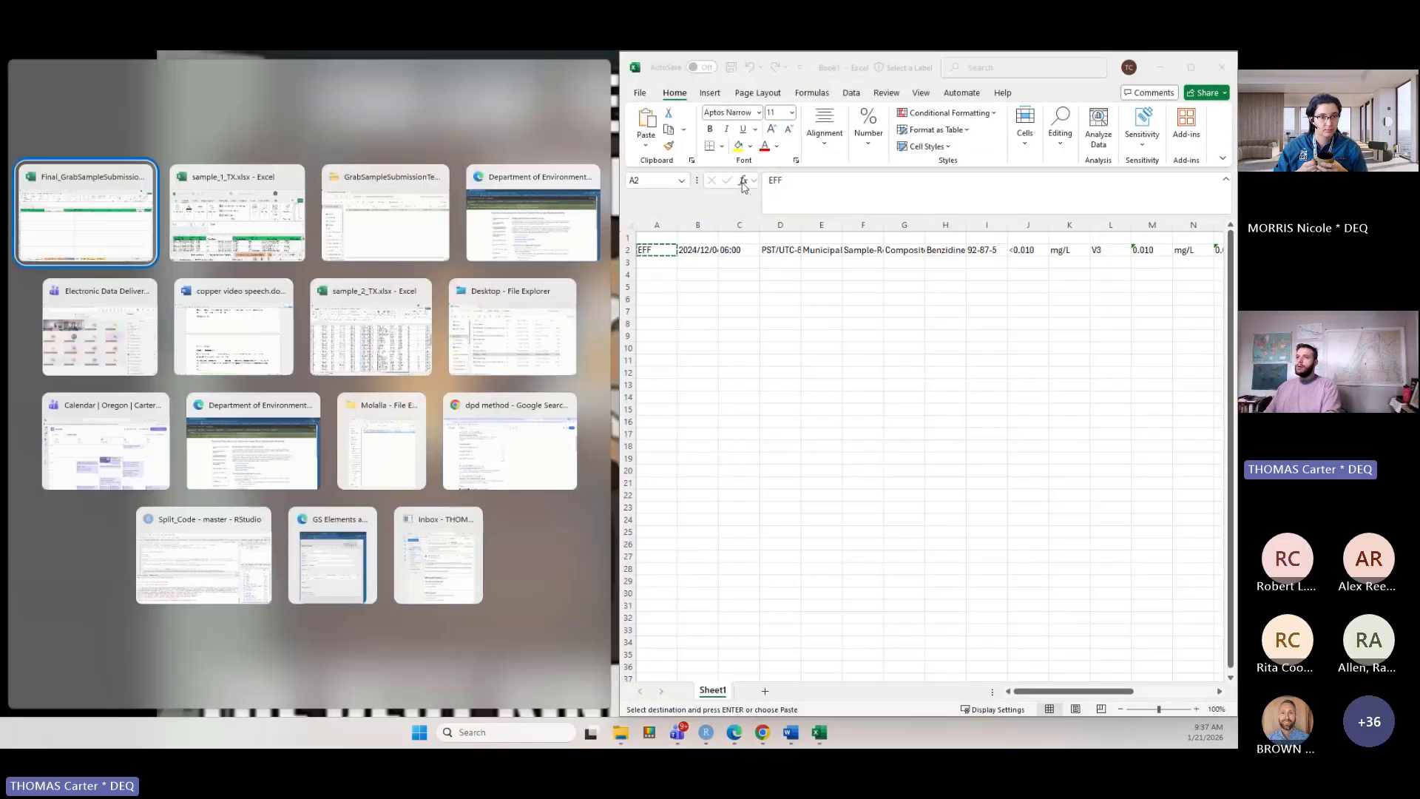
left_click(89, 194)
left_click(51, 262)
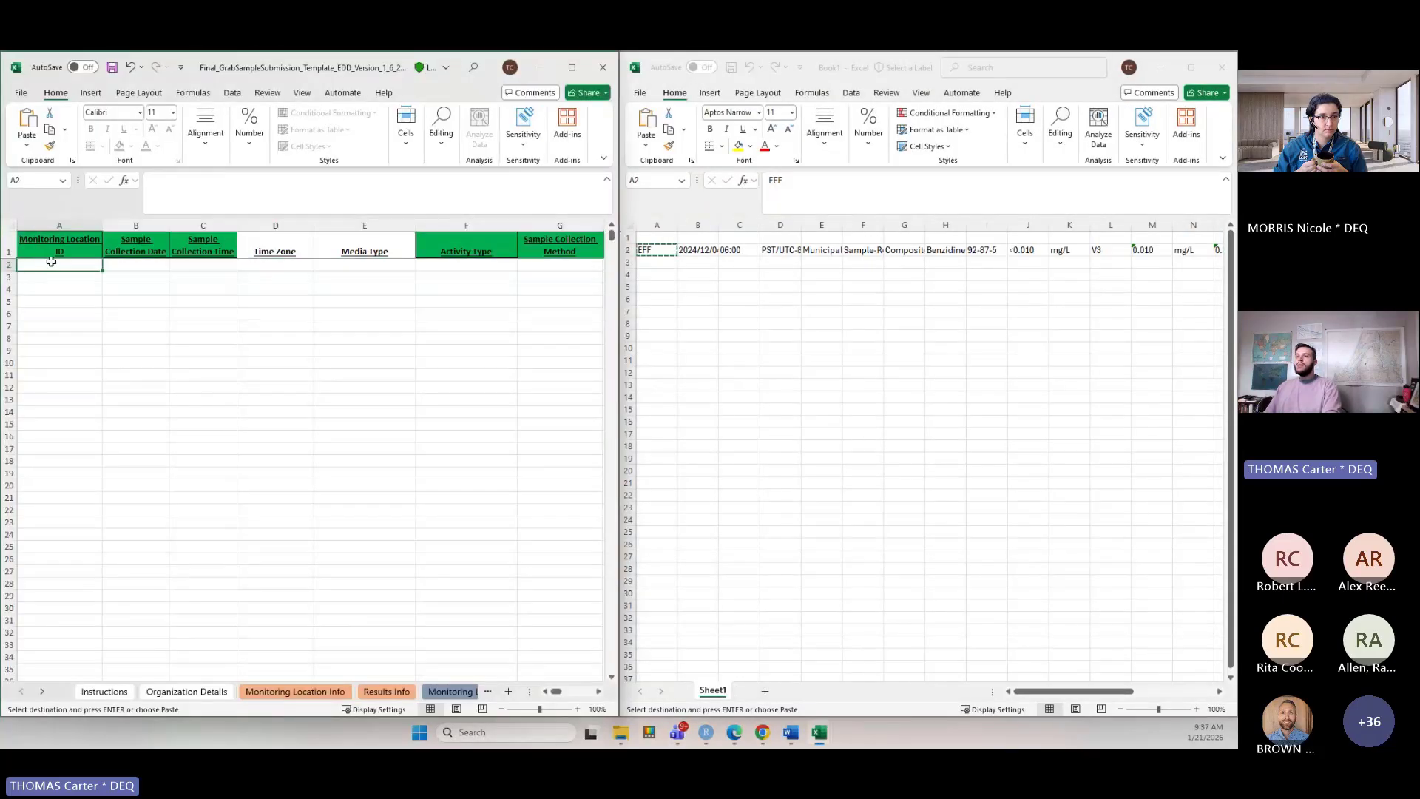
key("ctrl+v")
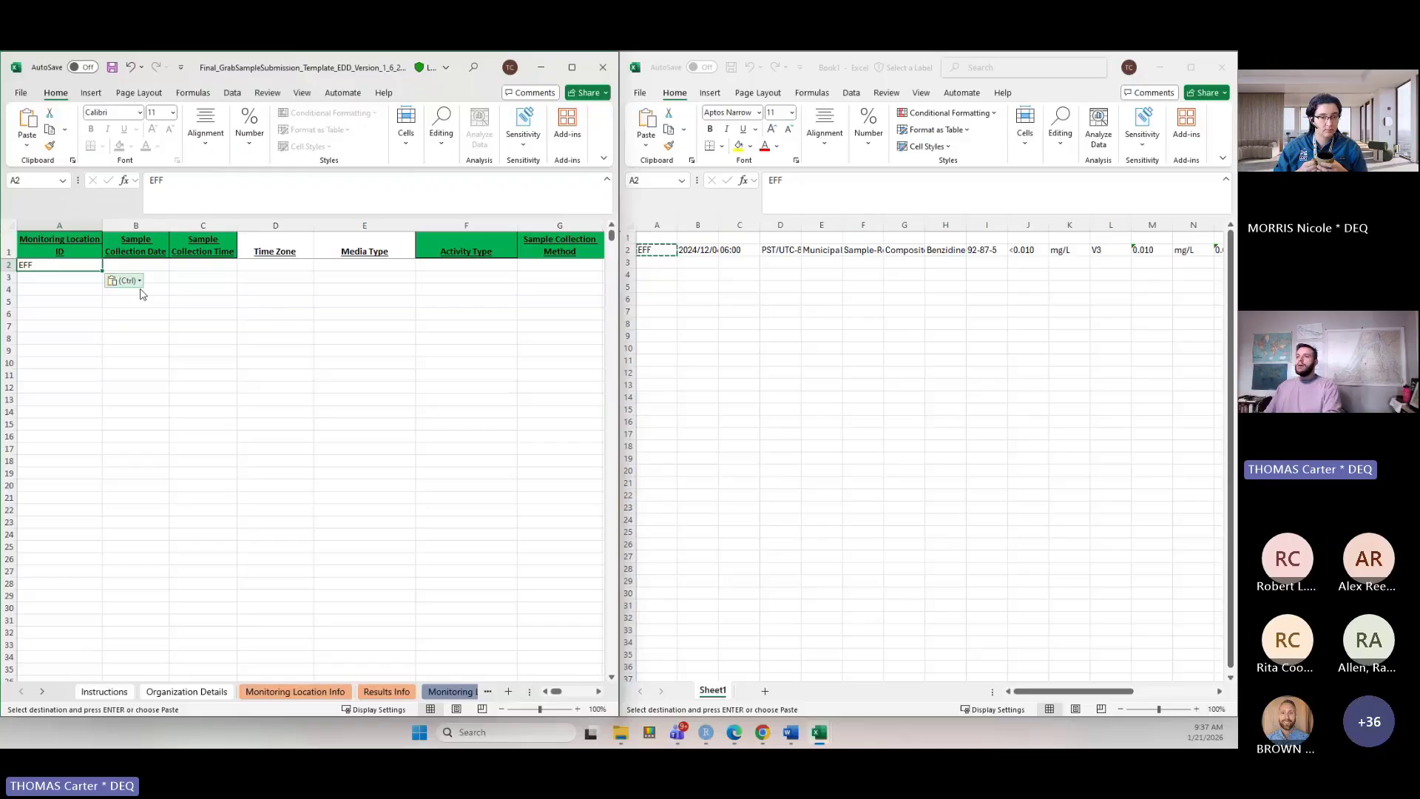
Copy the first monitoring location ID from the Monitoring Locations sheet into the Results sheet's Monitoring Location ID cell.
left_click(657, 251)
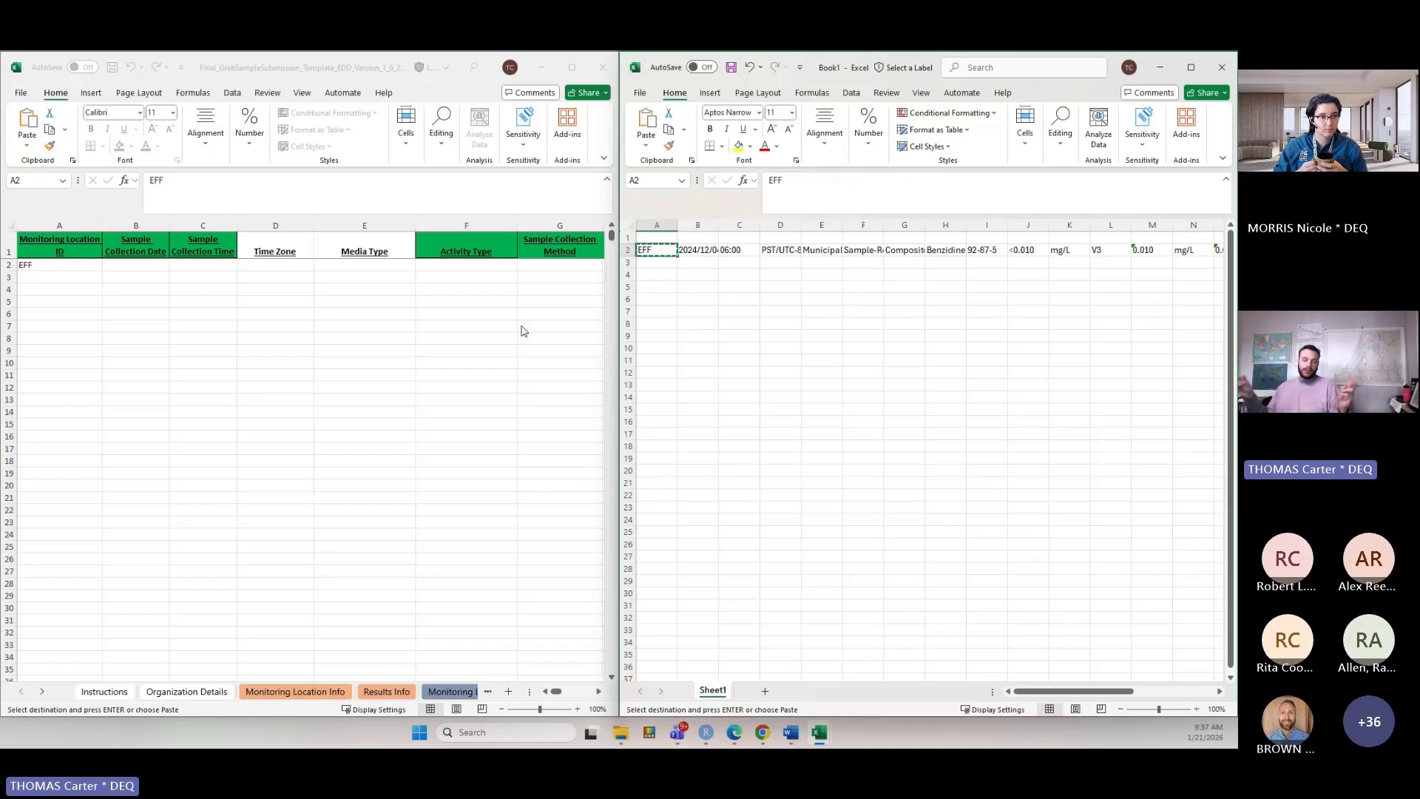
left_click(447, 695)
left_click(448, 694)
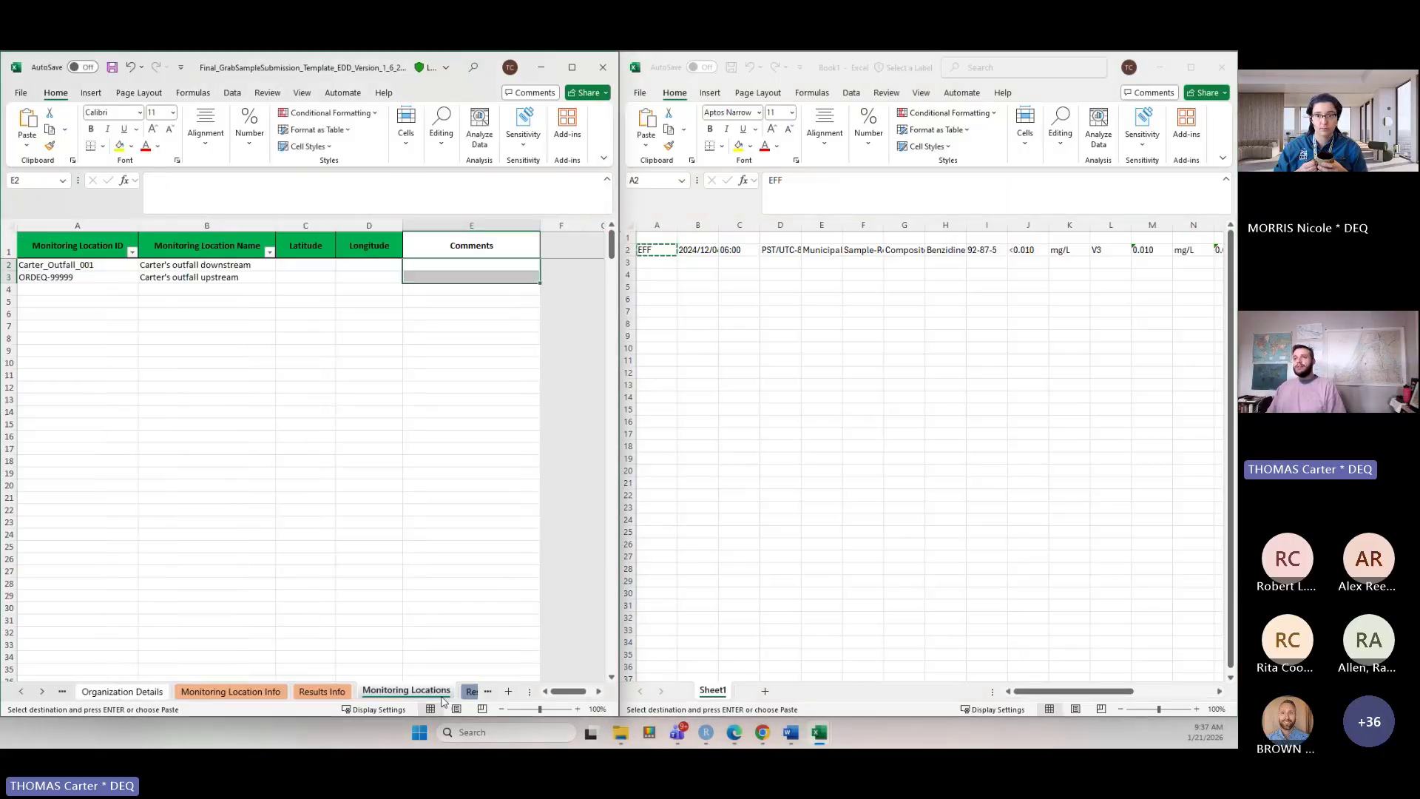
left_click(60, 268)
key("ctrl+c")
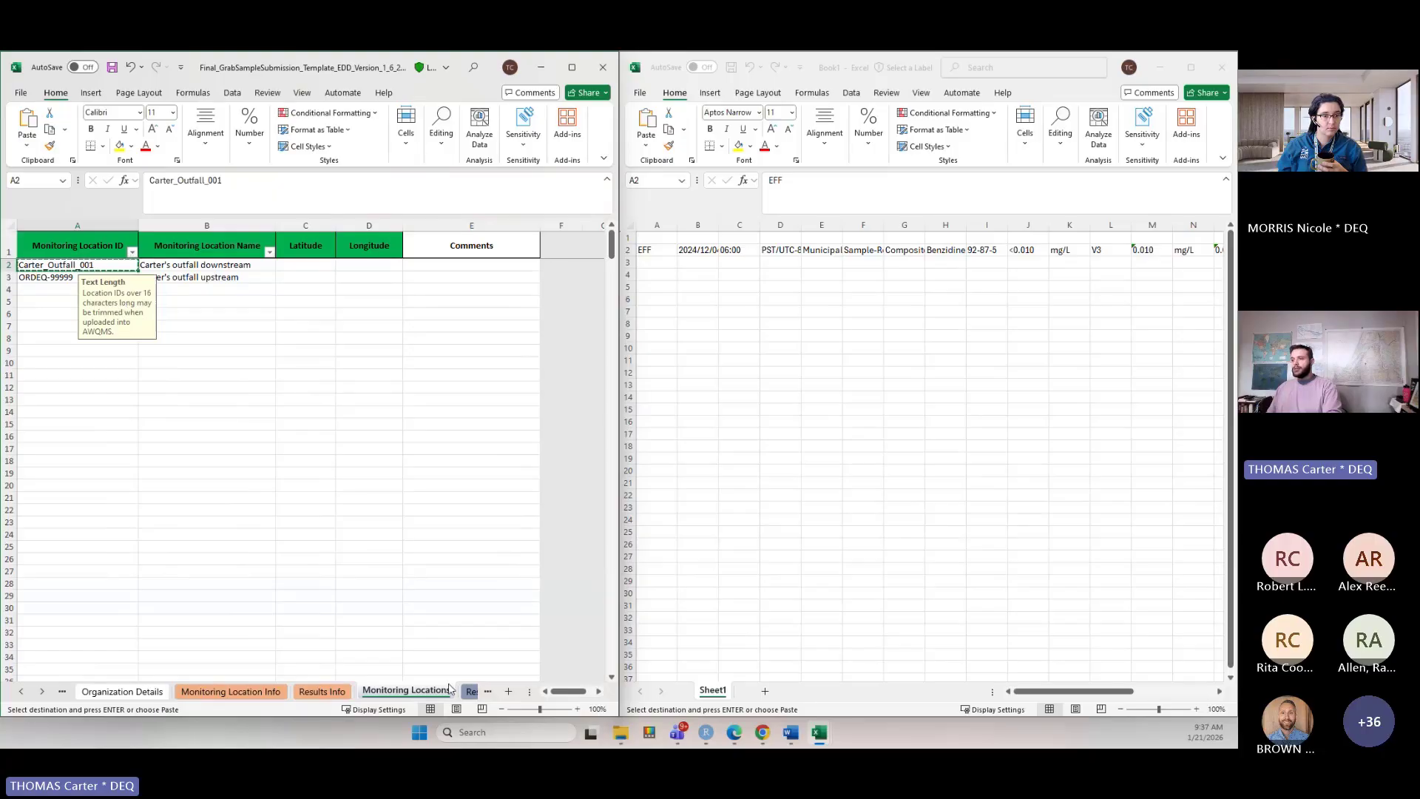
key("ctrl+Page_Down")
key("ctrl+v")
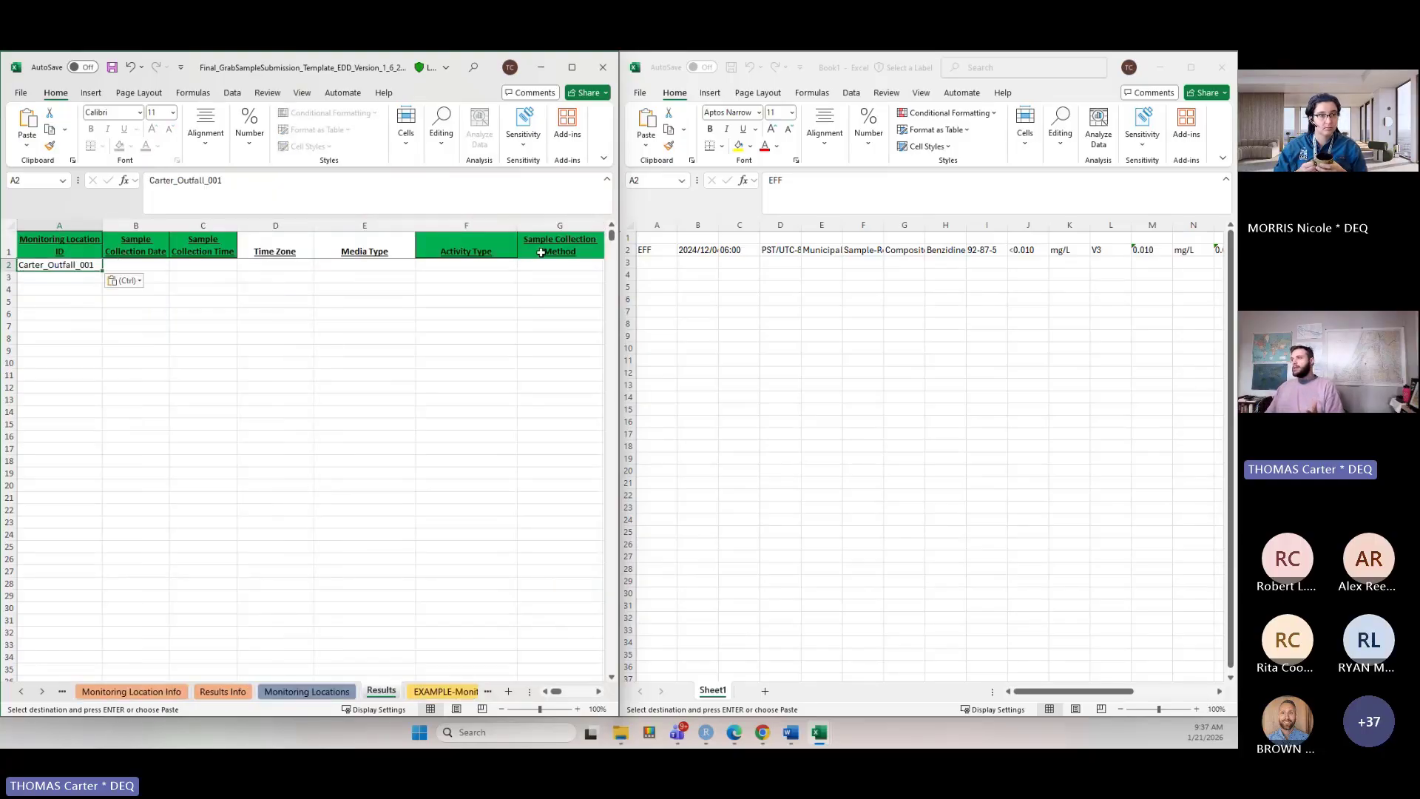
Copy the sample collection date, collection time and time zone PST/UTC-8 from Book1 into the Results row.
left_click(688, 252)
left_click_drag(691, 250, 726, 251)
key("ctrl+c")
left_click(137, 267)
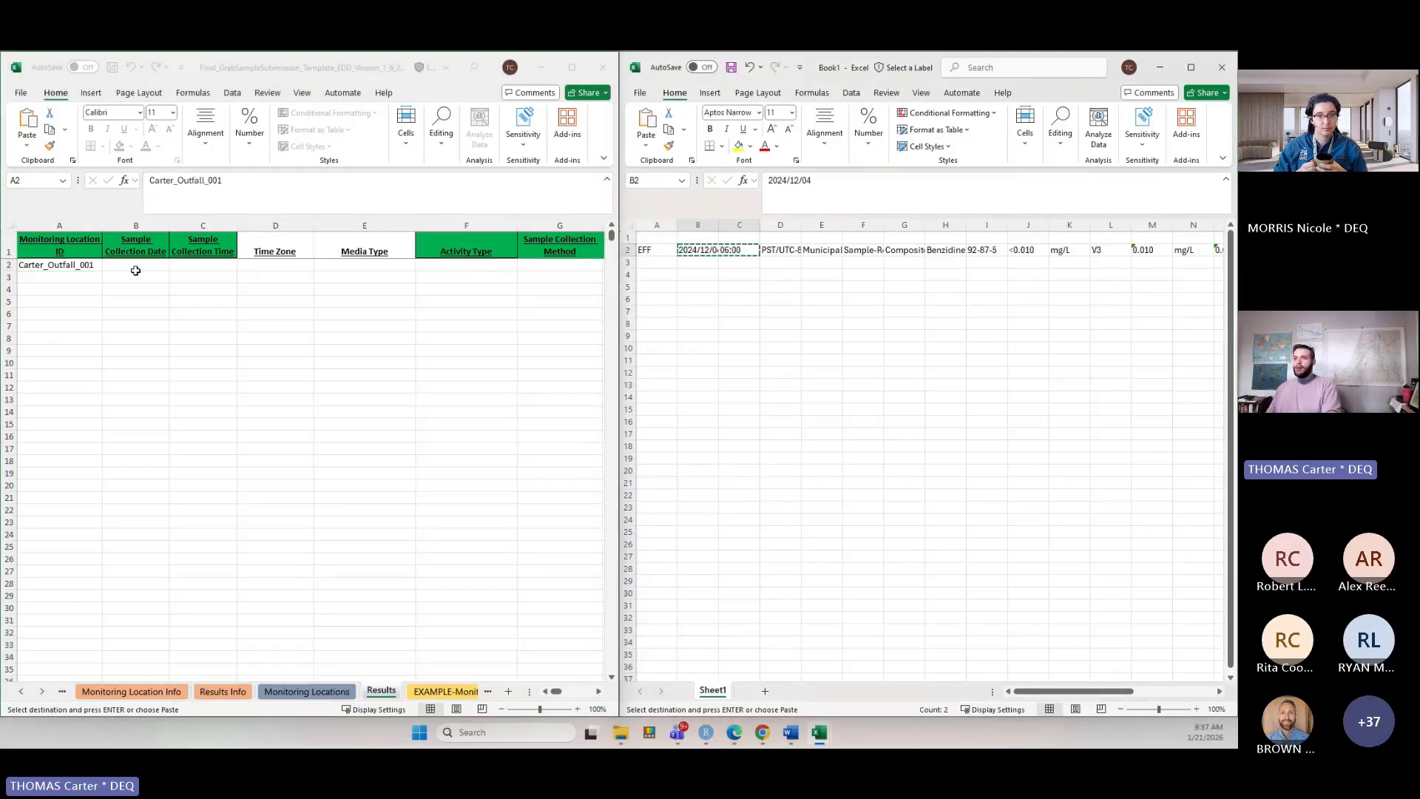
key("ctrl+v")
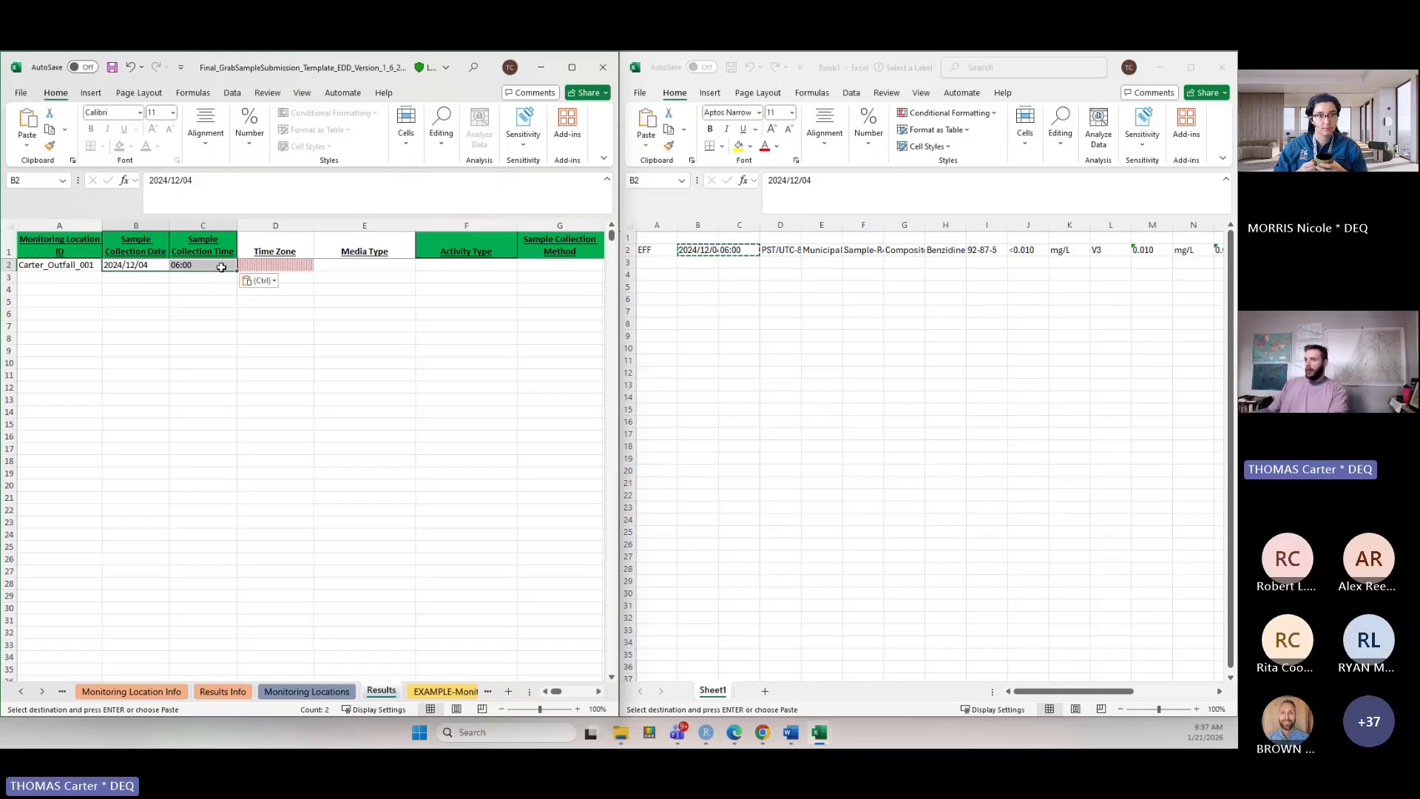
left_click(781, 249)
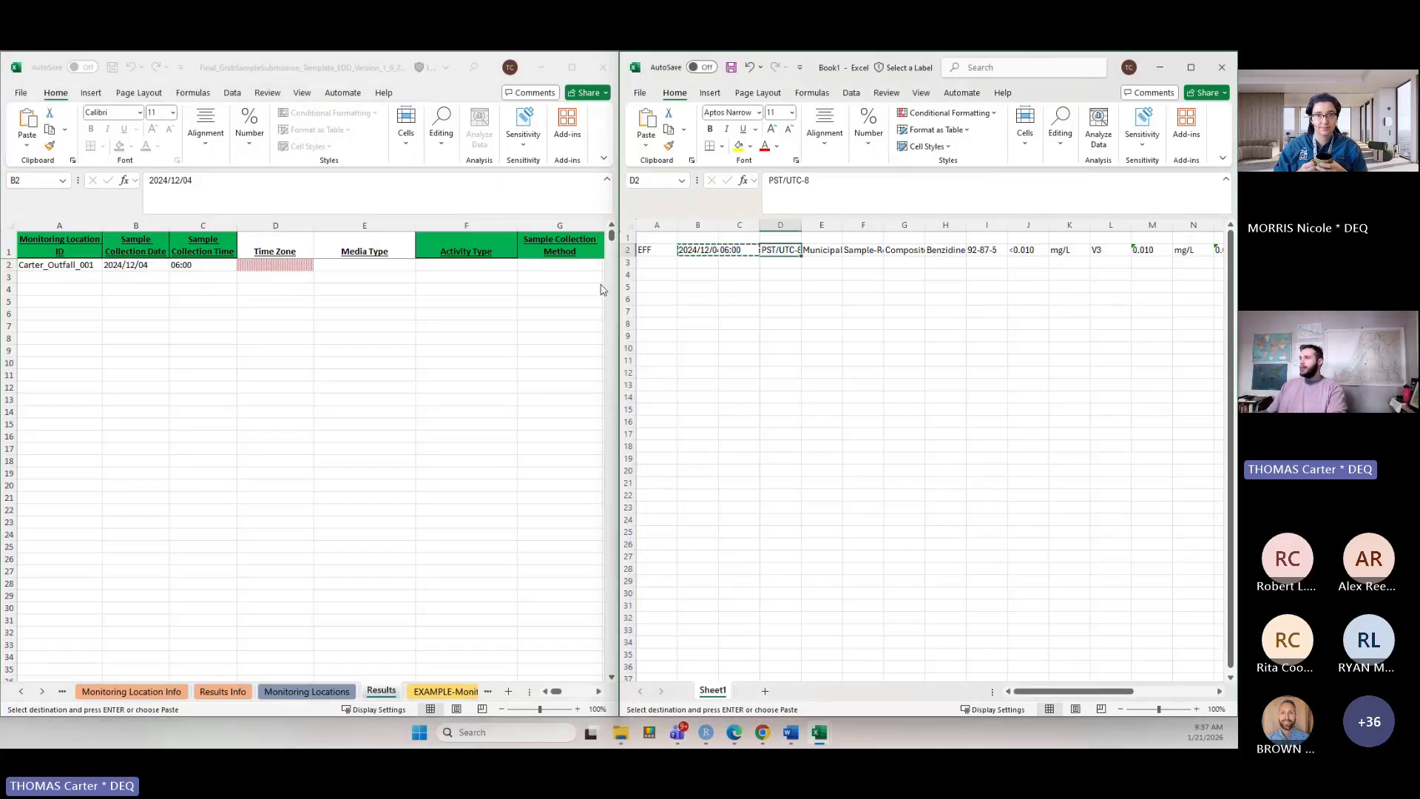
key("ctrl+c")
left_click(275, 265)
key("ctrl+v")
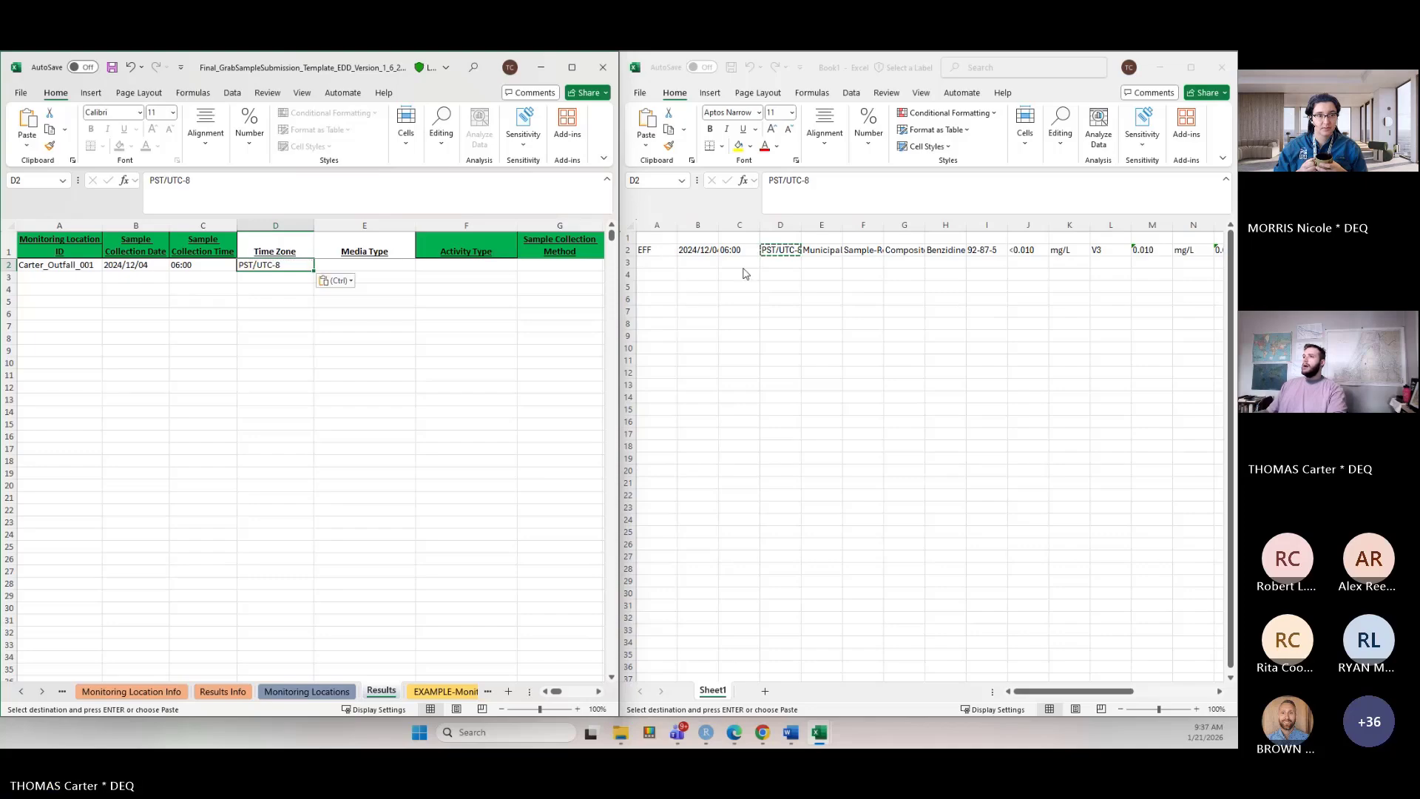
Paste Municipal Wastewater from Book1 as the media type, abandoning an attempt to type Water instead.
left_click(821, 250)
key("ctrl+c")
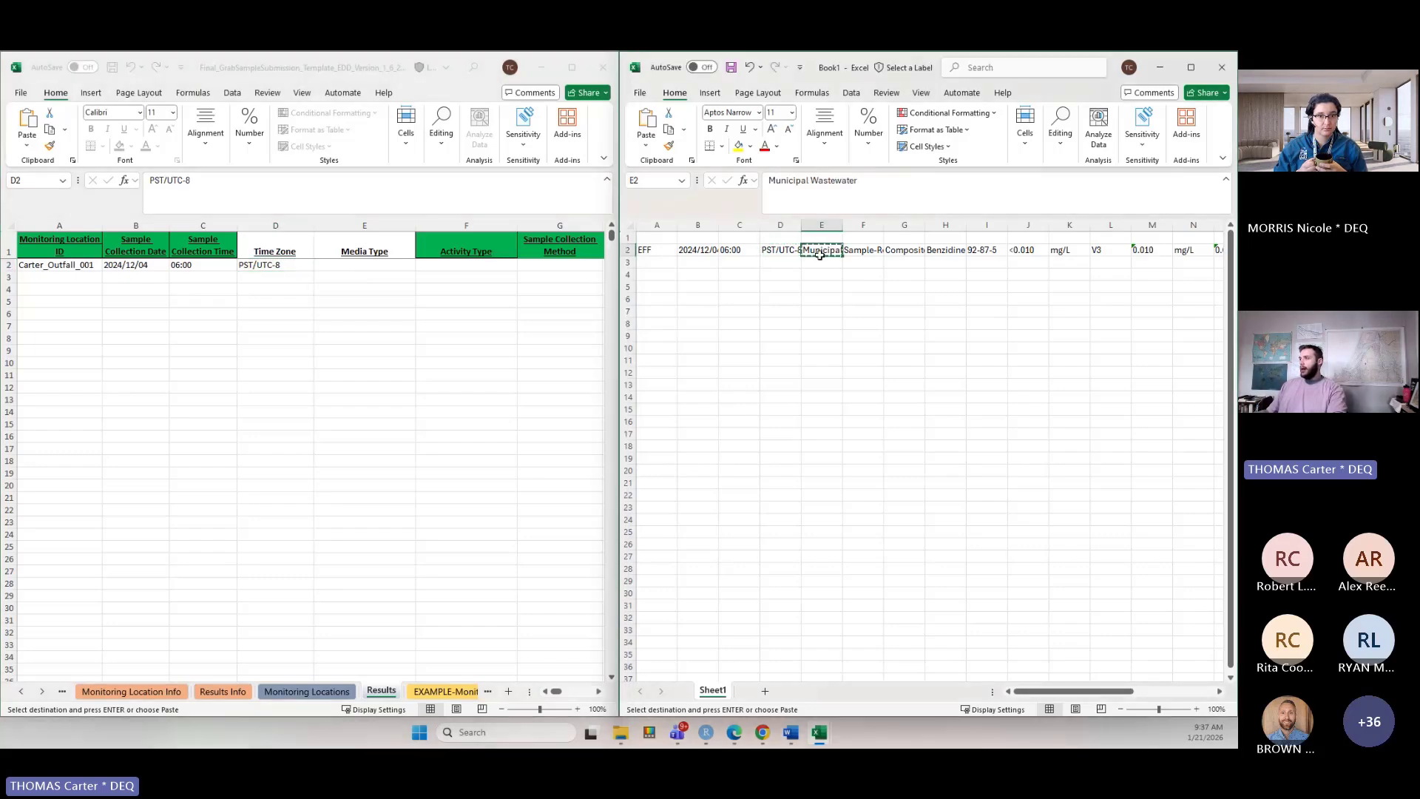
left_click(370, 264)
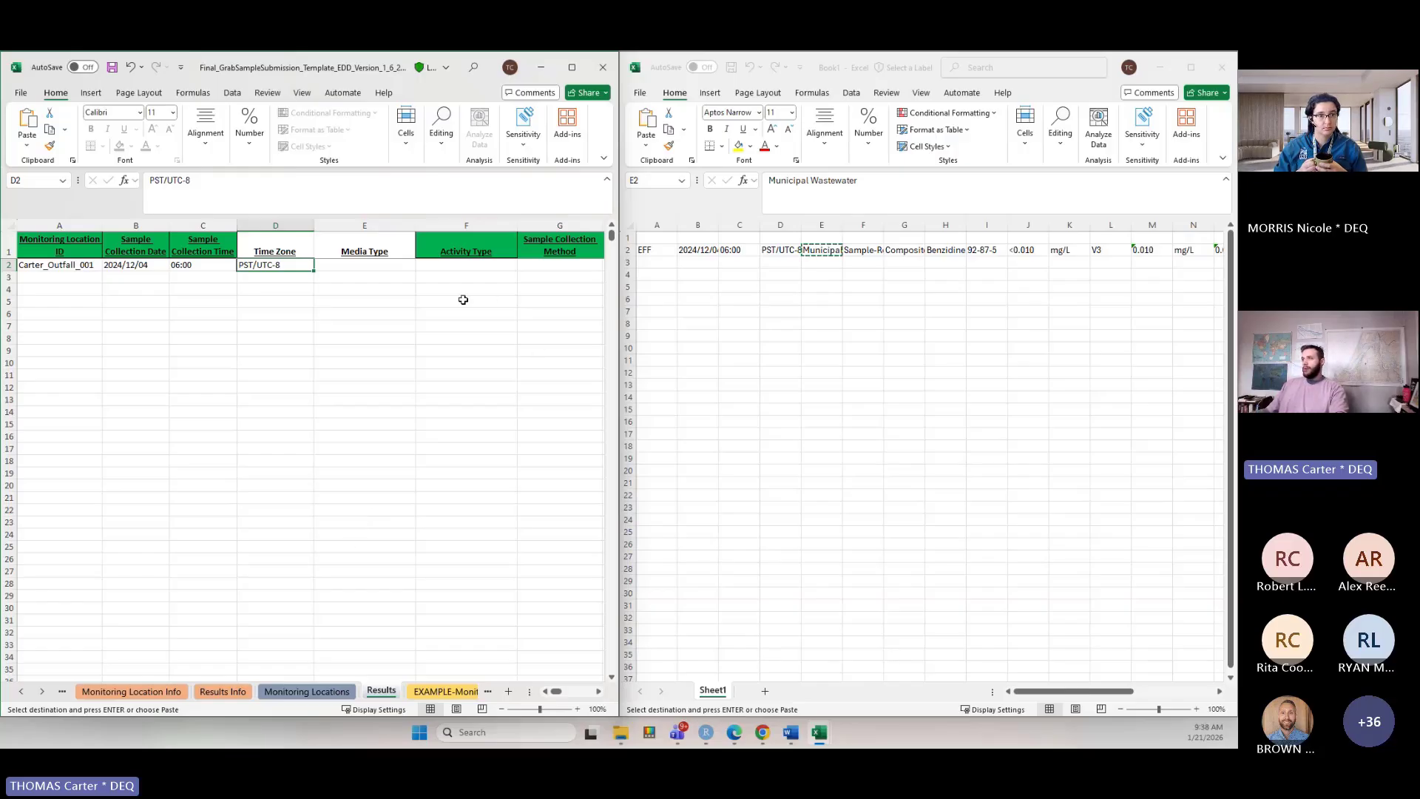
left_click(392, 264)
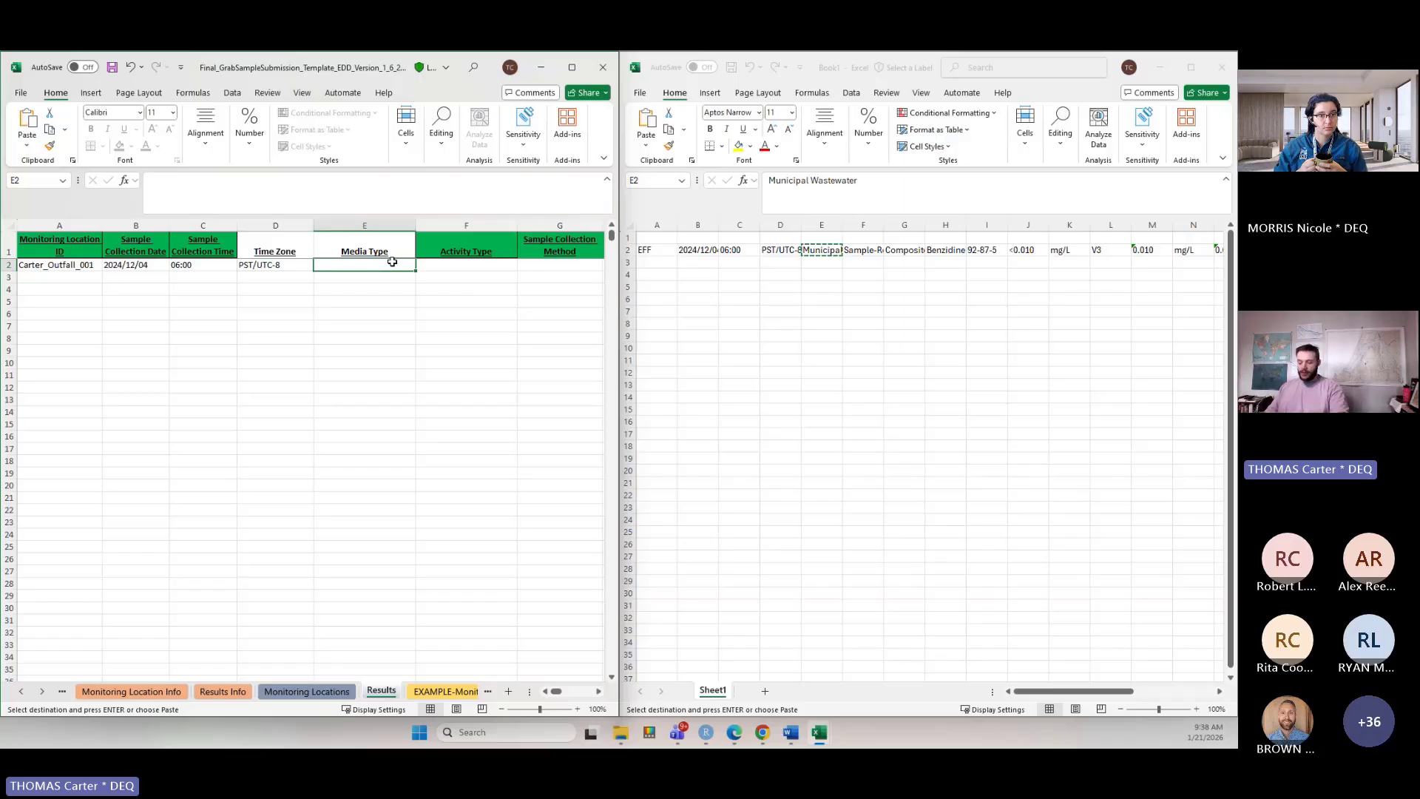
key("ctrl+v")
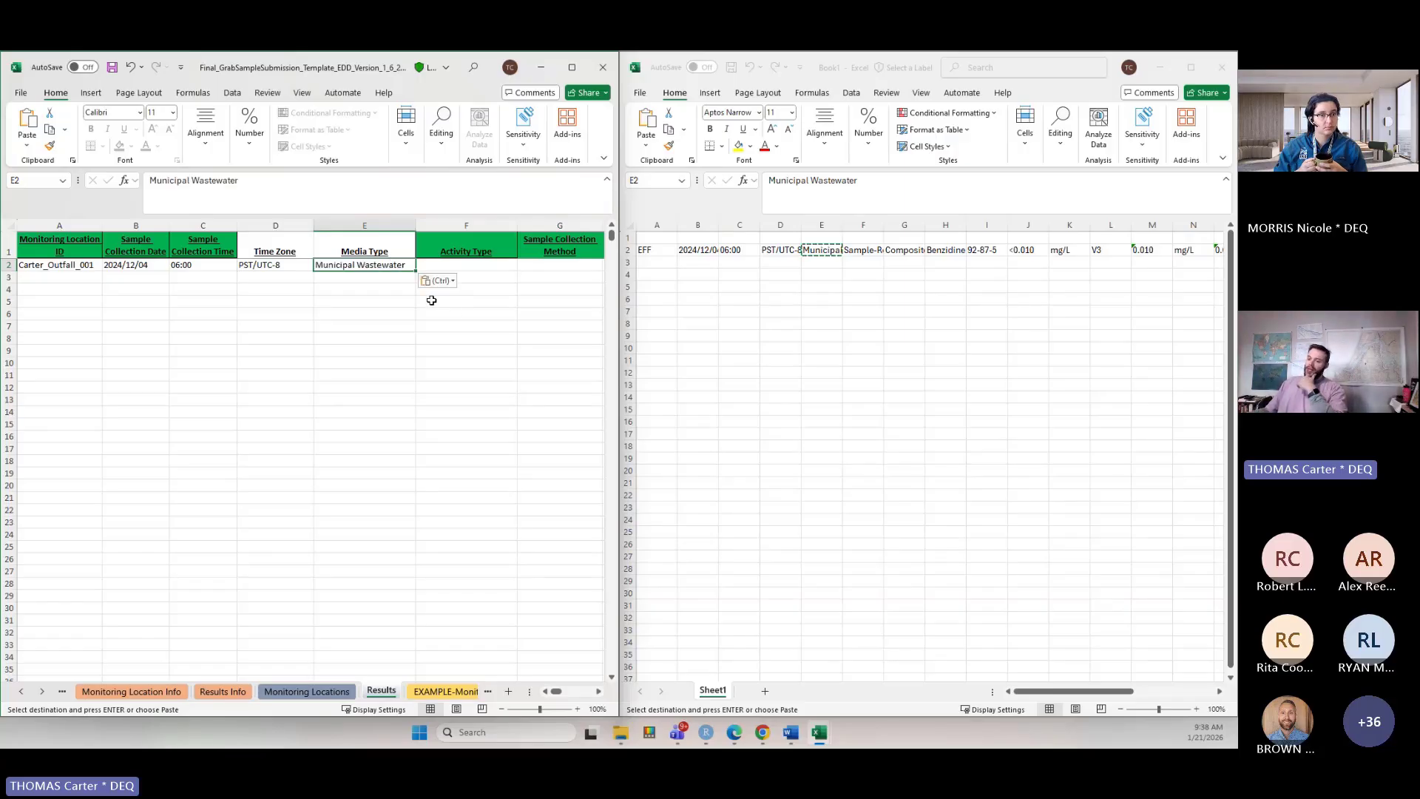
type("W")
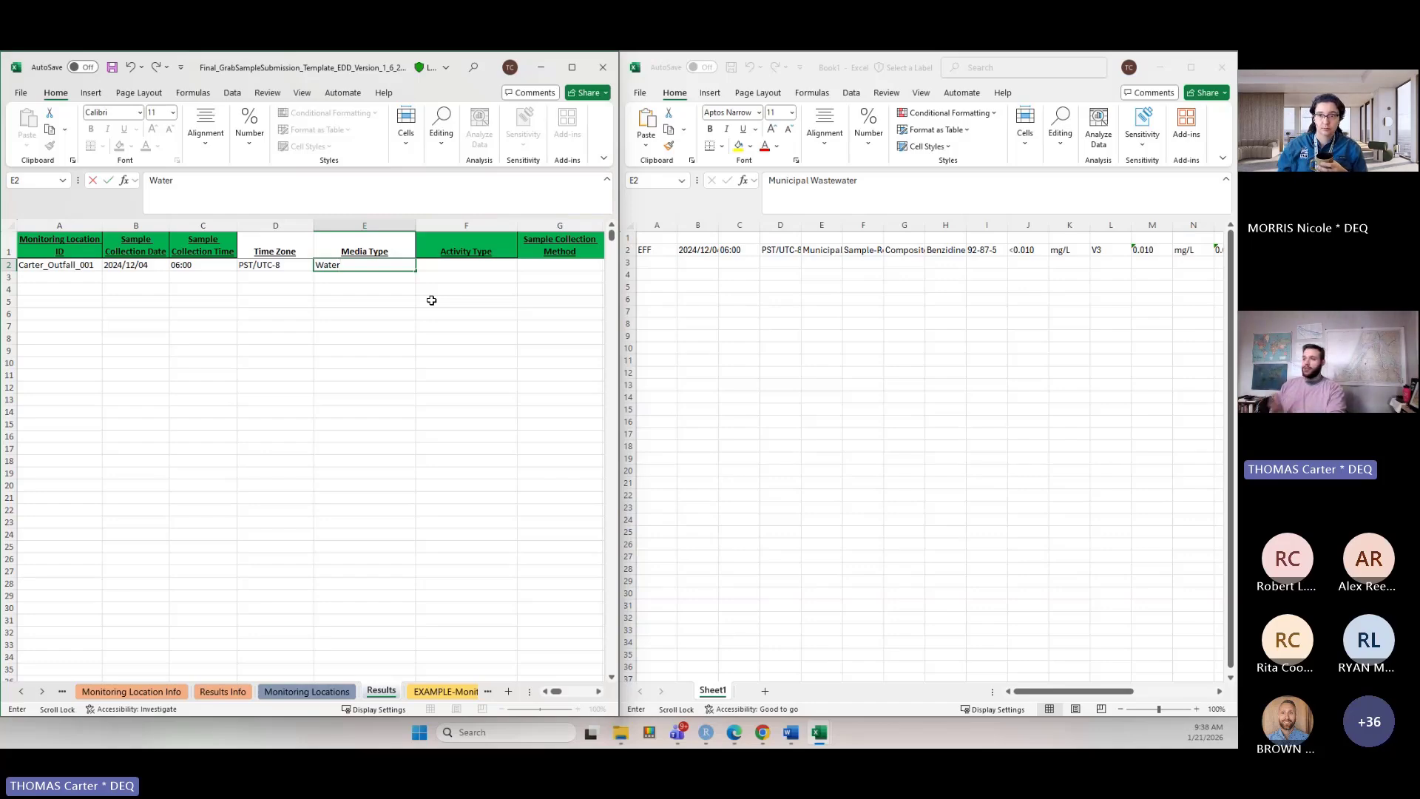
key("Escape")
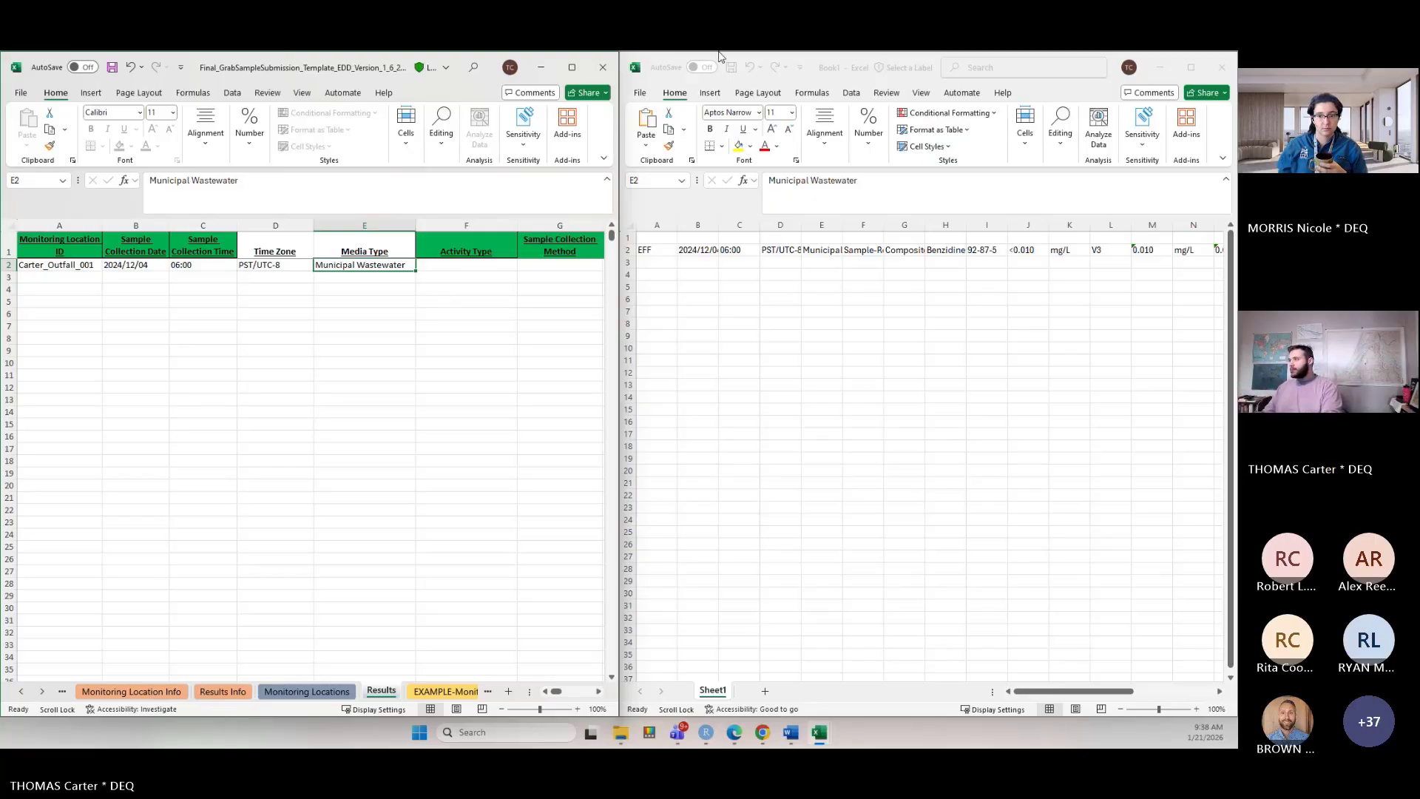
Copy the activity type Sample-Routine and sample collection method Composite from Book1 into the Results row.
left_click(901, 250)
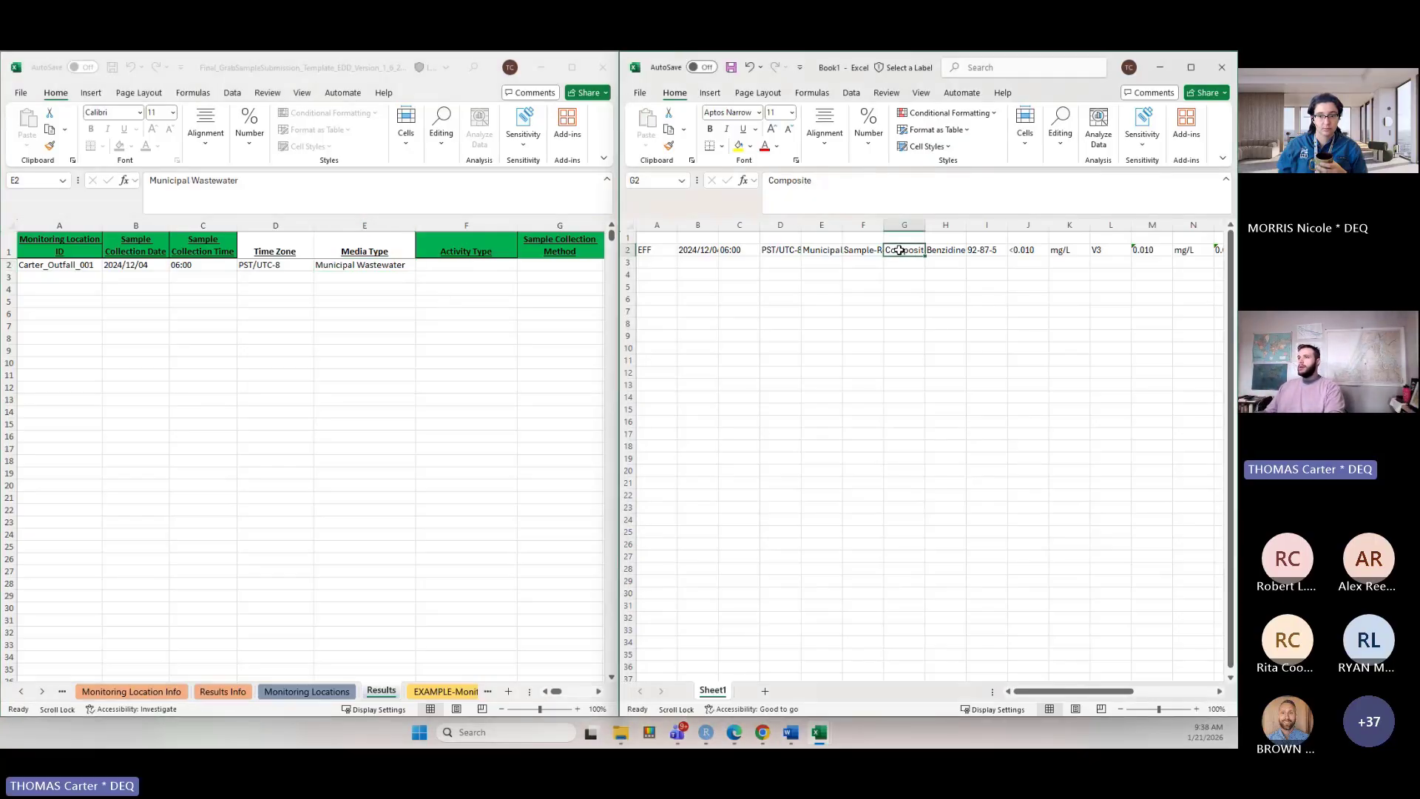
left_click(862, 250)
key("ctrl+c")
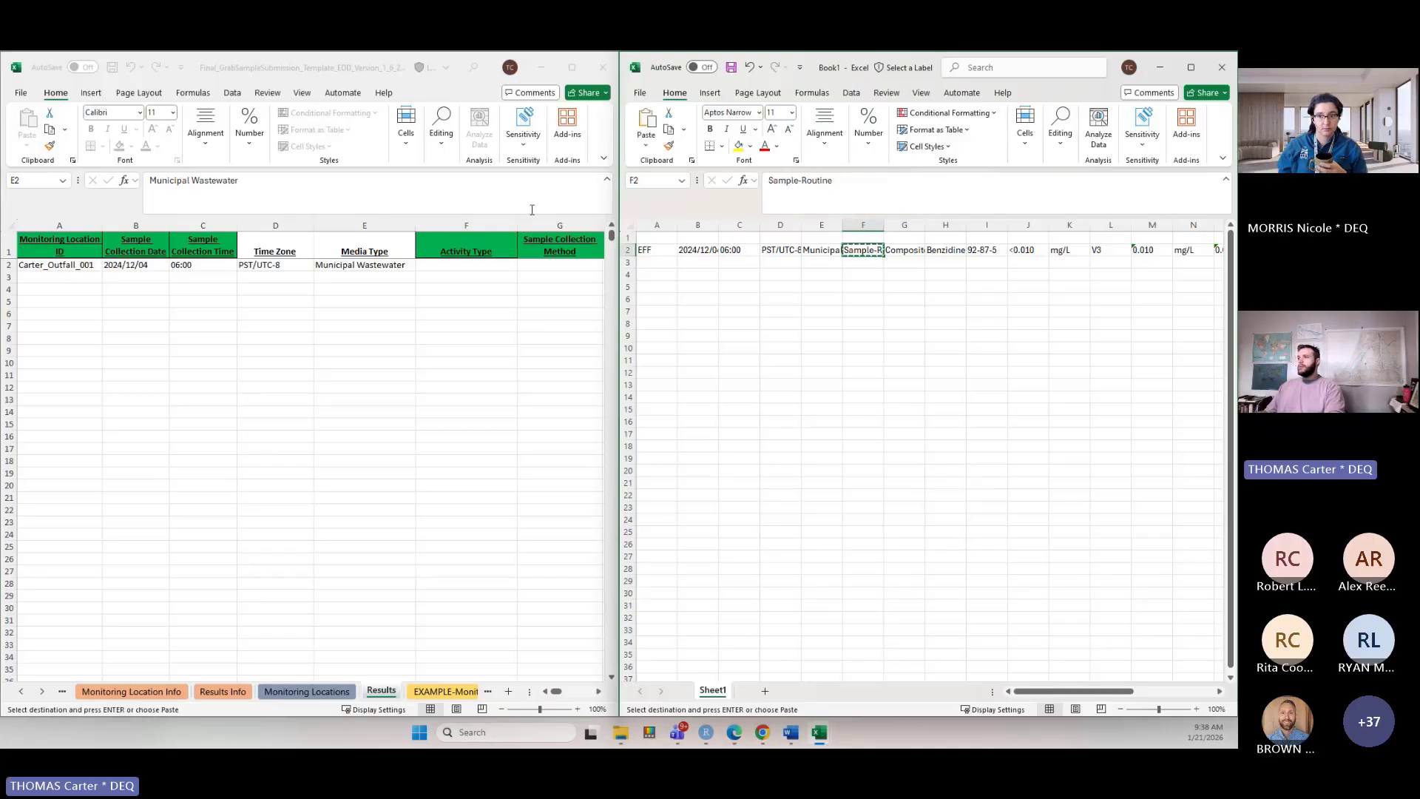
left_click(459, 264)
key("ctrl+v")
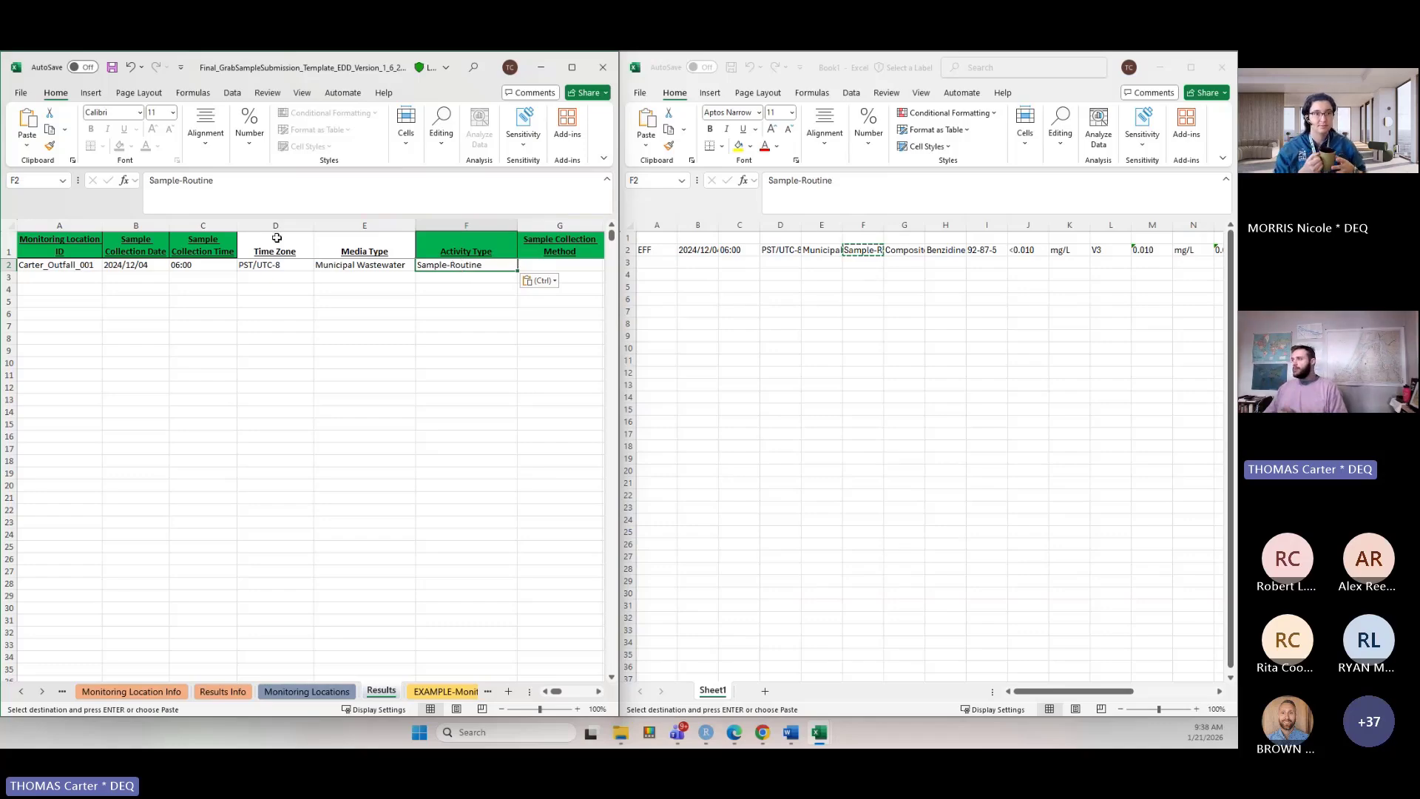
left_click(904, 249)
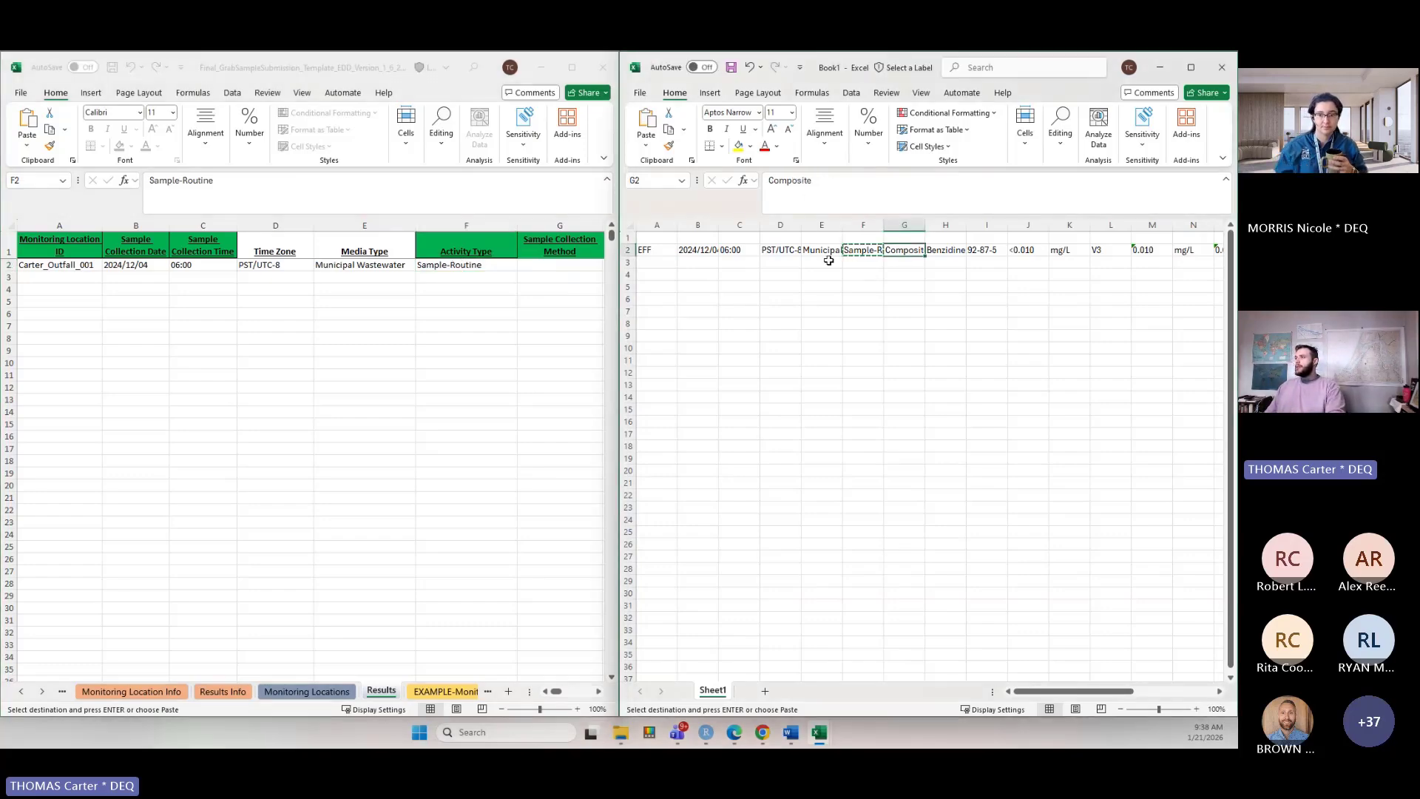
key("ctrl+c")
left_click(546, 264)
key("ctrl+v")
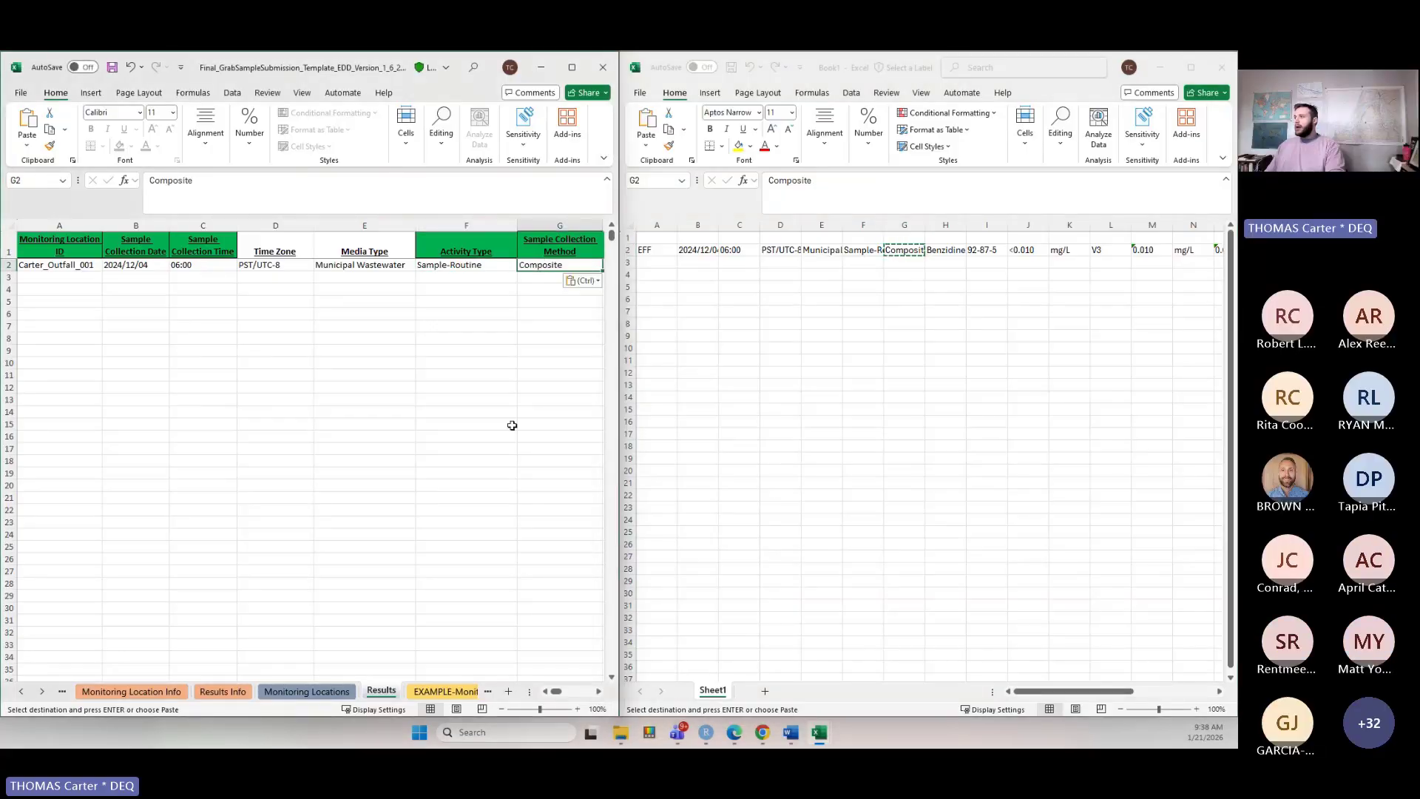
Copy the analyte name Benzidine and CAS number 92-87-5 from Book1 into the Results row.
left_click(597, 692)
left_click(597, 691)
left_click(596, 692)
left_click(597, 692)
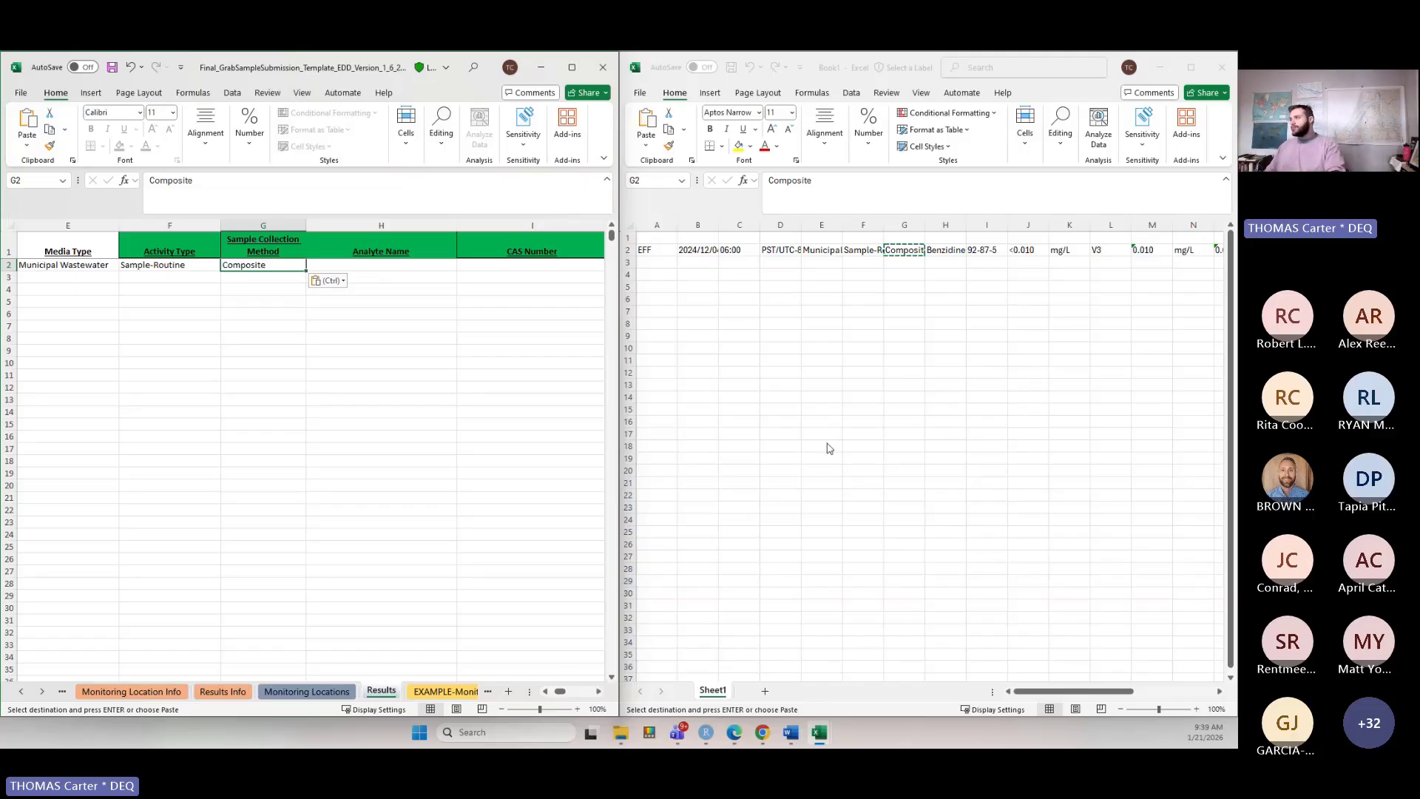
left_click(956, 250)
left_click(956, 250)
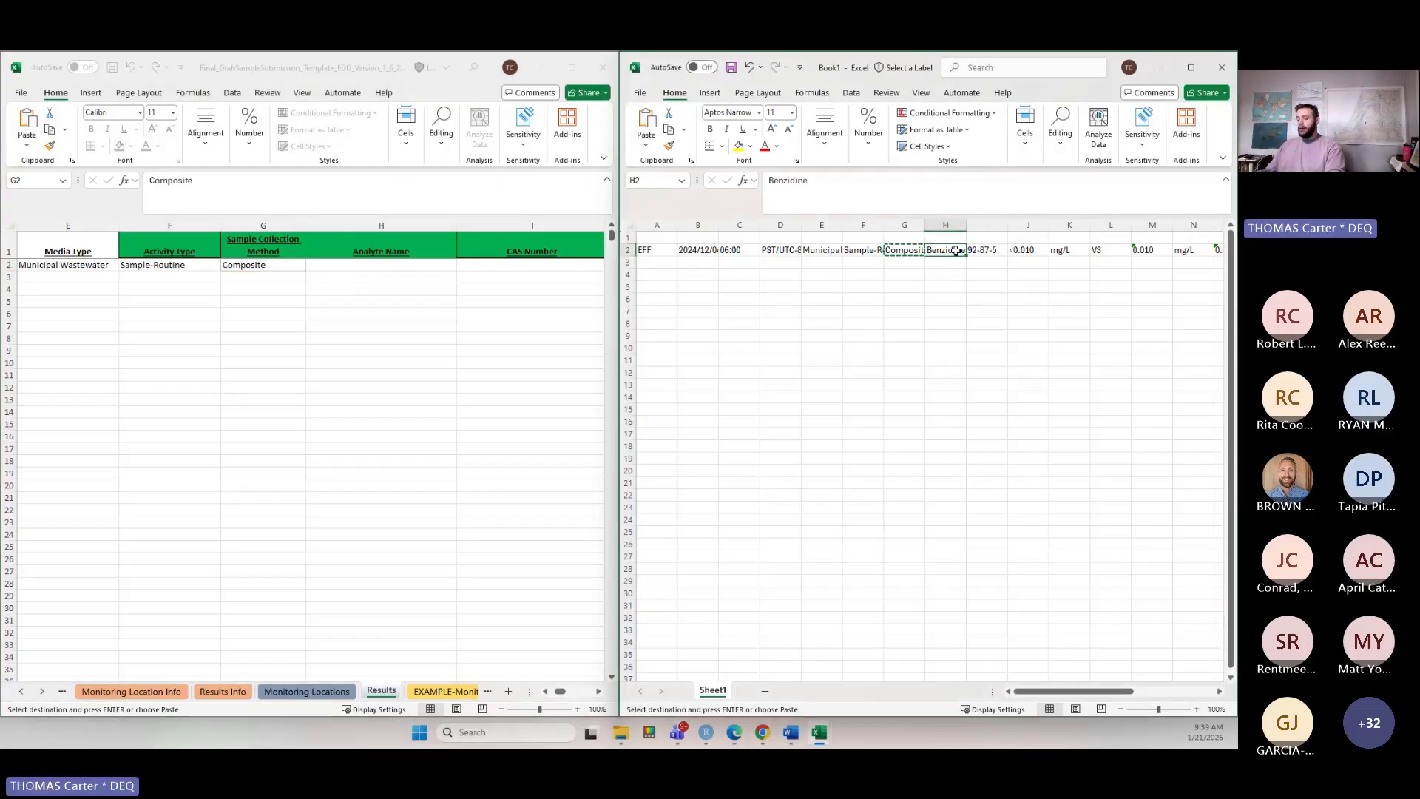
key("ctrl+c")
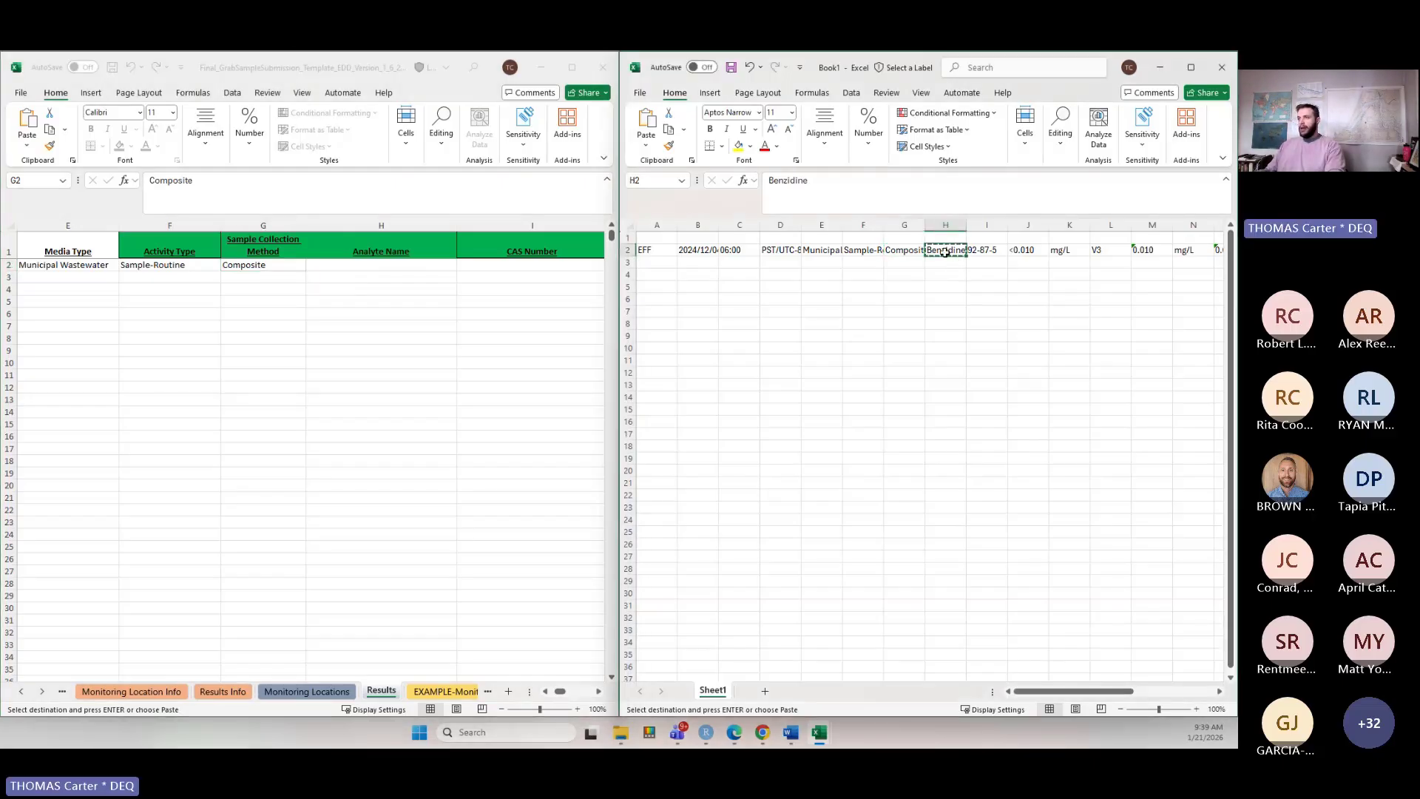
left_click(337, 264)
left_click(337, 264)
key("ctrl+v")
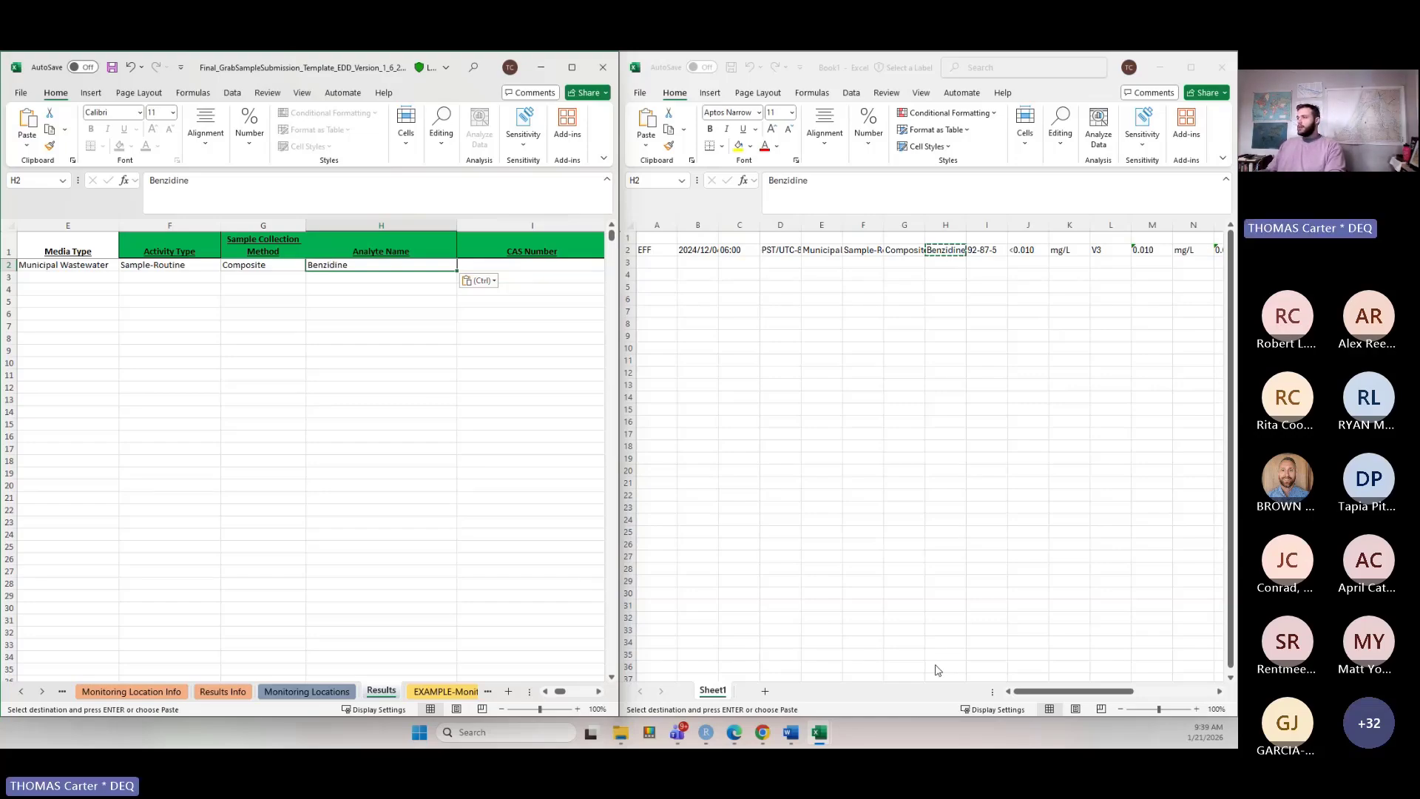
left_click(1069, 691)
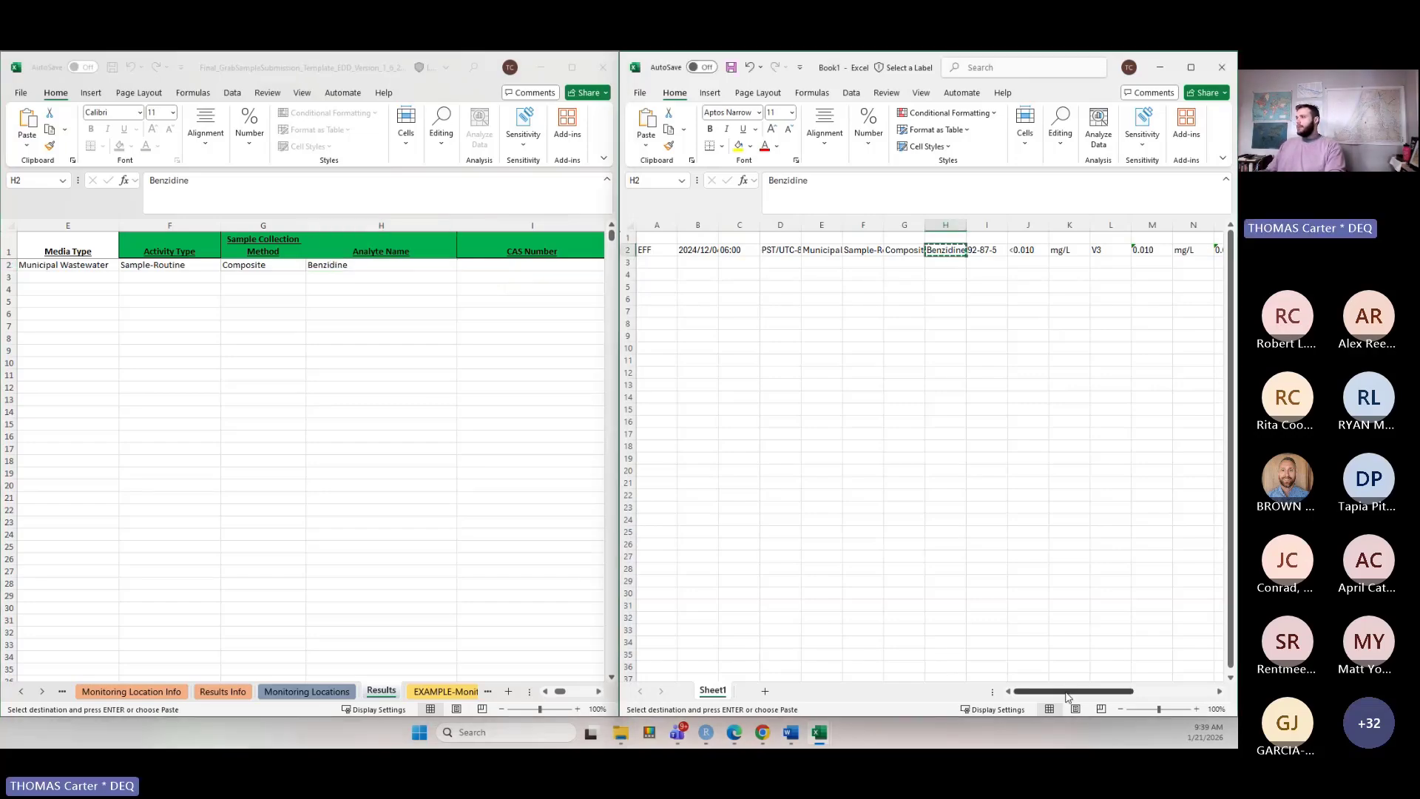
left_click(992, 252)
key("ctrl+c")
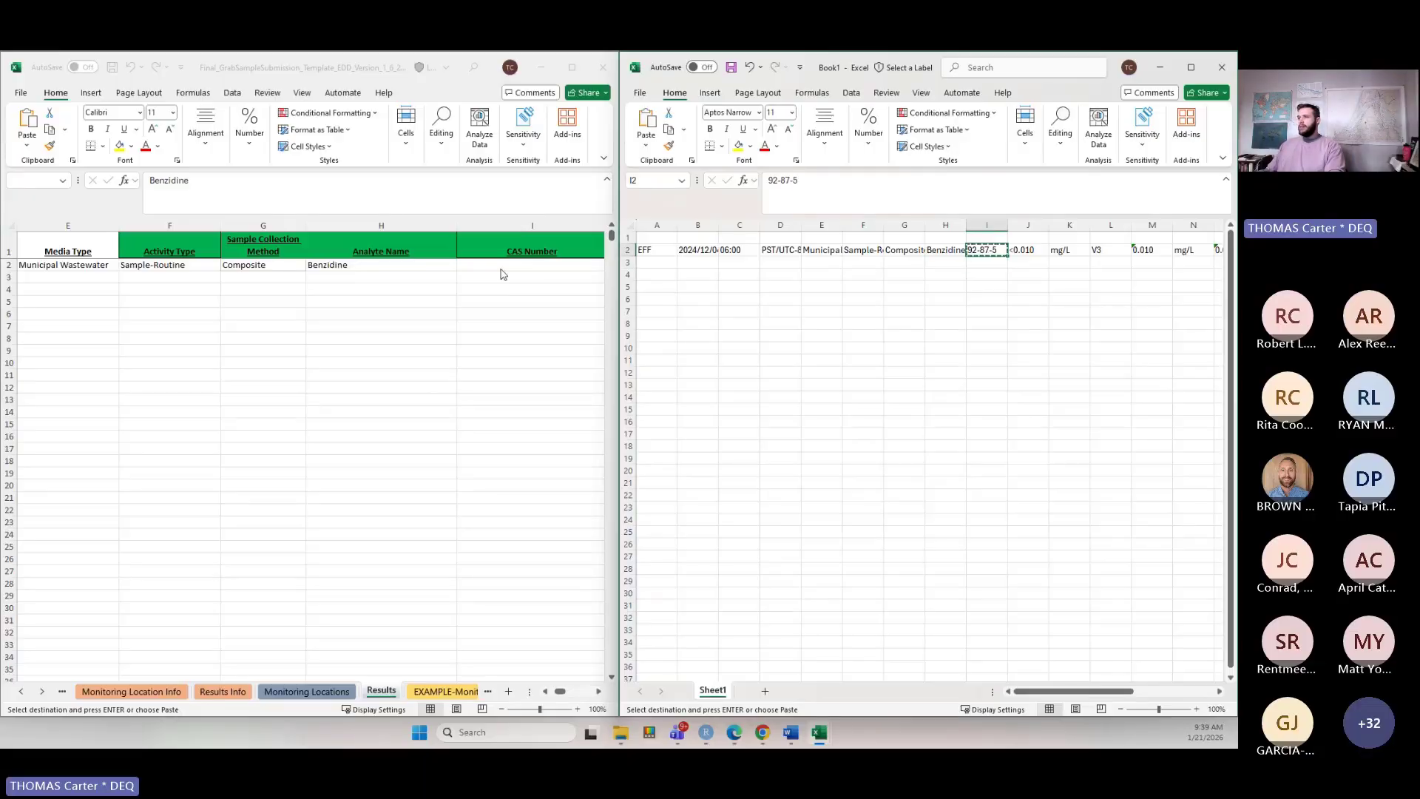
left_click(484, 267)
key("ctrl+v")
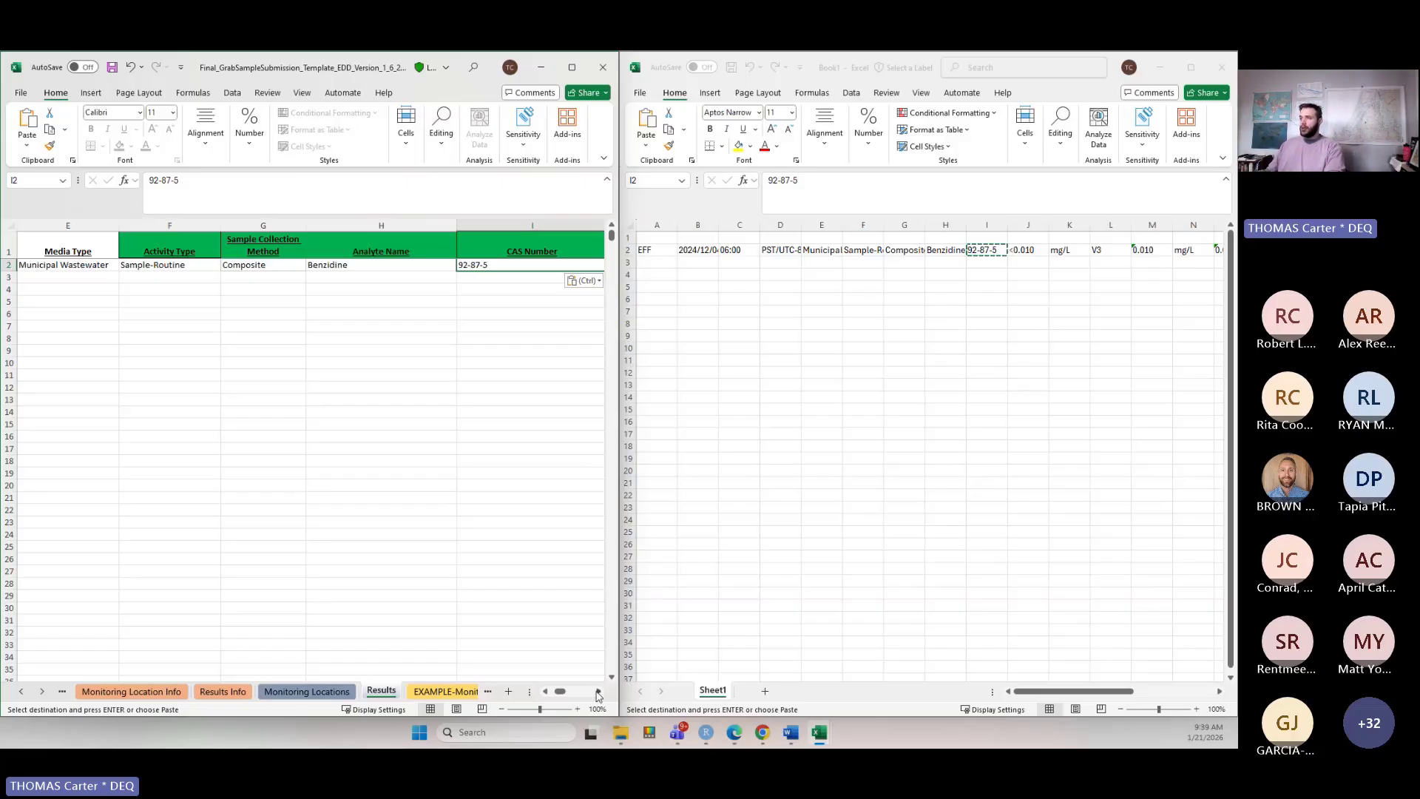
Copy the result value <0.010 from Book1 into the Results row's Result Value cell.
left_click(599, 691)
left_click(599, 691)
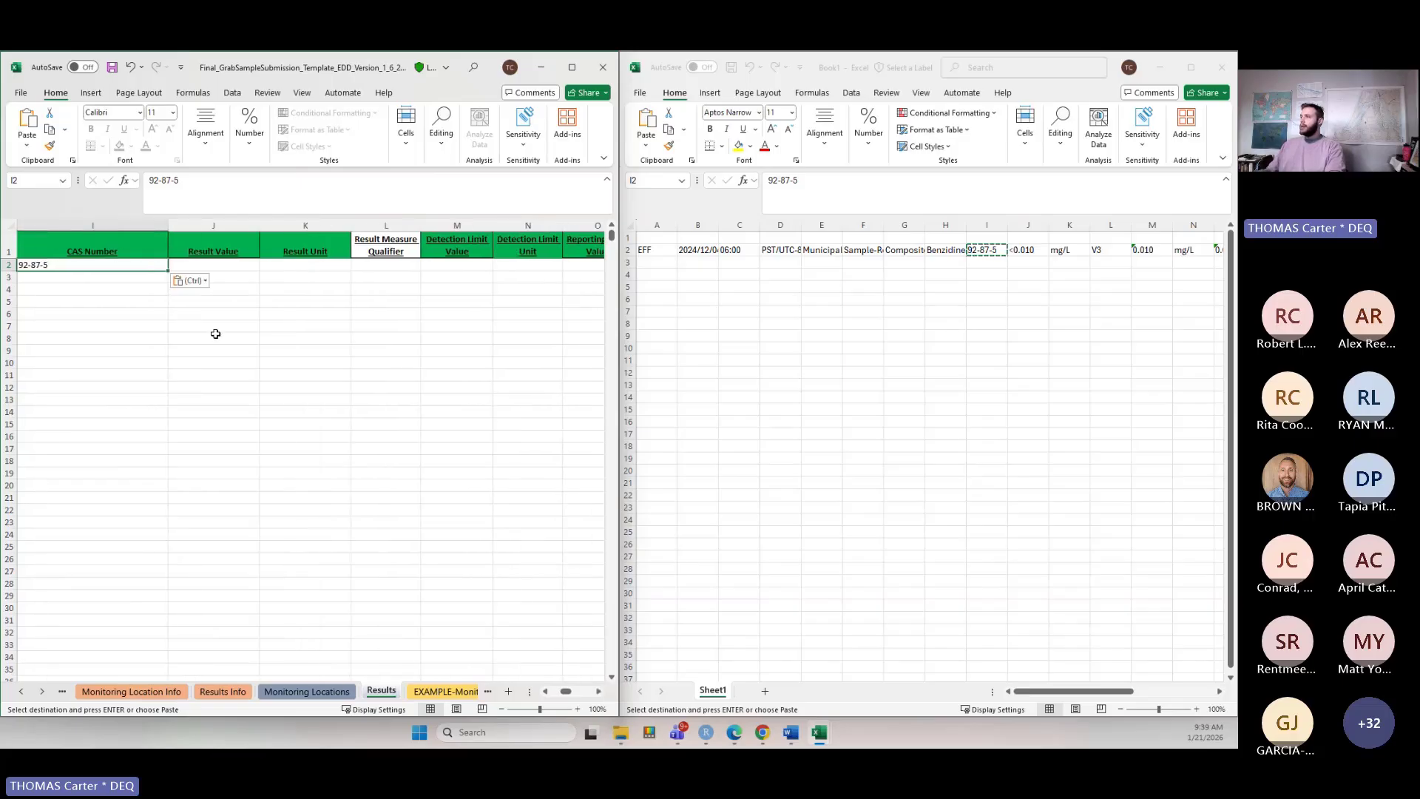
left_click(1033, 252)
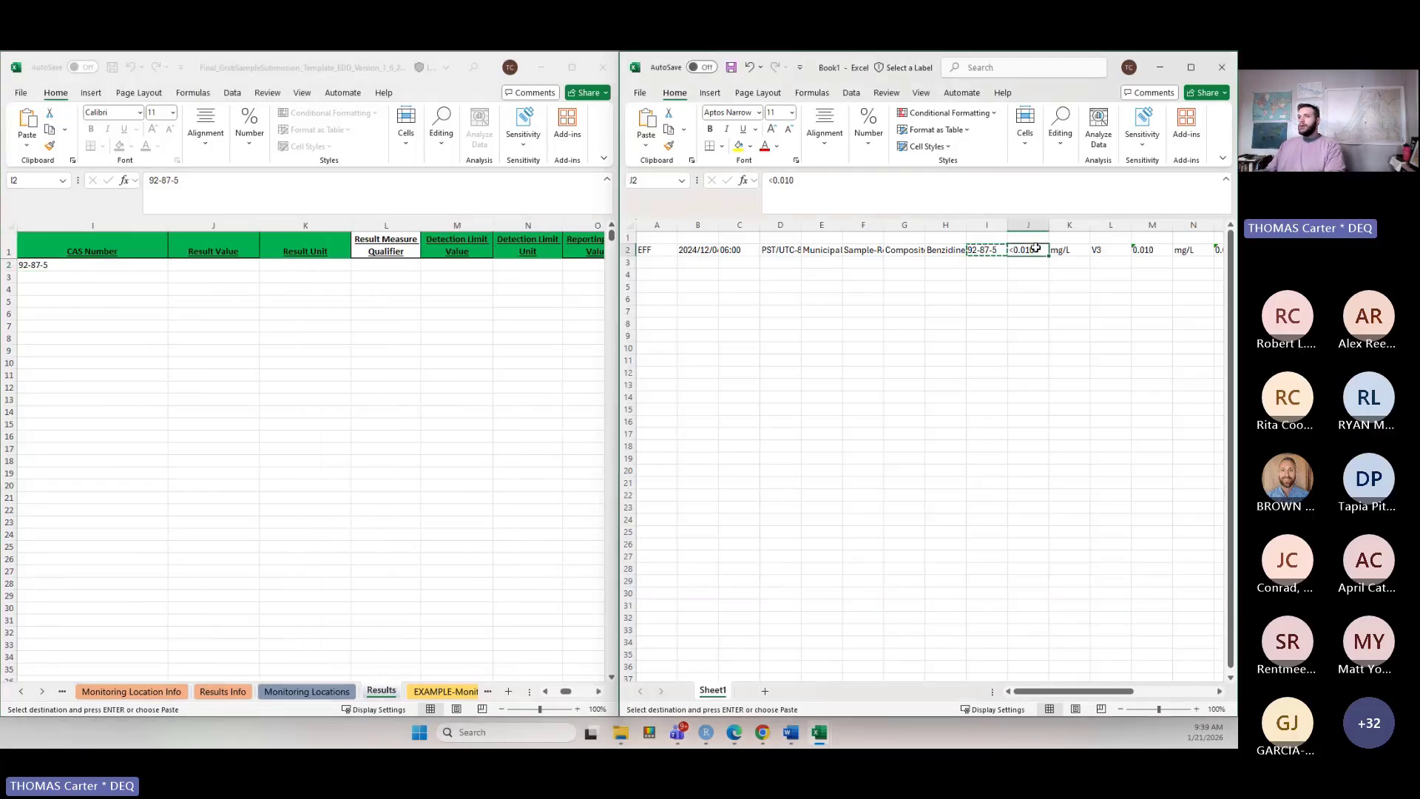
key("ctrl+c")
left_click(237, 264)
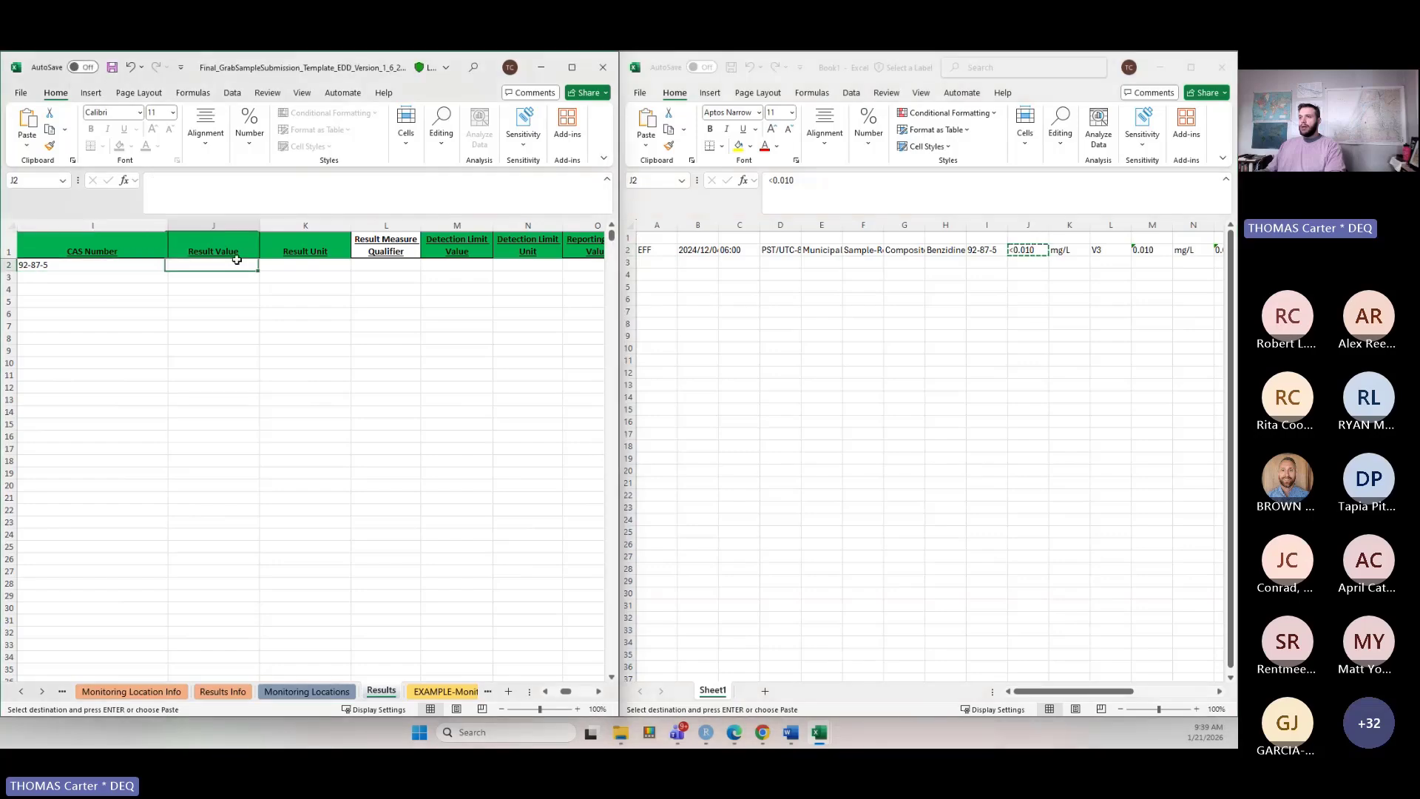
key("ctrl+v")
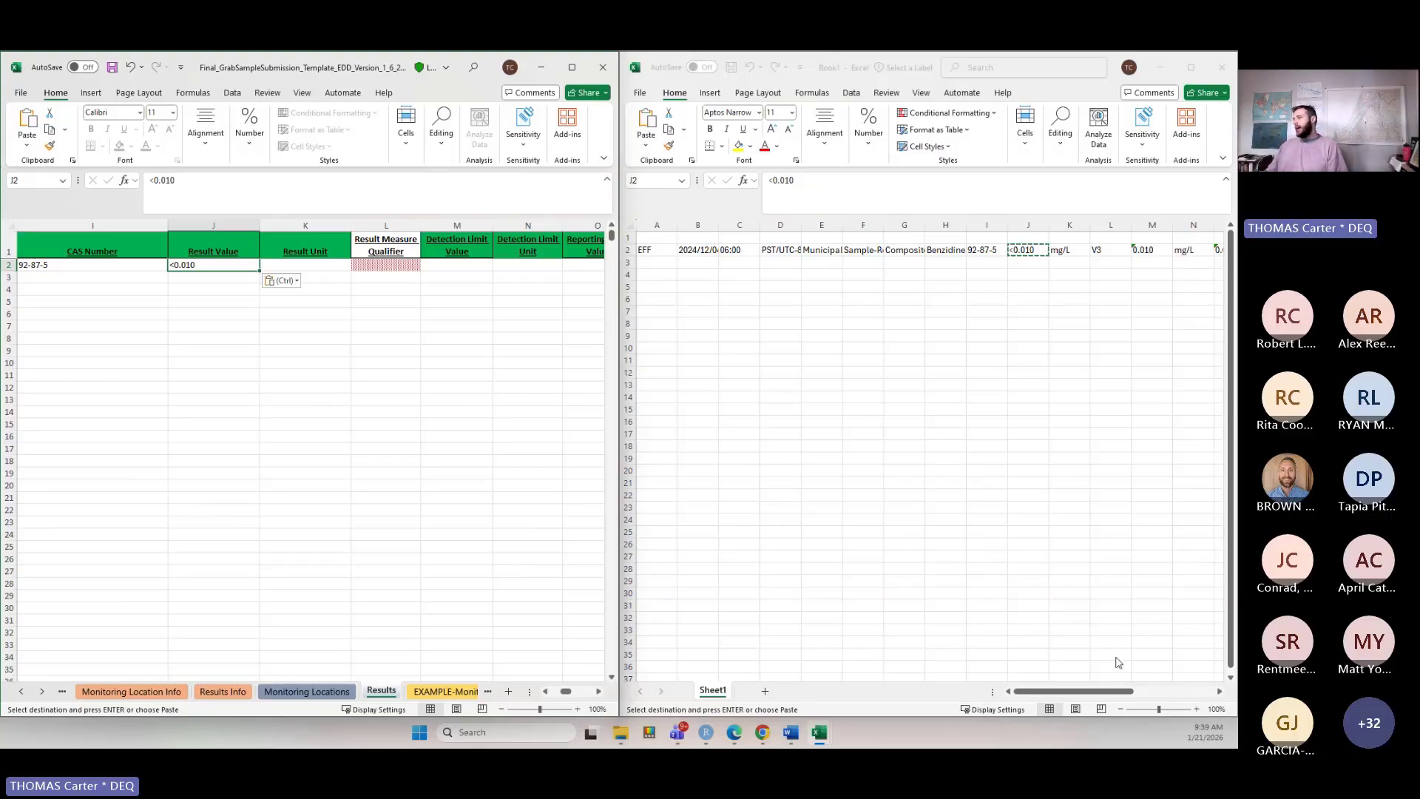
Copy the result unit mg/L from Book1 into the Result Unit cell.
left_click(1220, 693)
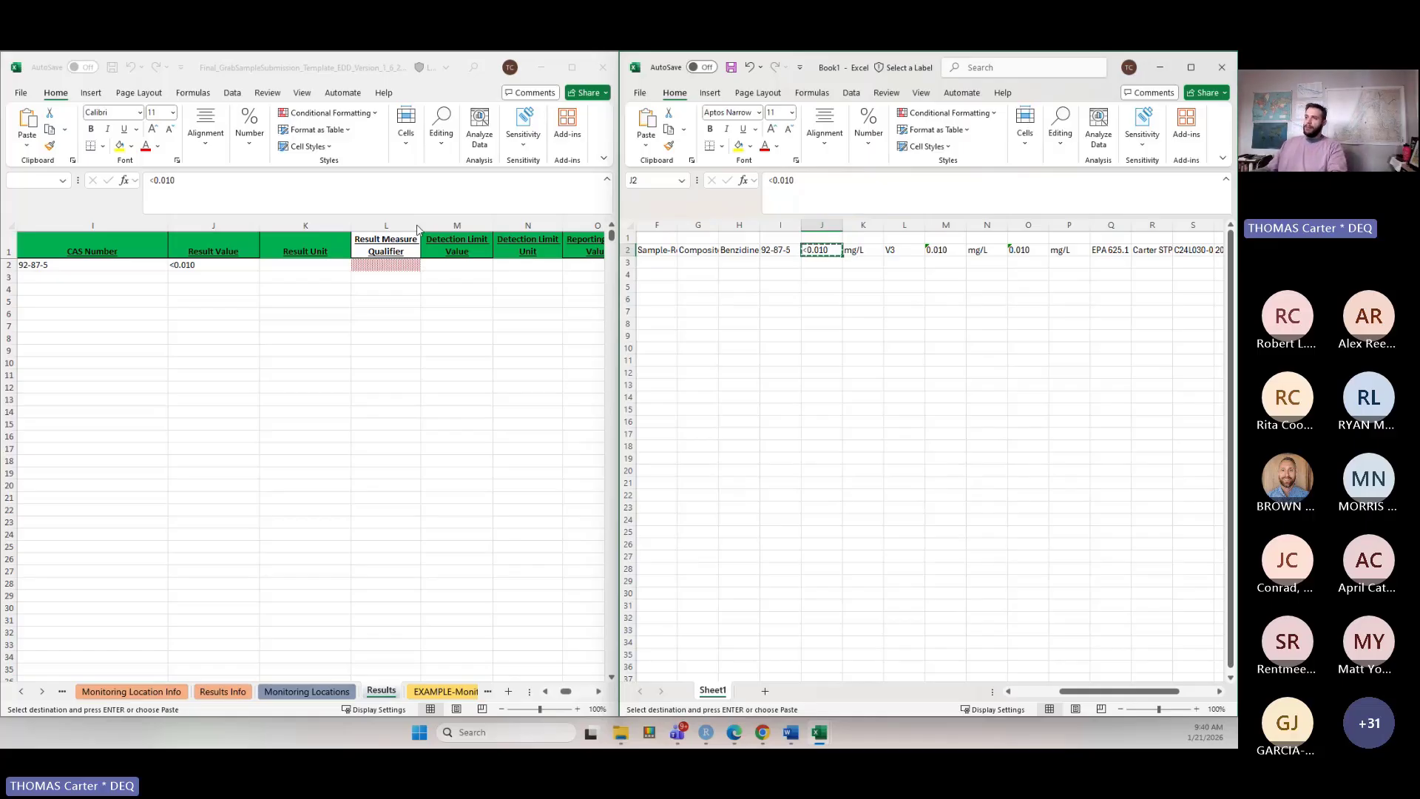
left_click(305, 266)
left_click(862, 250)
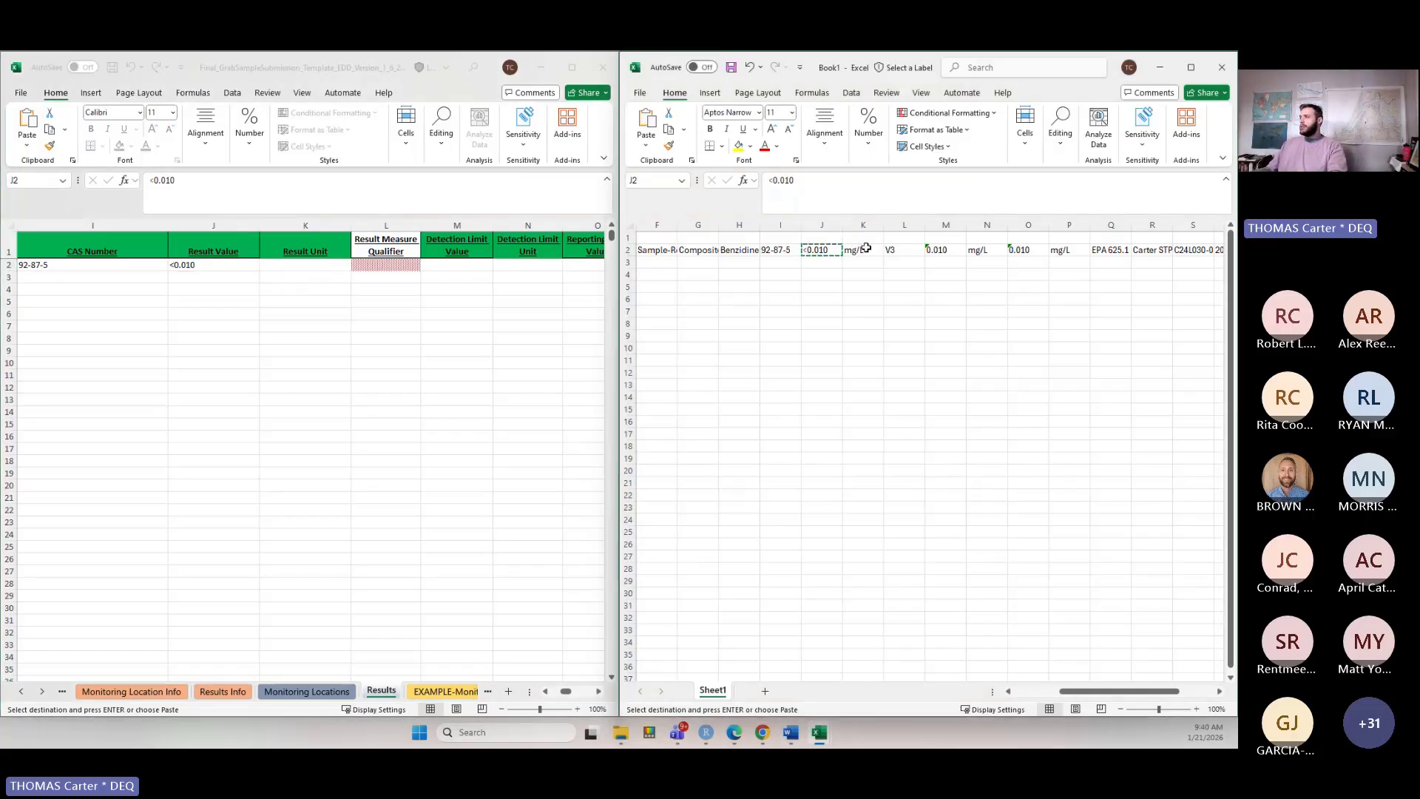
key("ctrl+c")
left_click(327, 265)
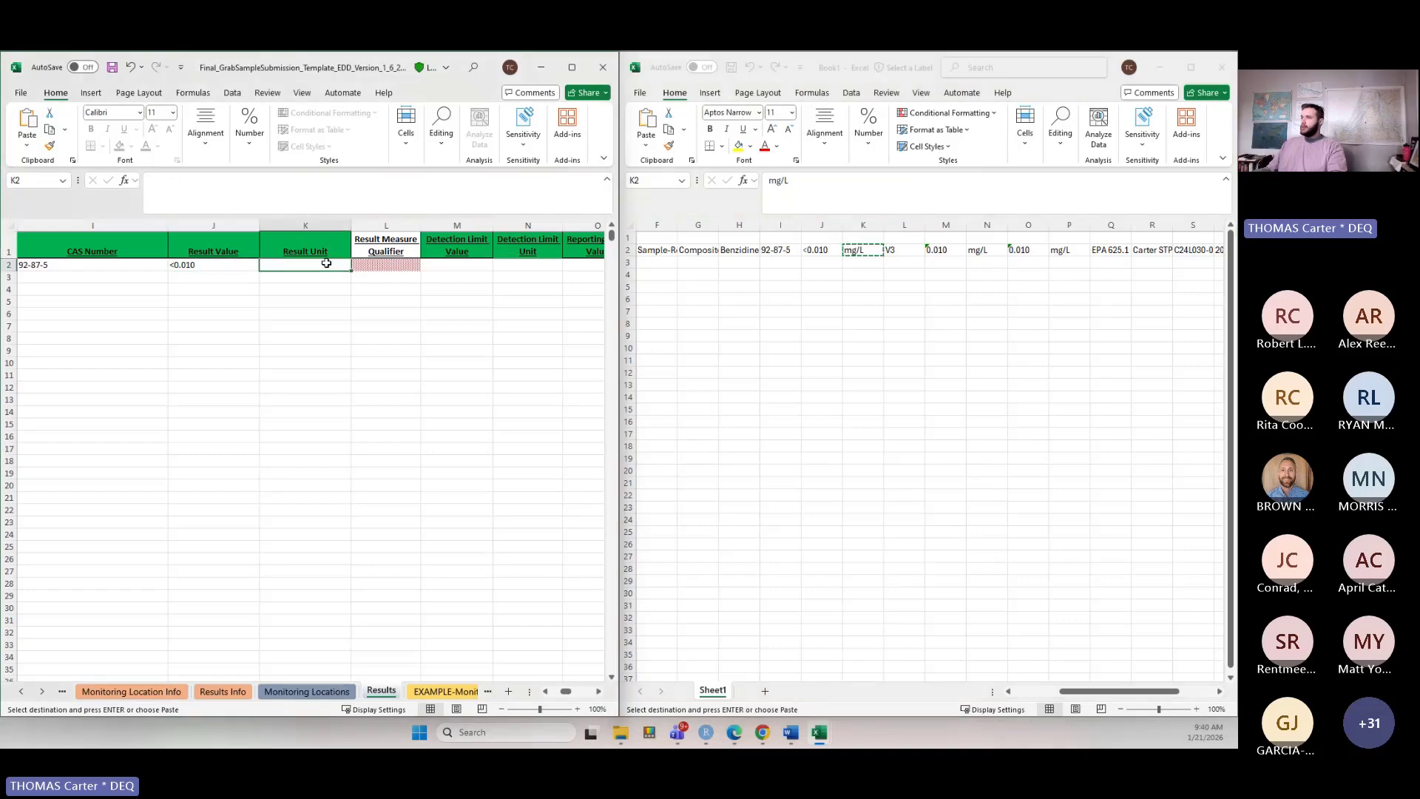
key("ctrl+v")
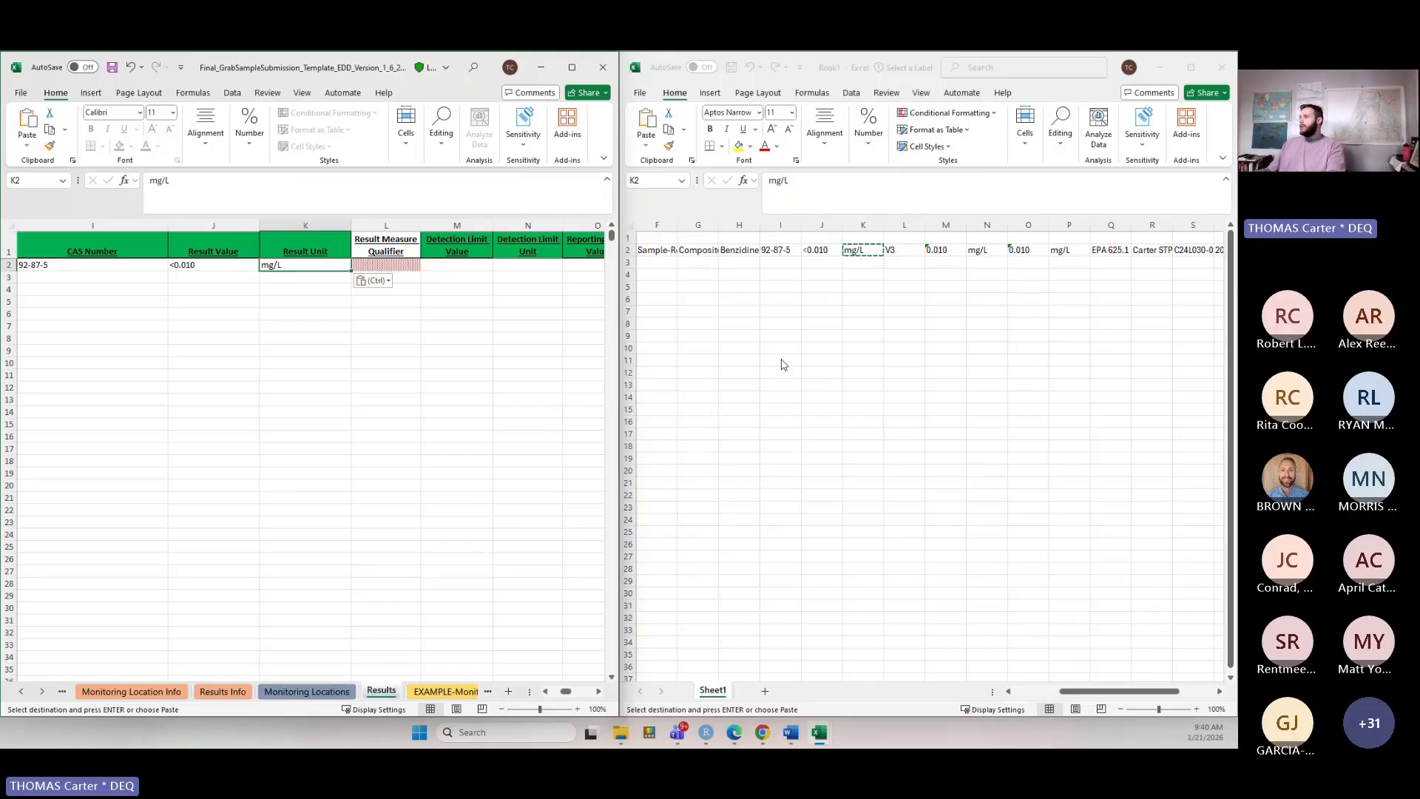
Copy the result measure qualifier V3 from Book1 into the Result Measure Qualifier cell.
left_click(903, 254)
key("ctrl+c")
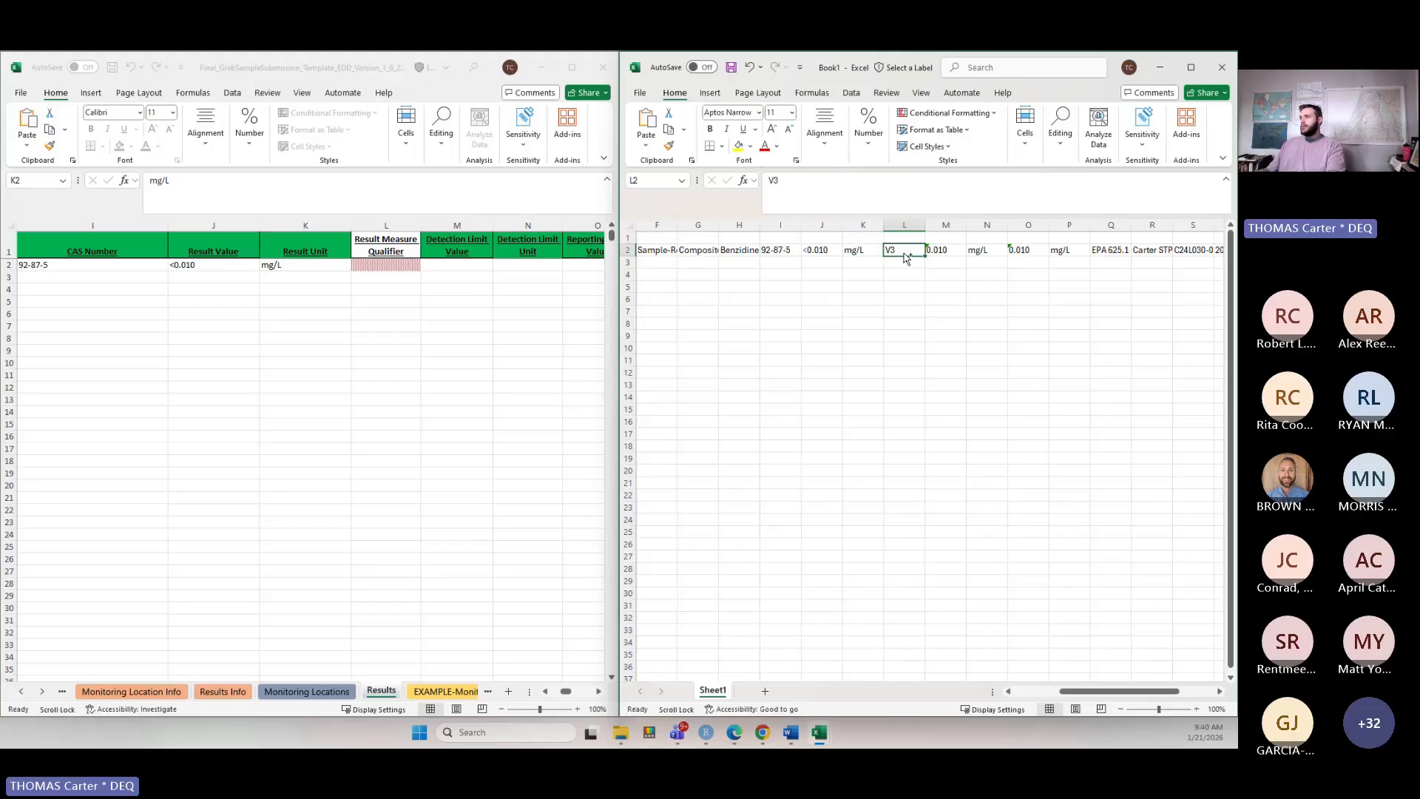
left_click(392, 264)
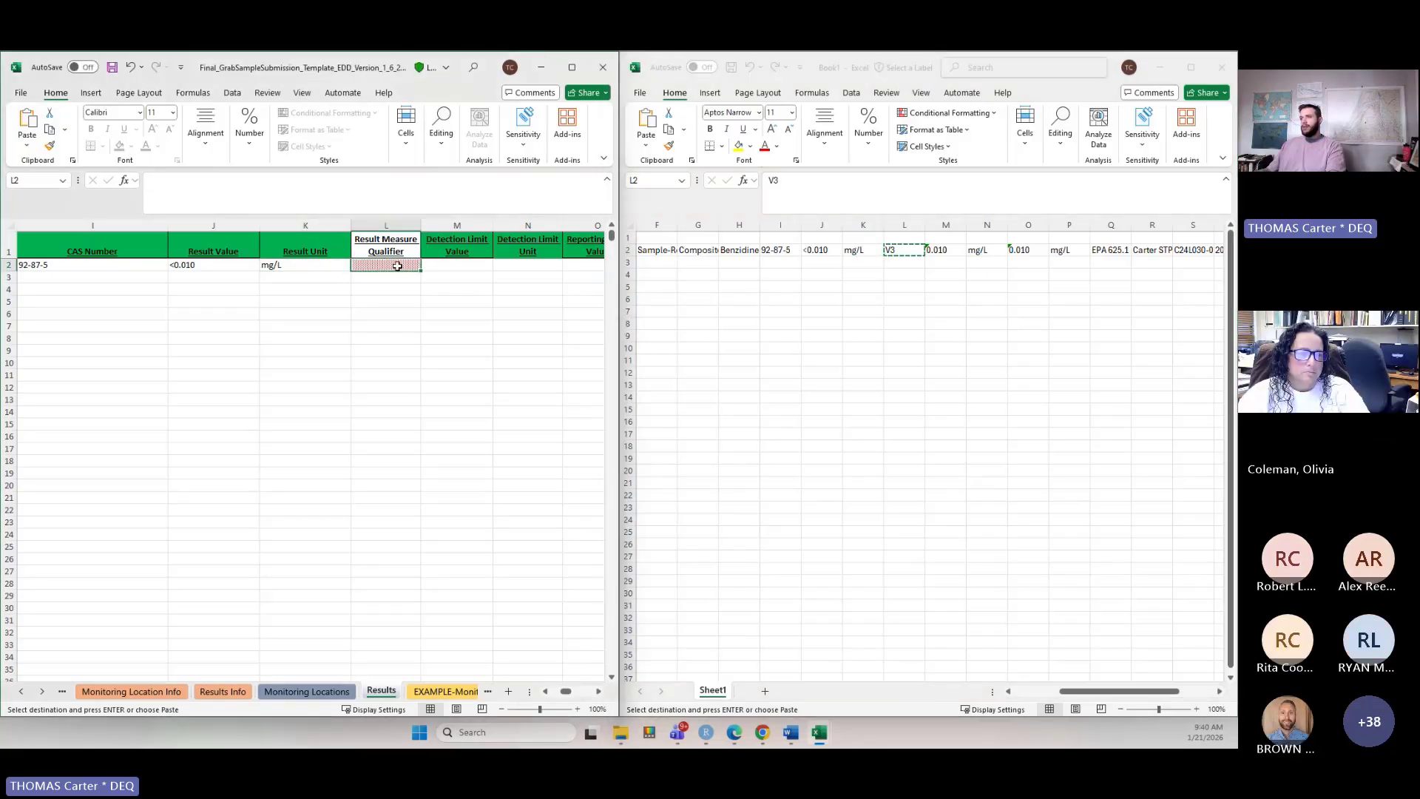
key("ctrl+v")
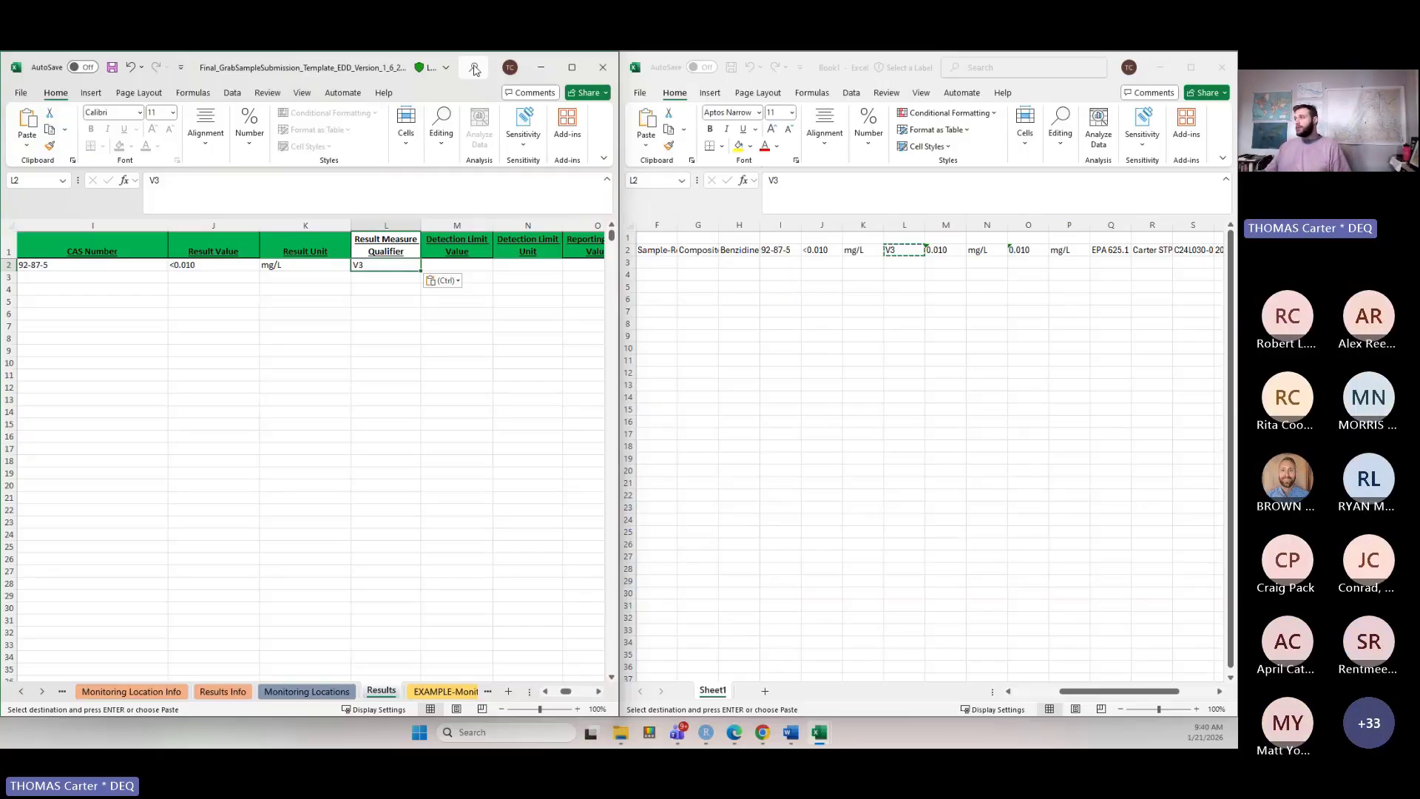
Examine the calibration comment and the detection and reporting limit cells in Book1's sample row.
left_click_drag(1105, 690, 1141, 691)
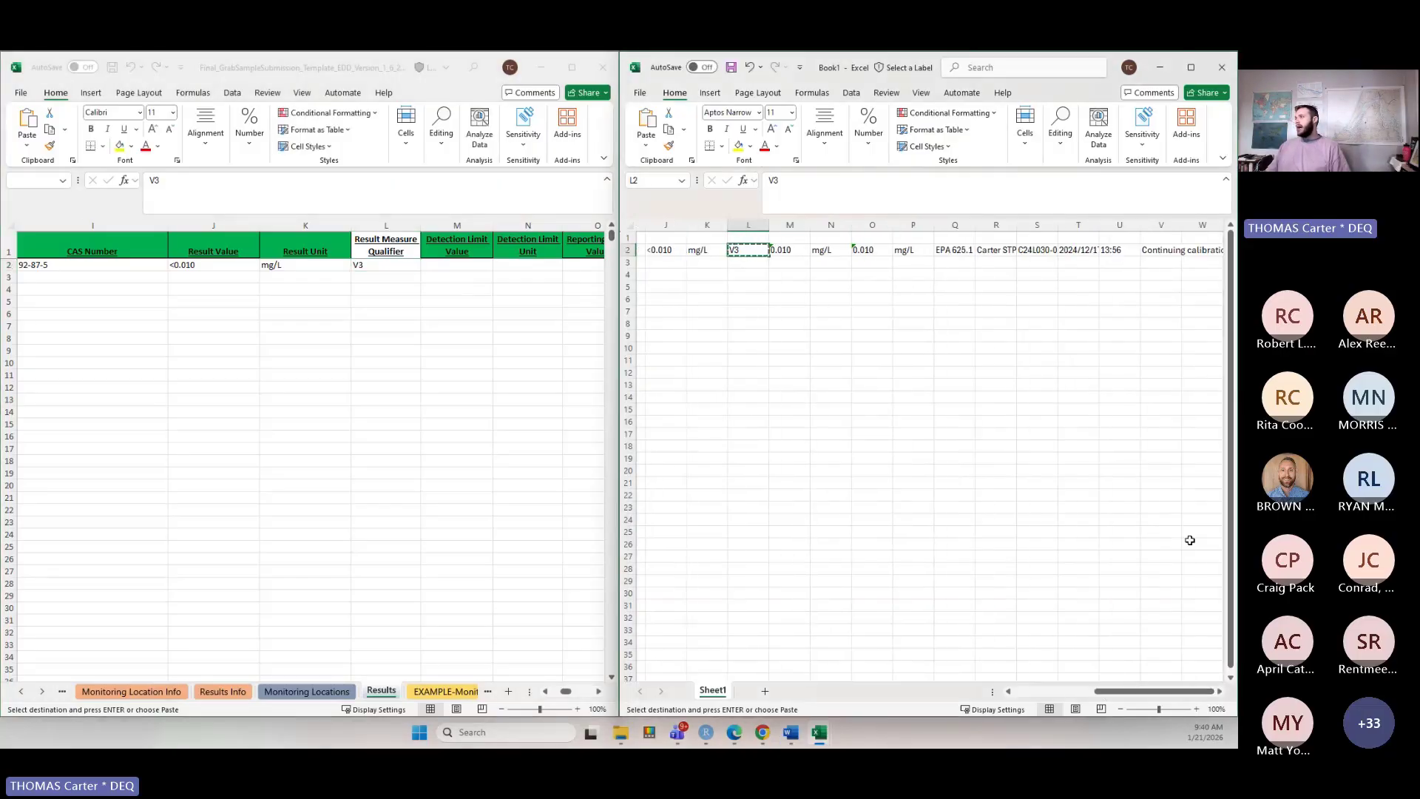
left_click(1171, 252)
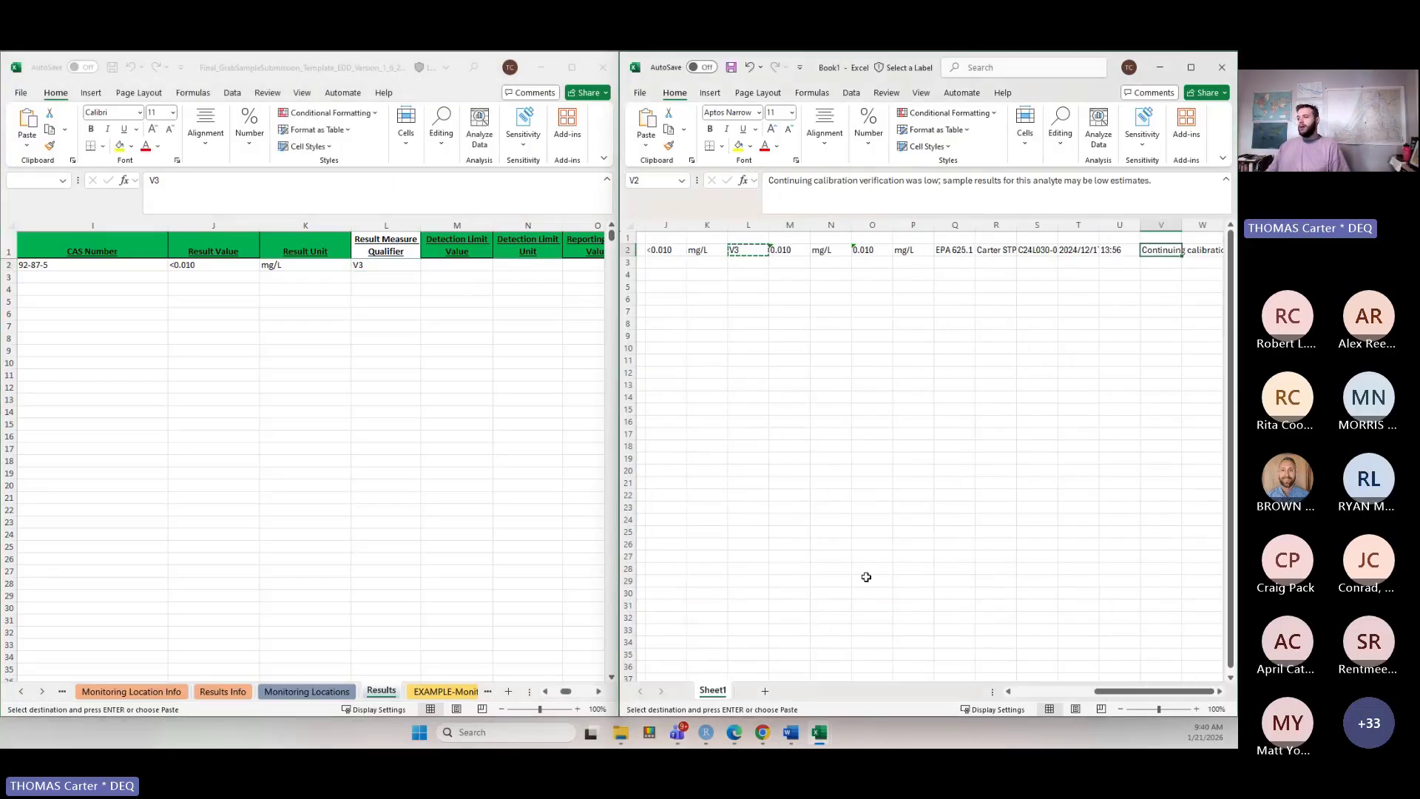
left_click(600, 692)
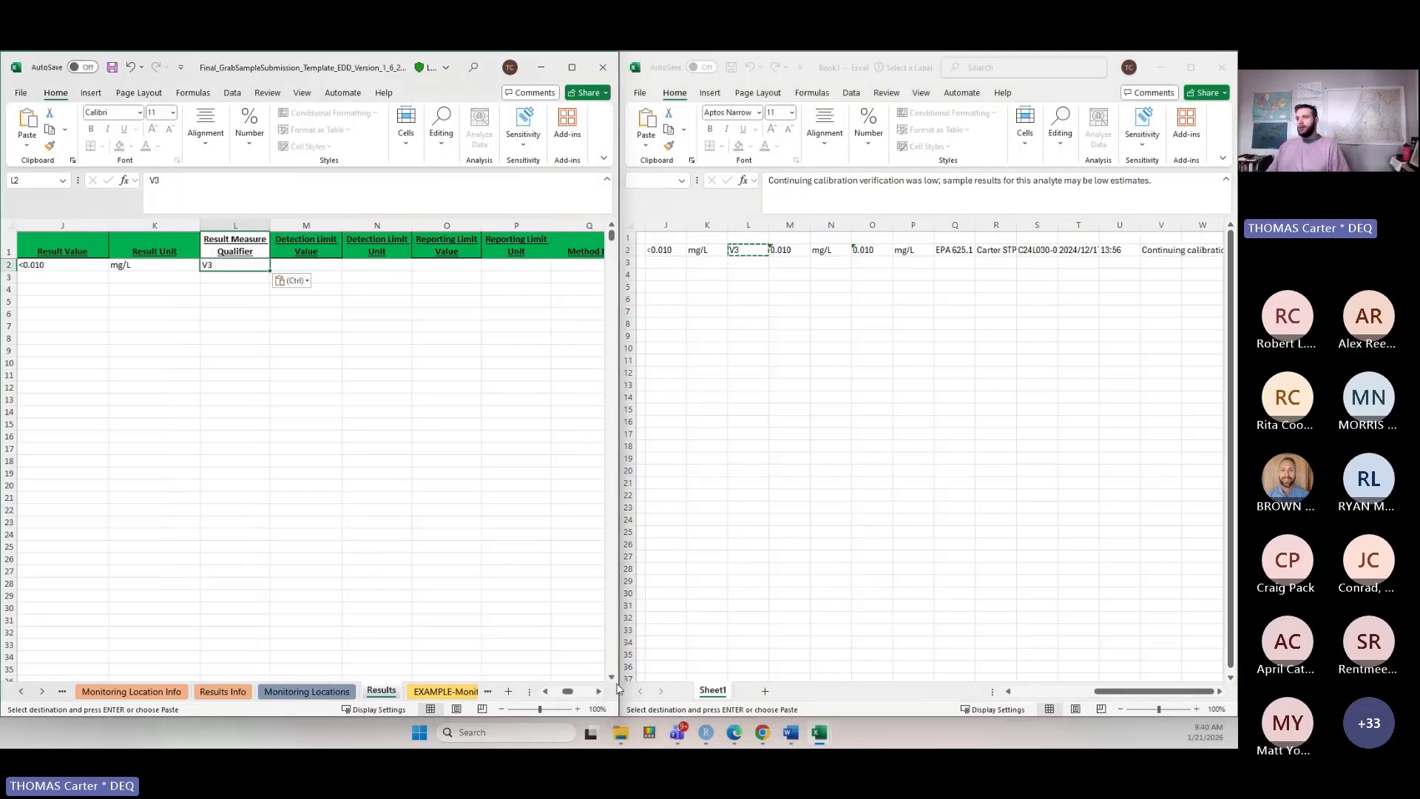
left_click_drag(784, 250, 925, 253)
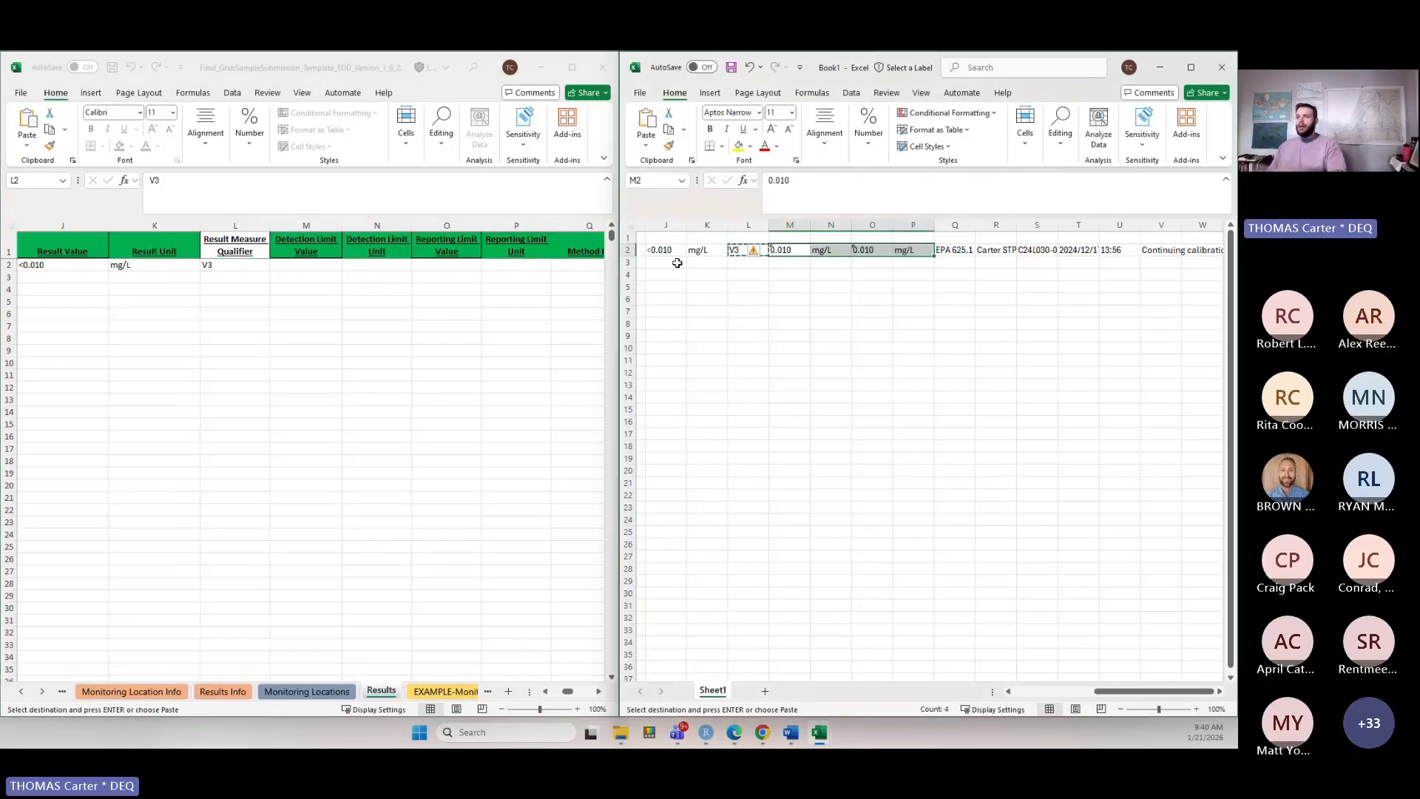
Try entering J as the result measure qualifier, then paste V3 back.
left_click(219, 265)
type("J")
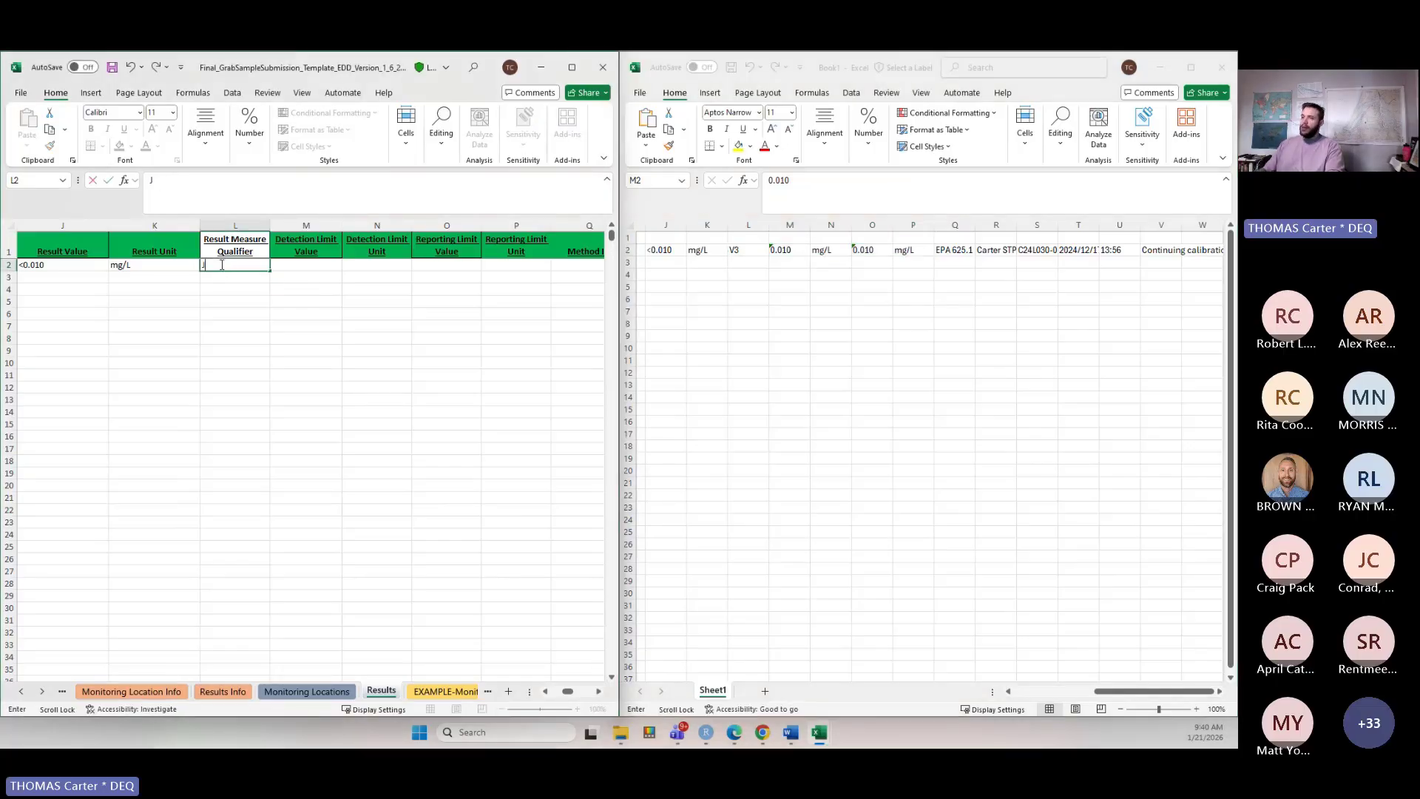
key("Return")
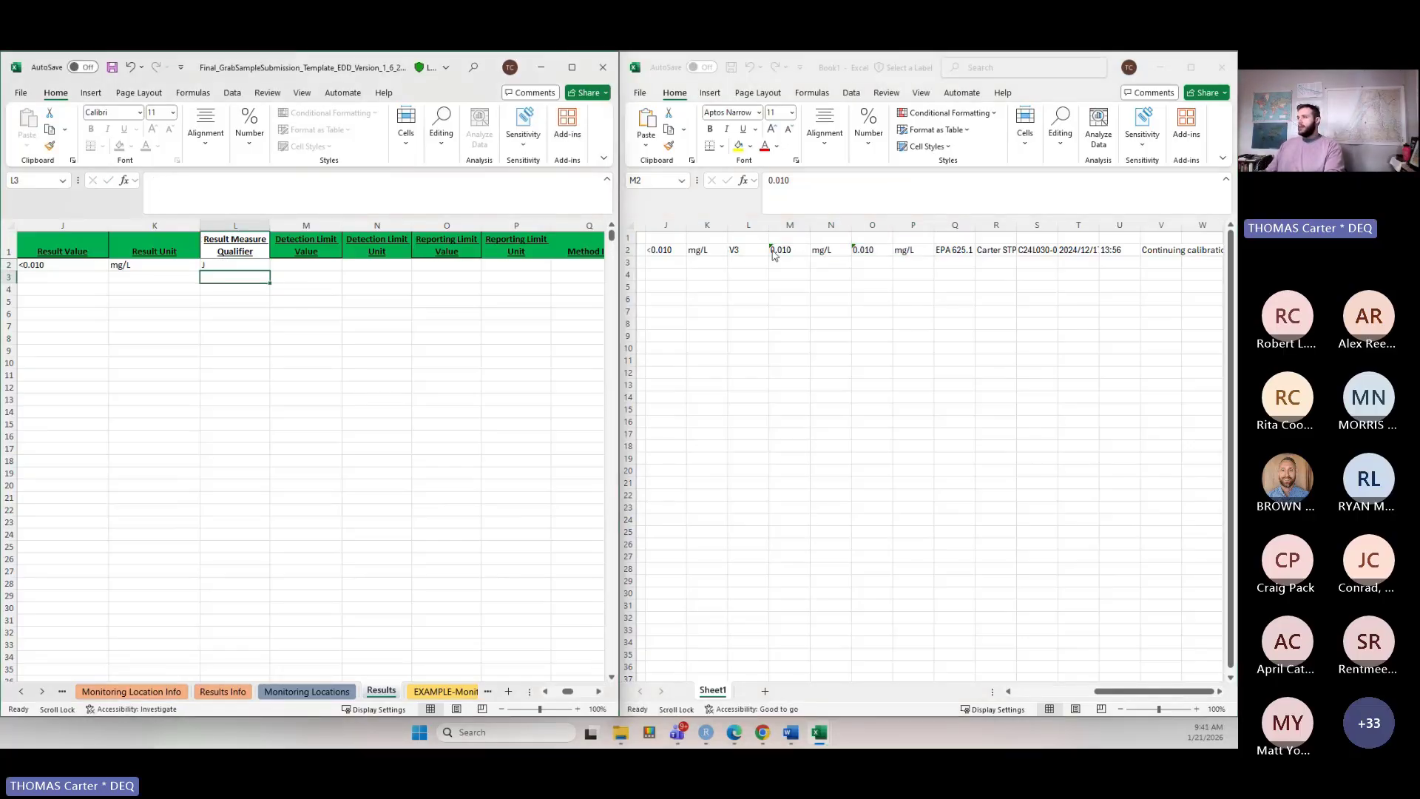
left_click(261, 266)
key("ctrl+v")
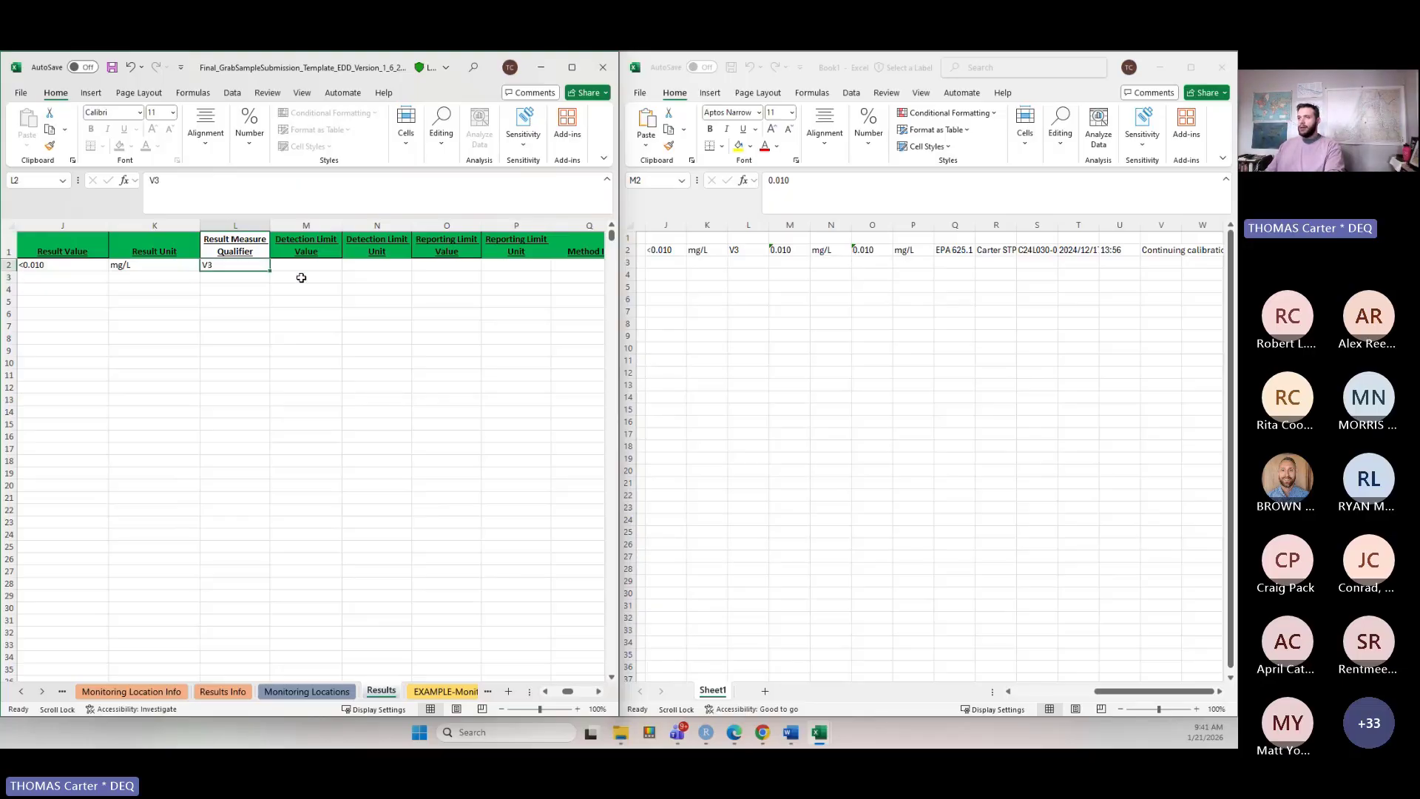
Copy the detection limit value and unit and reporting limit value and unit, 0.010 mg/L, from Book1 into the Results row.
left_click(737, 266)
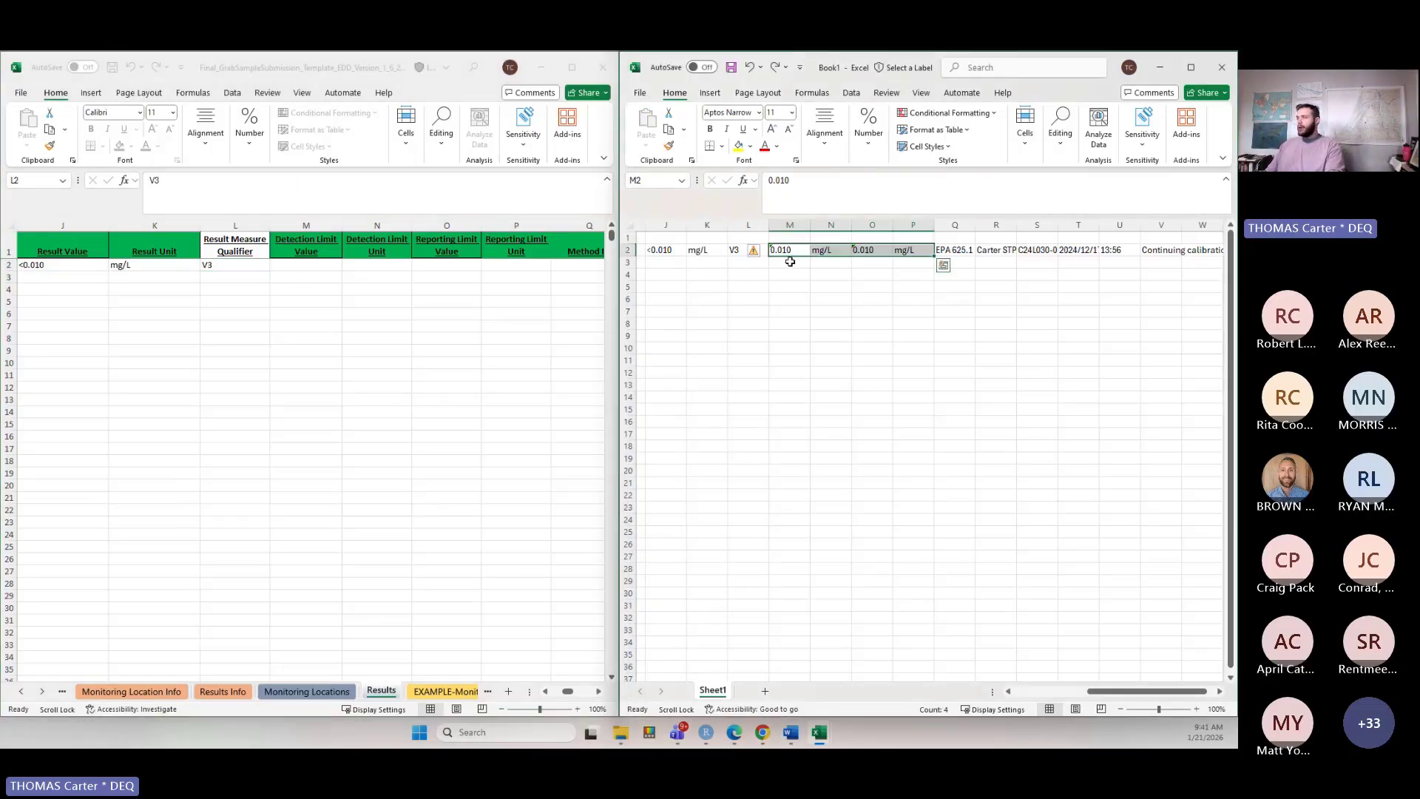
key("ctrl+c")
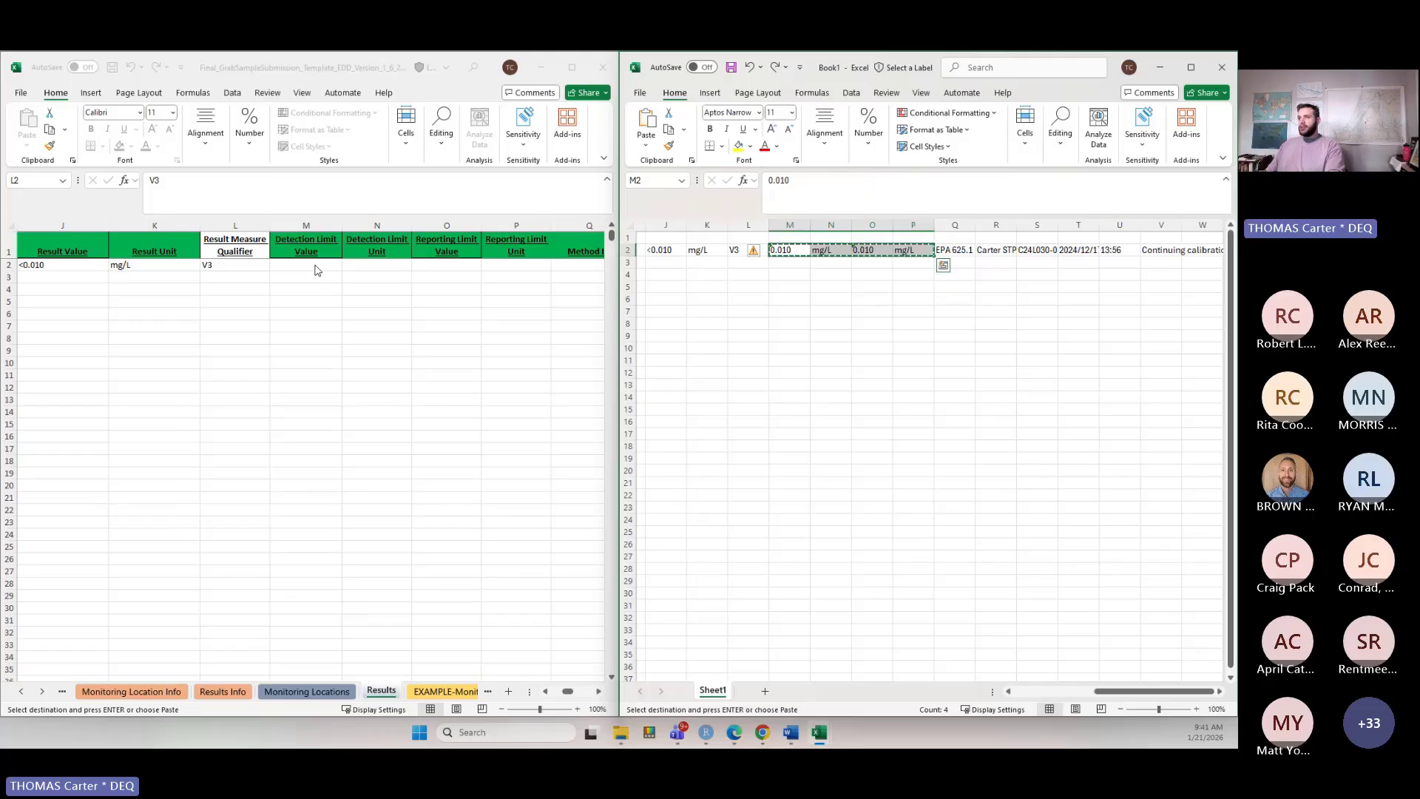
left_click(309, 267)
left_click(308, 267)
key("ctrl+v")
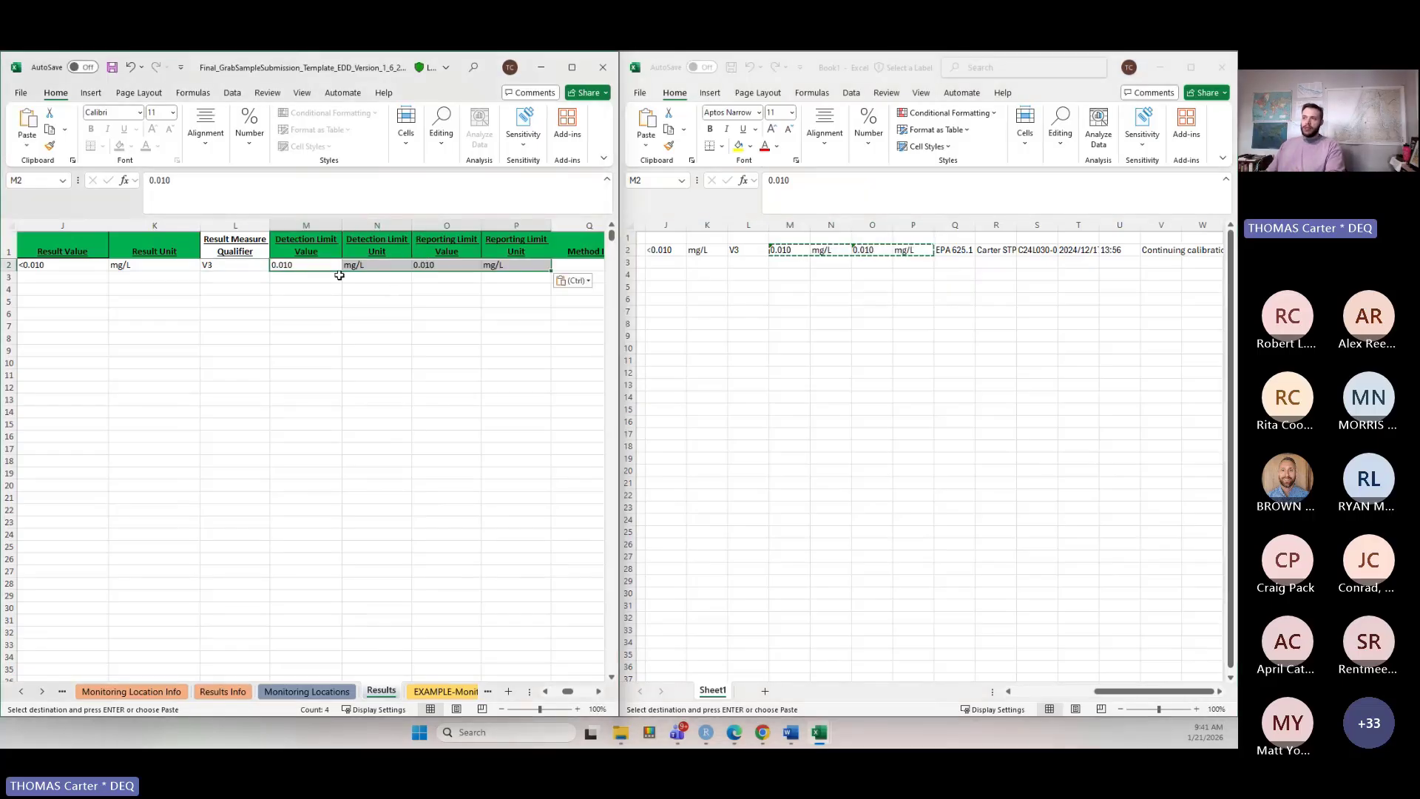
Try entering NR as the detection limit value and unit, then undo it.
left_click_drag(332, 268, 349, 263)
type("NR")
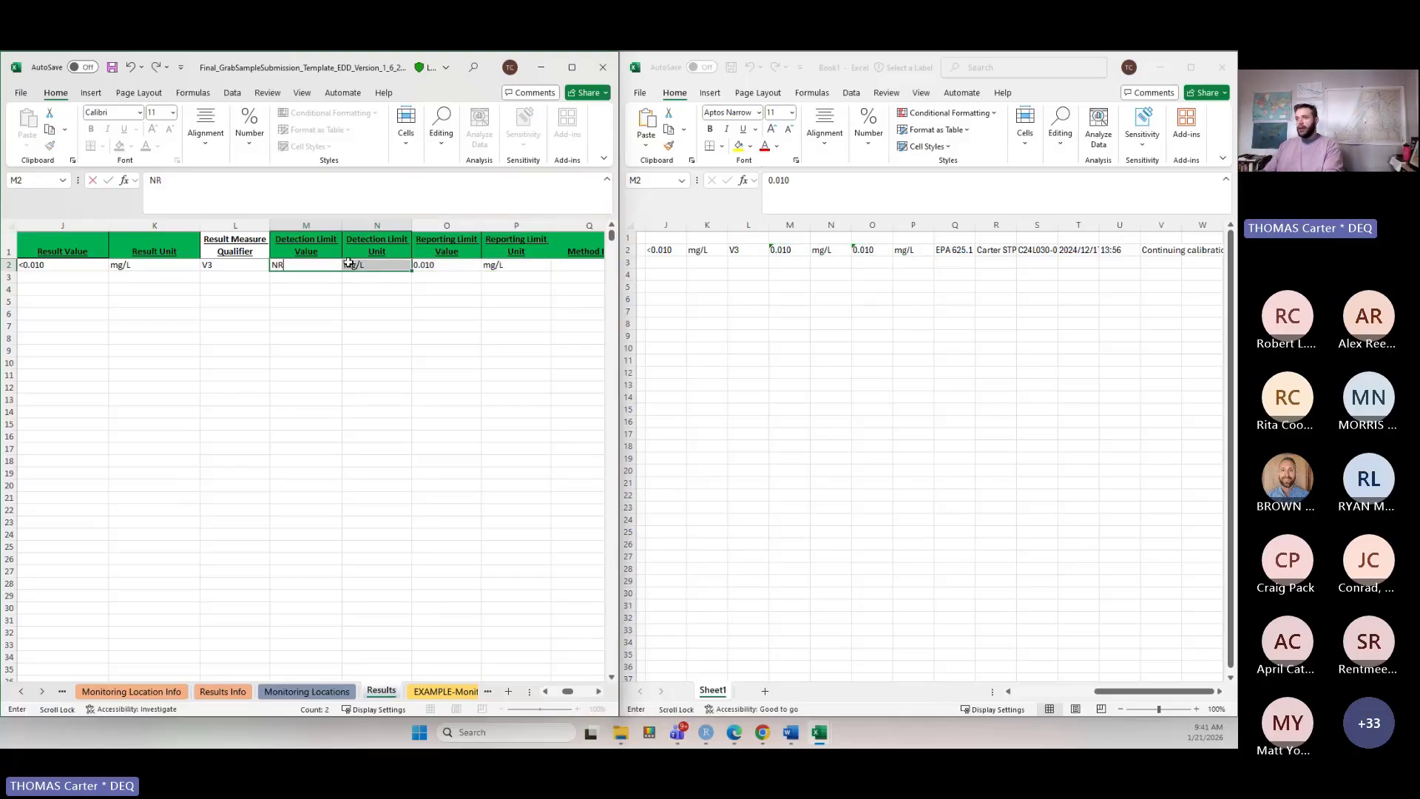
key("Return")
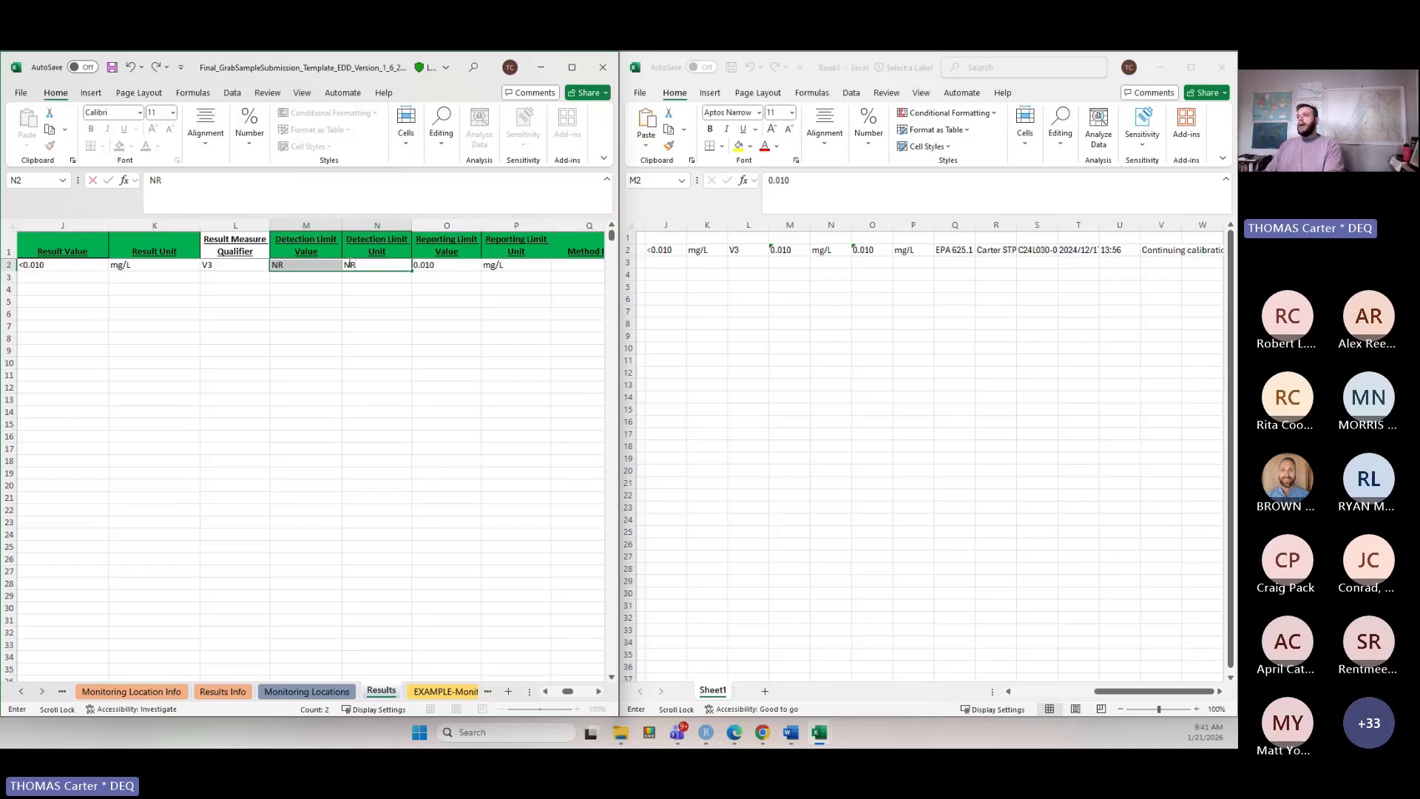
key("Return")
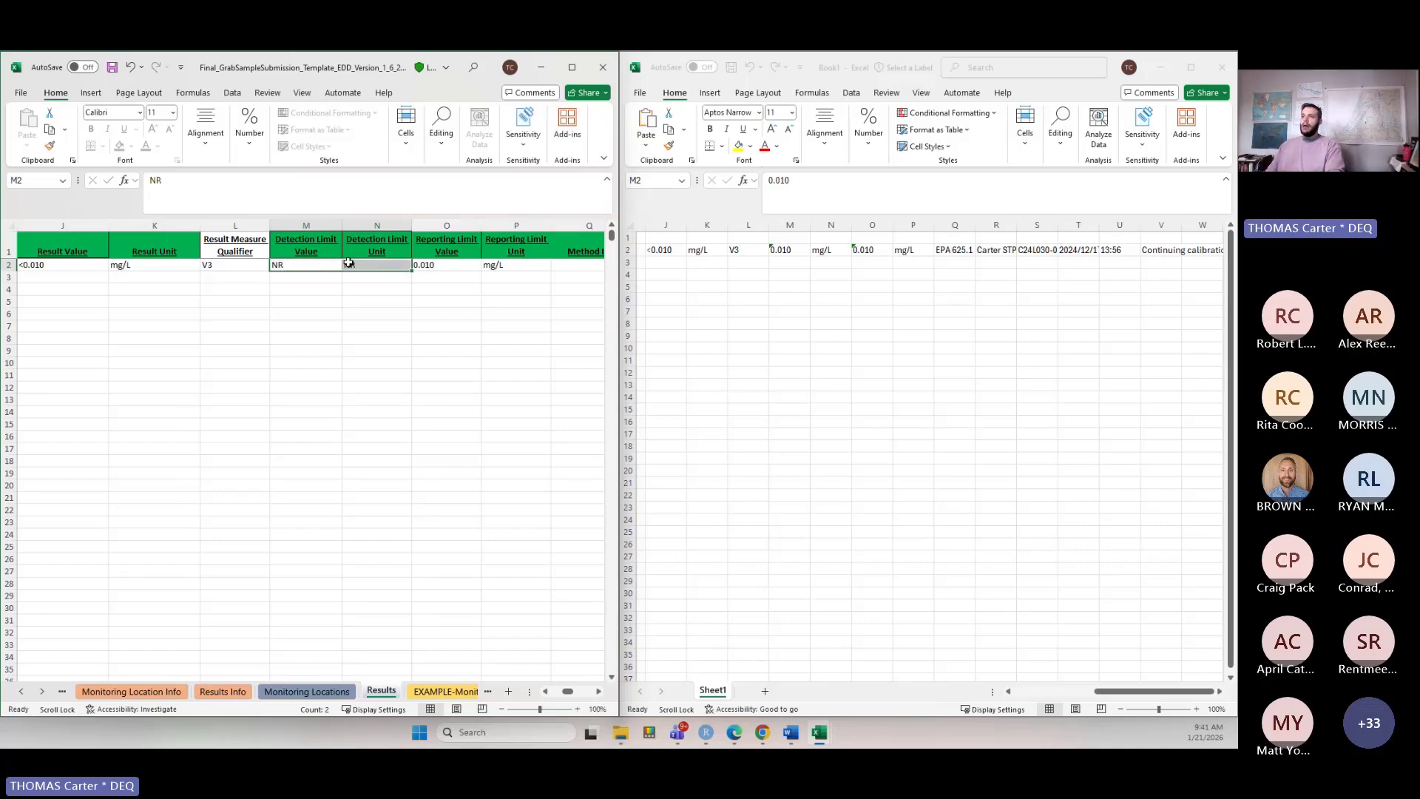
key("ctrl+z")
left_click(351, 300)
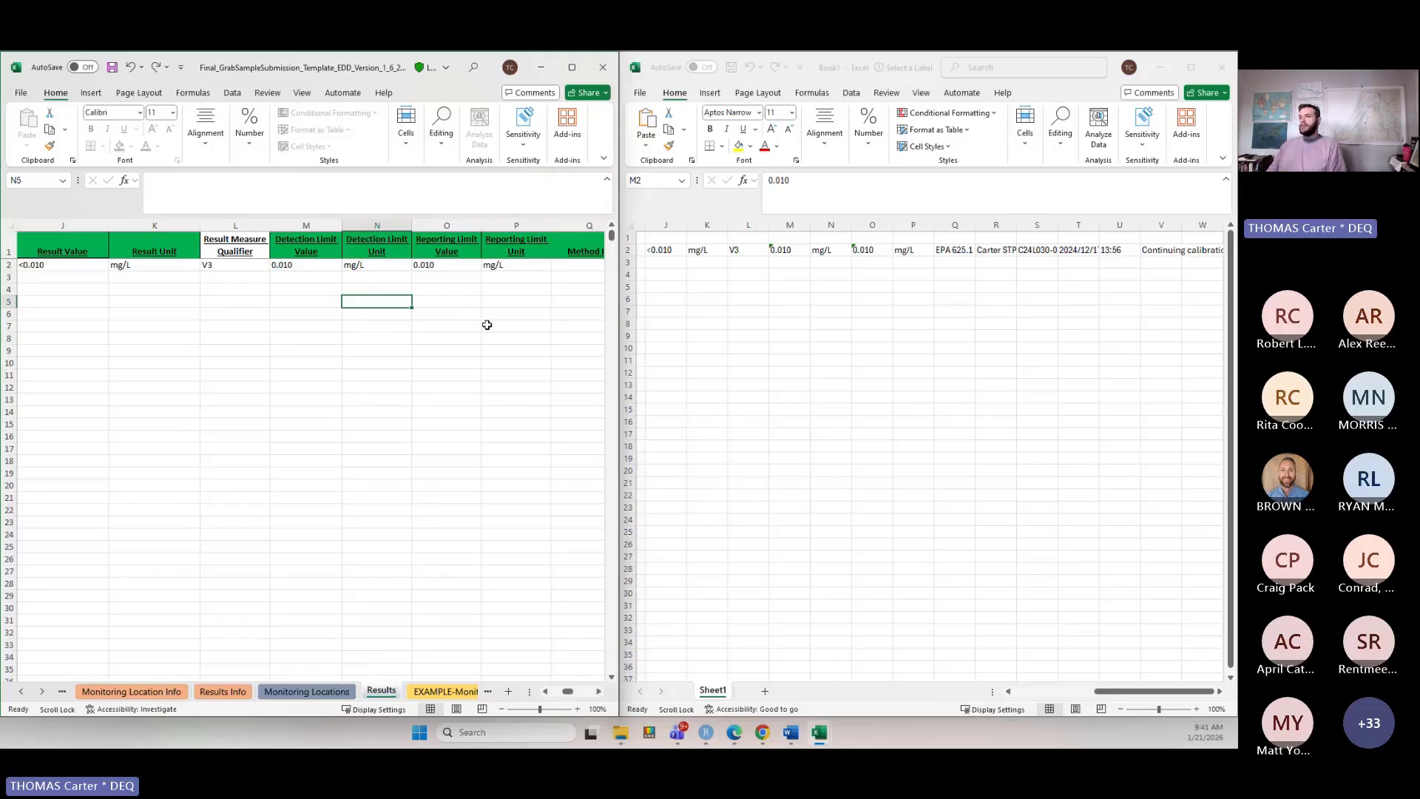
Copy the method ID EPA 625.1 from Book1 into the Method ID cell.
left_click(599, 692)
left_click(599, 692)
left_click(600, 692)
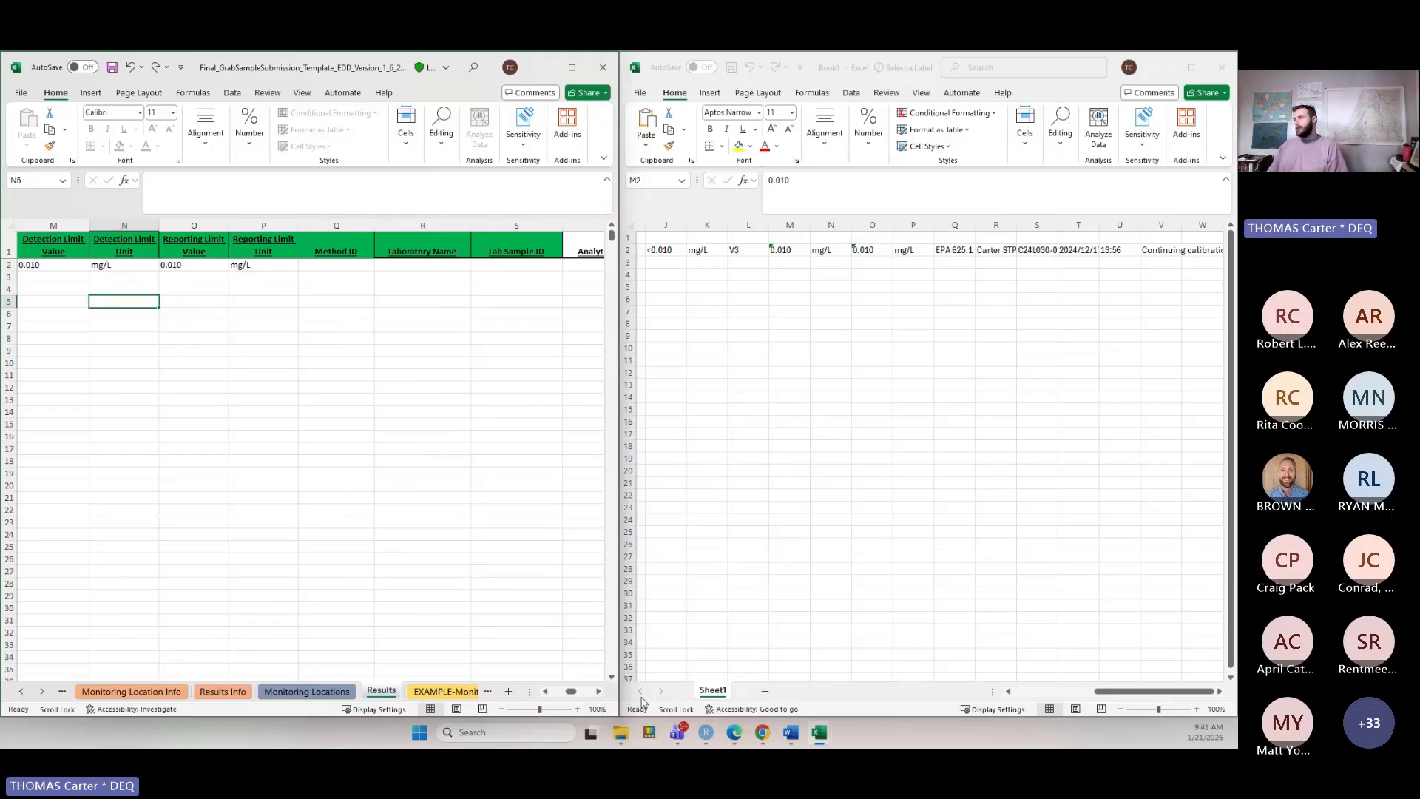
left_click(958, 249)
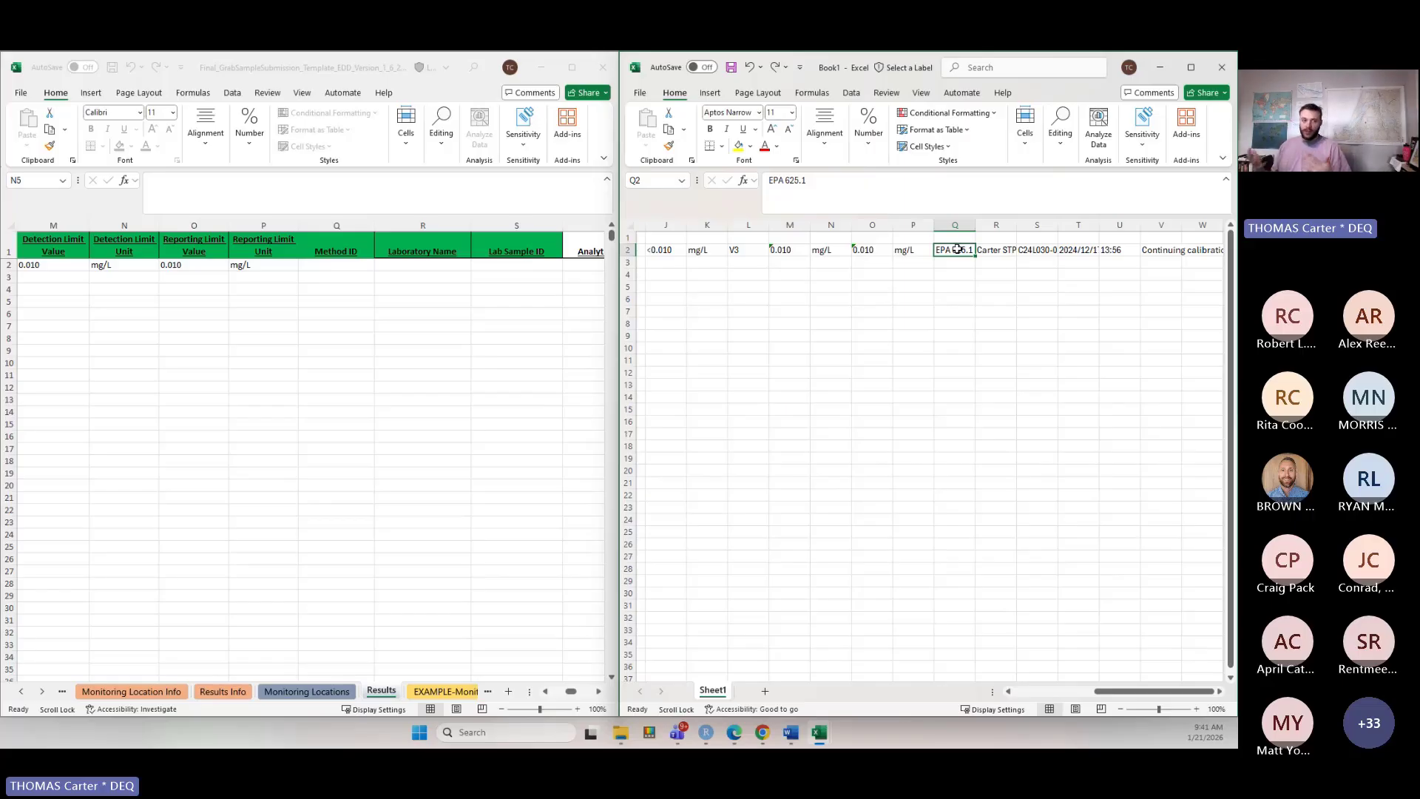
key("ctrl+c")
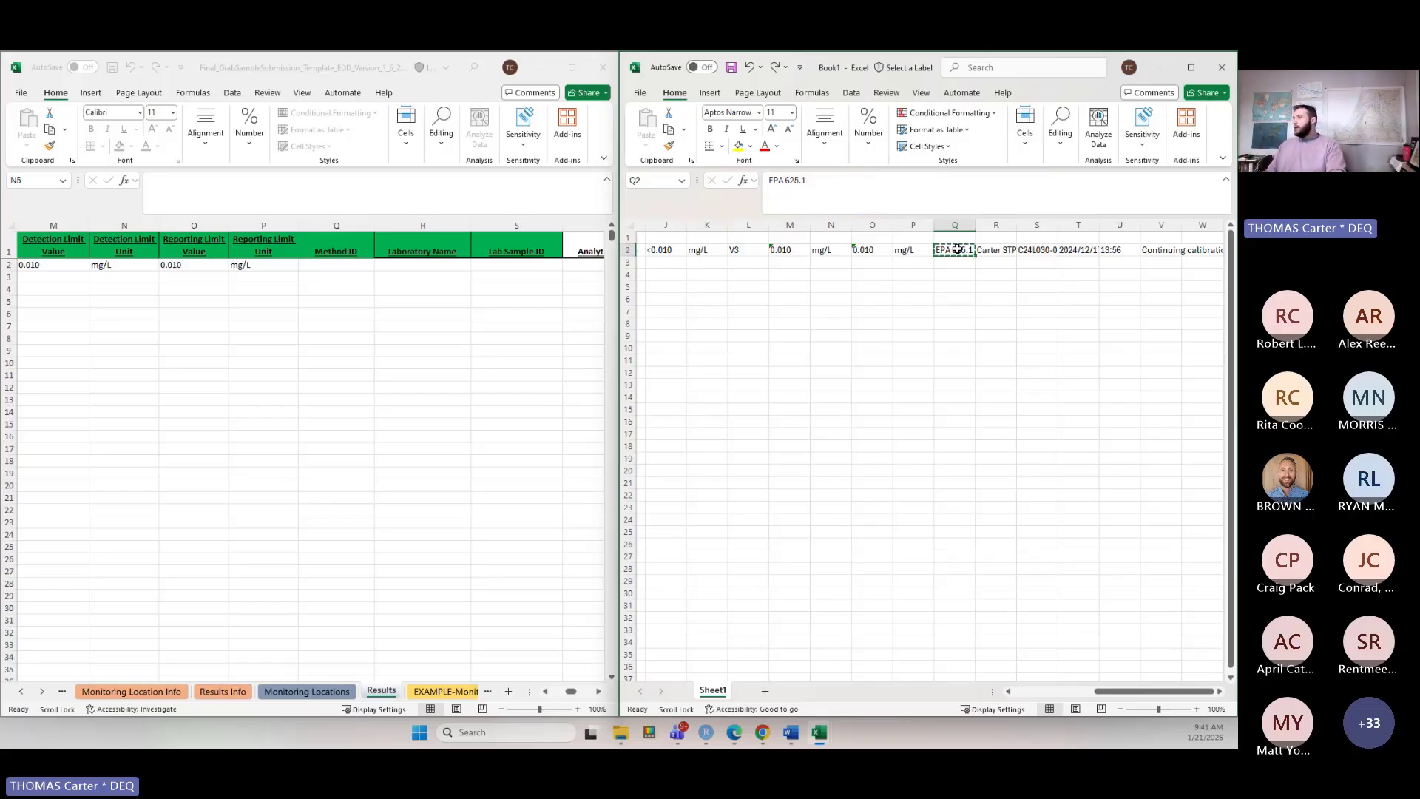
left_click(335, 264)
key("ctrl+v")
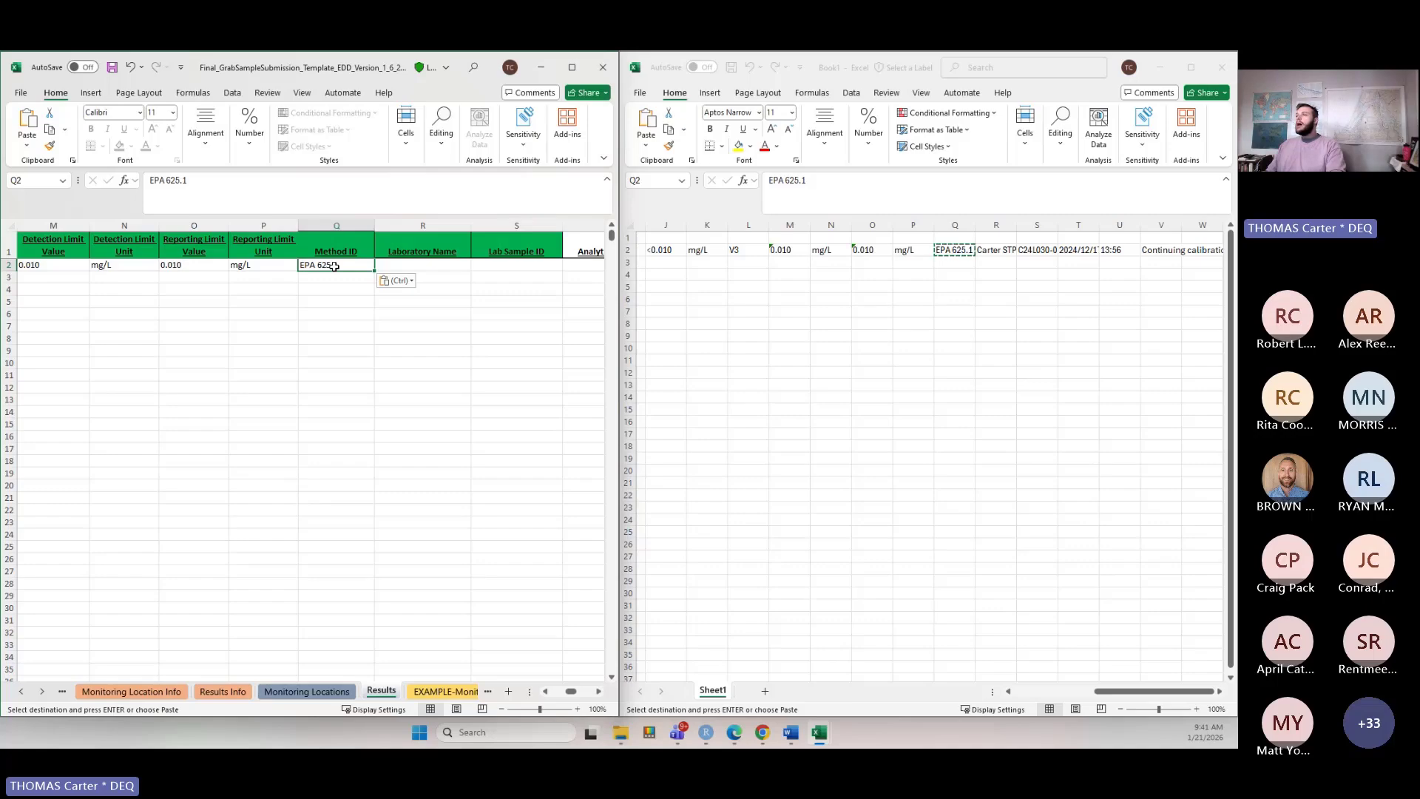
Copy the laboratory name Carter STP from Book1 into the Laboratory Name cell.
left_click(460, 266)
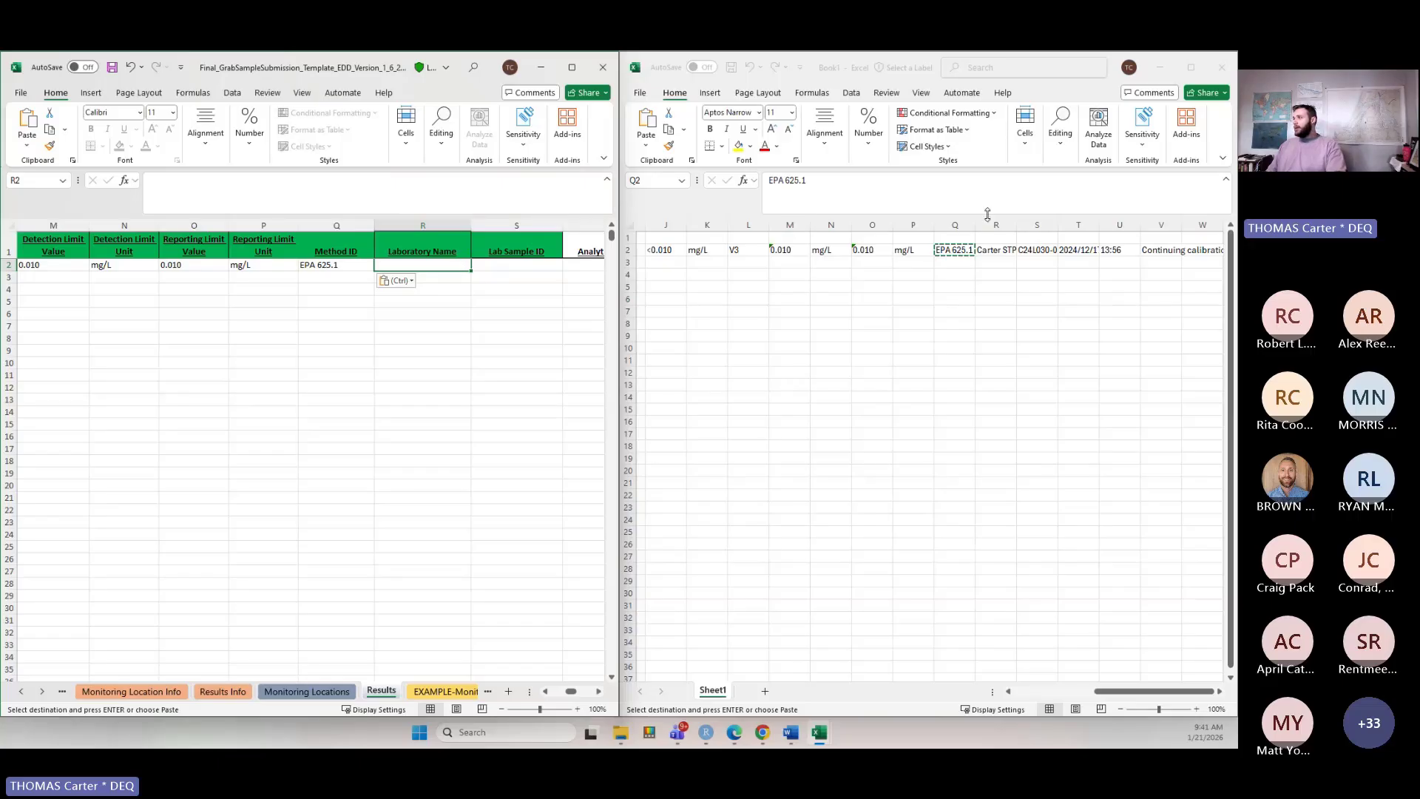
left_click(997, 250)
key("ctrl+c")
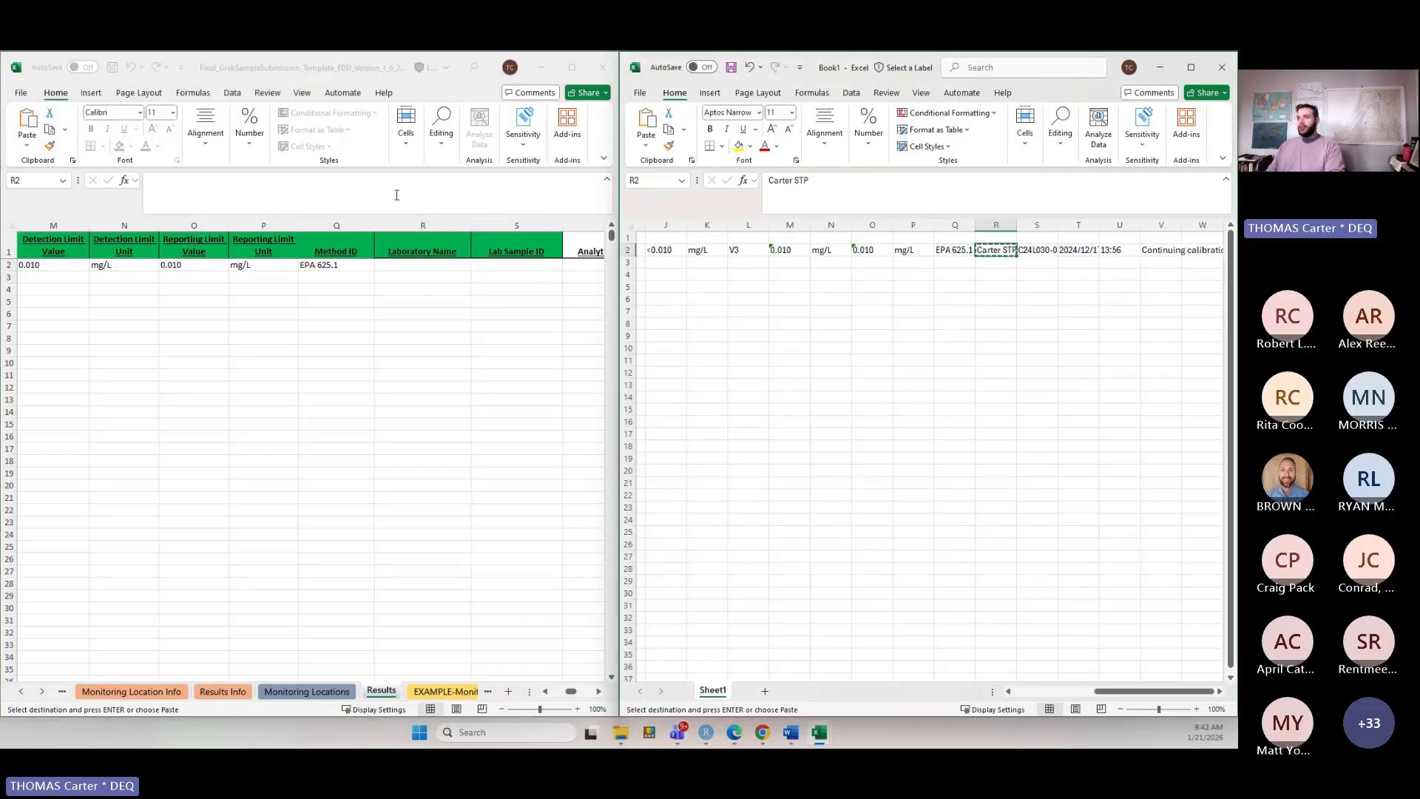
left_click(409, 267)
key("ctrl+v")
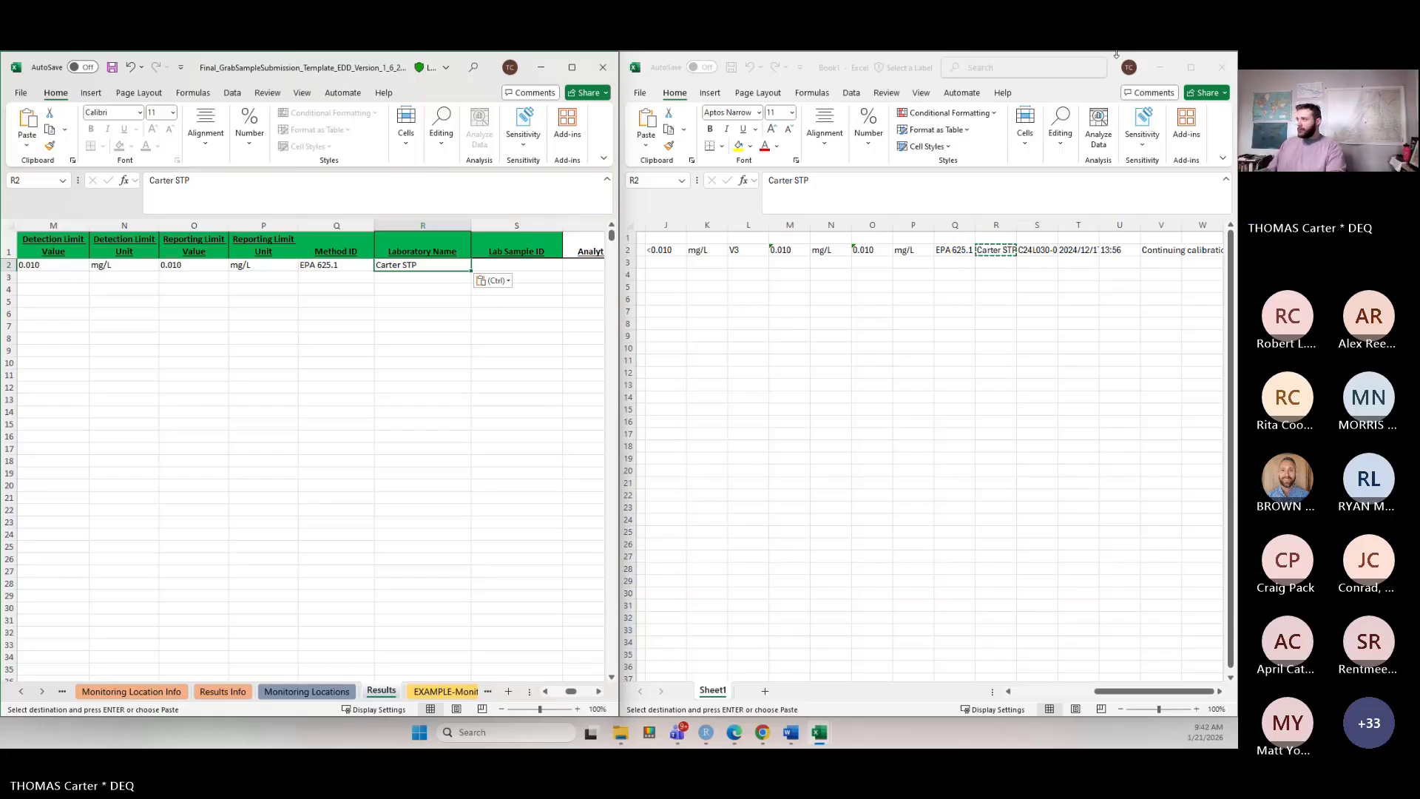
Copy the lab sample ID C24L030-01 from Book1 into the Lab Sample ID cell.
left_click(1044, 250)
key("ctrl+c")
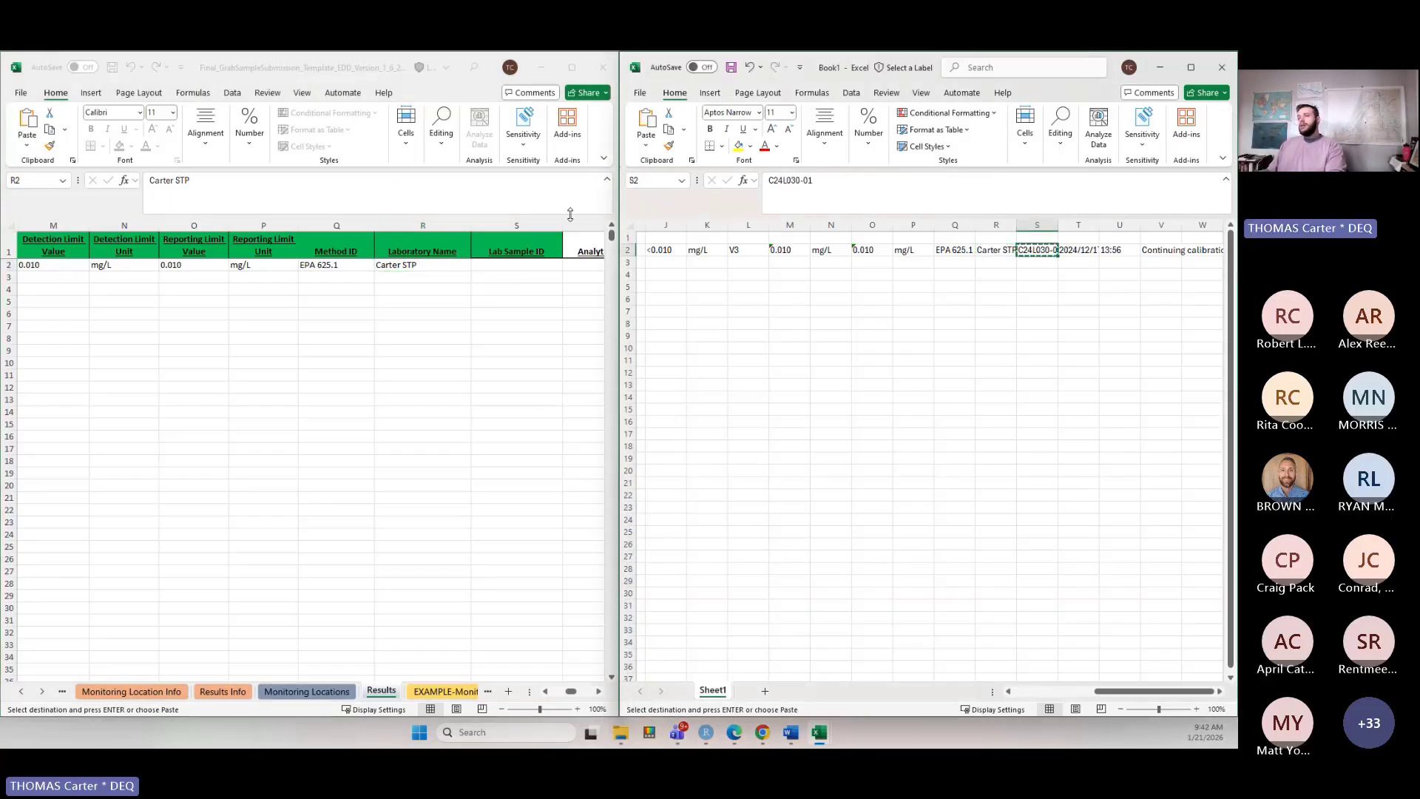
left_click(513, 263)
left_click(512, 264)
key("ctrl+v")
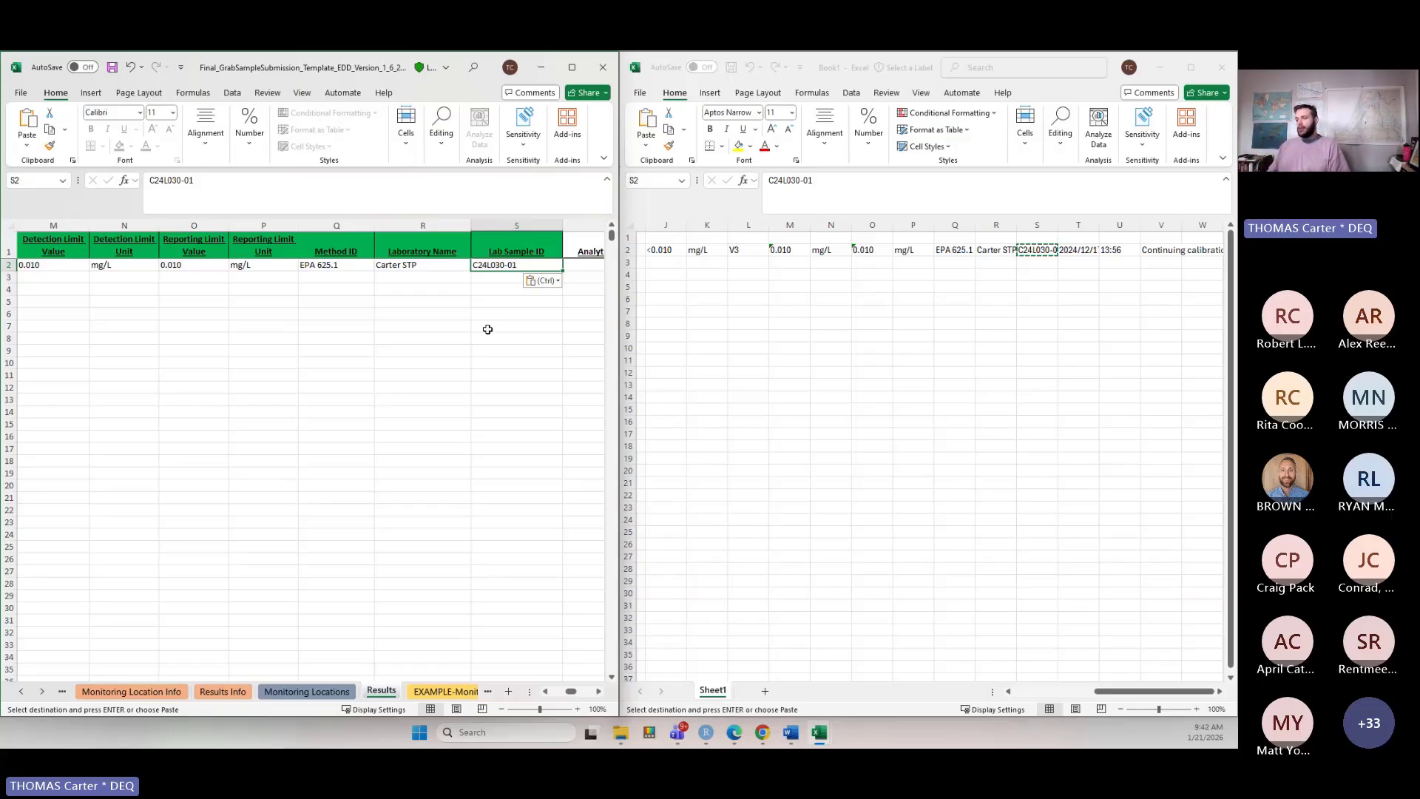
left_click(598, 690)
left_click(599, 691)
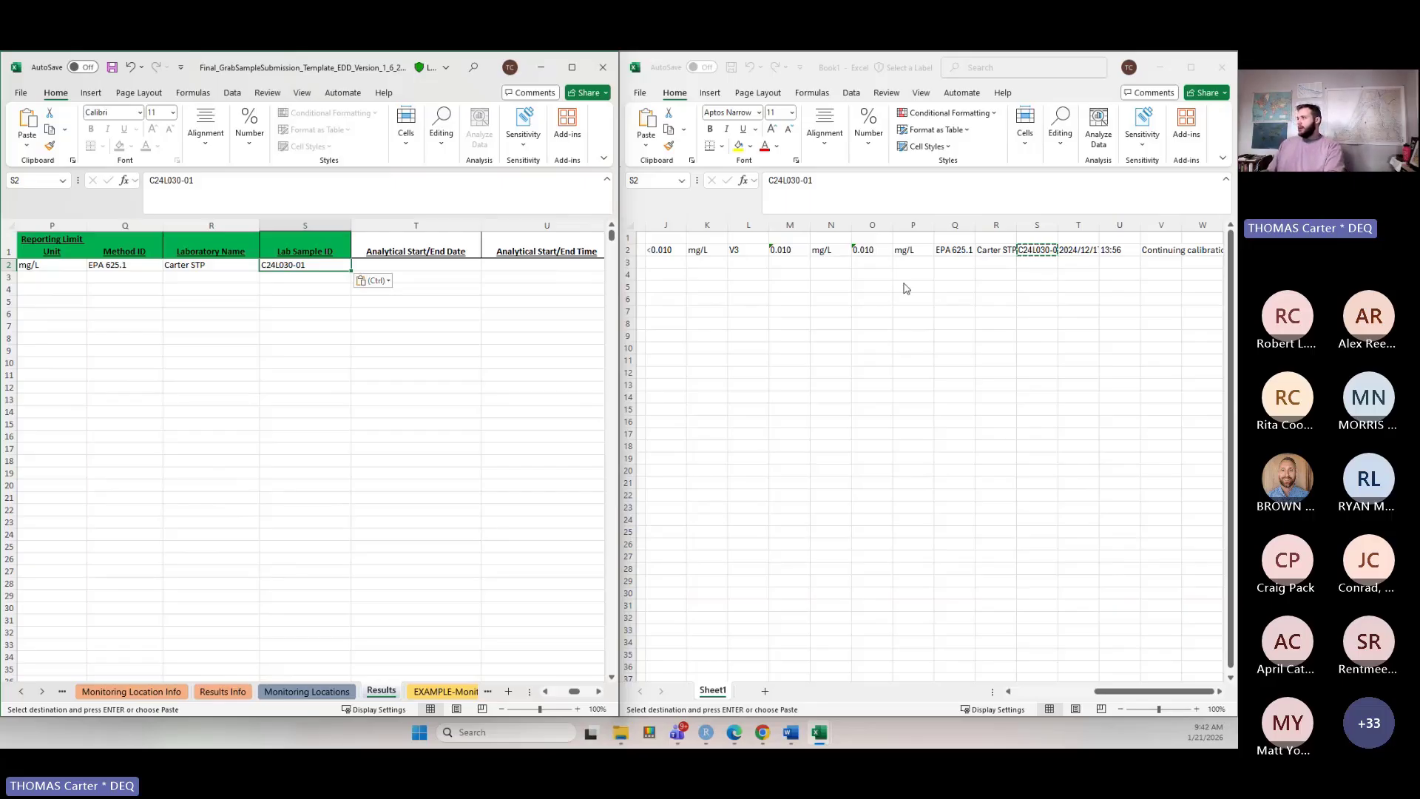
Copy the analytical date 2024/12/17 and time 13:56 from Book1 into the Analytical Start/End Date and Time cells.
left_click(1086, 250)
left_click_drag(1093, 250, 1124, 250)
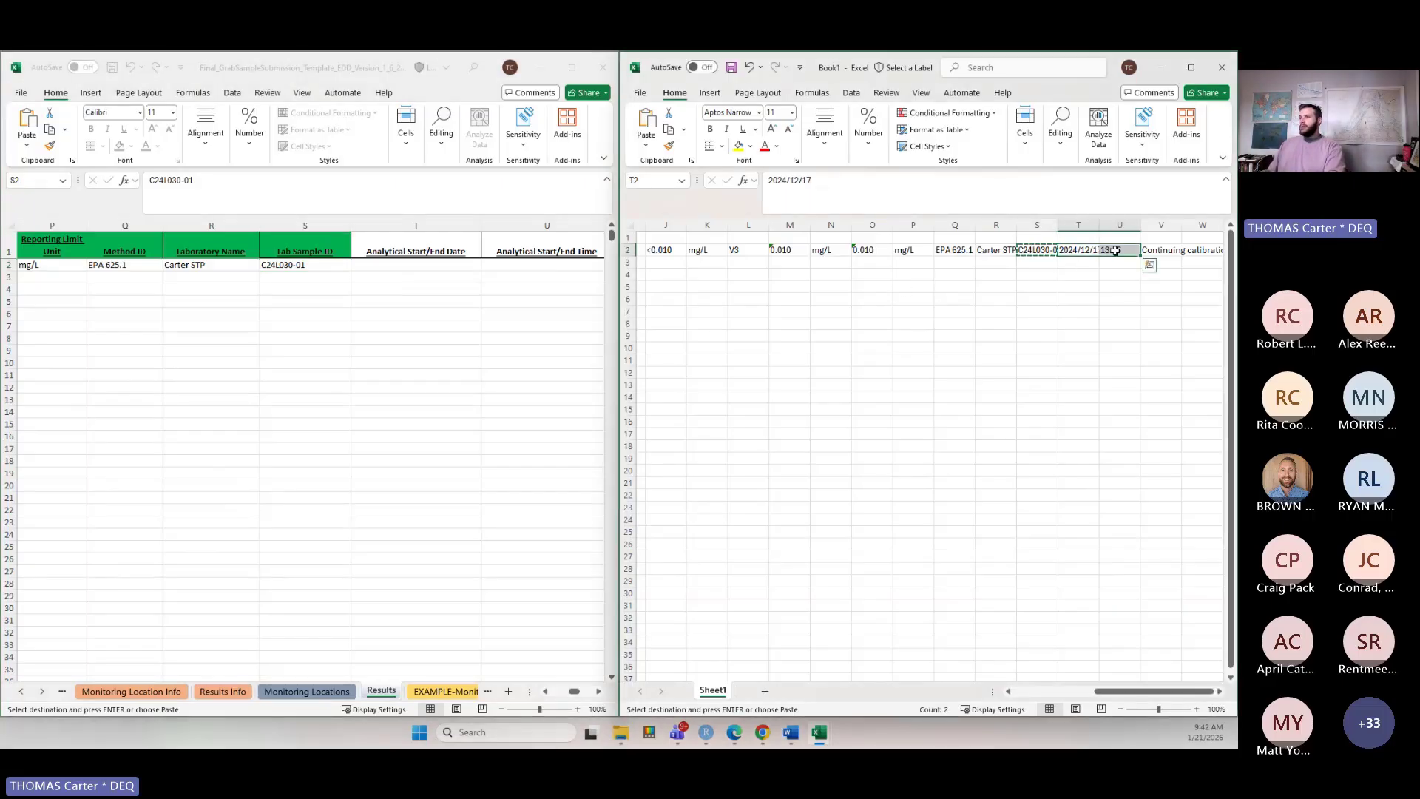
key("ctrl+c")
left_click(454, 266)
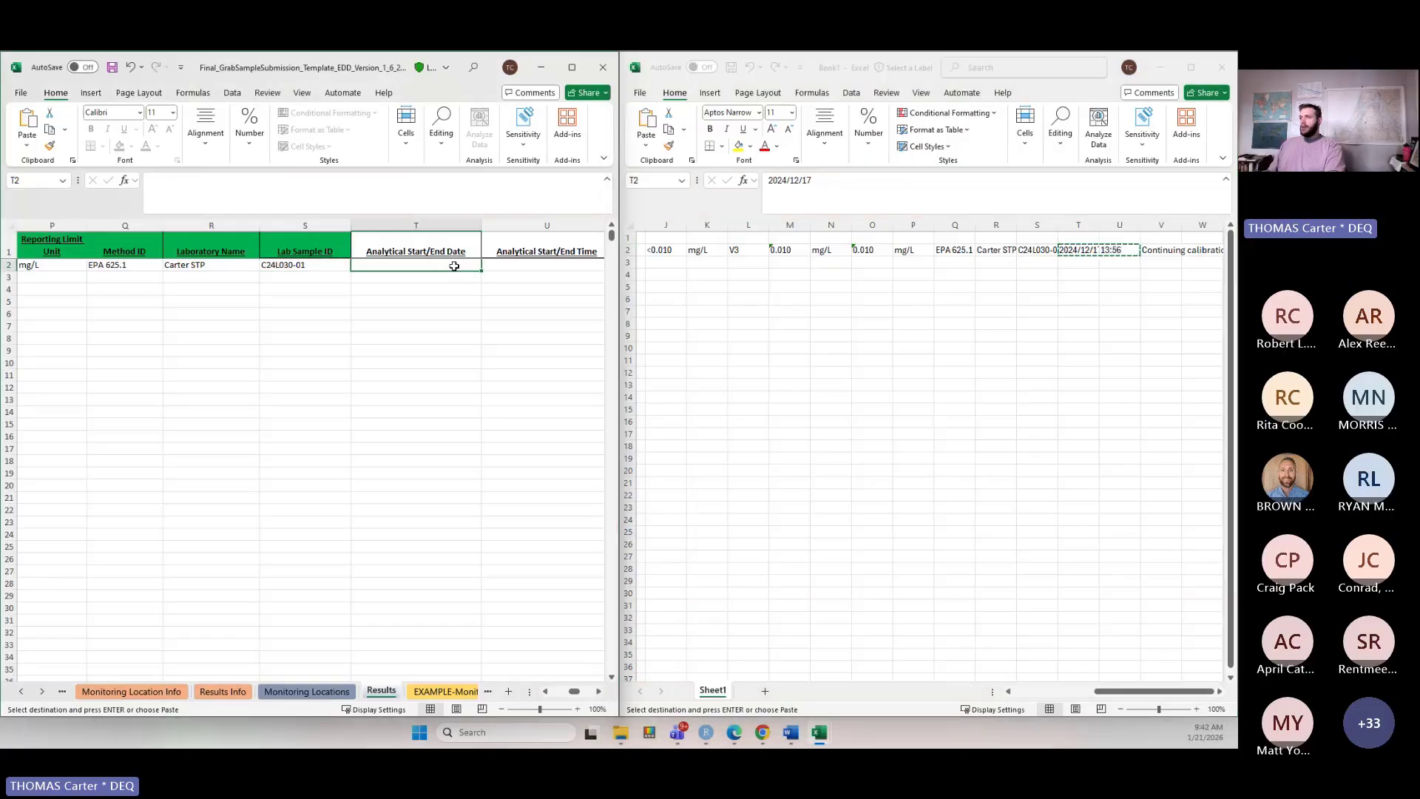
key("ctrl+v")
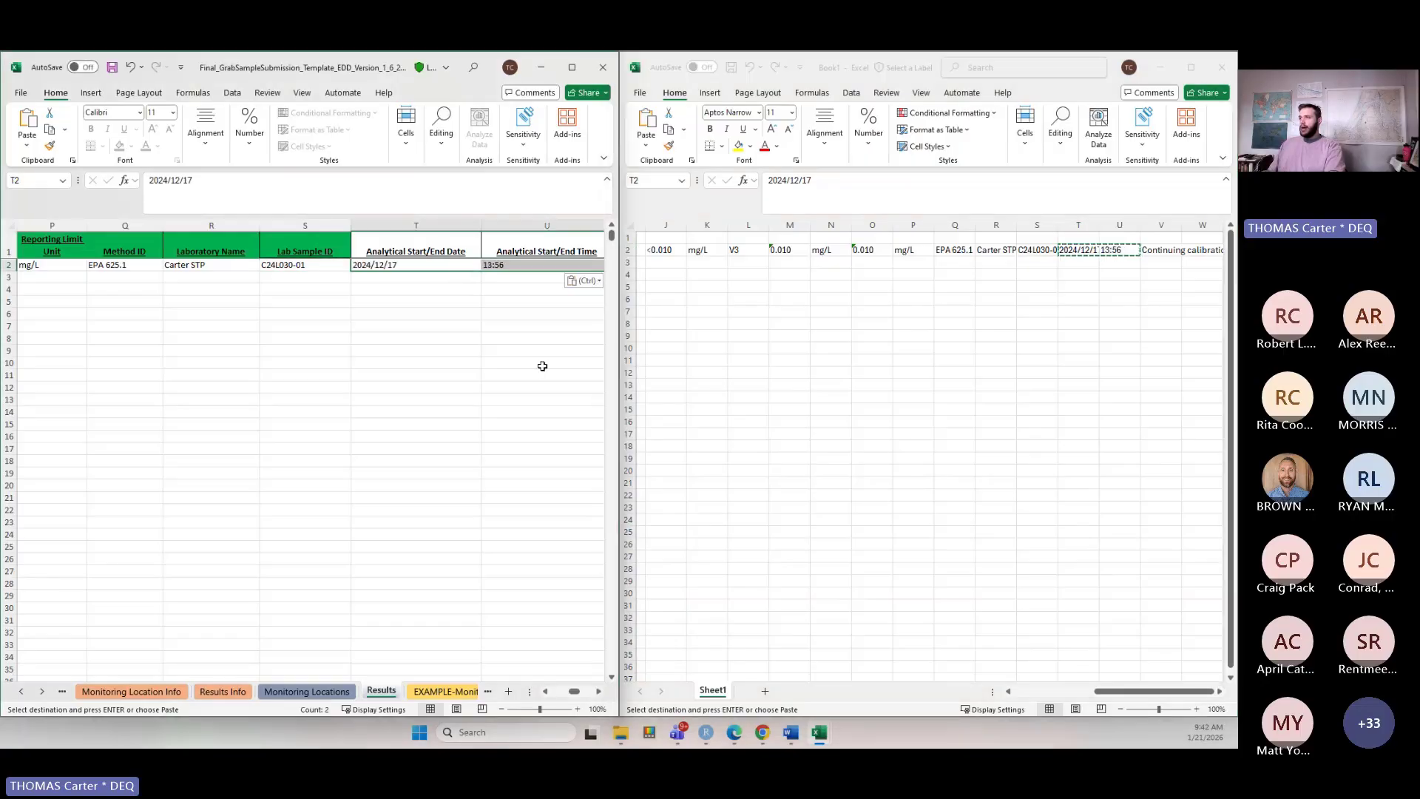
Copy the continuing-calibration result comment from Book1 into the Result Comment cell.
left_click(598, 691)
left_click(599, 692)
left_click(598, 692)
left_click(598, 692)
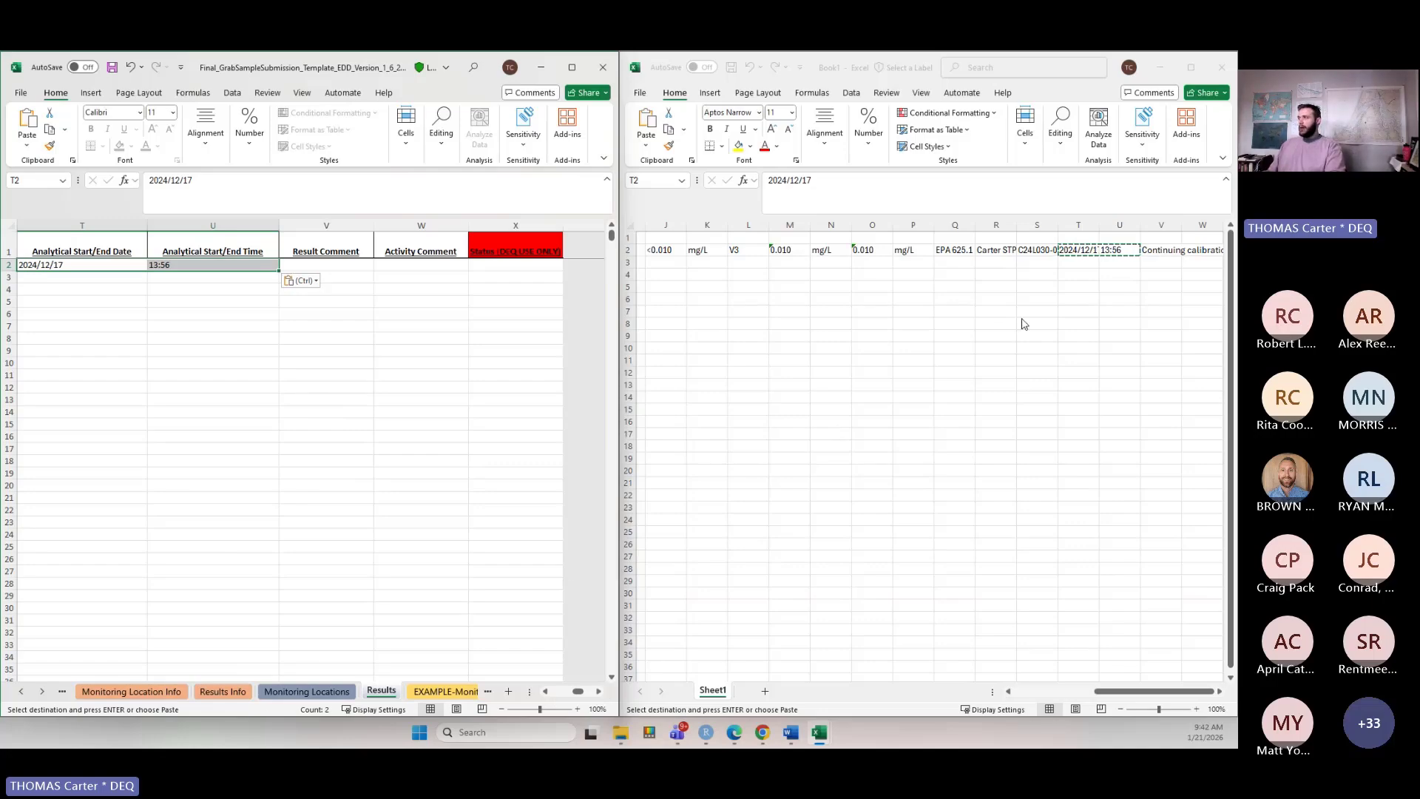
left_click(365, 267)
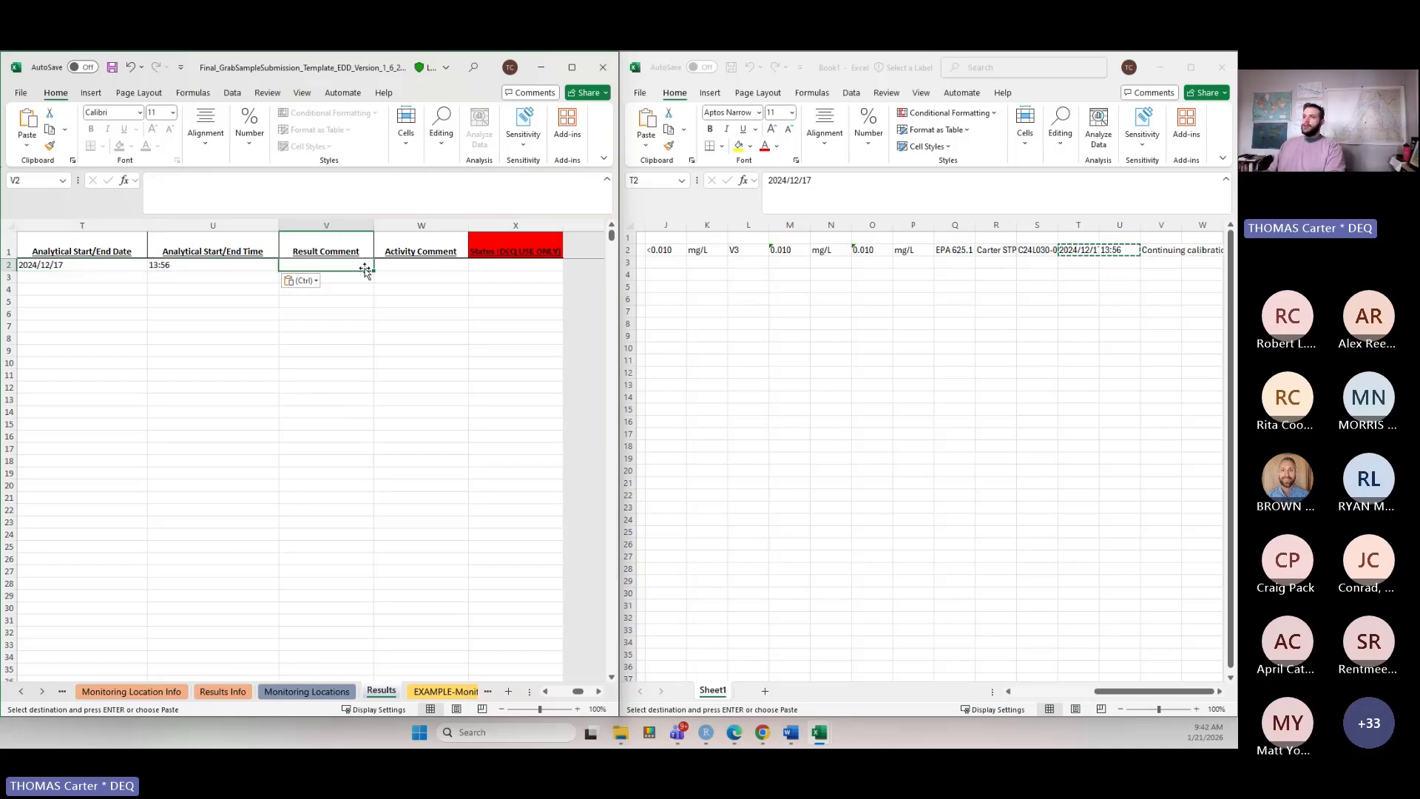
left_click(398, 263)
left_click(356, 265)
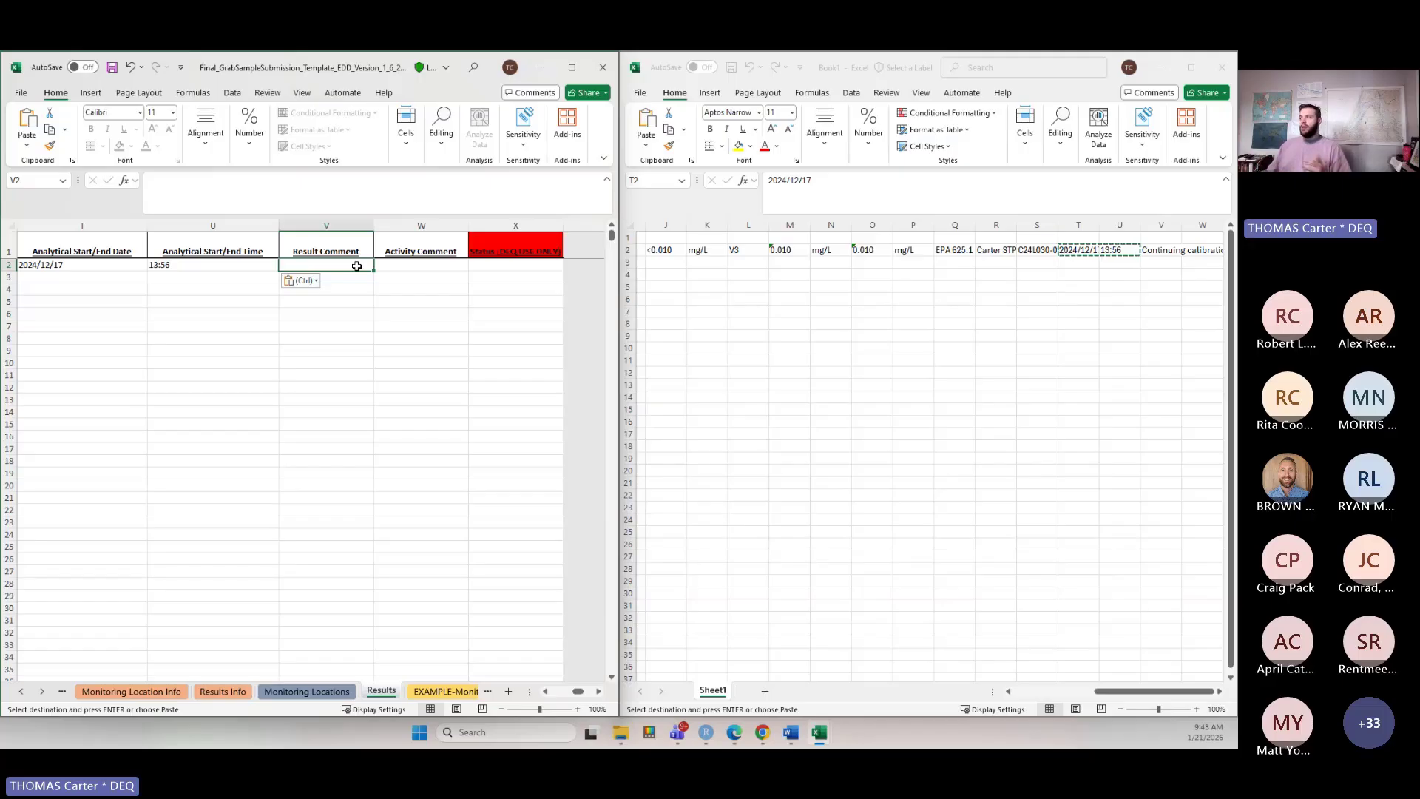
left_click(1147, 251)
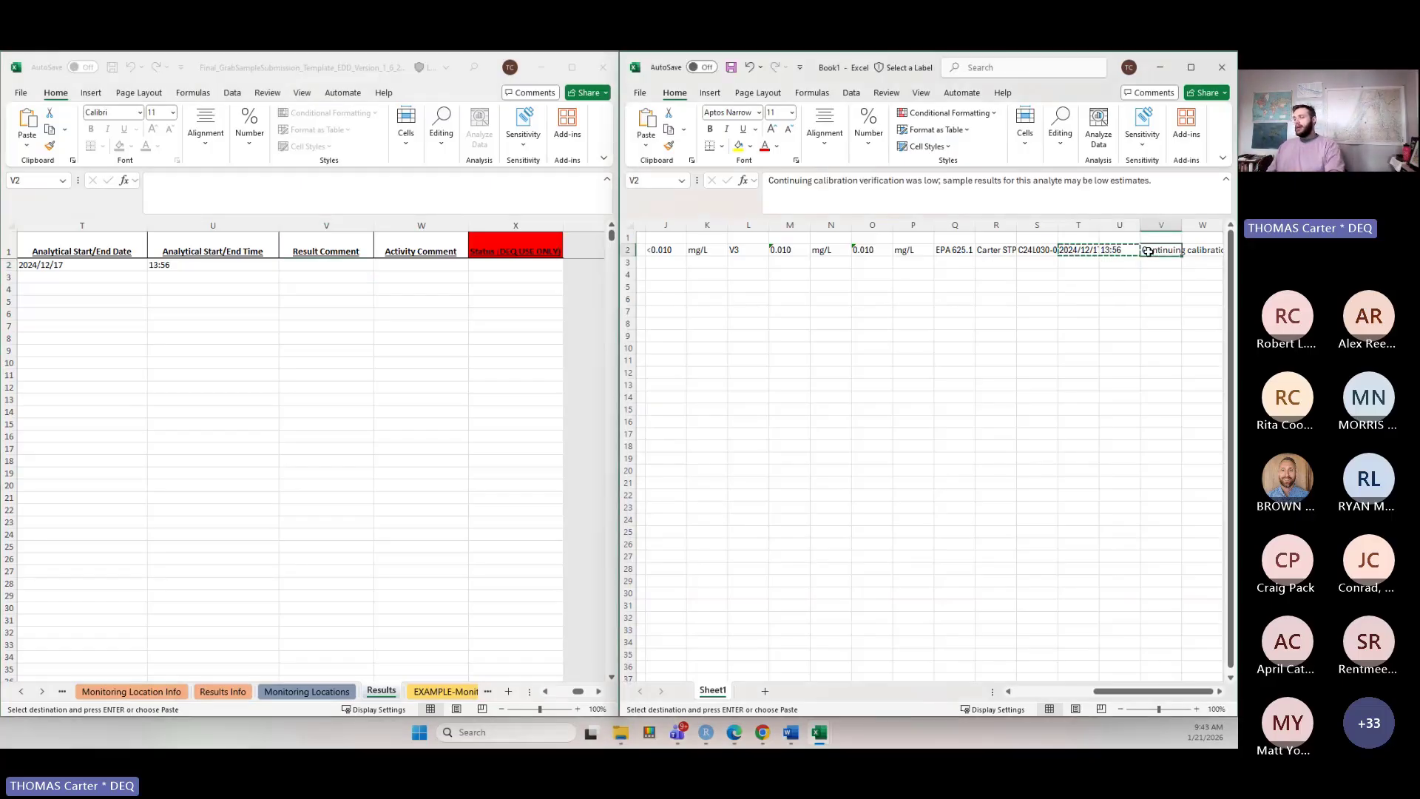
key("ctrl+c")
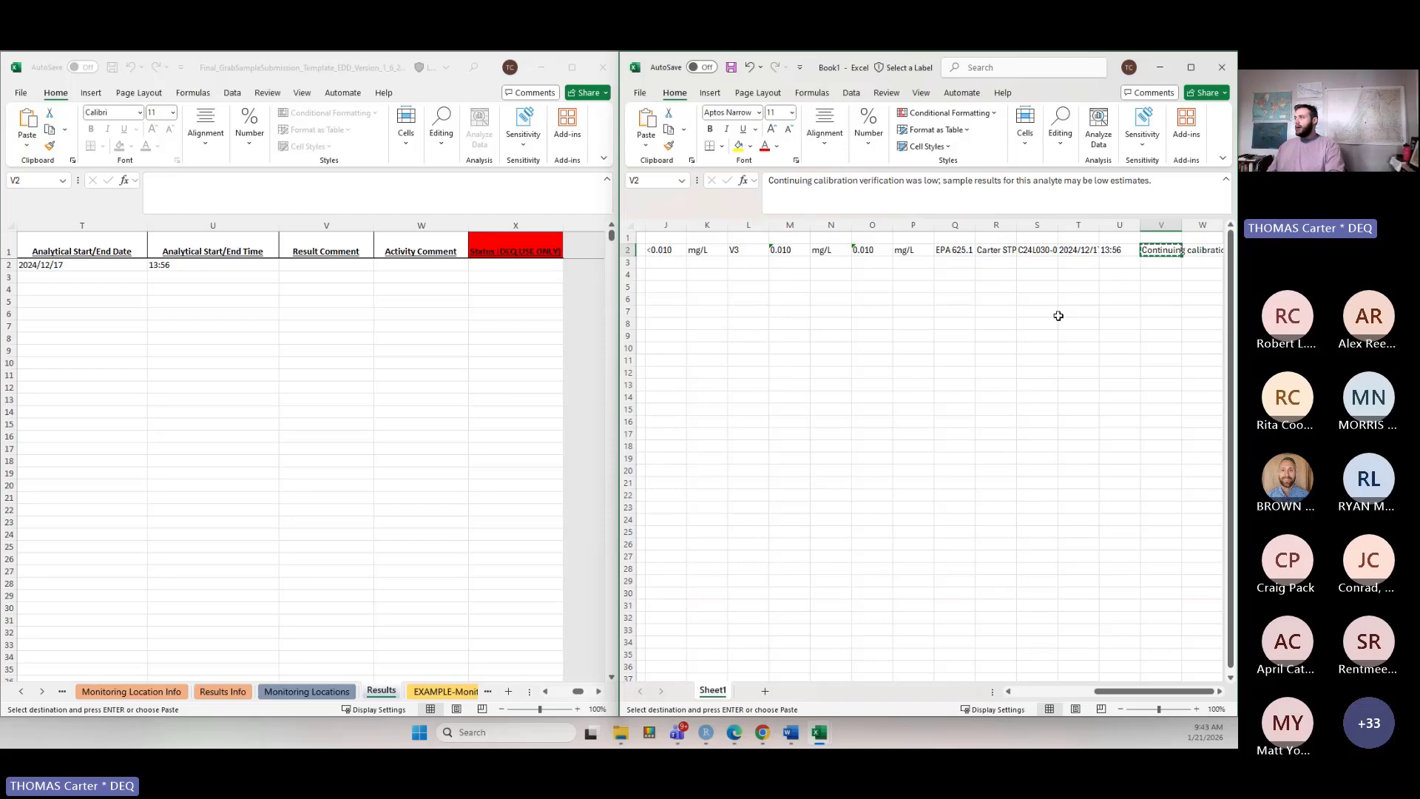
left_click(310, 266)
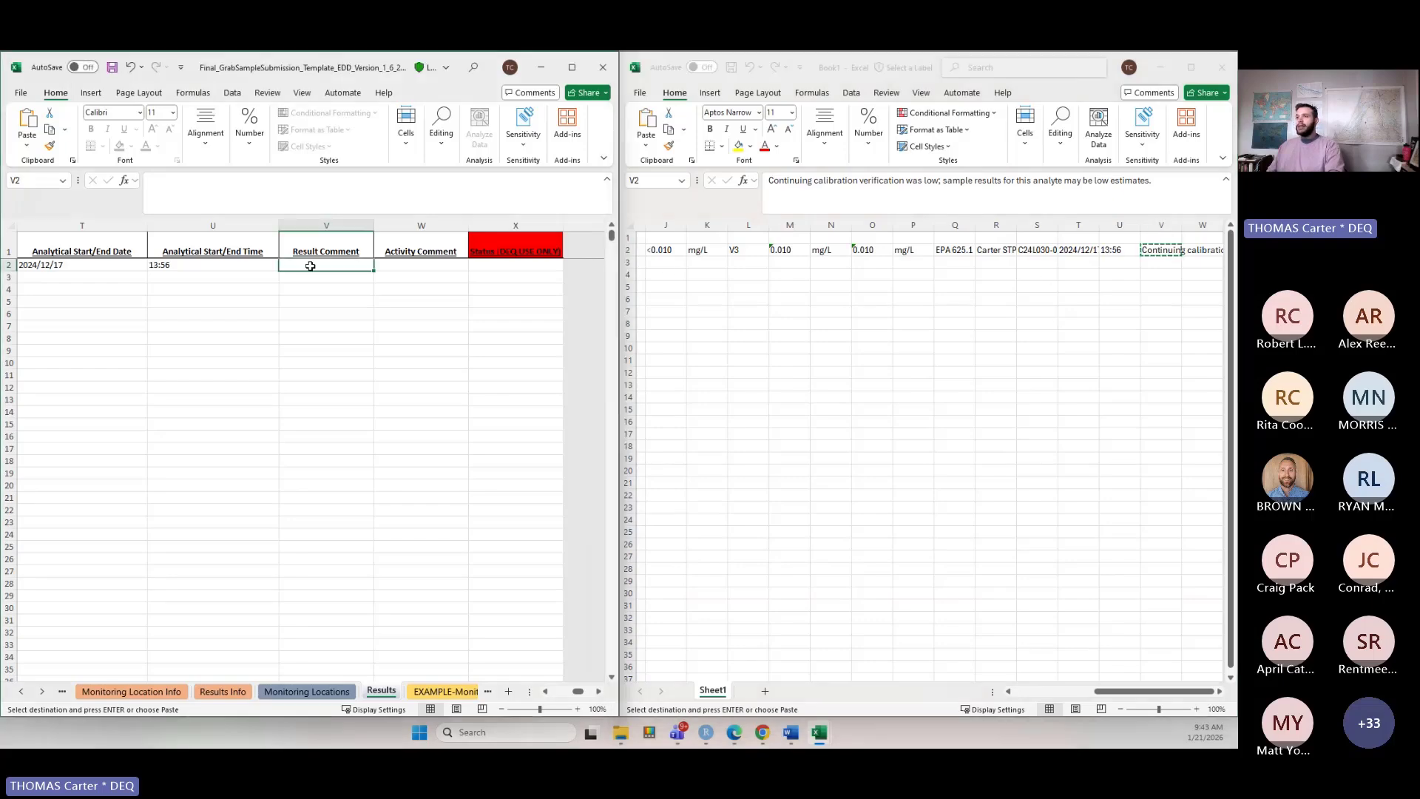
key("ctrl+v")
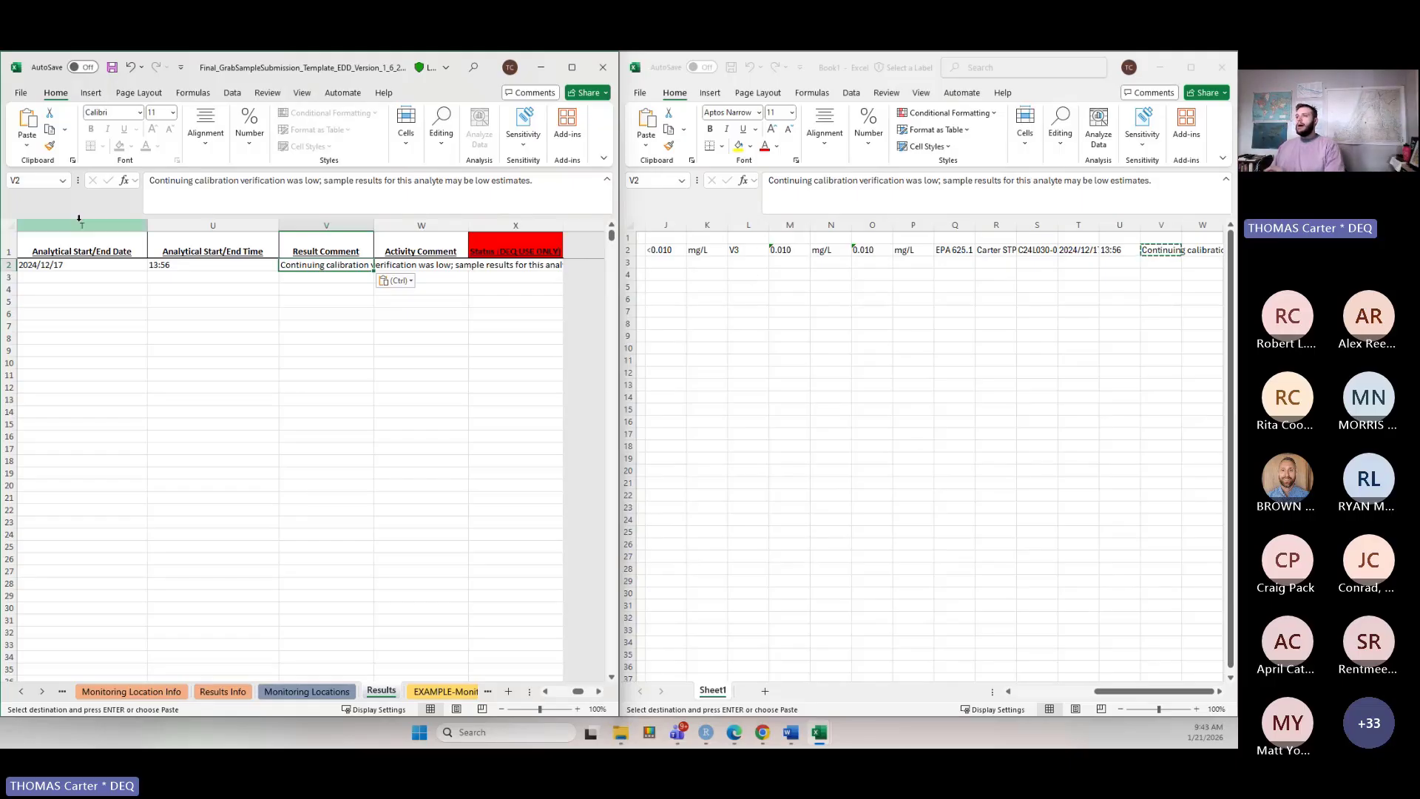
left_click_drag(533, 180, 145, 185)
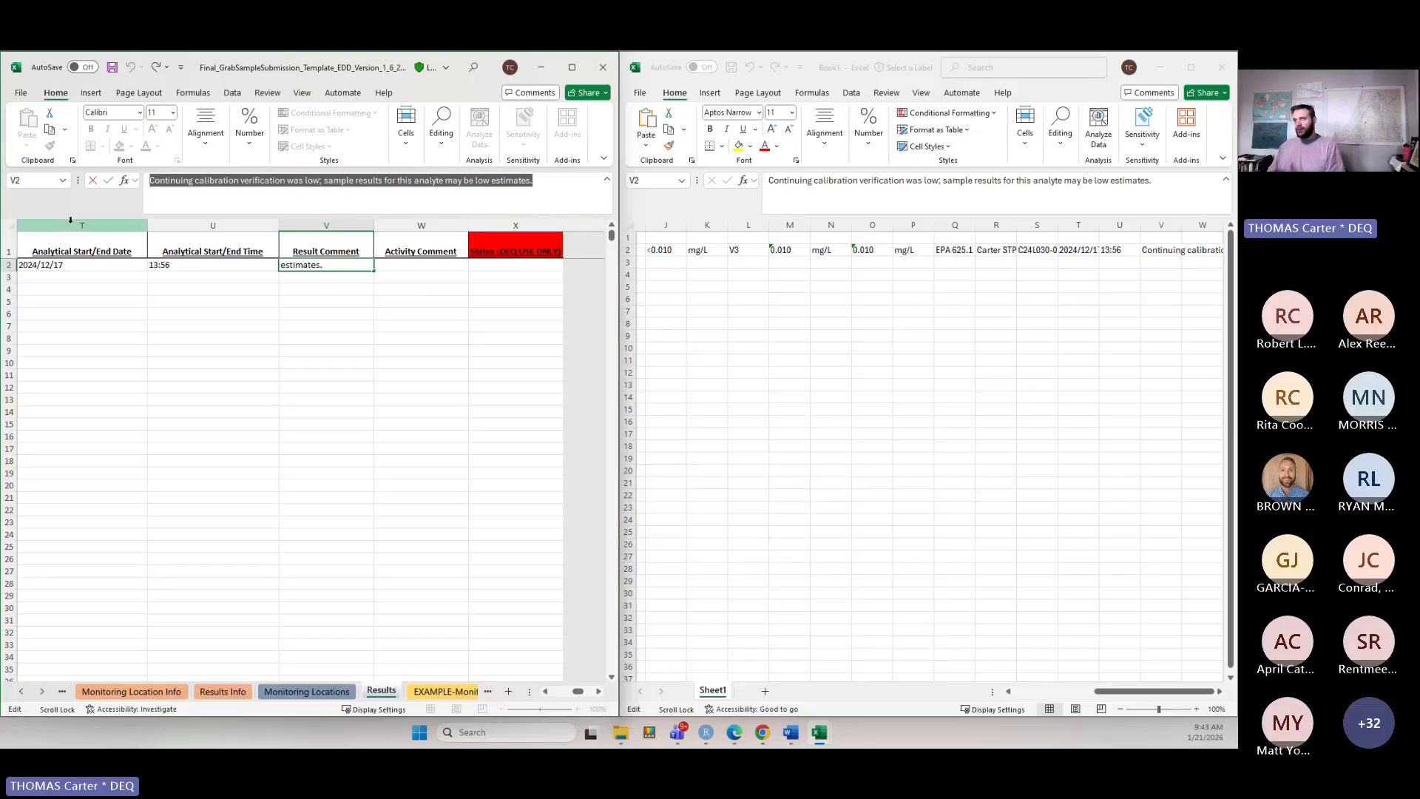
left_click(291, 185)
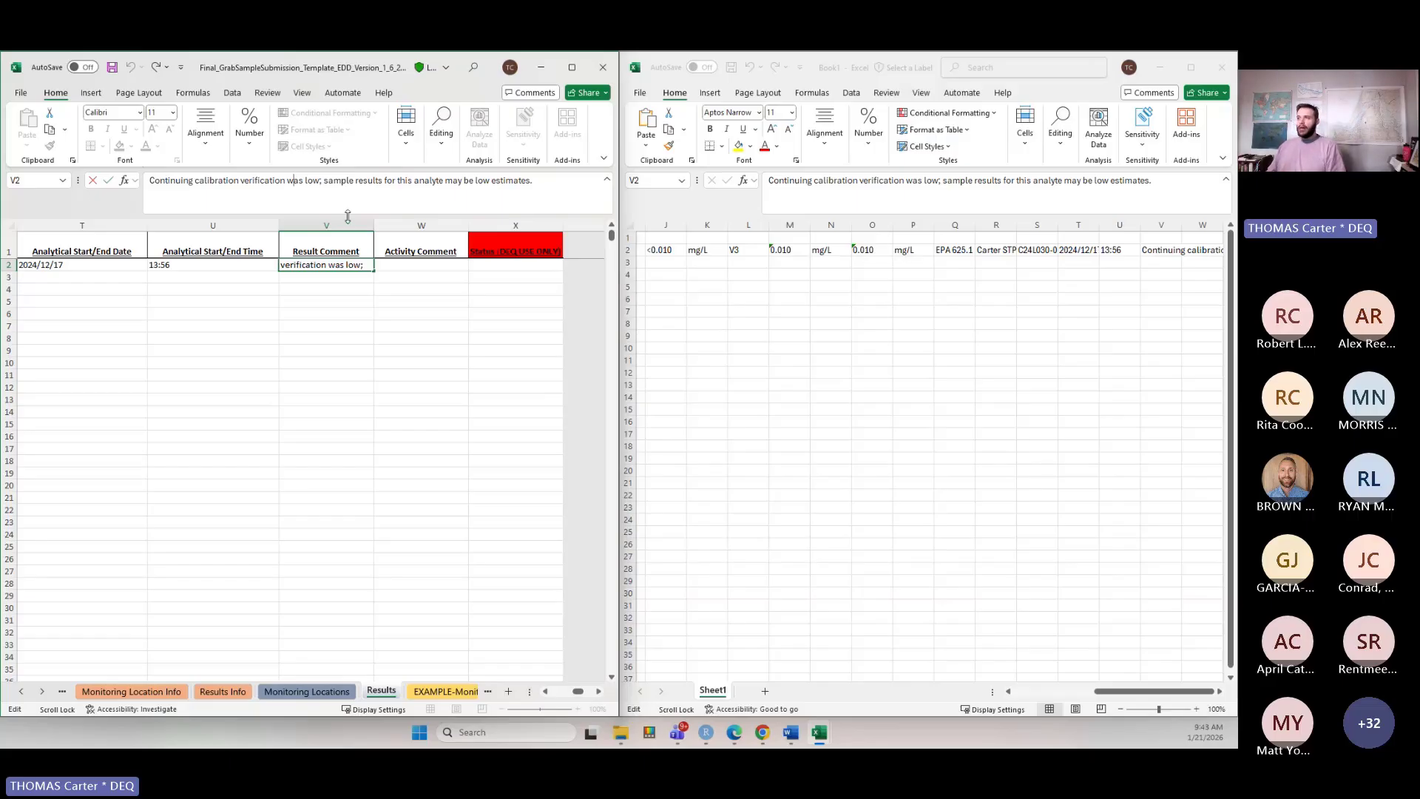
left_click(400, 257)
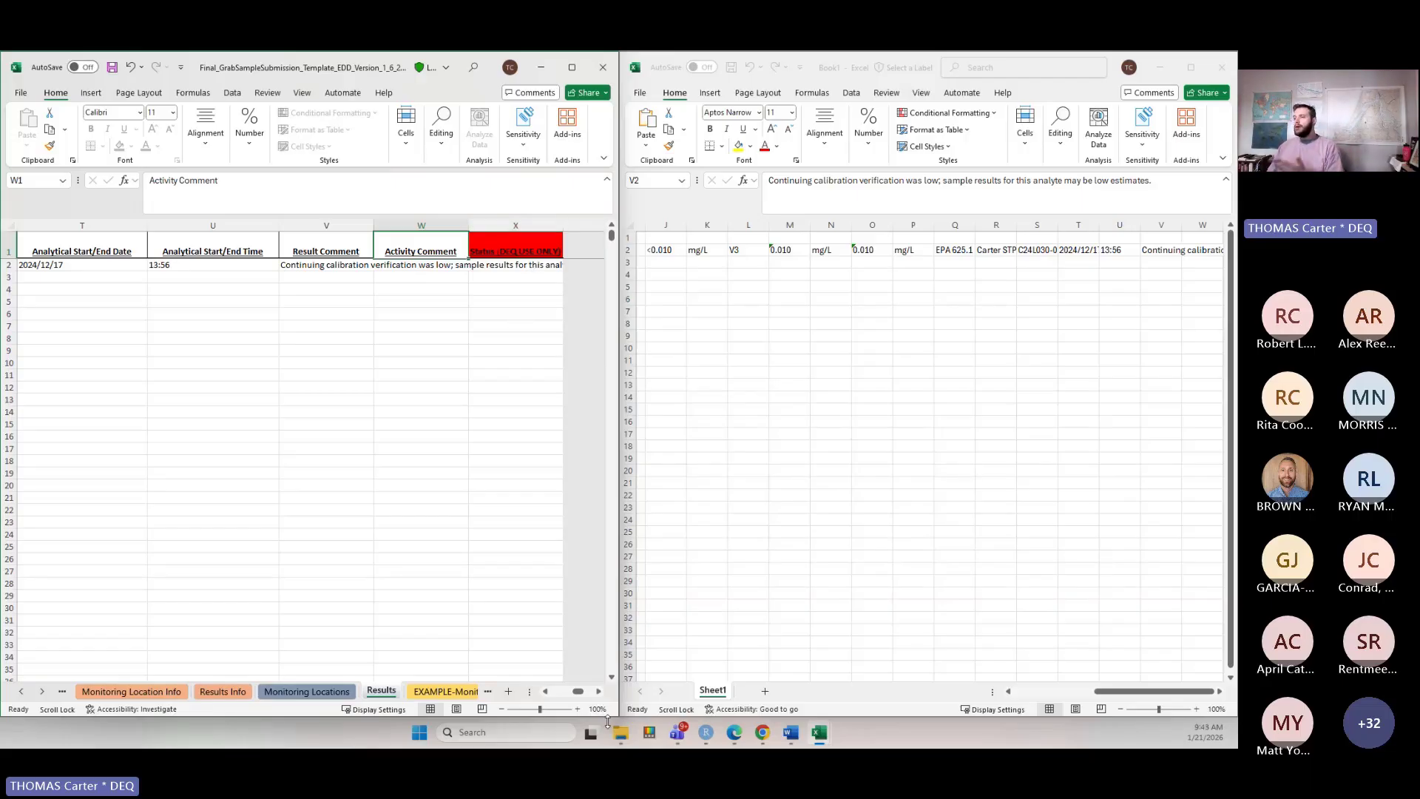
Set the Result Value to ND.
left_click_drag(579, 694, 553, 693)
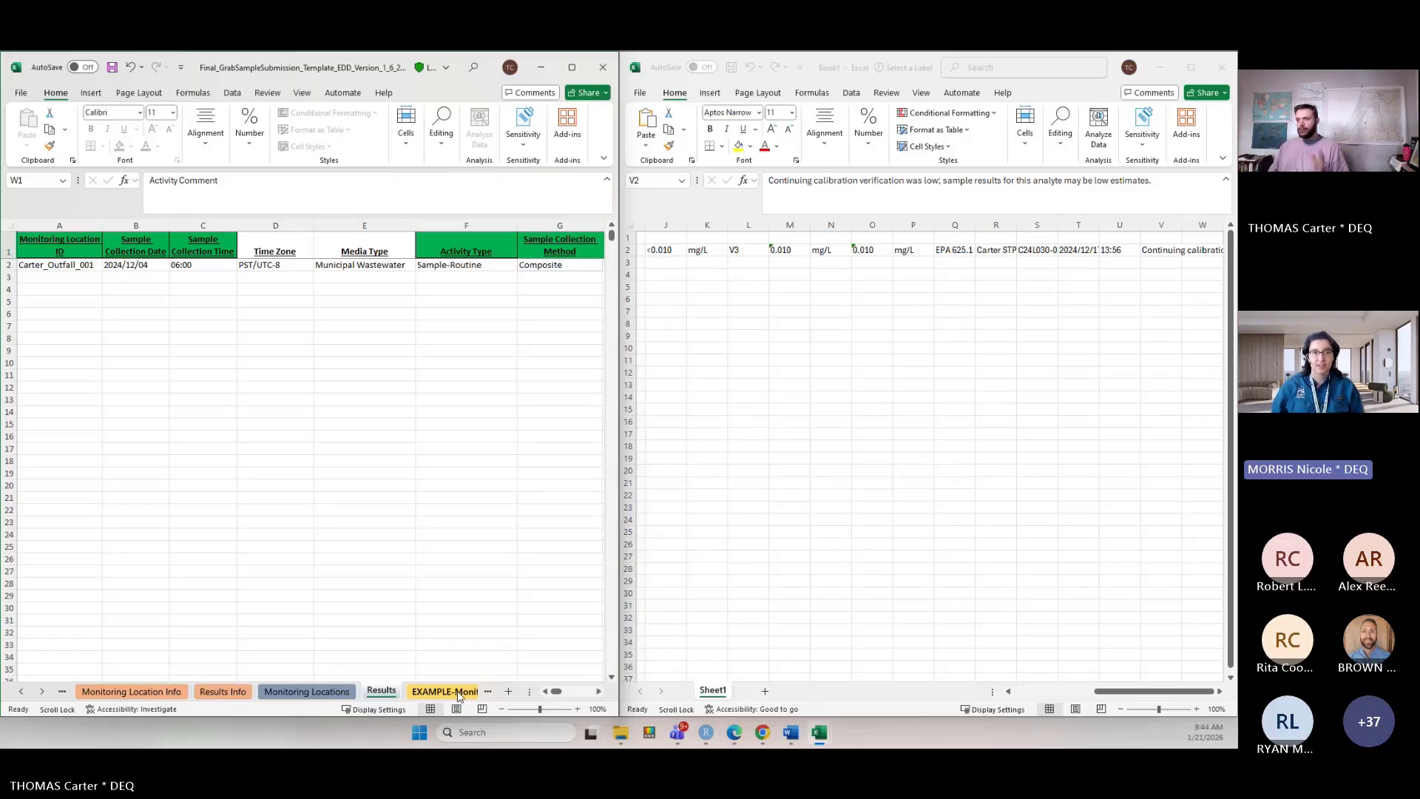
left_click_drag(544, 695, 570, 695)
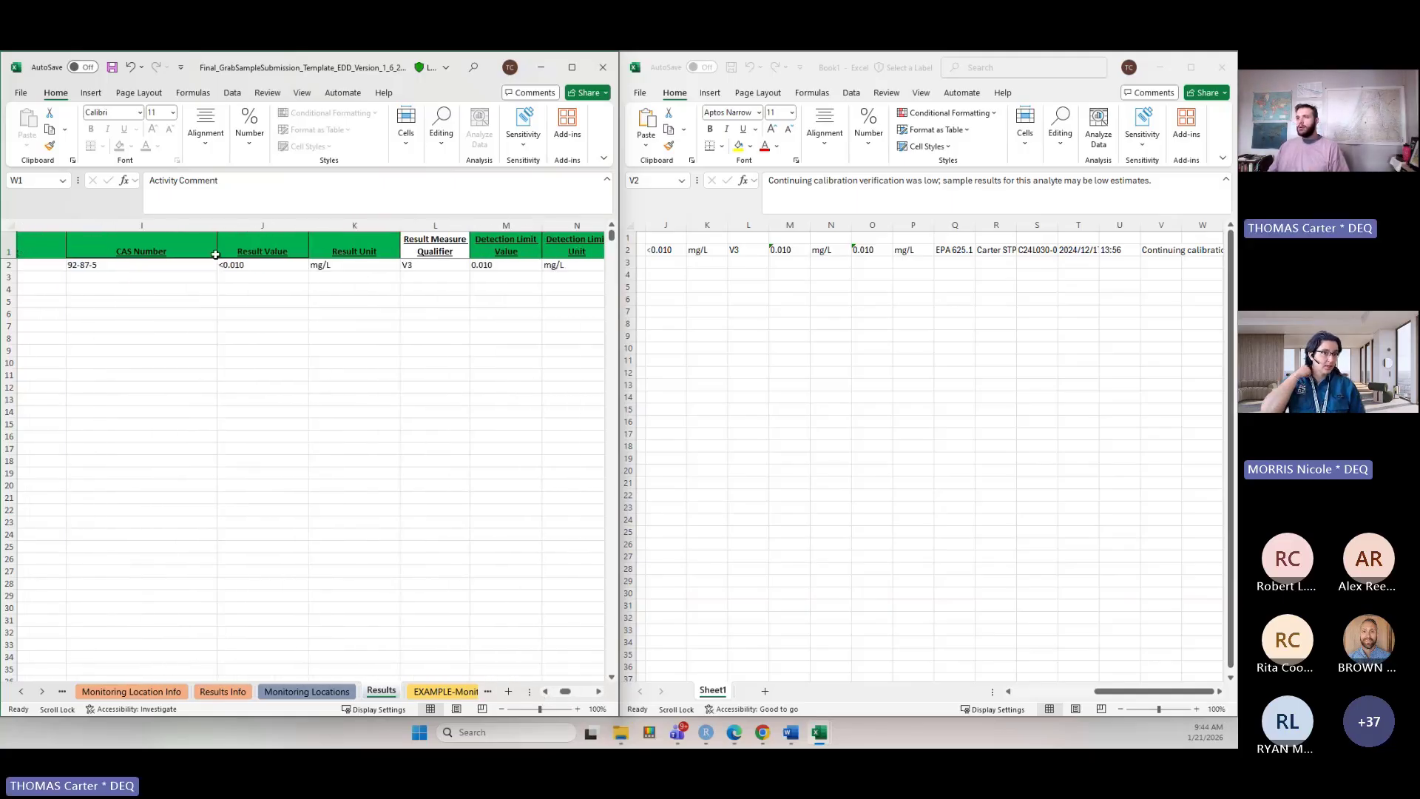
left_click(250, 273)
type("ND")
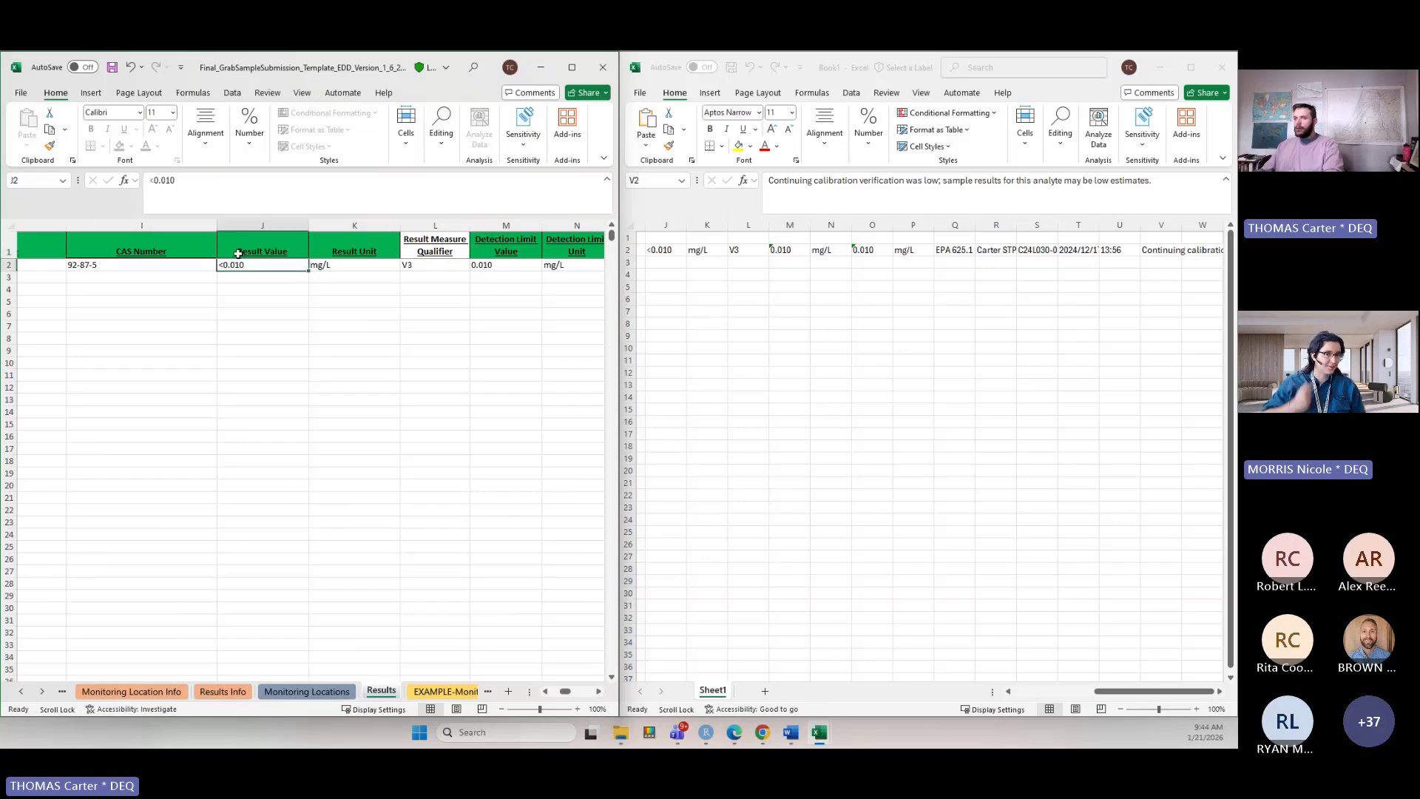
key("Return")
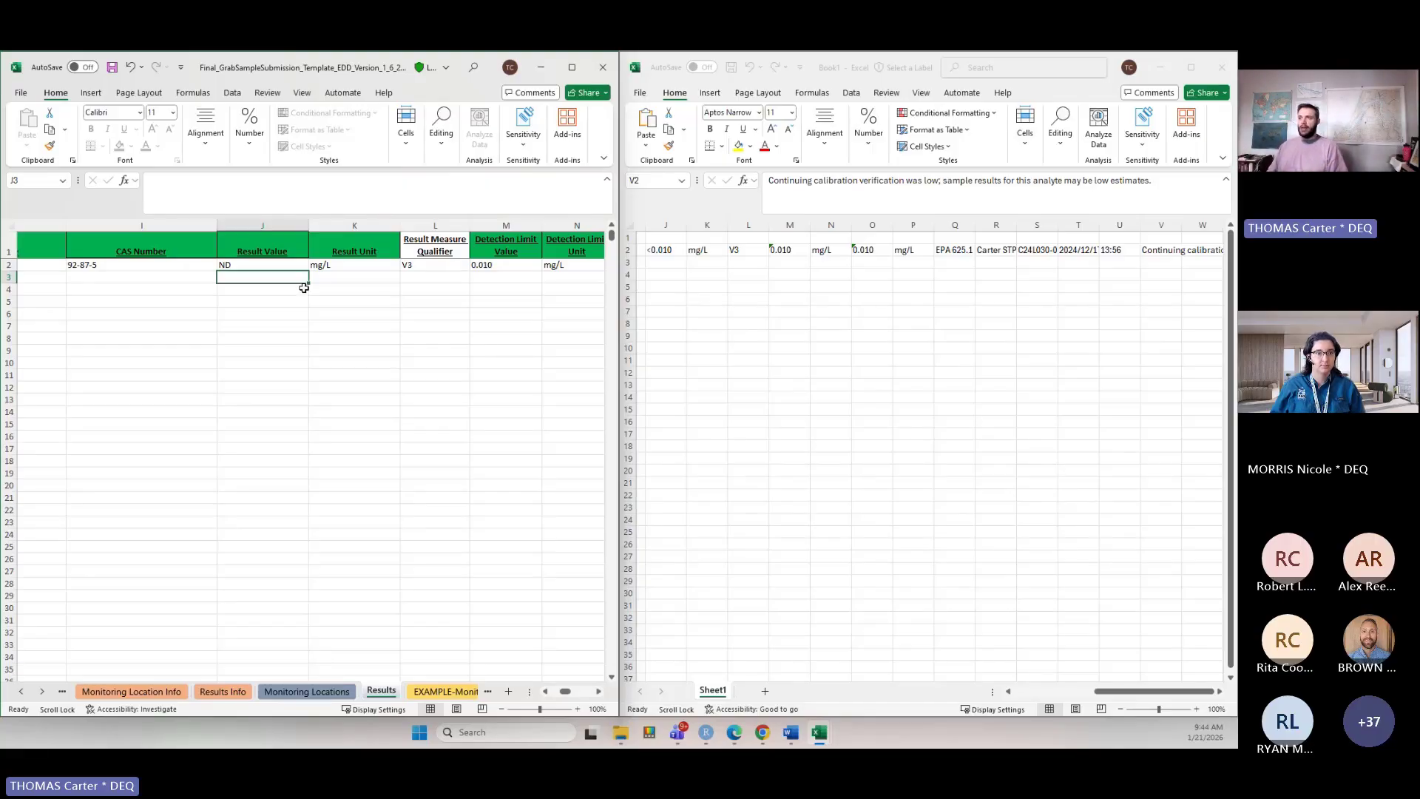
Try setting the Result Value to 0, then undo it.
left_click(302, 265)
type("0")
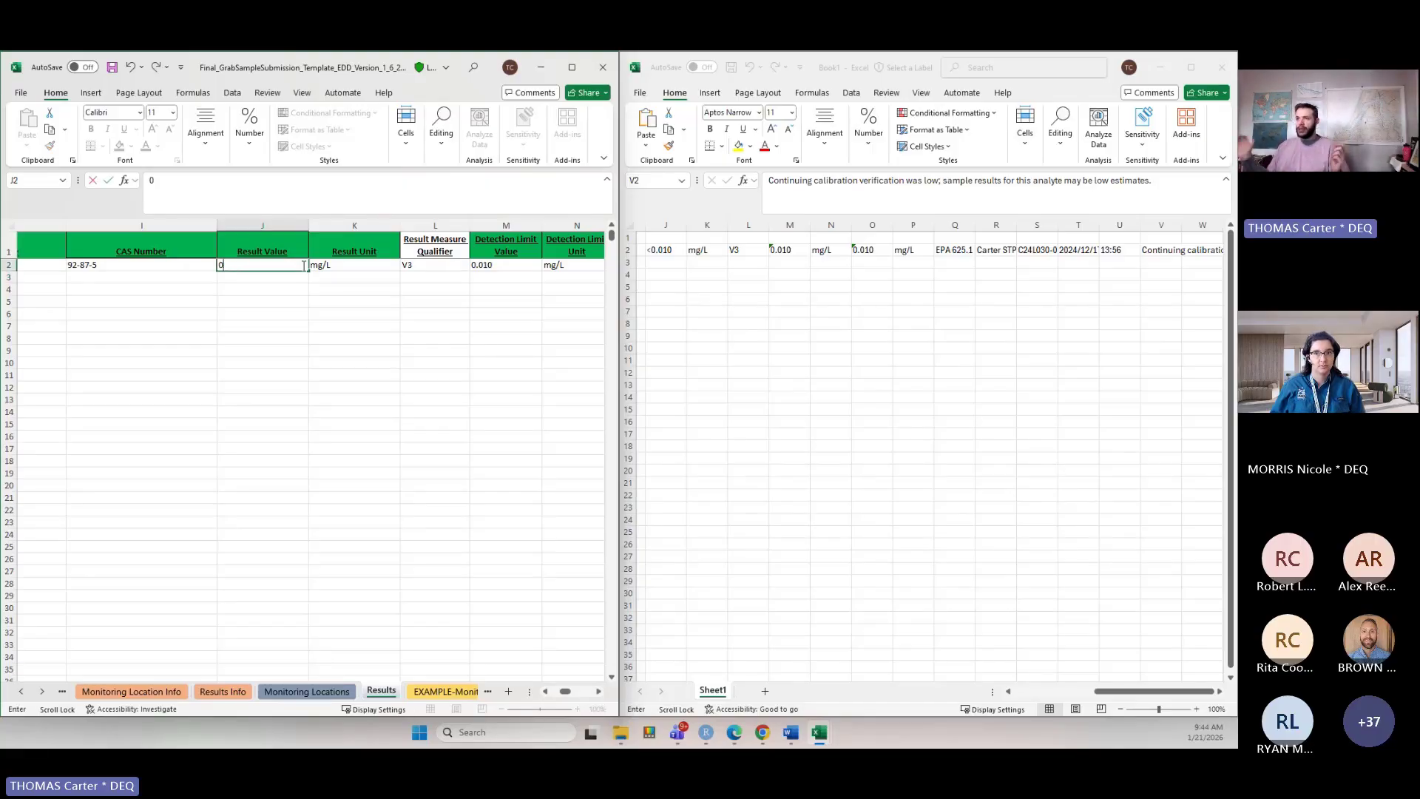
key("Return")
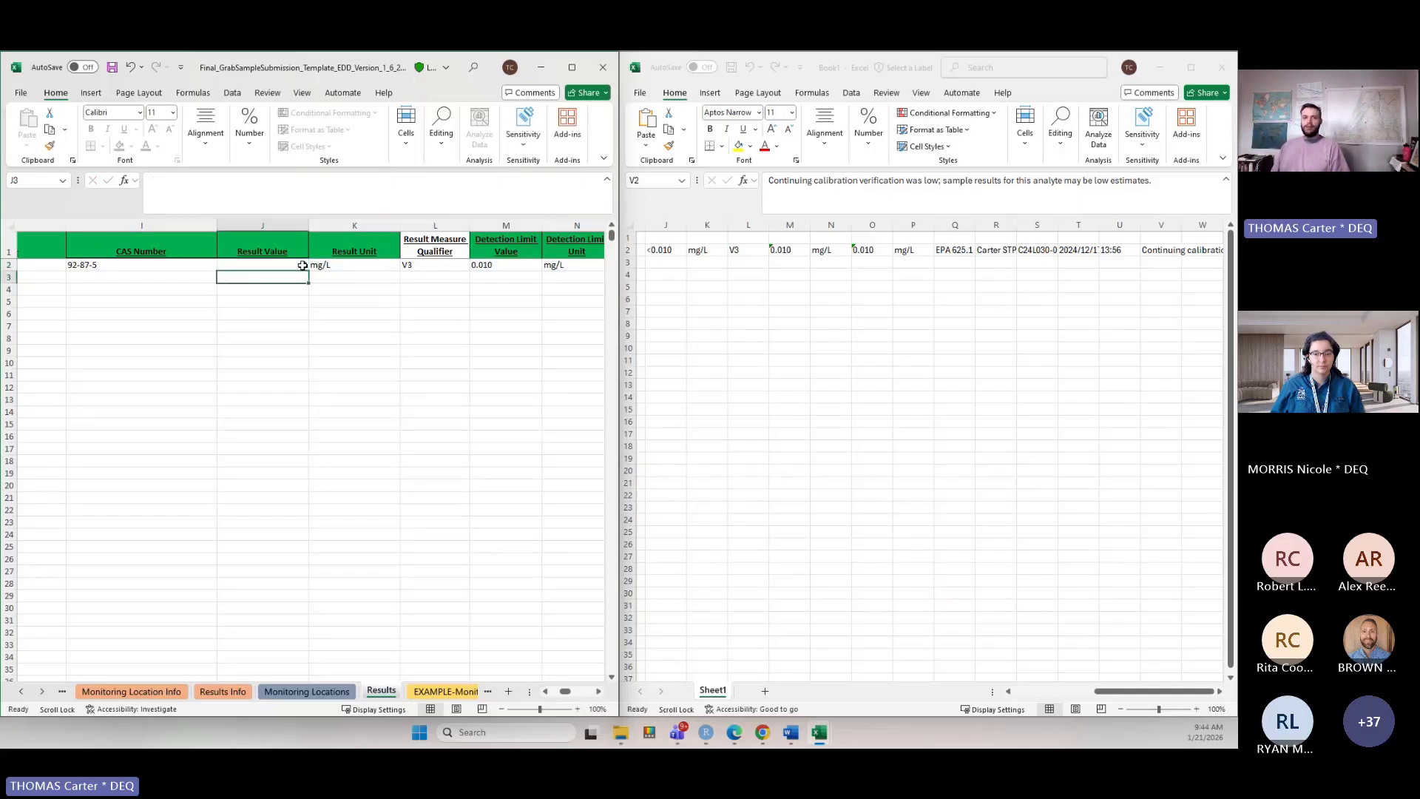
key("ctrl+z")
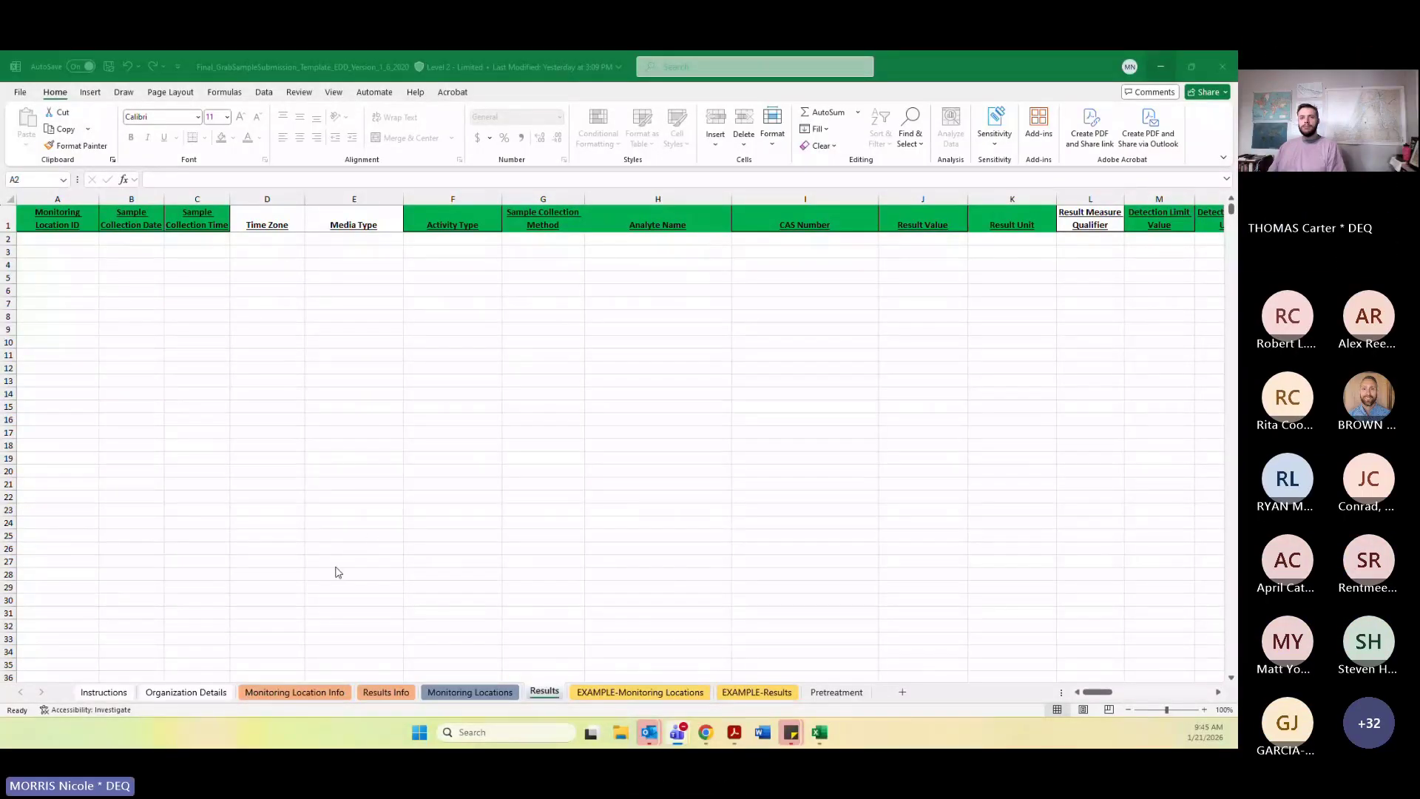
Open the template's Instructions sheet.
left_click(113, 692)
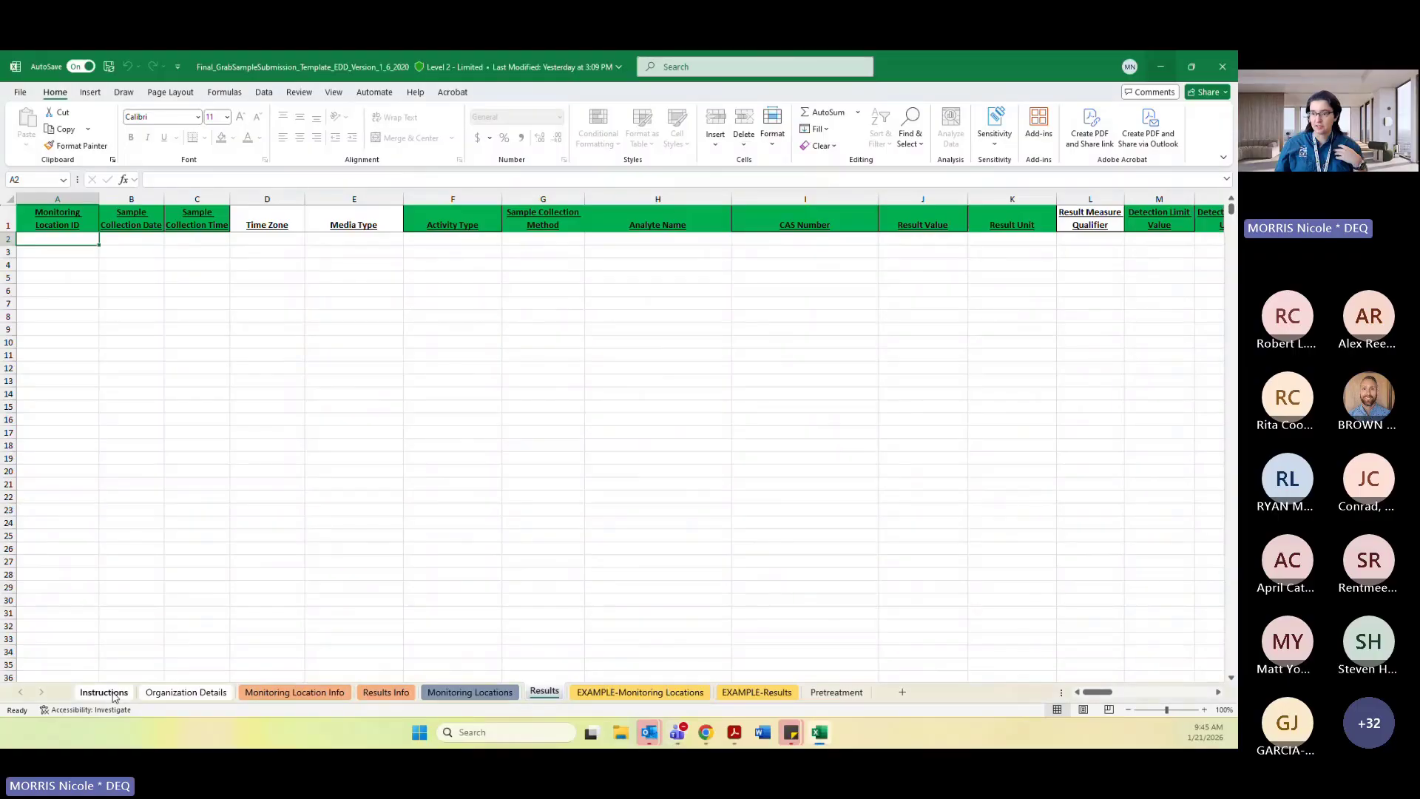
left_click(115, 696)
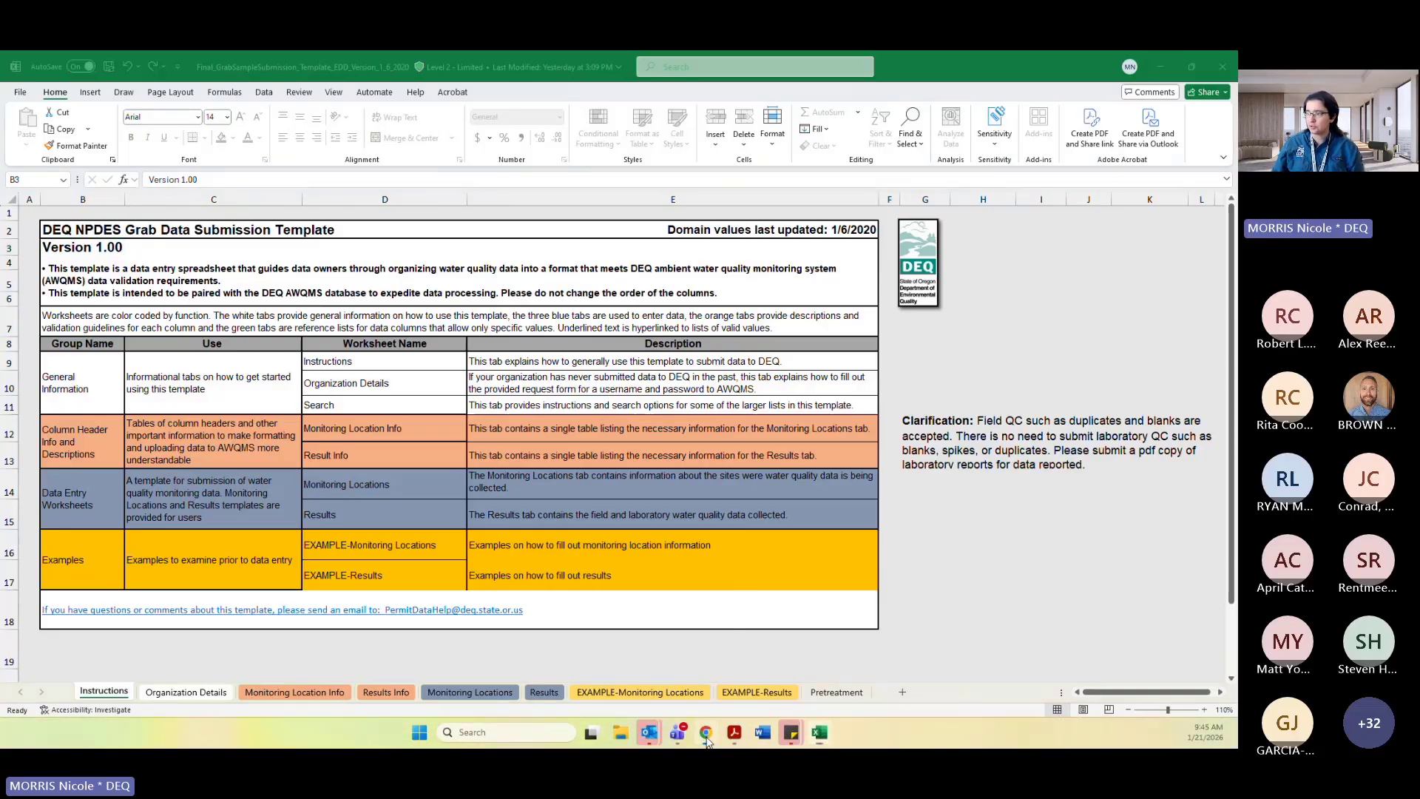
Switch to the annual report guide PDF in the browser and read the Form 3 electronic data and additional required information sections.
left_click(707, 734)
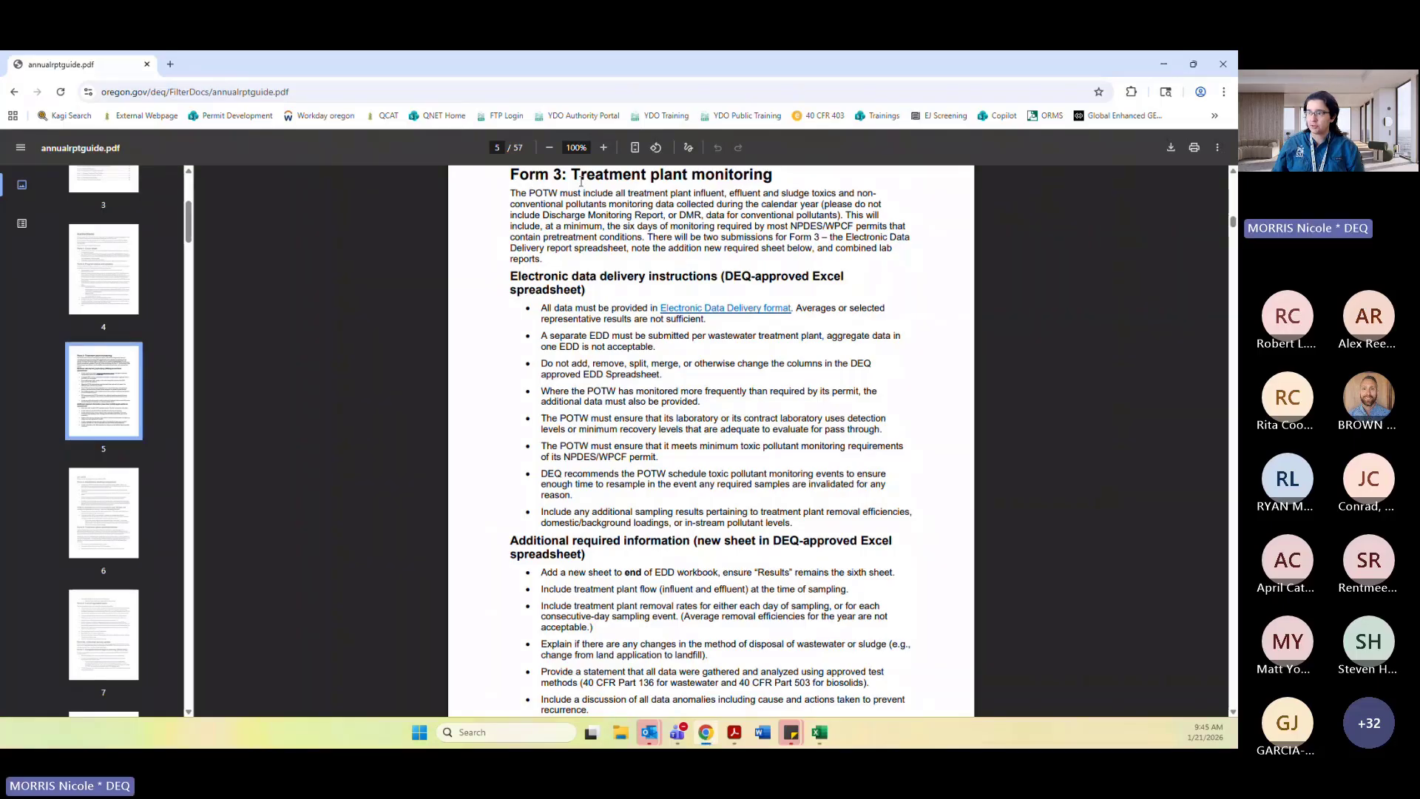
scroll(593, 288, "down", 2)
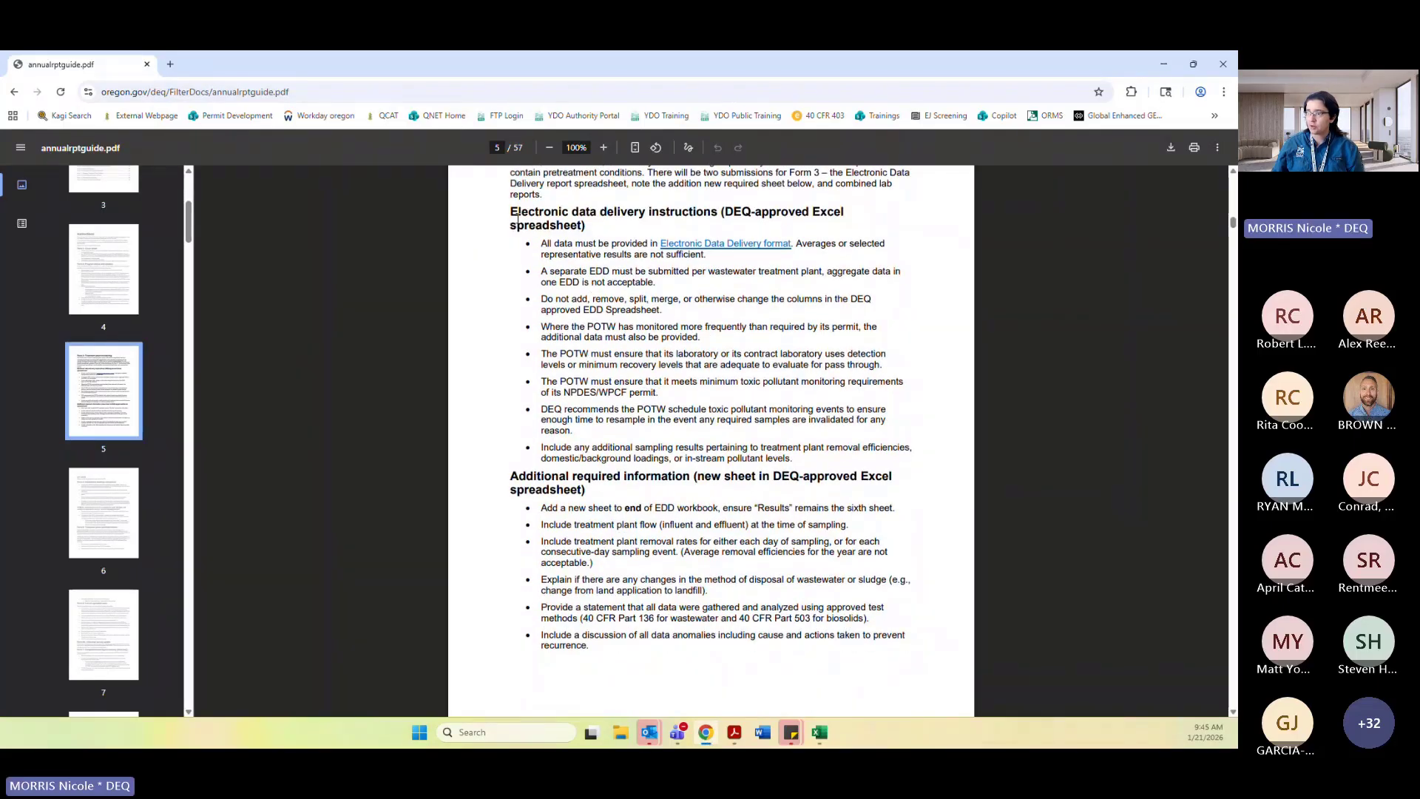
left_click_drag(510, 212, 634, 461)
left_click(633, 459)
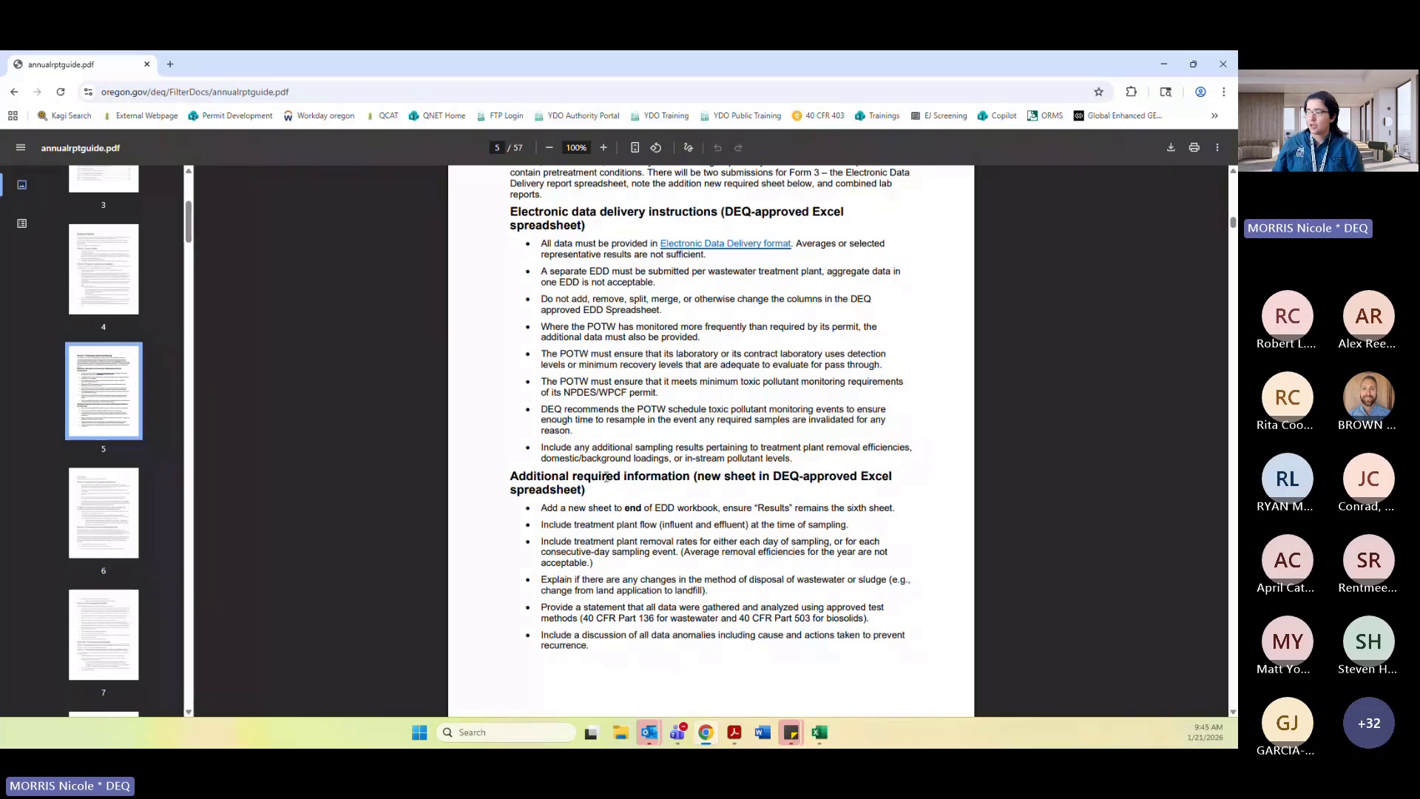
scroll(611, 474, "down", 4)
left_click_drag(510, 345, 584, 361)
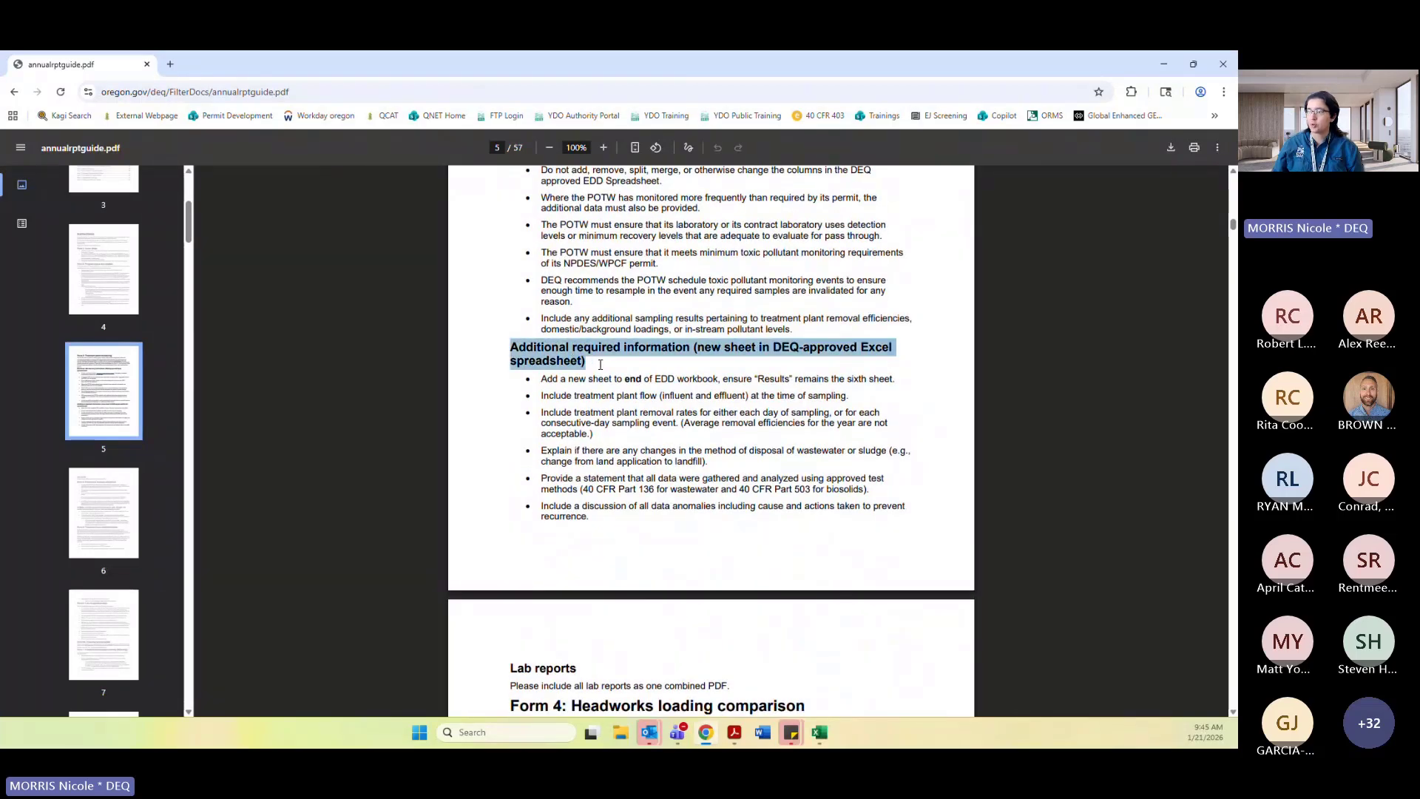
left_click(541, 397)
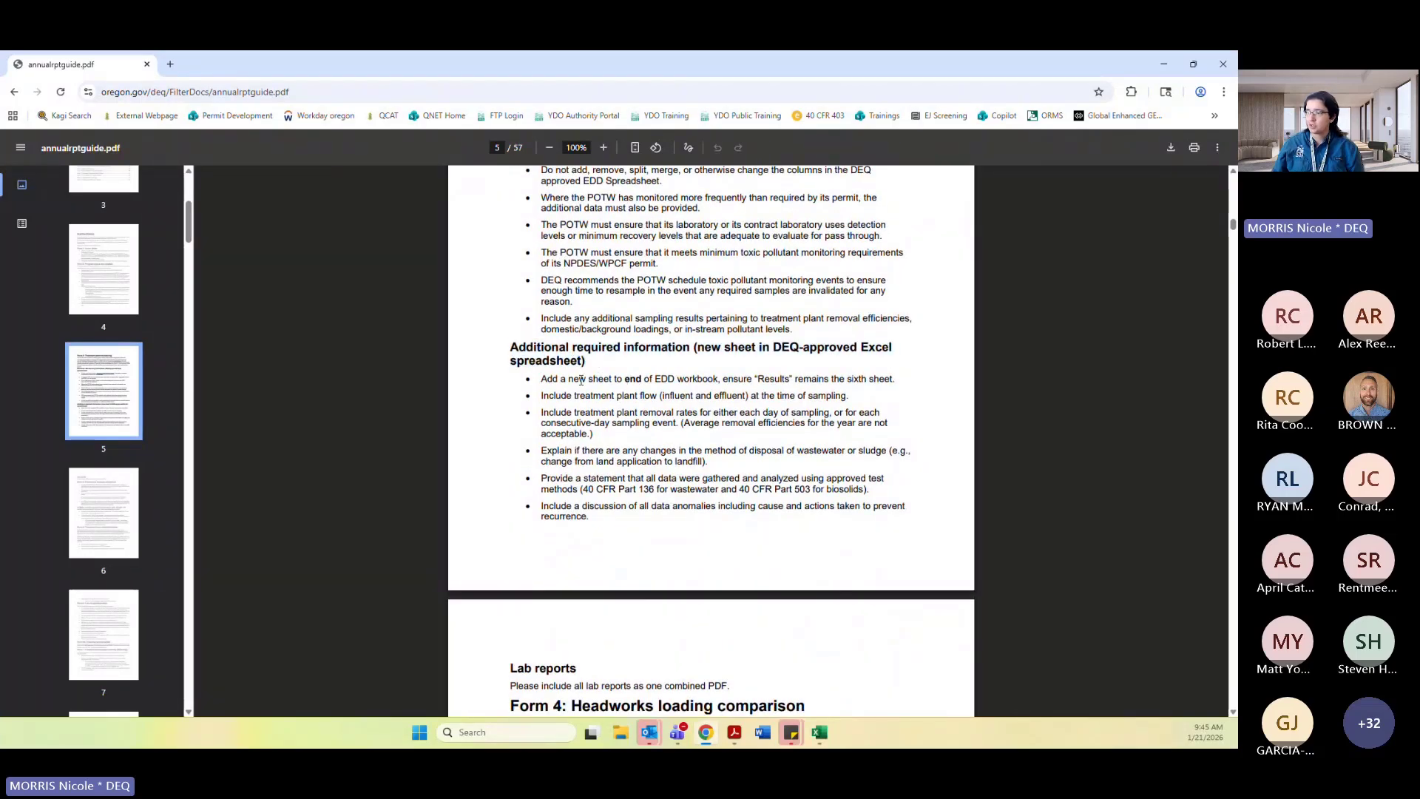
left_click_drag(542, 379, 897, 379)
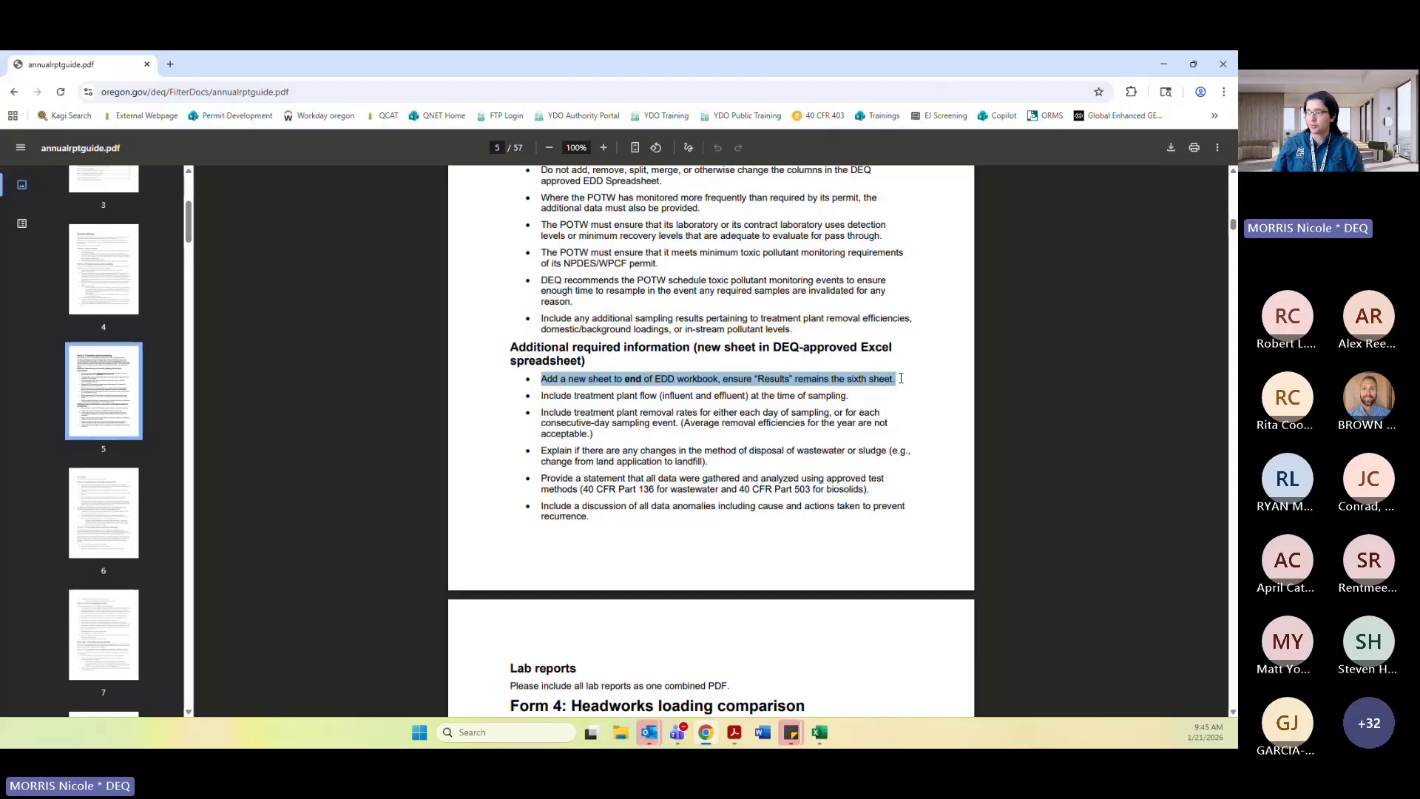
left_click(936, 370)
left_click_drag(754, 380, 920, 381)
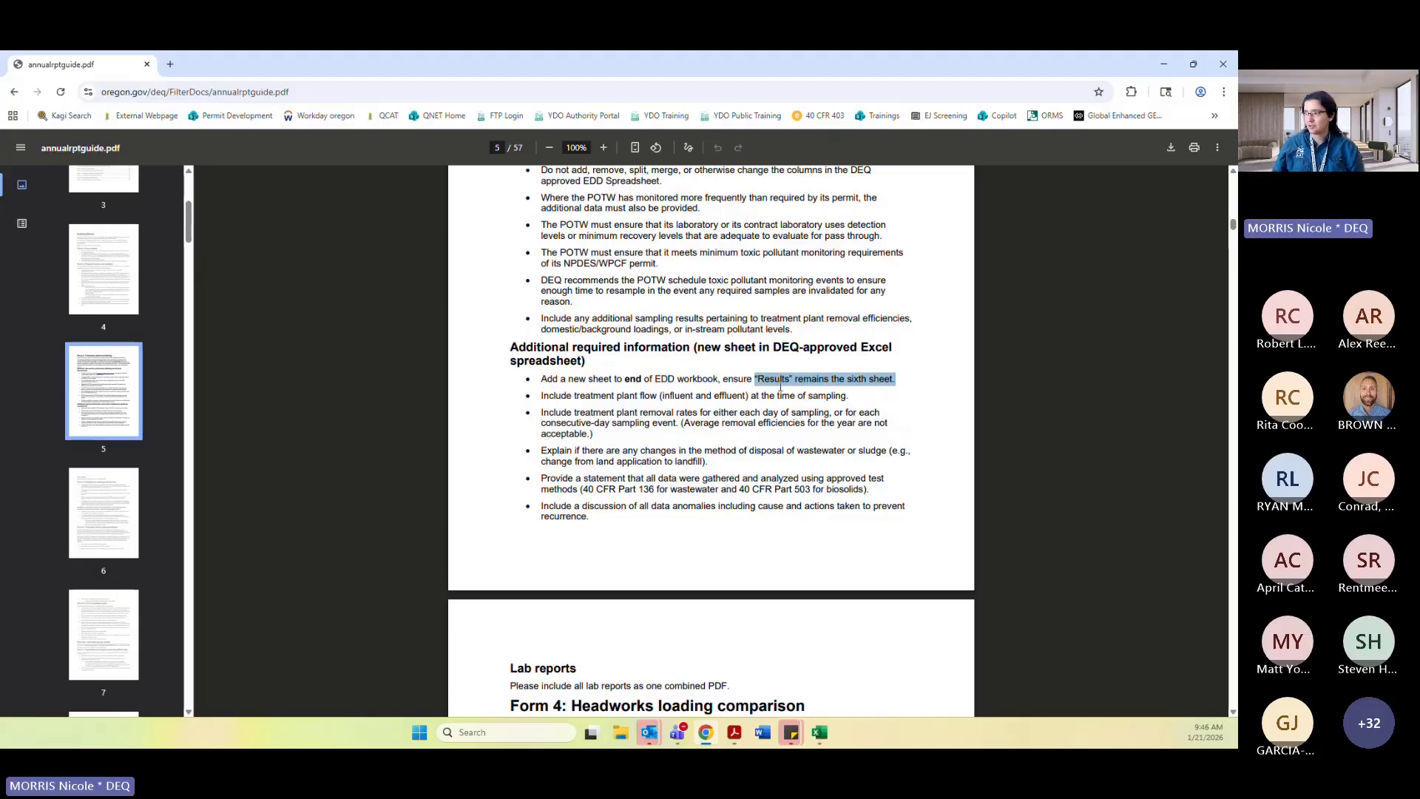
left_click_drag(755, 378, 932, 379)
left_click(706, 398)
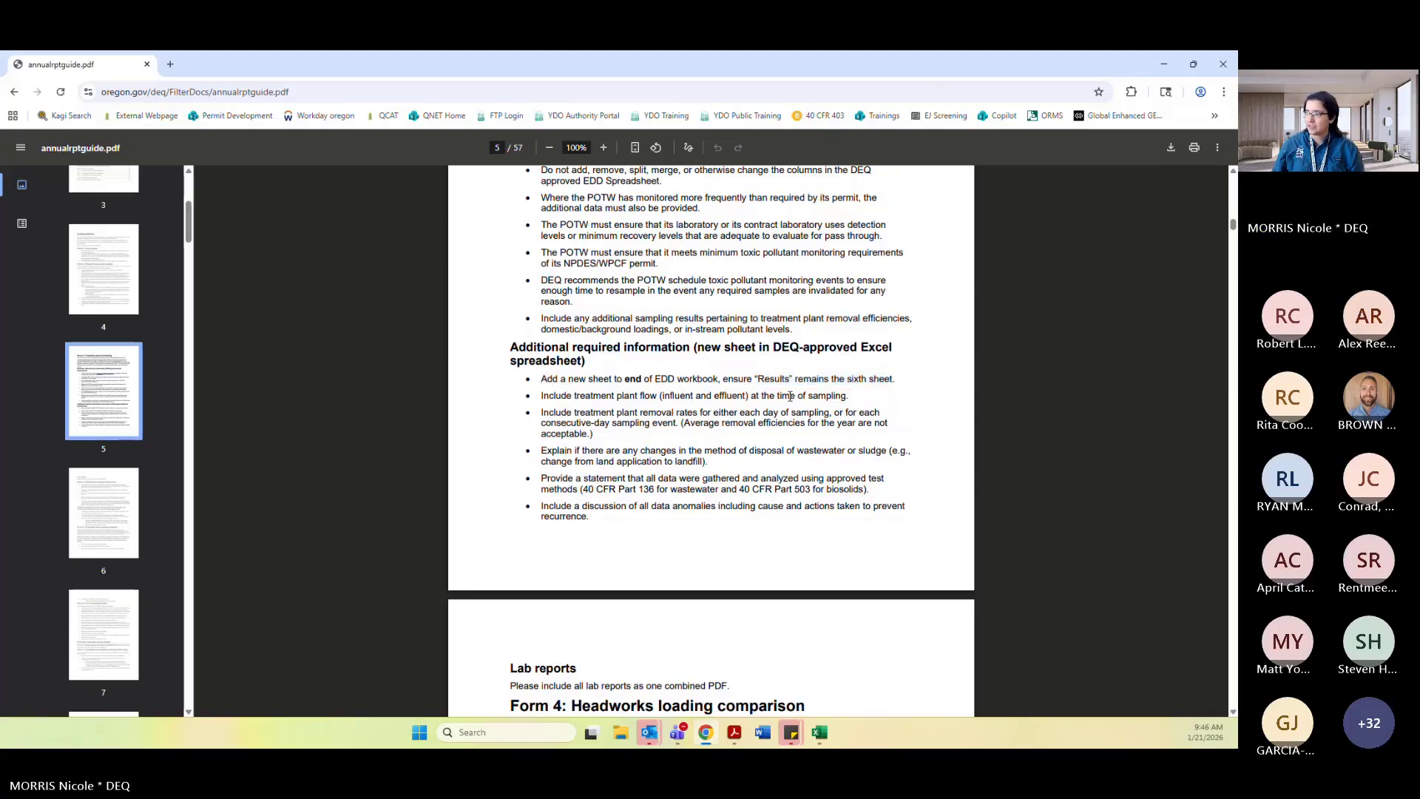
left_click_drag(543, 397, 606, 442)
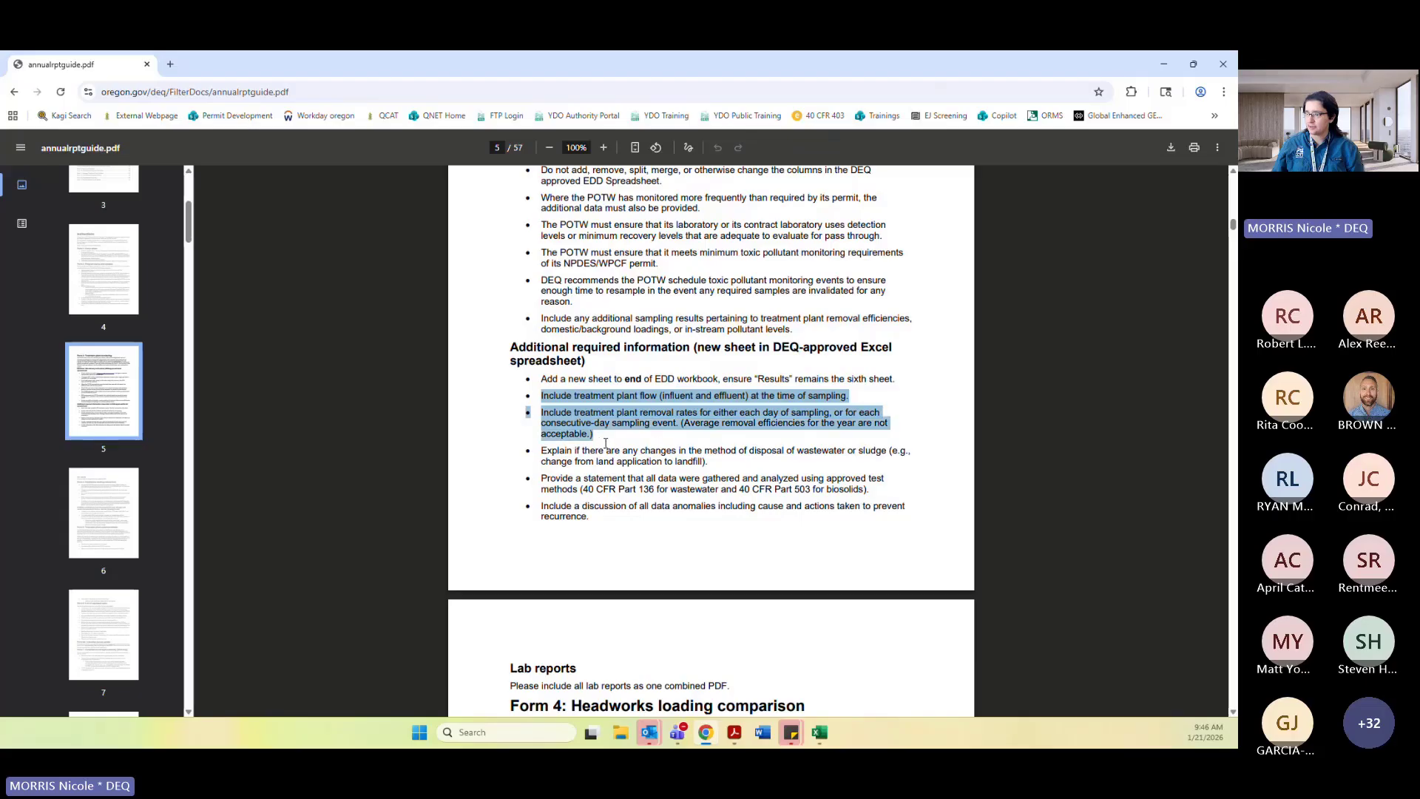
left_click(657, 552)
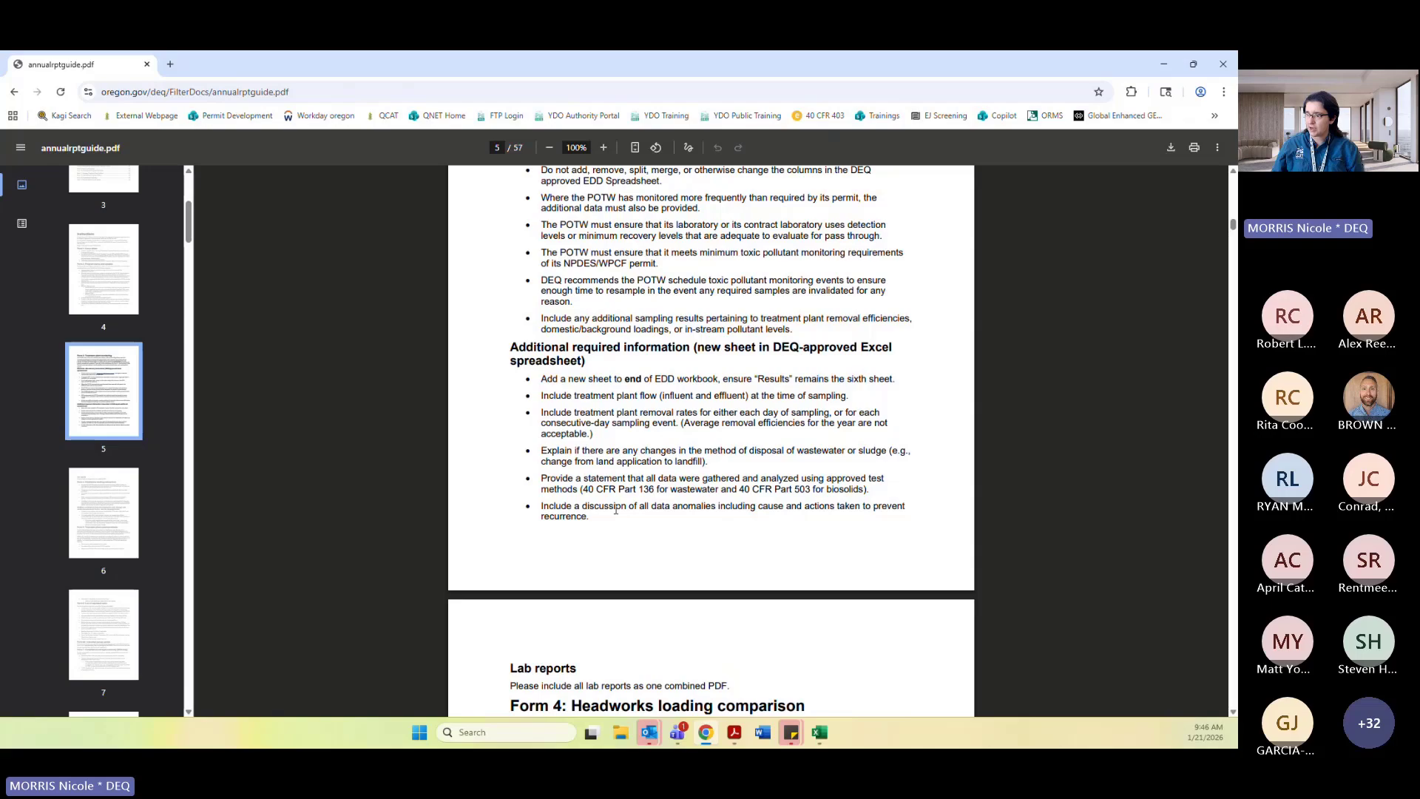
Return to the template workbook and add a new worksheet.
mouse_move(820, 740)
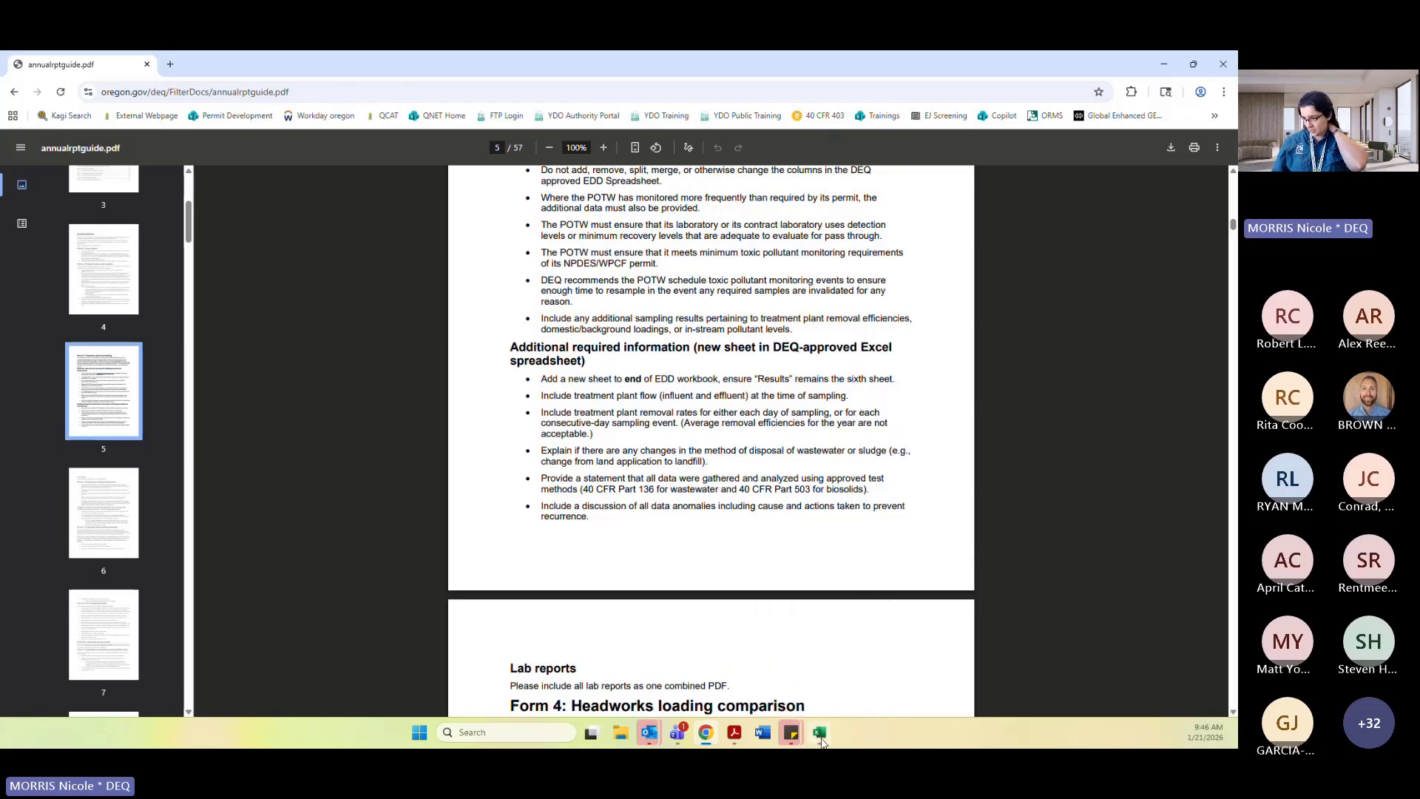
left_click(820, 739)
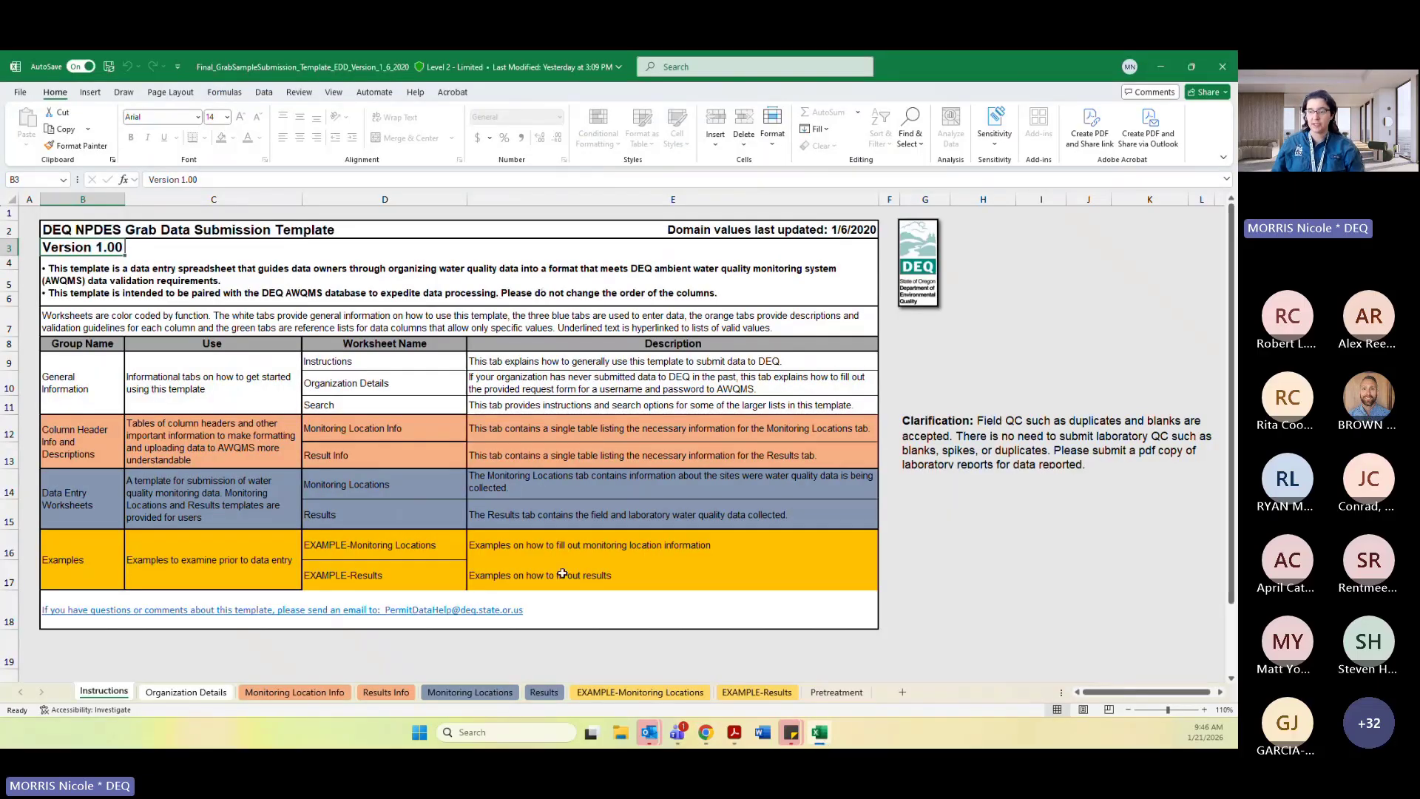
left_click(903, 693)
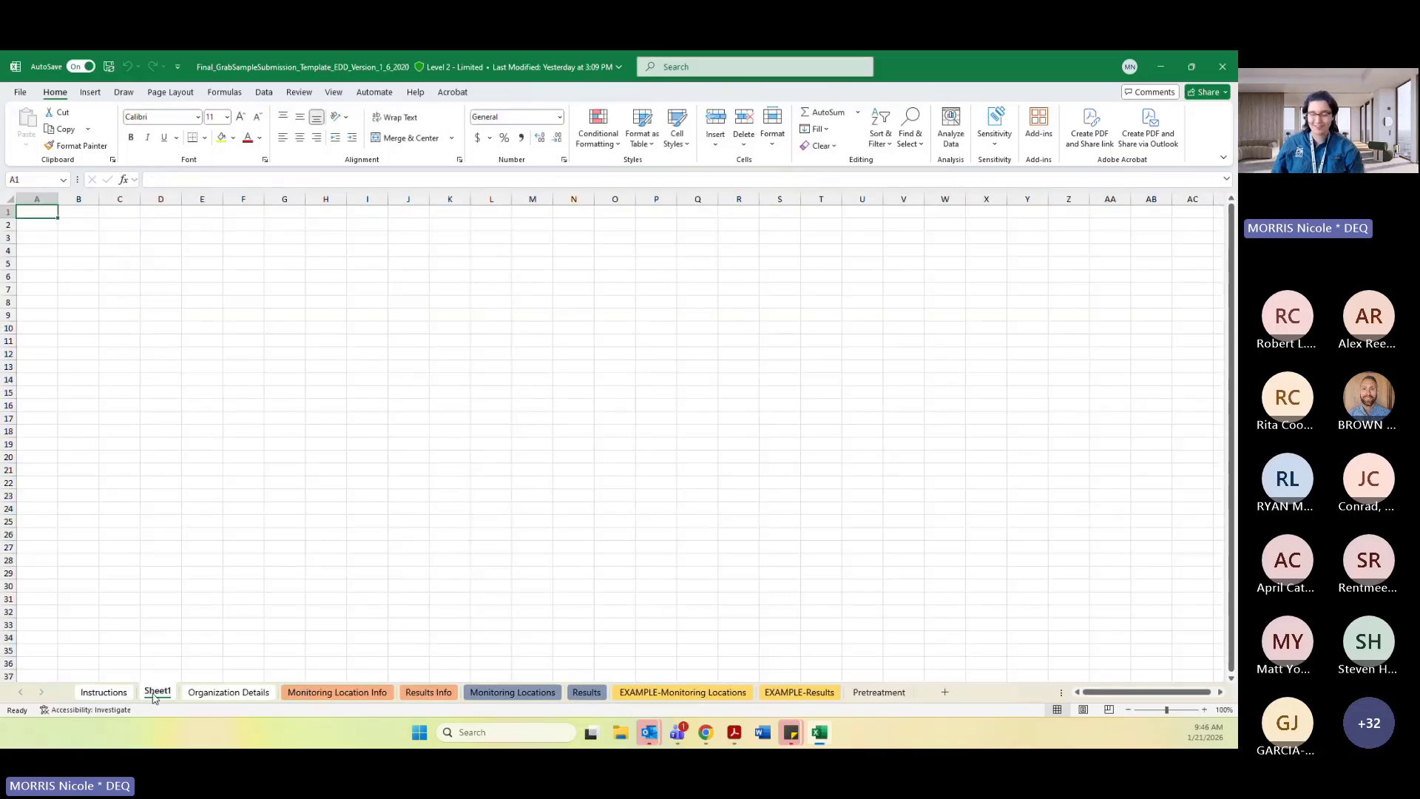
Move the new sheet to the end of the workbook, after the Pretreatment sheet.
left_click_drag(222, 697, 923, 703)
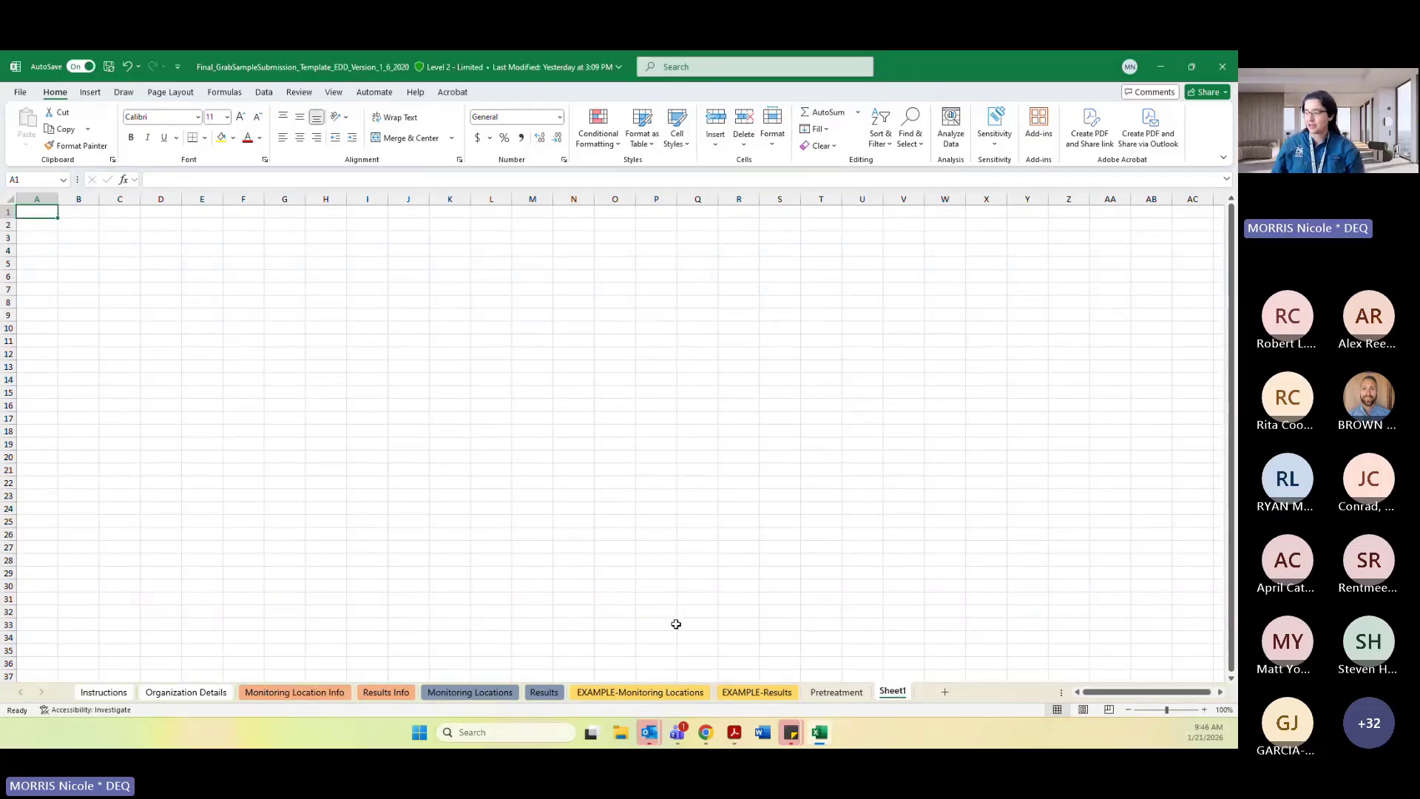
Reread the guide's additional required information list for the new Excel sheet, then return to the workbook.
left_click(705, 734)
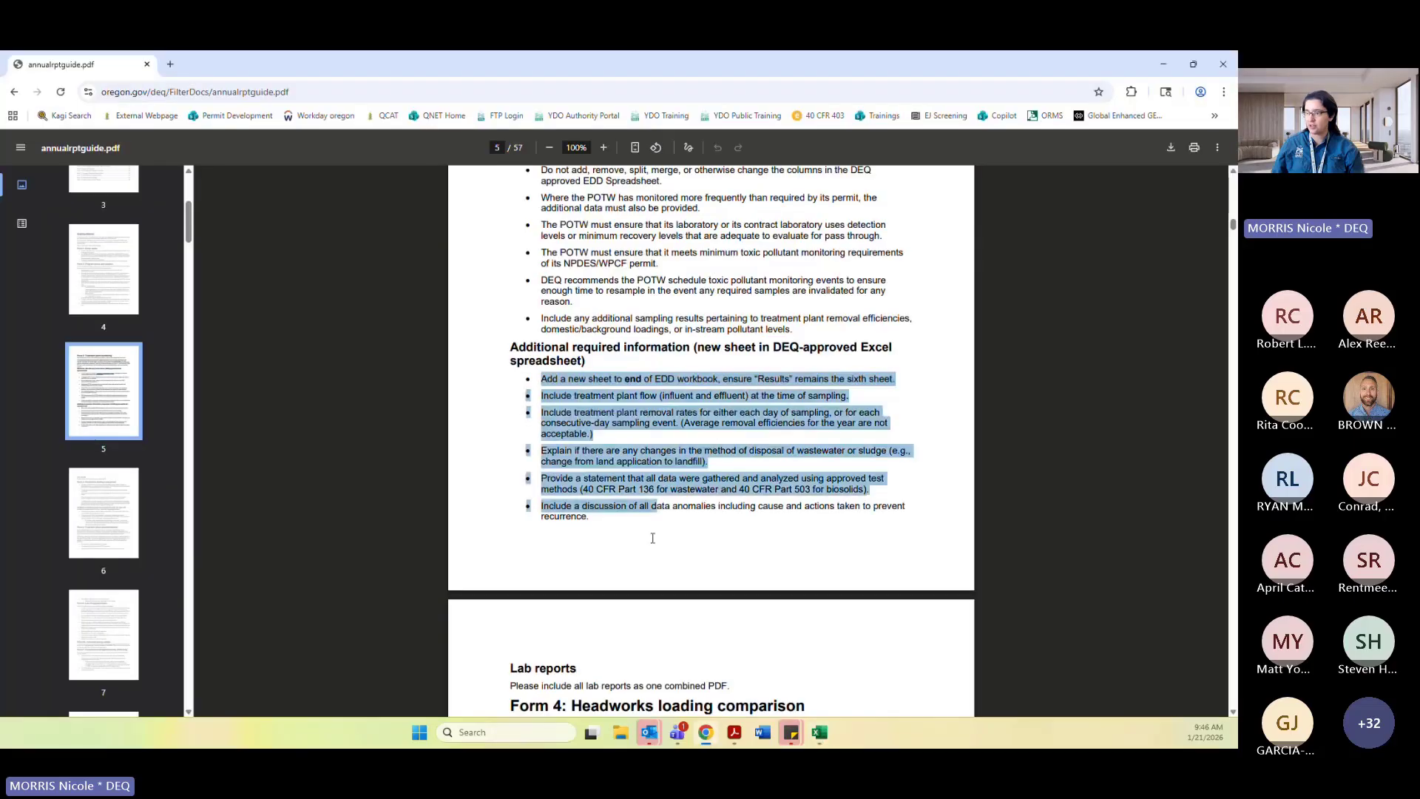
left_click_drag(617, 529, 591, 517)
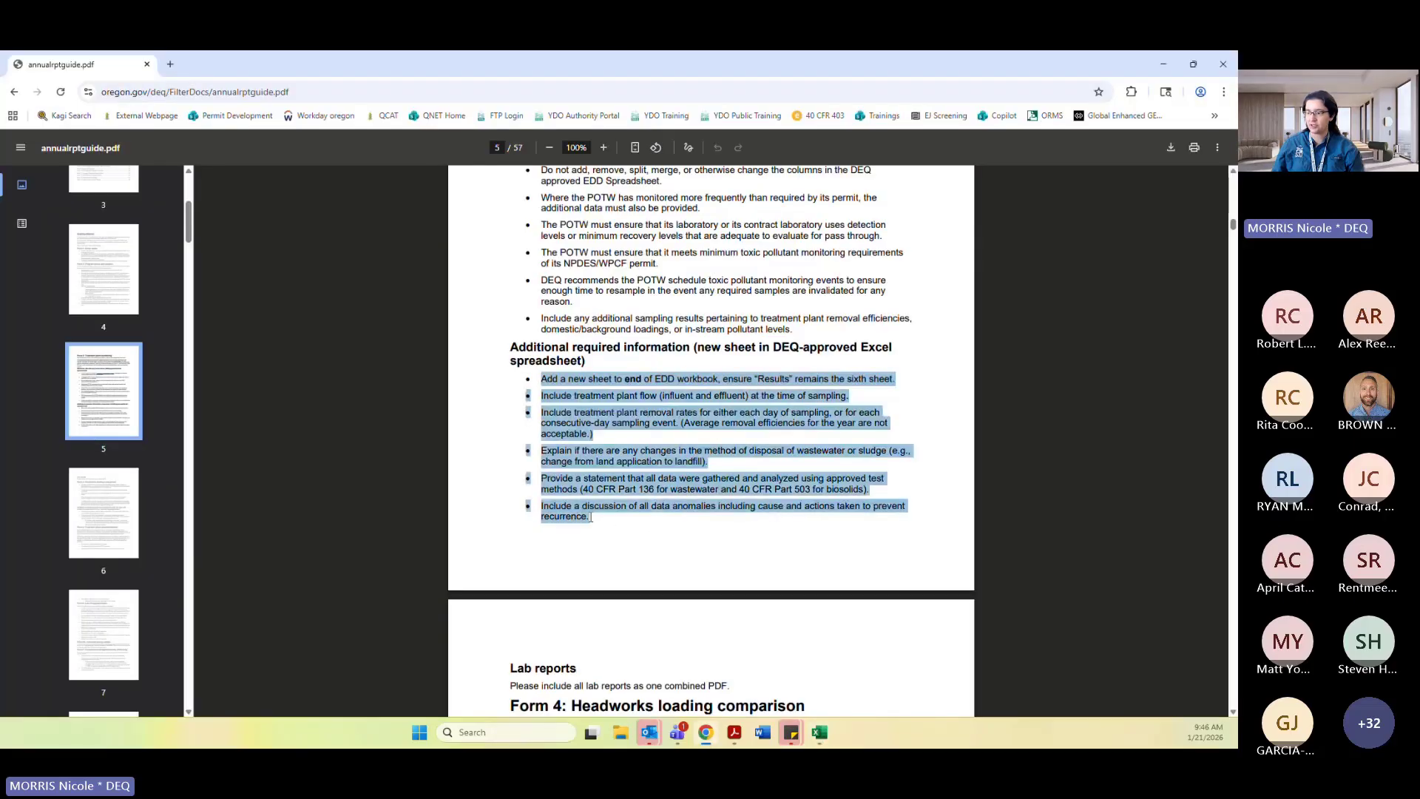
left_click(552, 469)
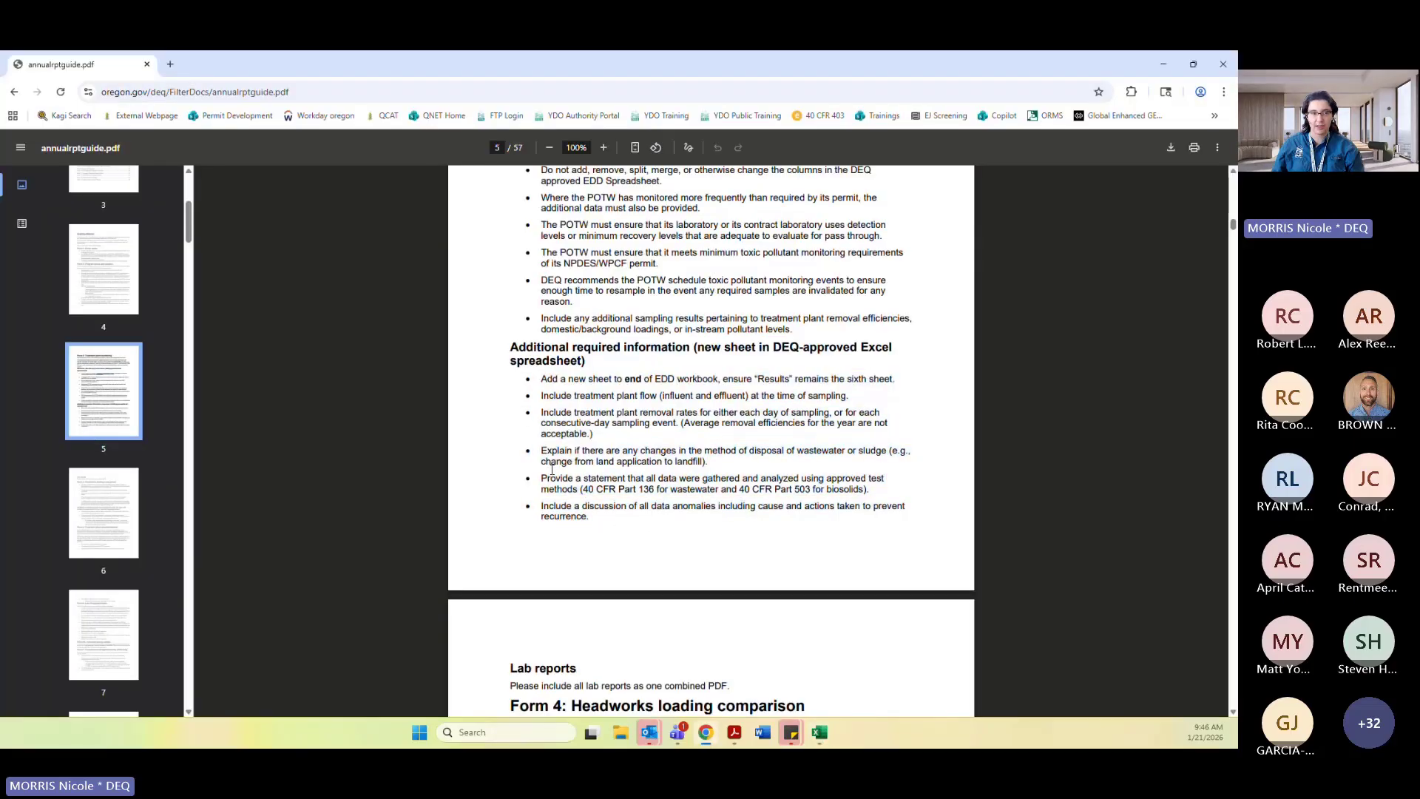
left_click(820, 733)
left_click(235, 339)
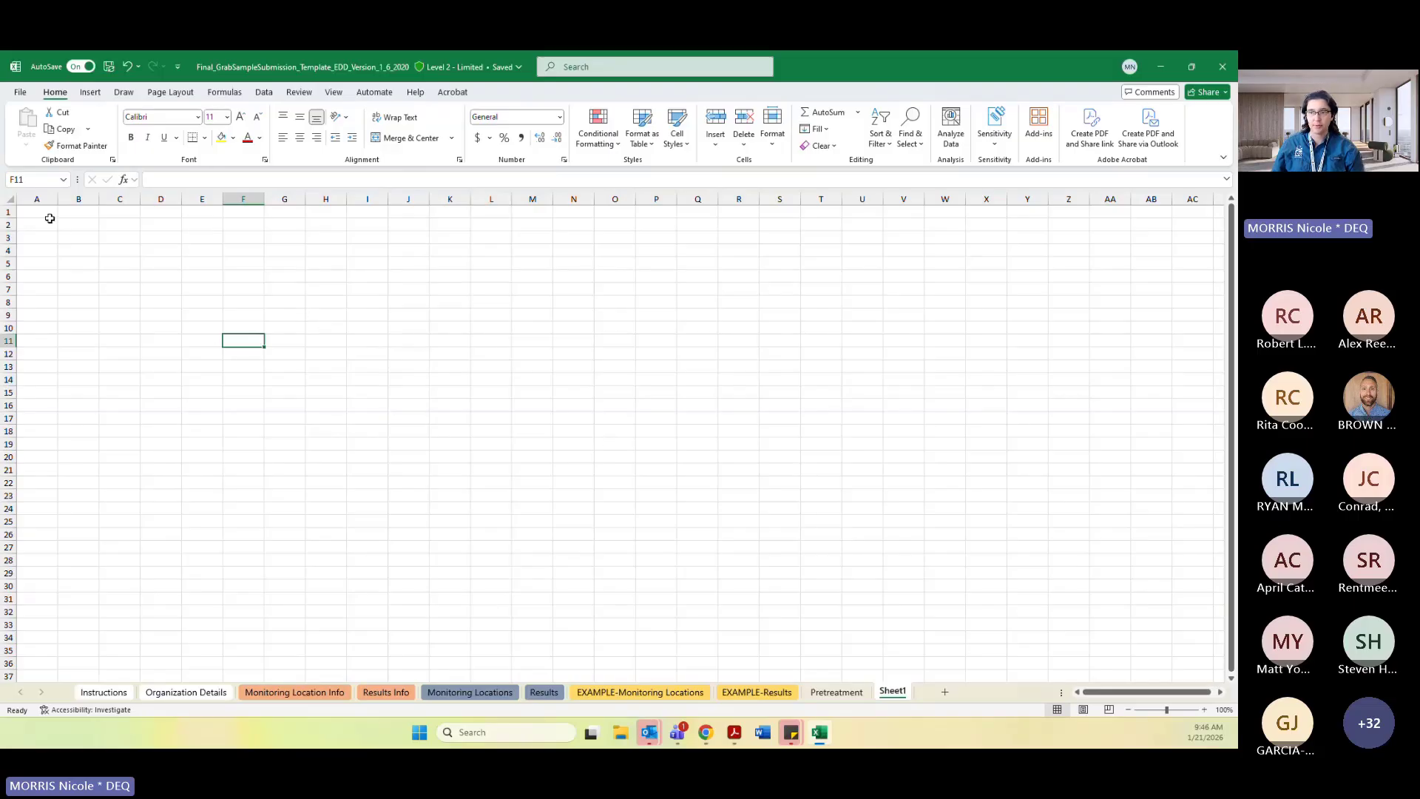
left_click(49, 216)
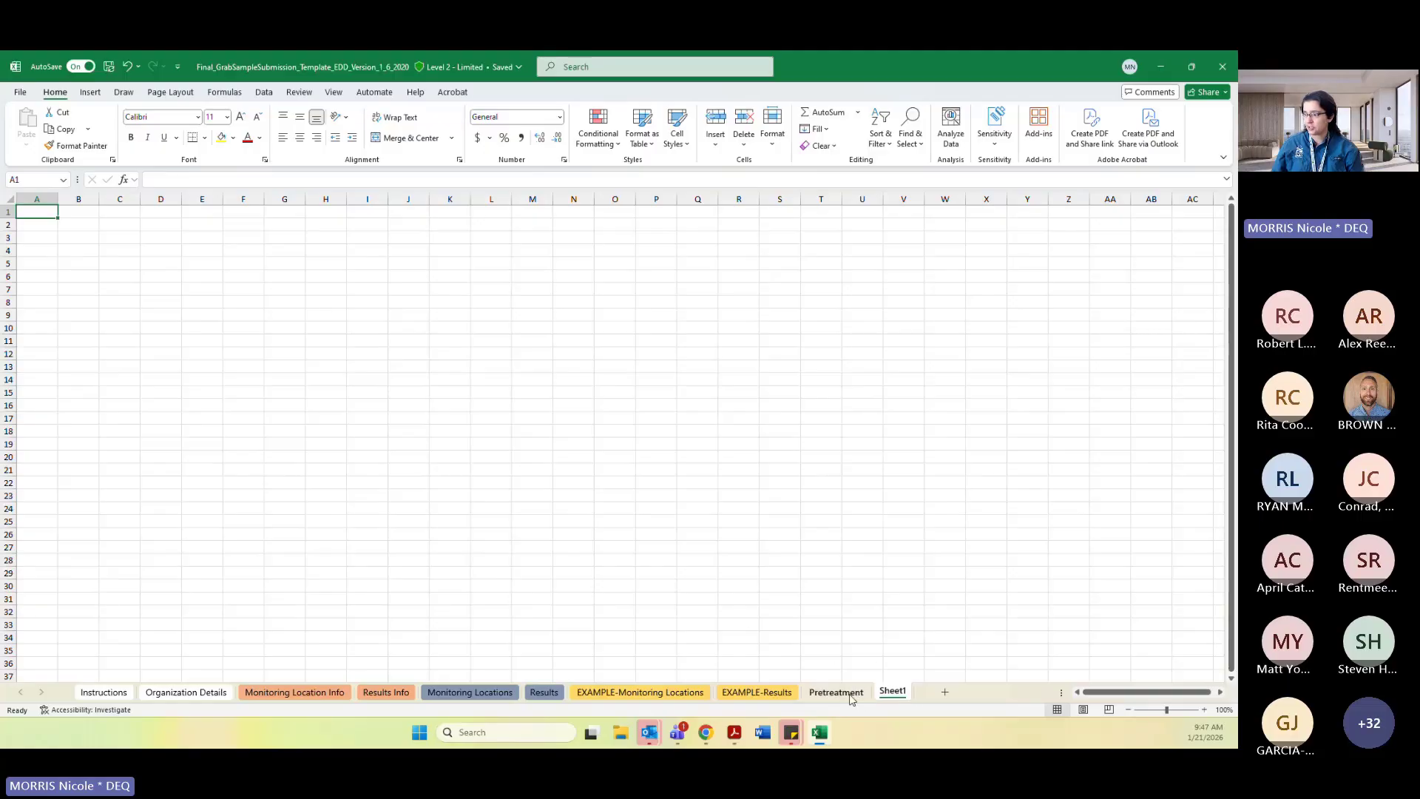
Rename the new sheet as Pretreatment2.
right_click(894, 695)
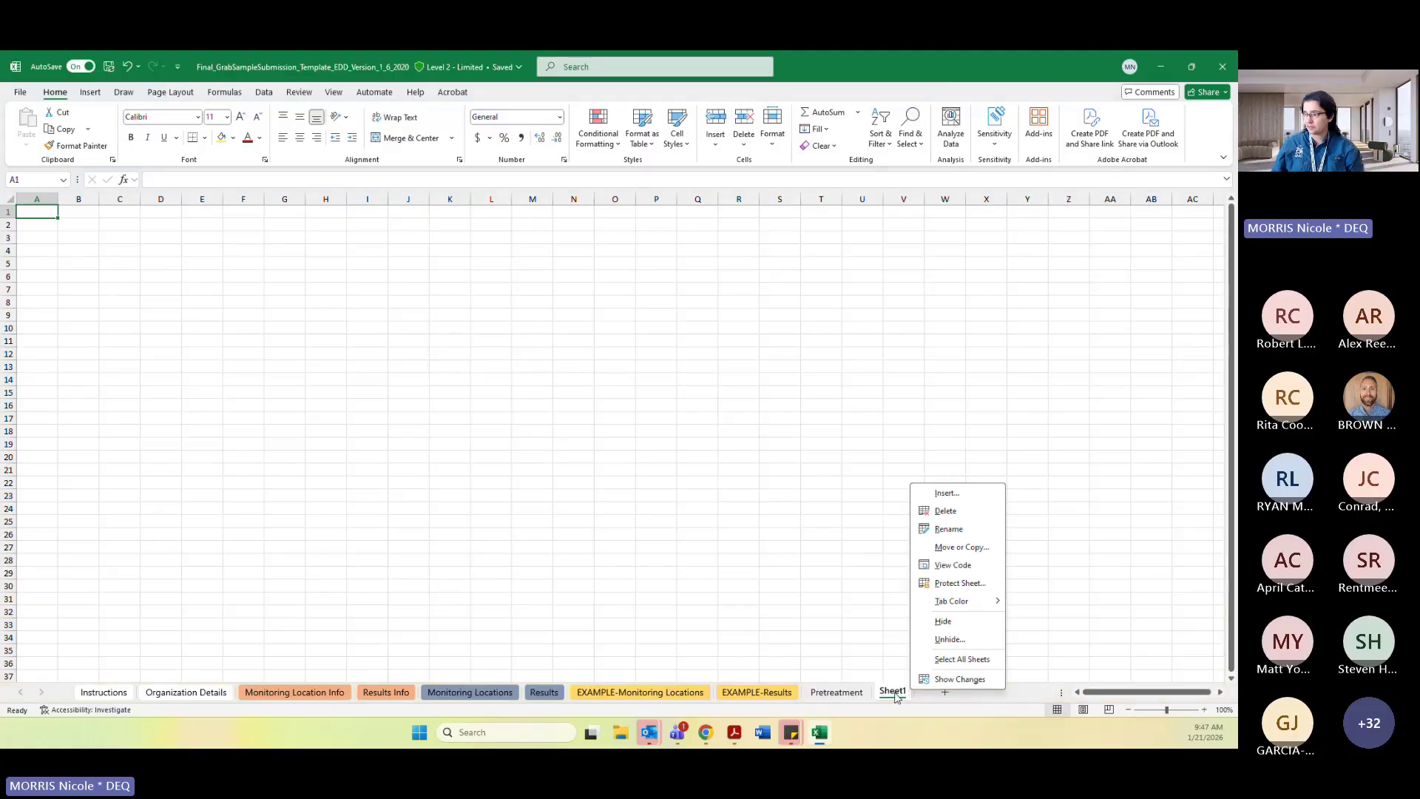
left_click(854, 697)
right_click(888, 695)
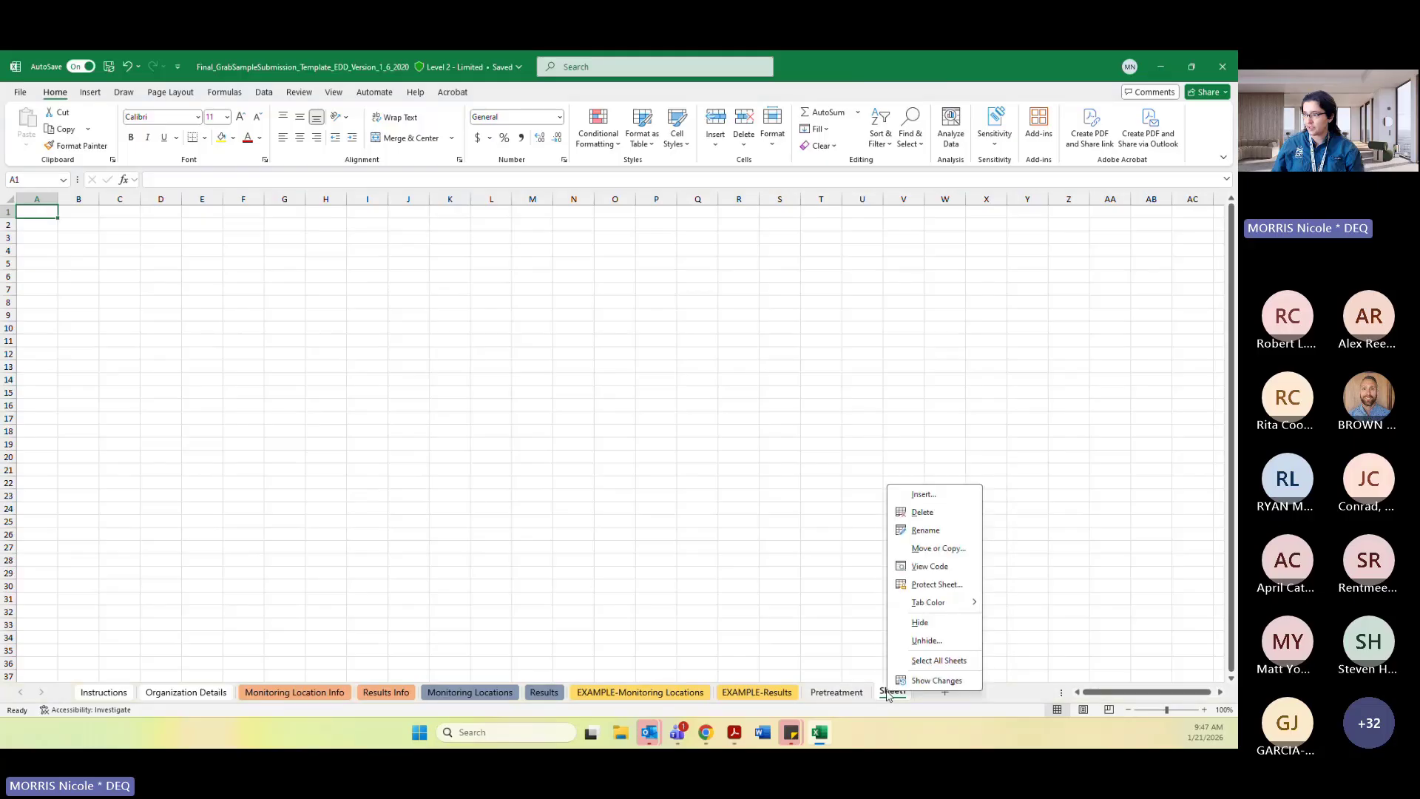
left_click(945, 530)
type("Pretr")
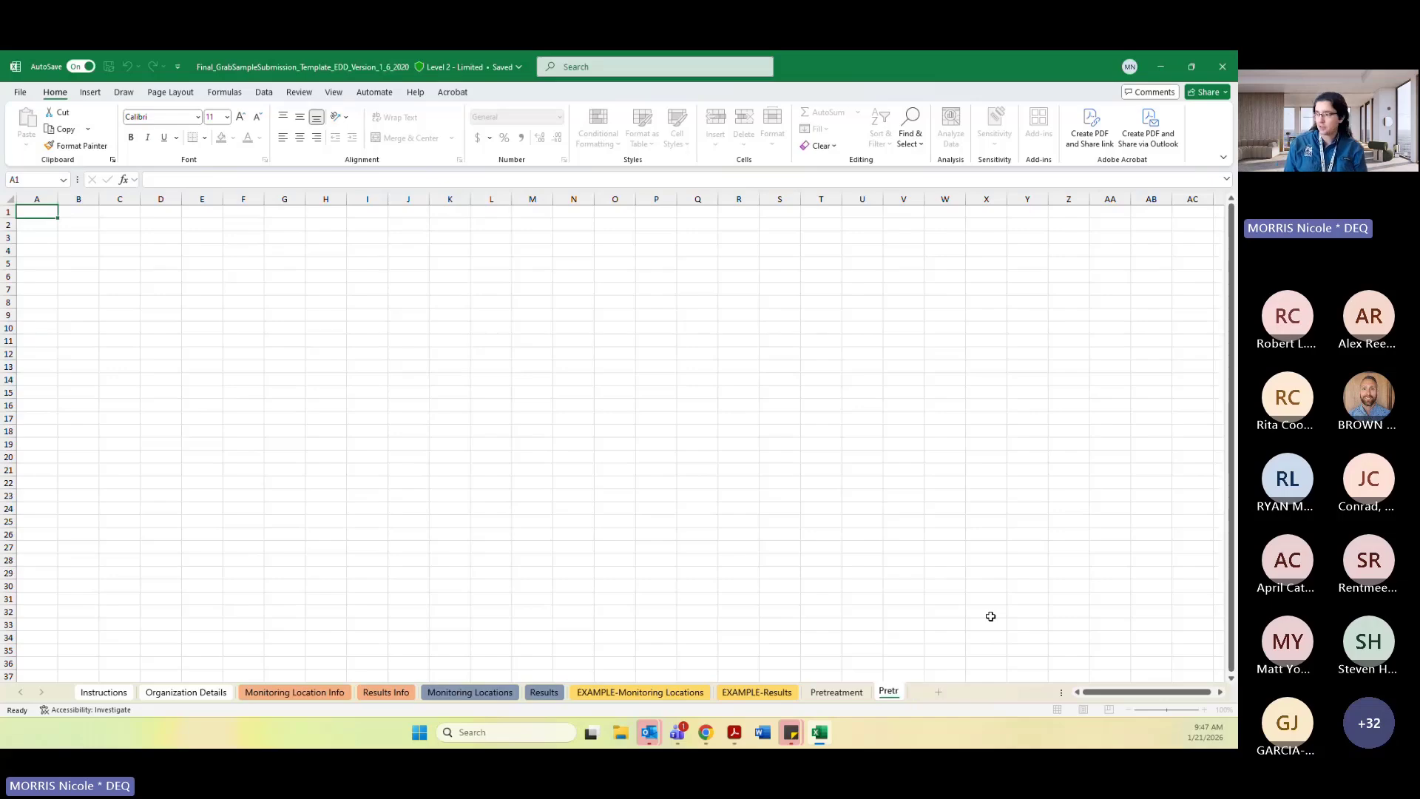
type("eatment2")
key("Return")
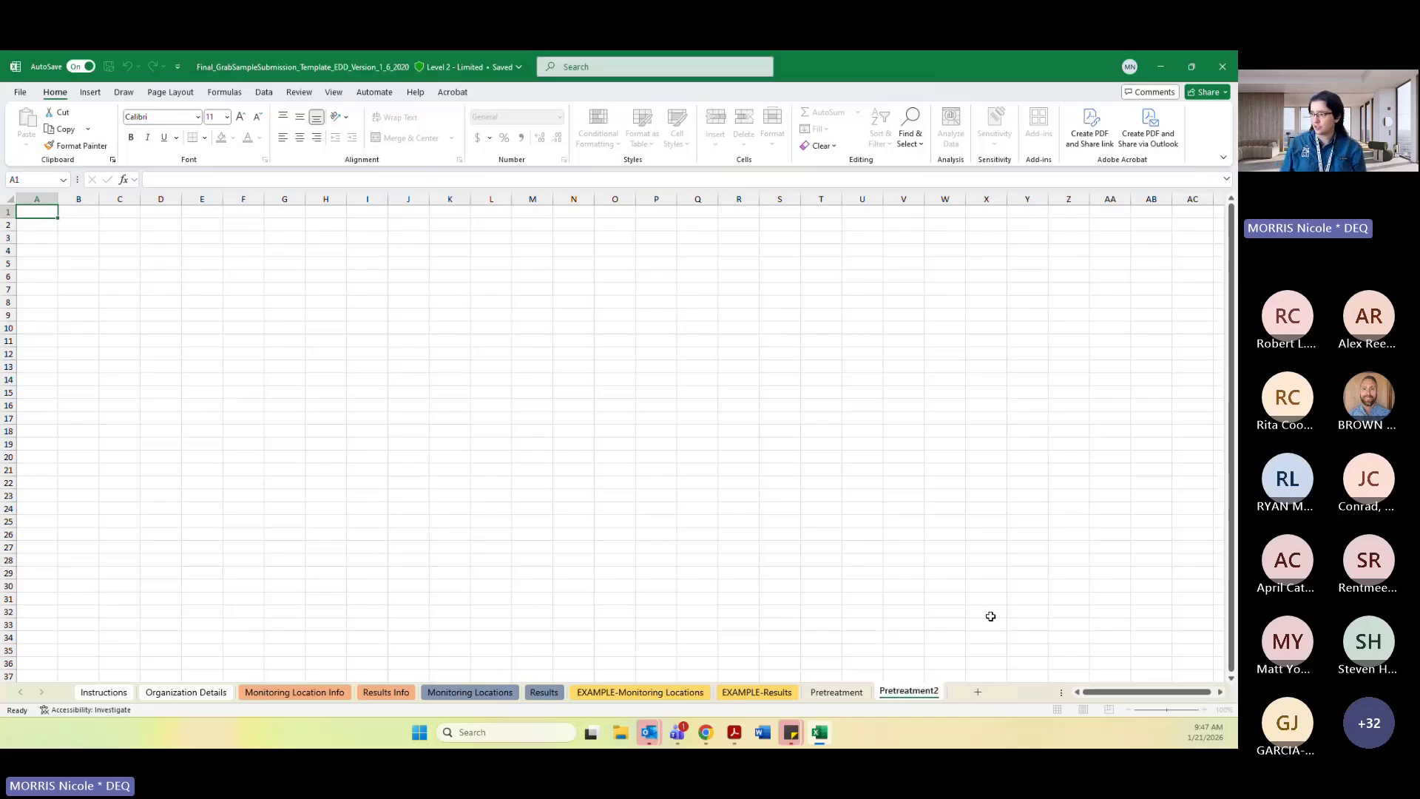
Hide the Pretreatment2 sheet to show the completed Pretreatment sheet.
right_click(914, 692)
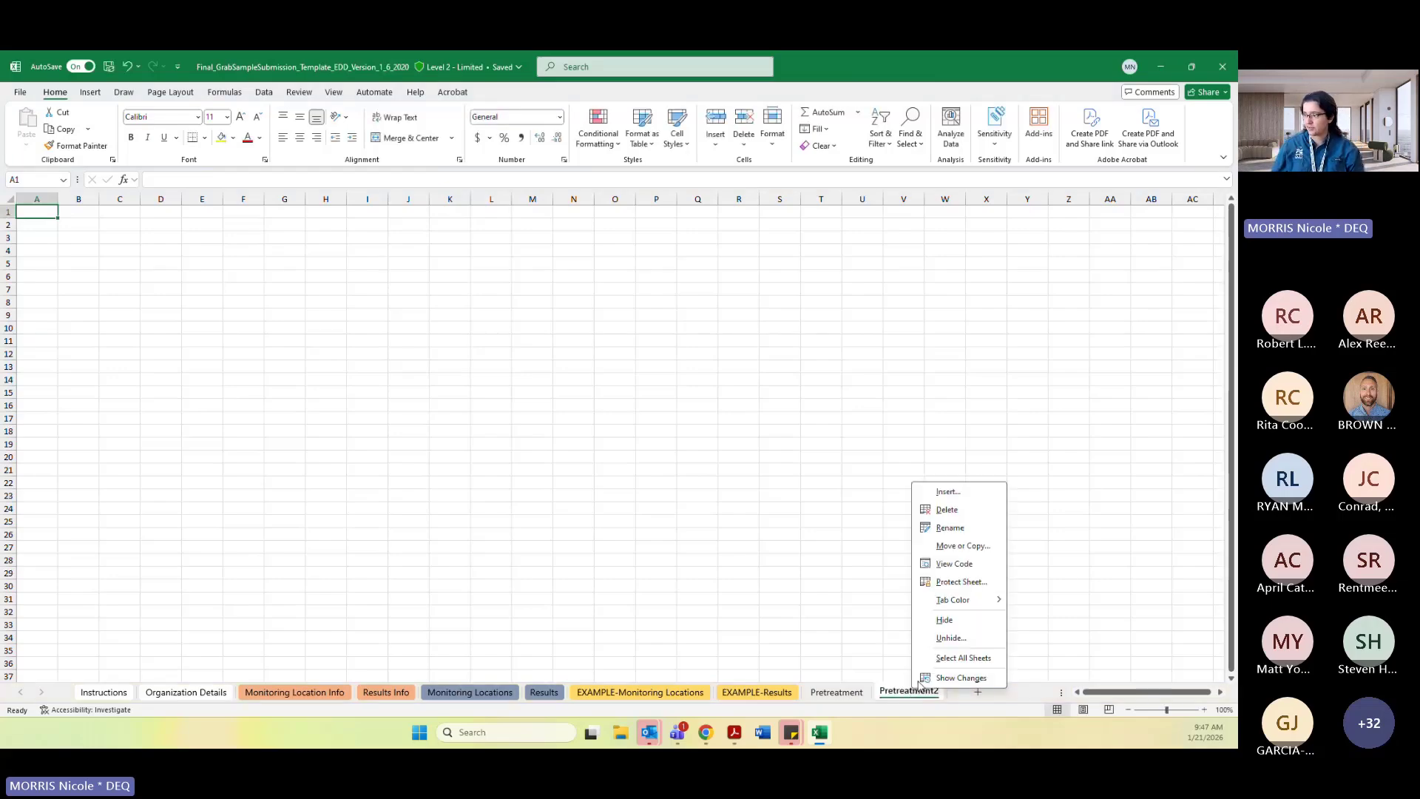
left_click(957, 622)
left_click(699, 385)
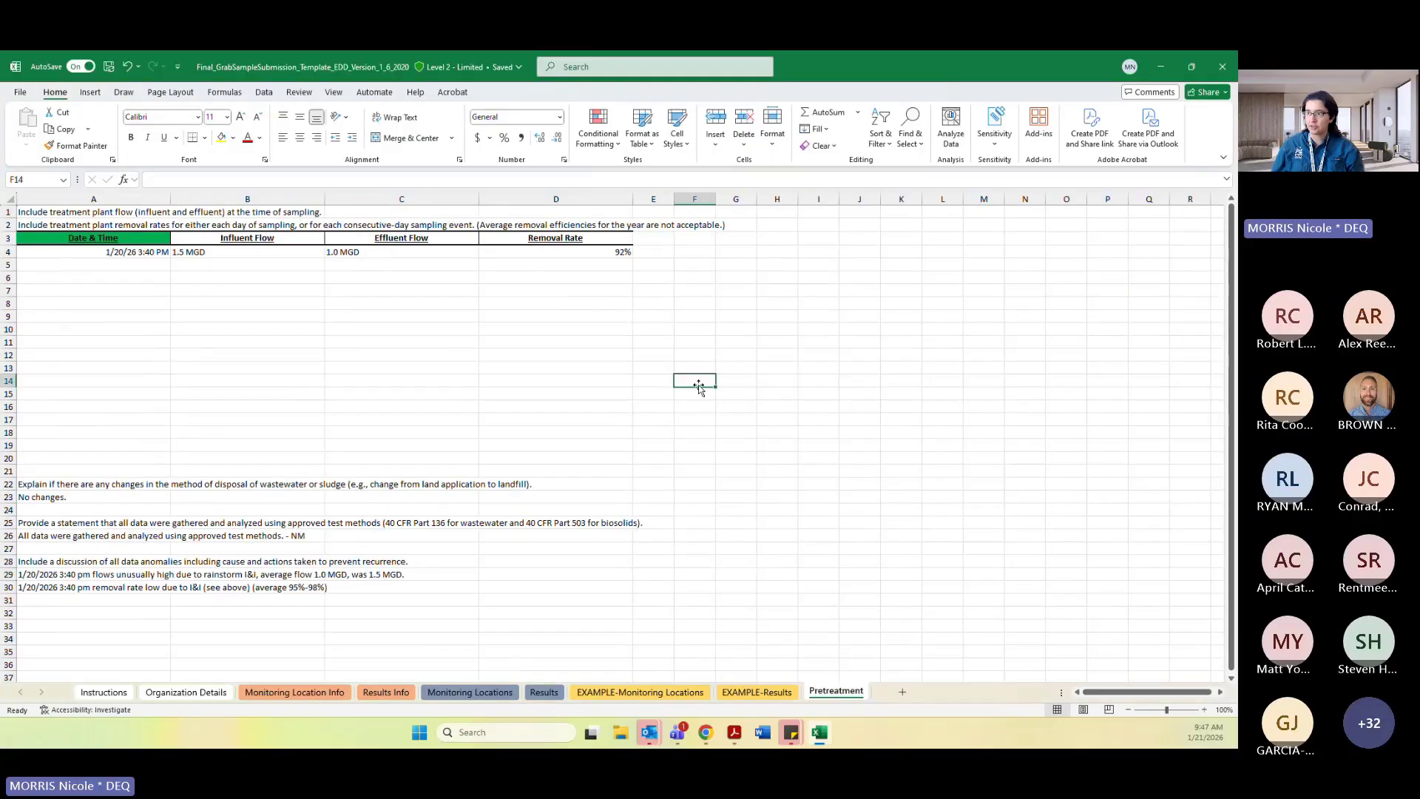
Review the Pretreatment sheet's instruction rows and table headers, briefly comparing with the Results sheet.
left_click(429, 366)
left_click(102, 315)
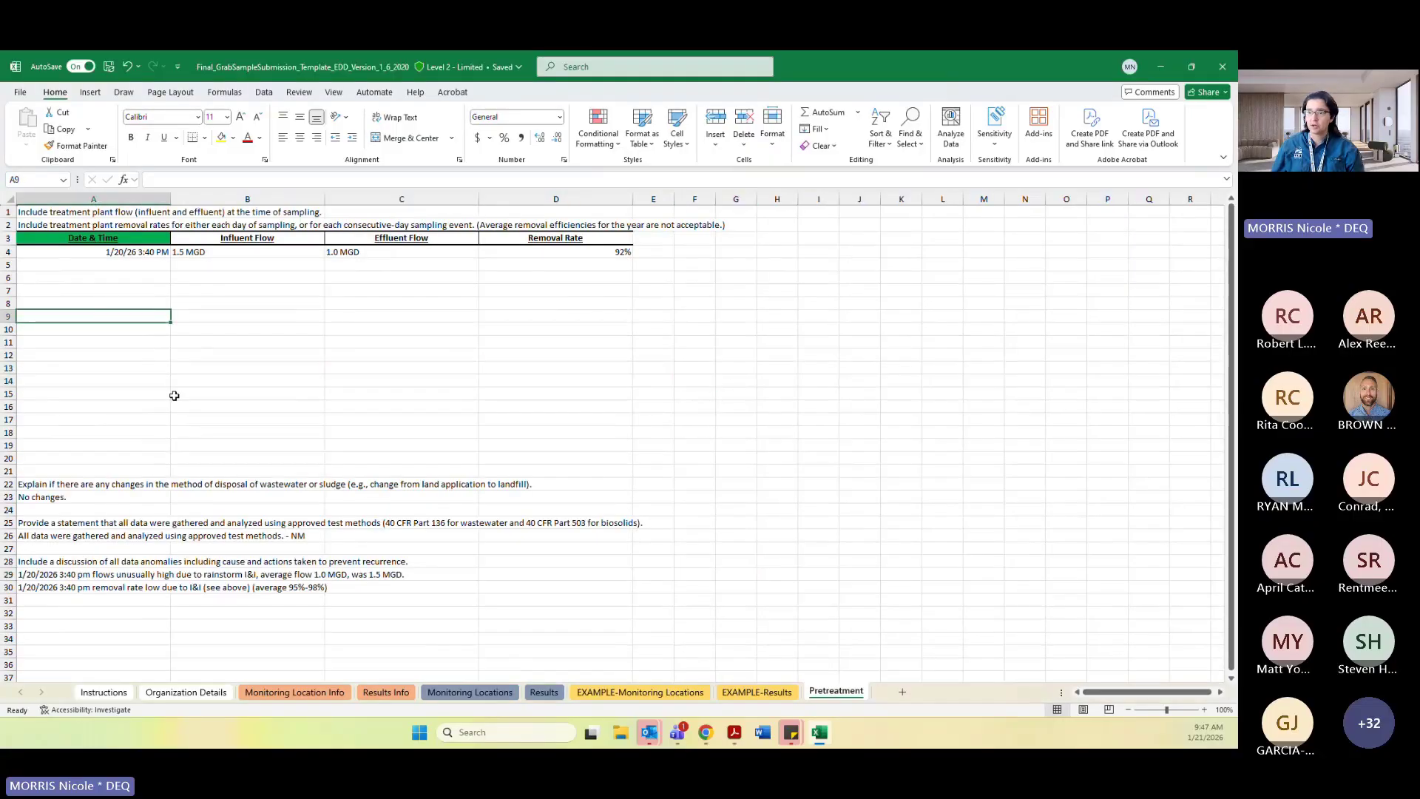
left_click(92, 213)
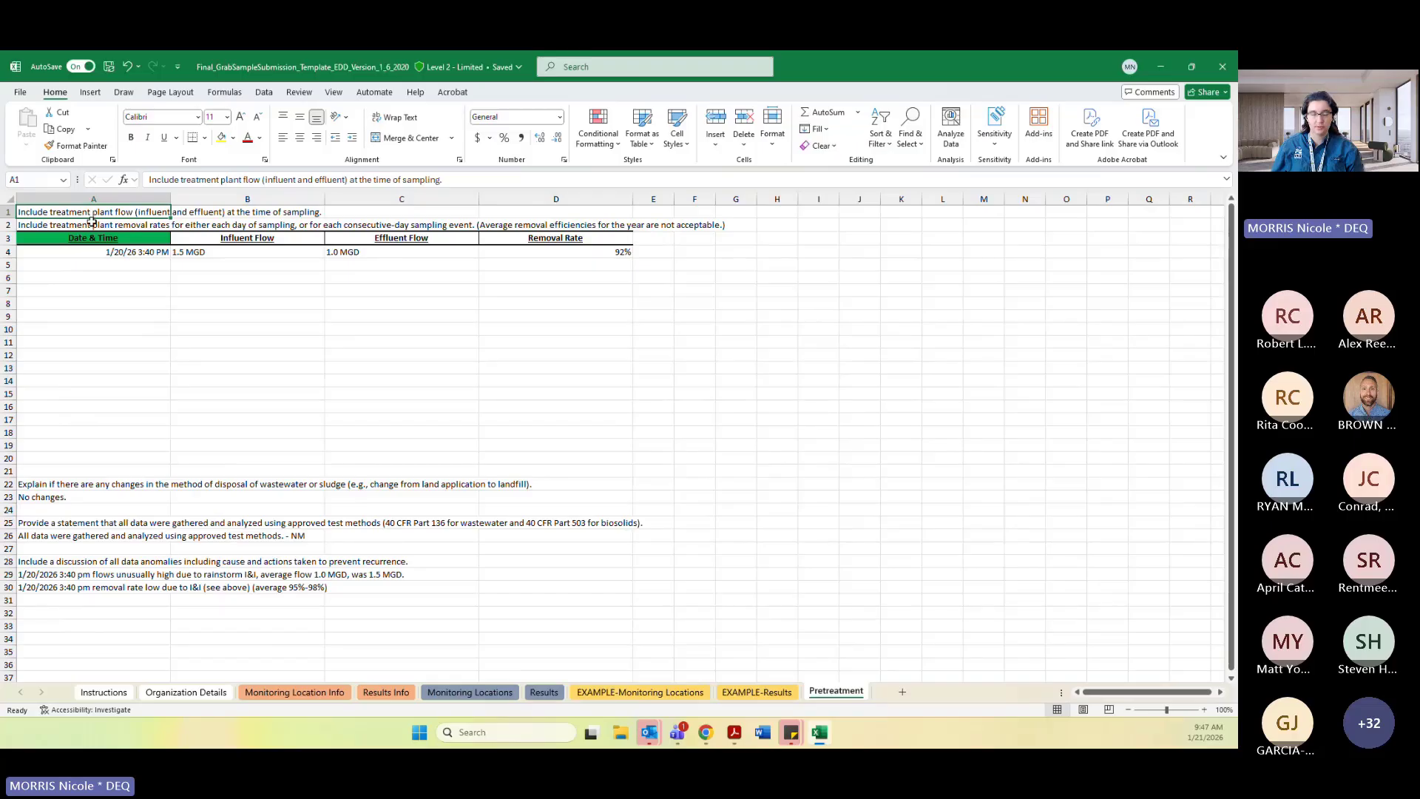
left_click(108, 333)
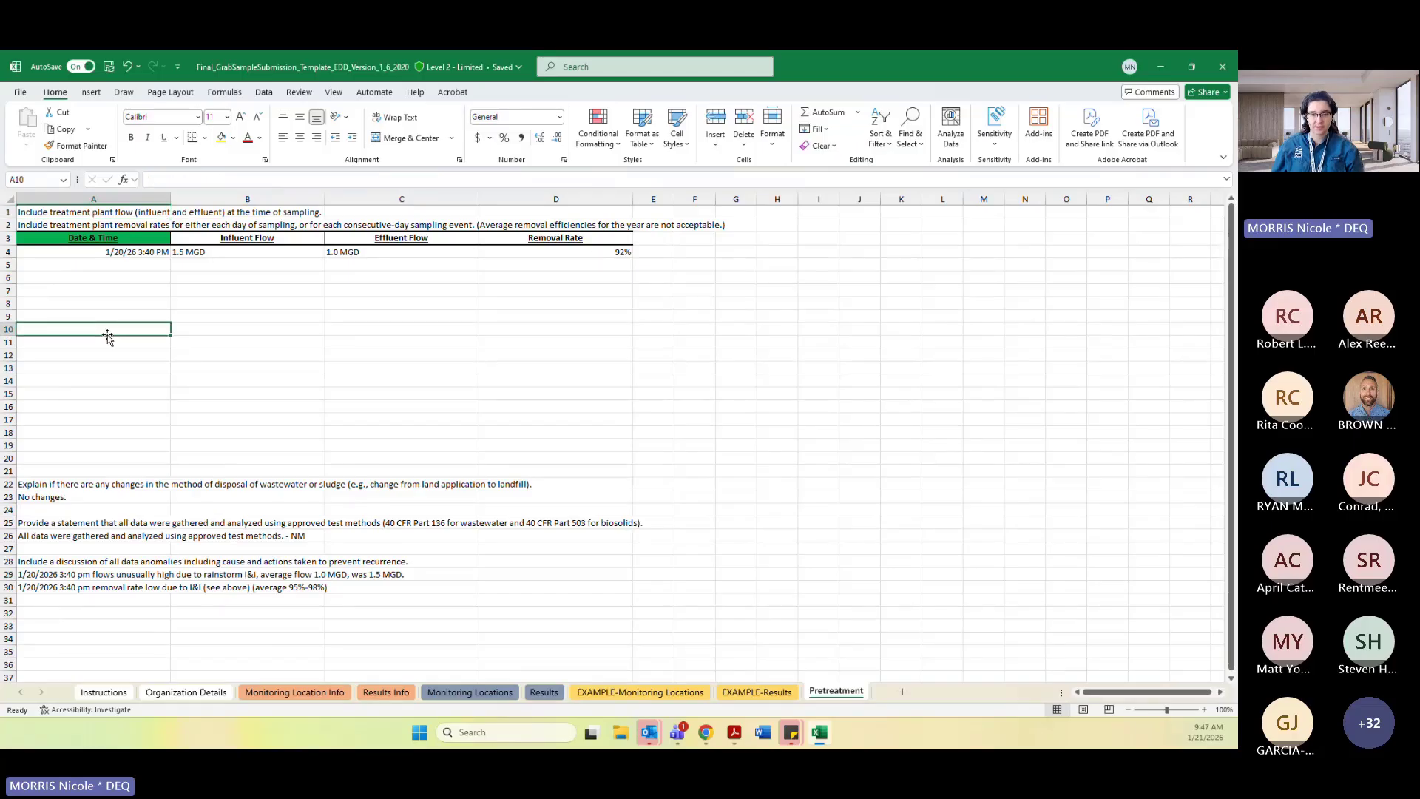
left_click(139, 293)
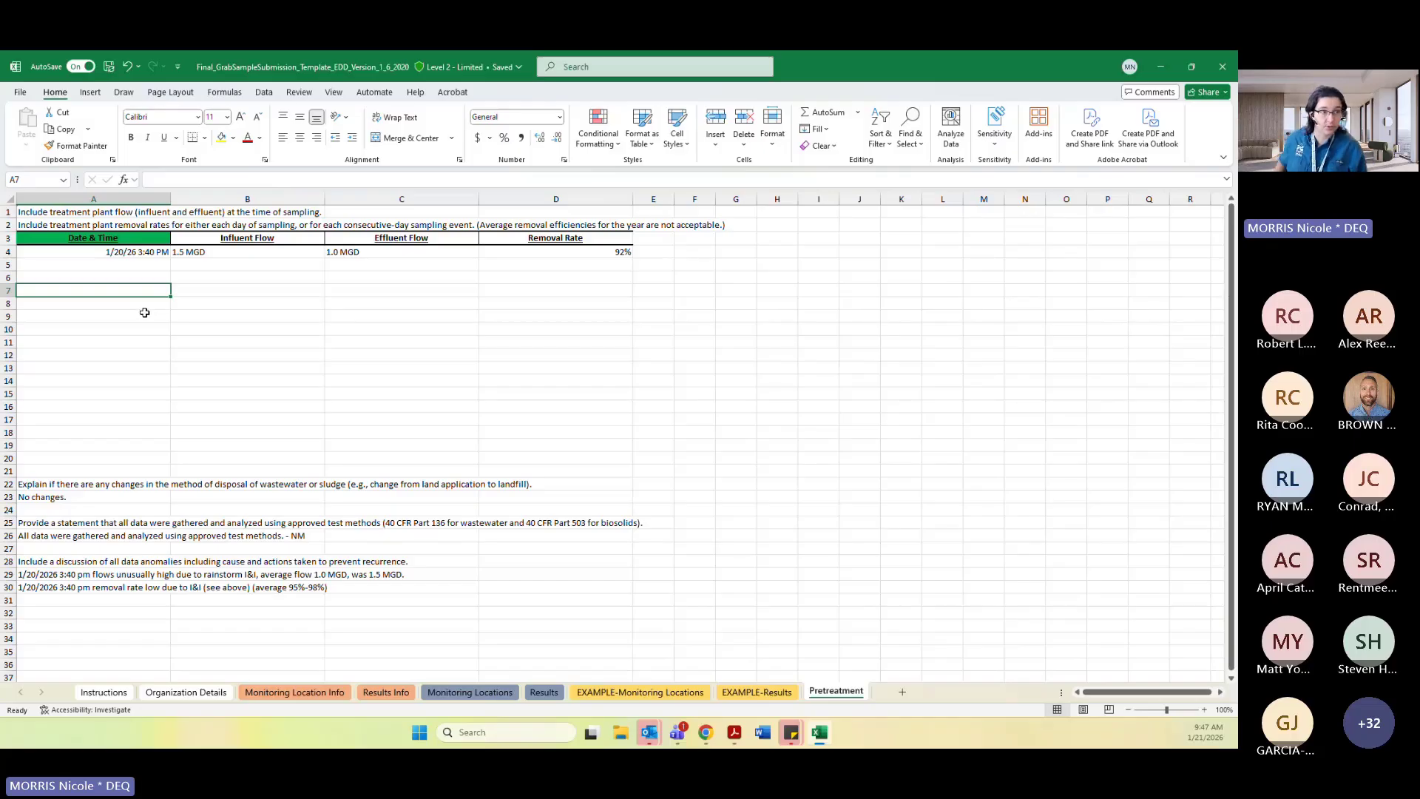
left_click(185, 299)
left_click(69, 210)
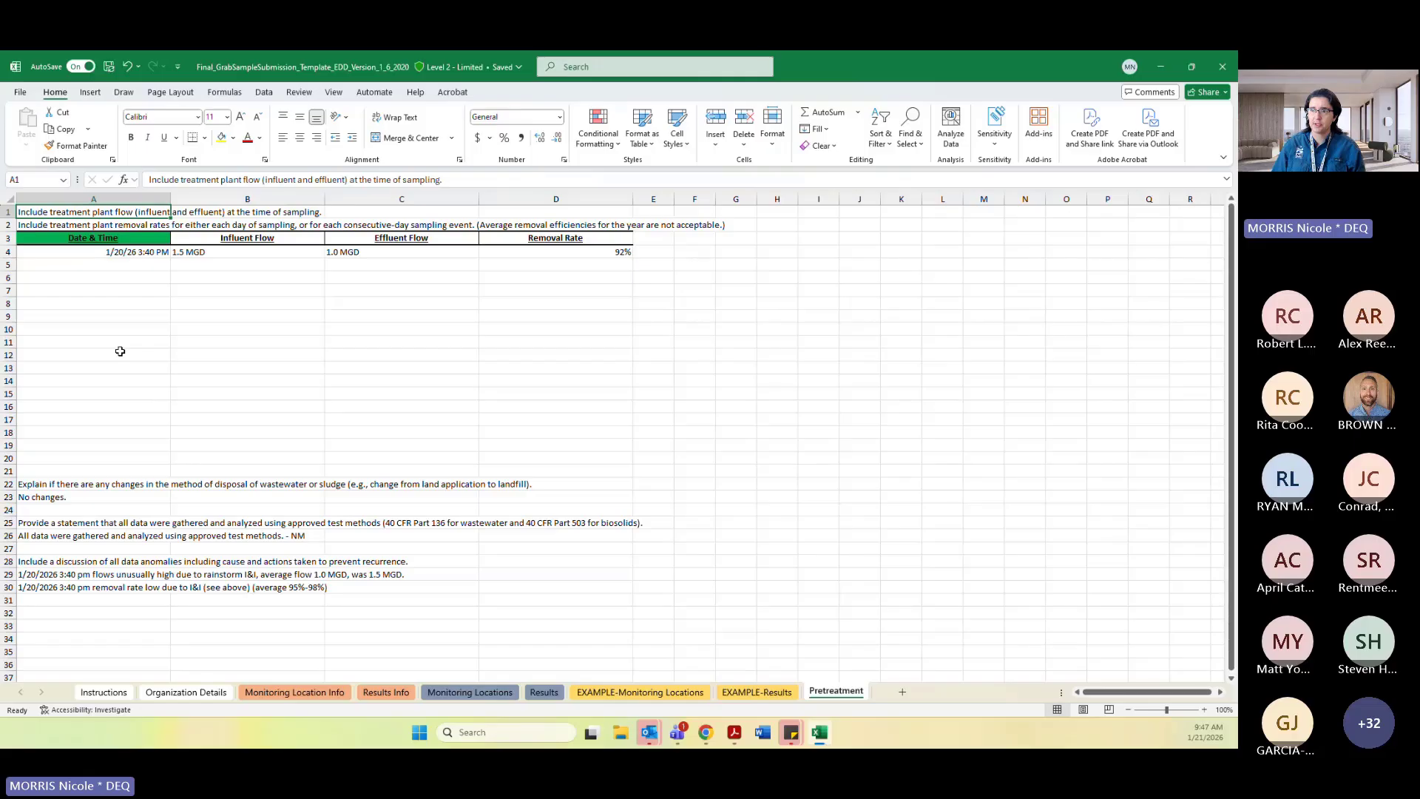
left_click(141, 225)
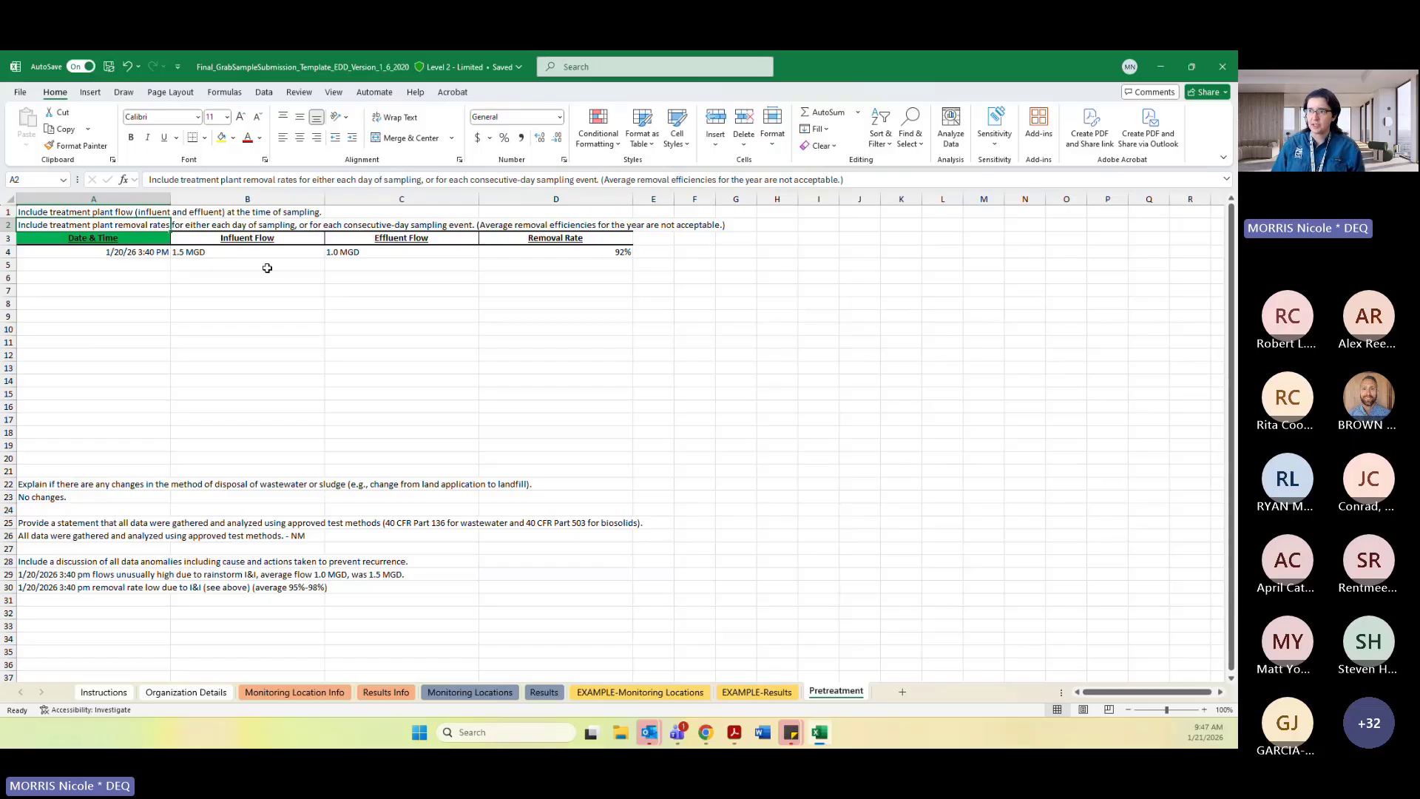
left_click(762, 225)
left_click(185, 314)
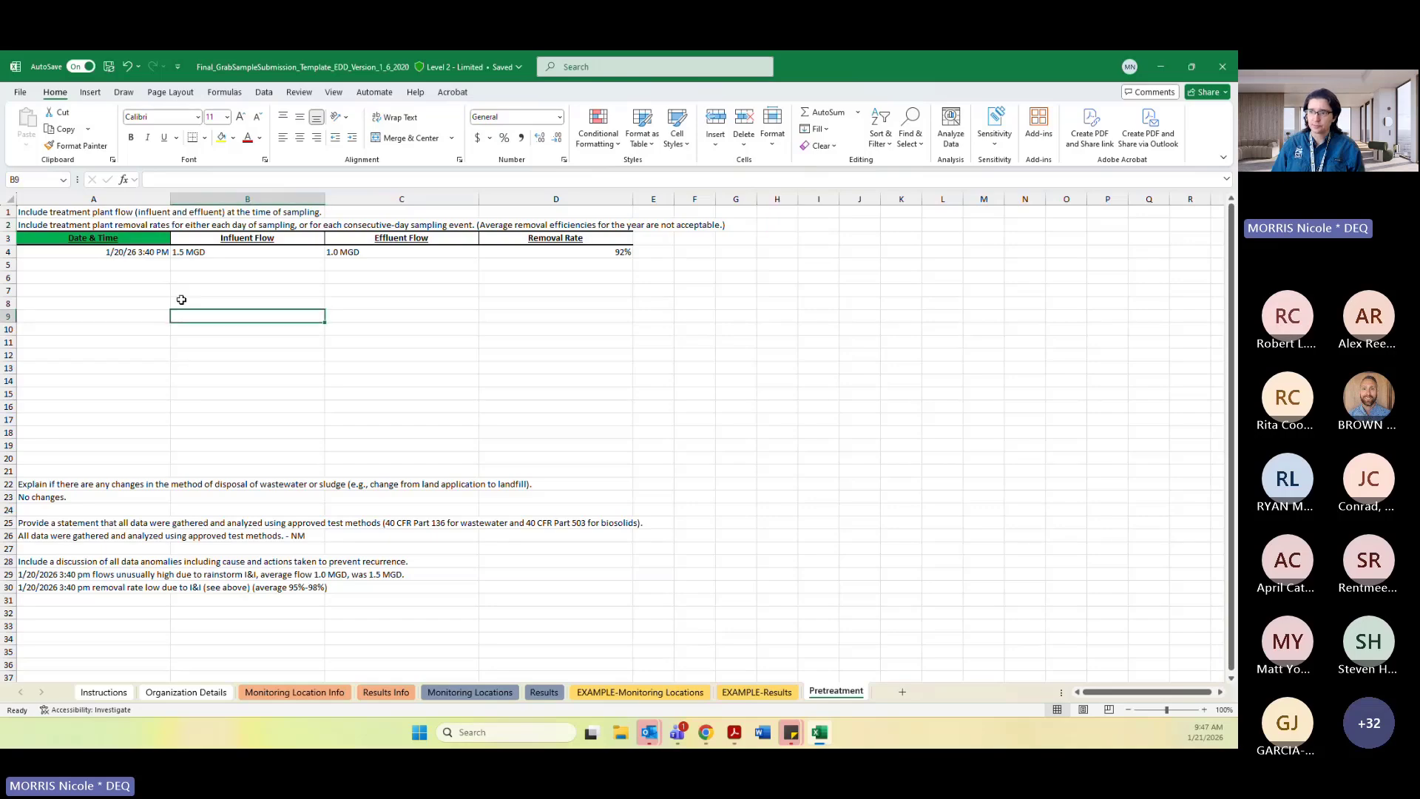
left_click(98, 237)
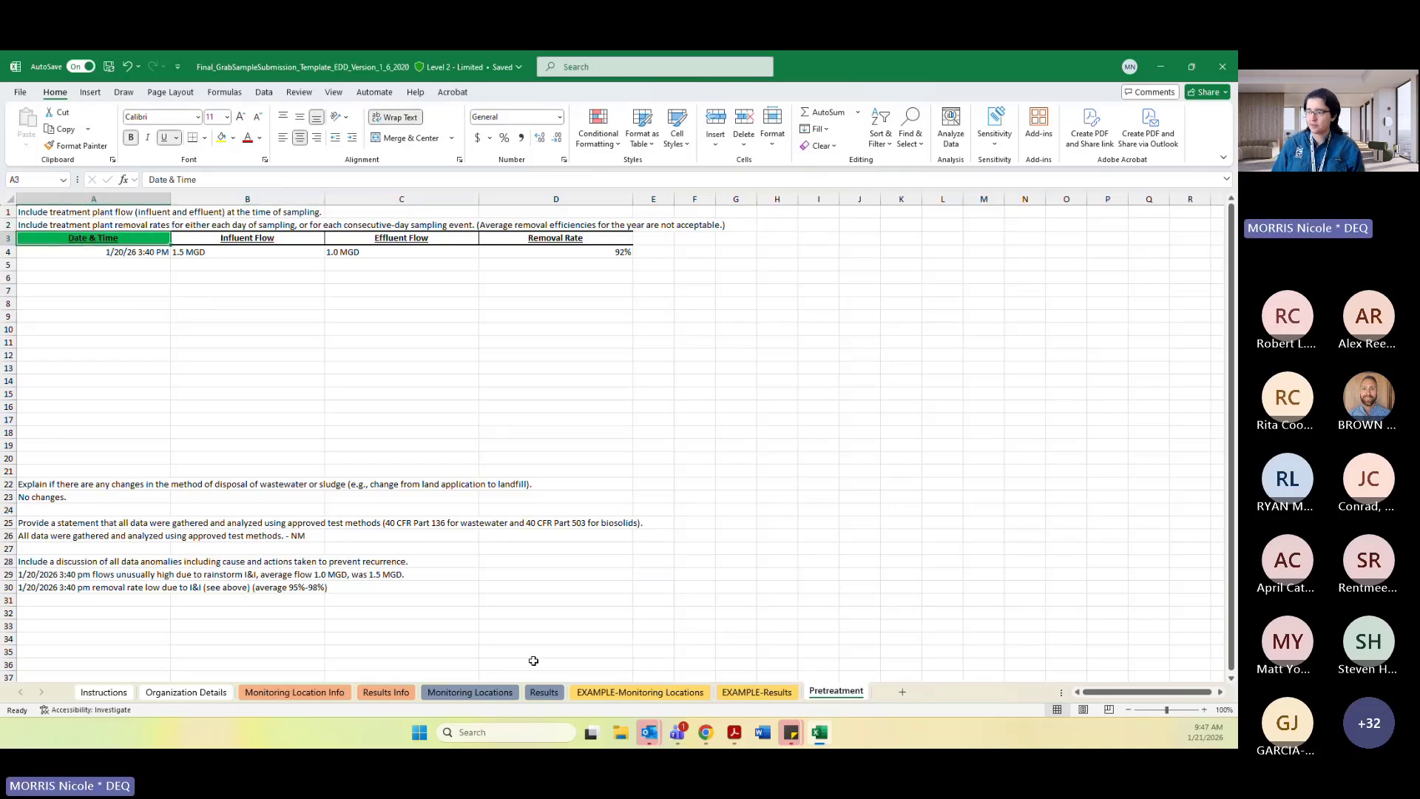
left_click(544, 692)
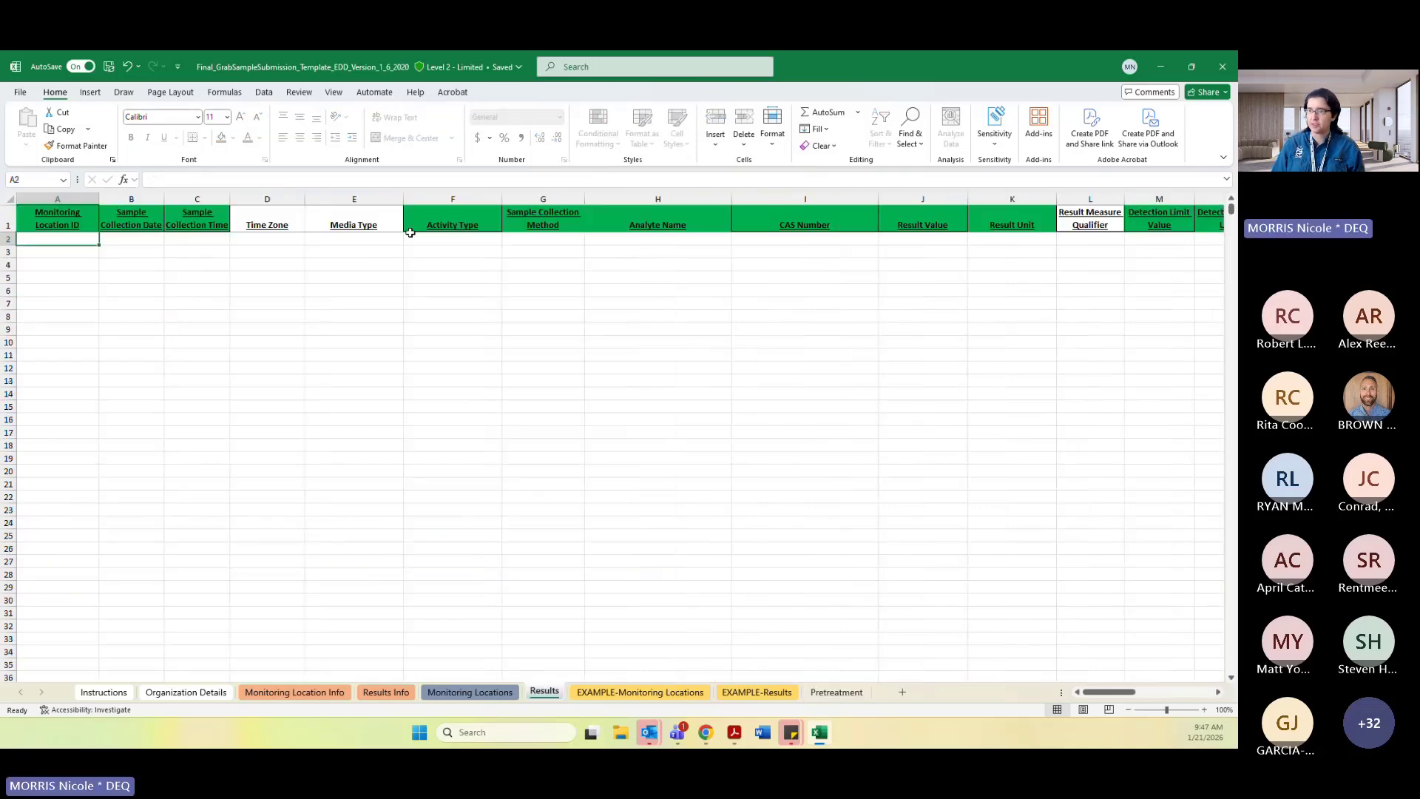
left_click(836, 692)
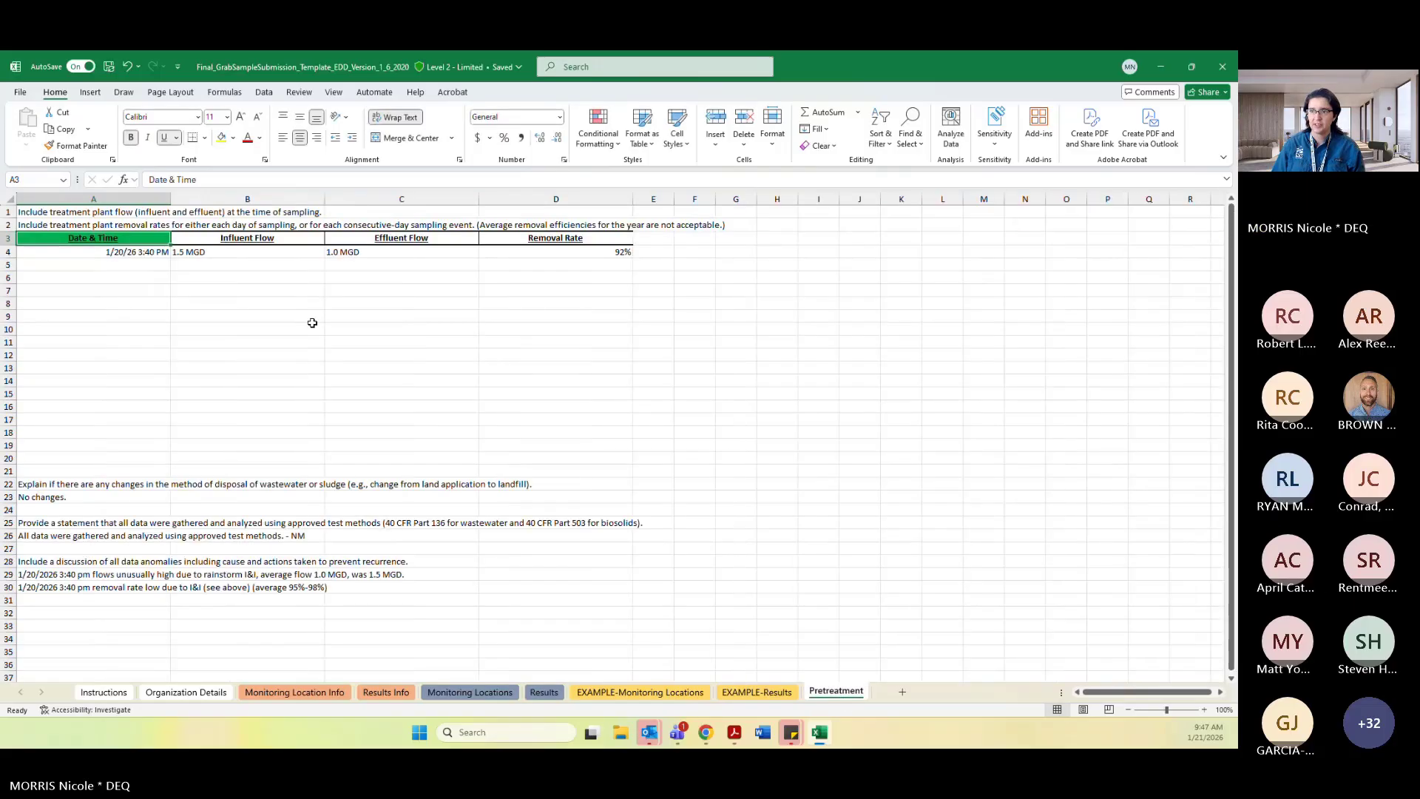
Examine the date and time, influent flow, effluent flow and removal rate entries in the Pretreatment table.
key("ctrl+shift+Right")
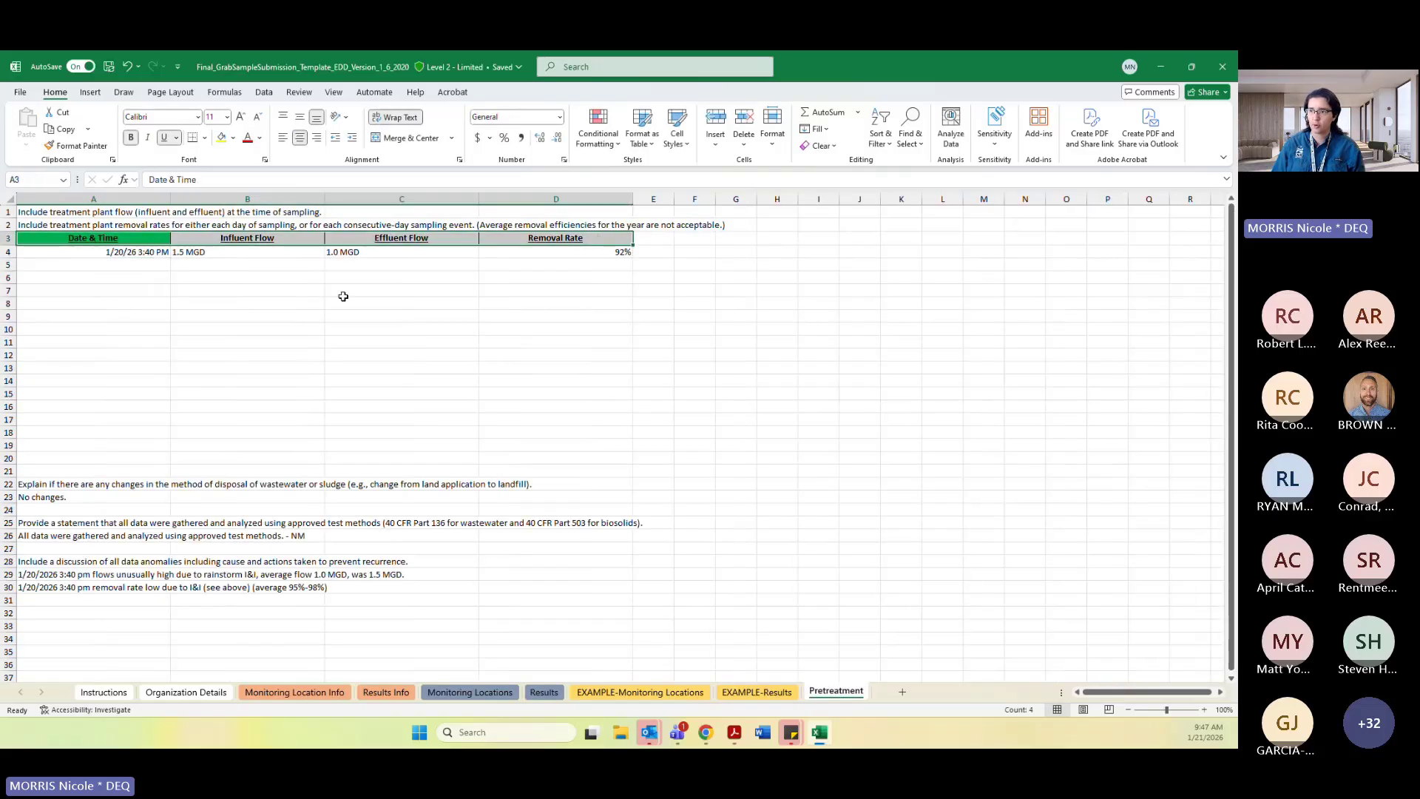
left_click(341, 295)
left_click(303, 293)
left_click(119, 266)
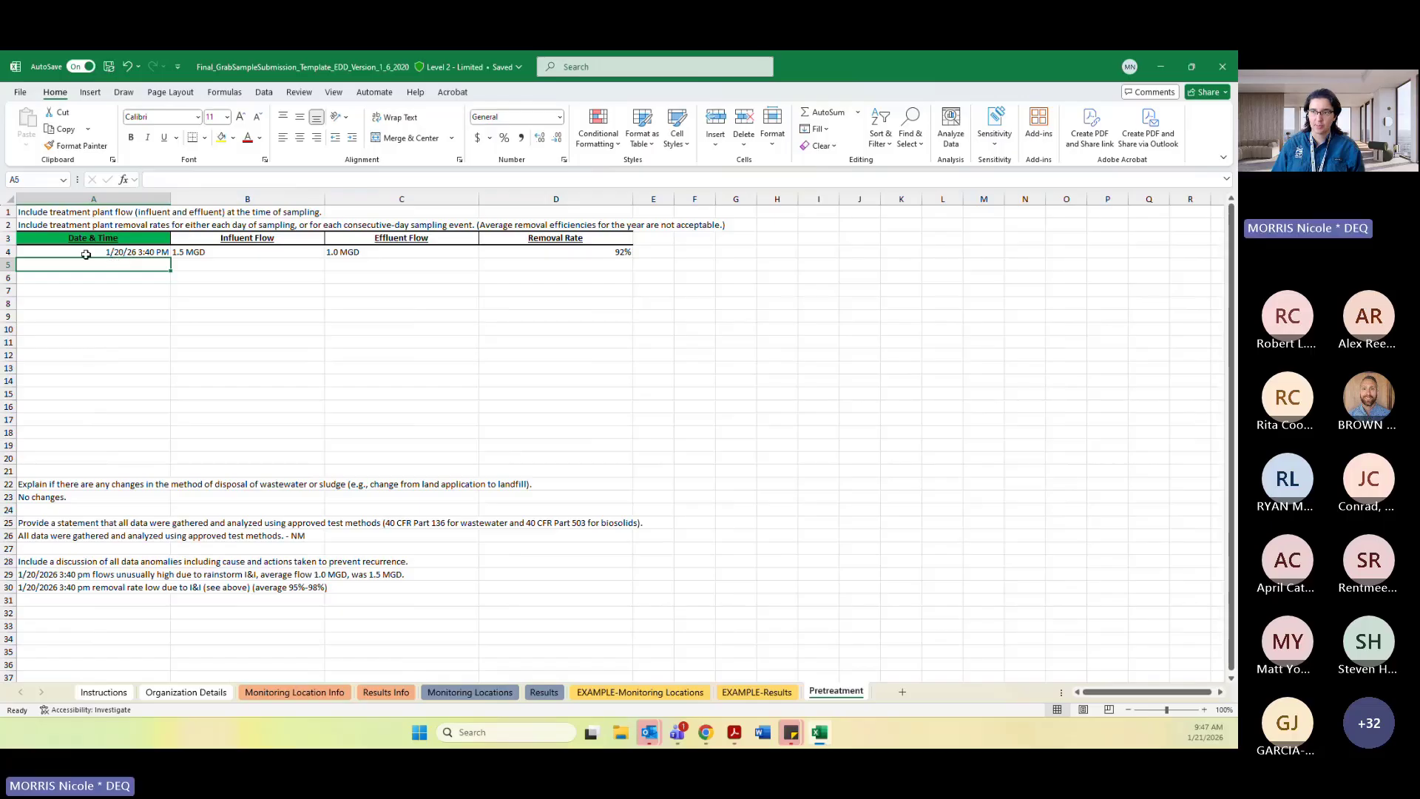
left_click(80, 254)
left_click(200, 254)
left_click(97, 257)
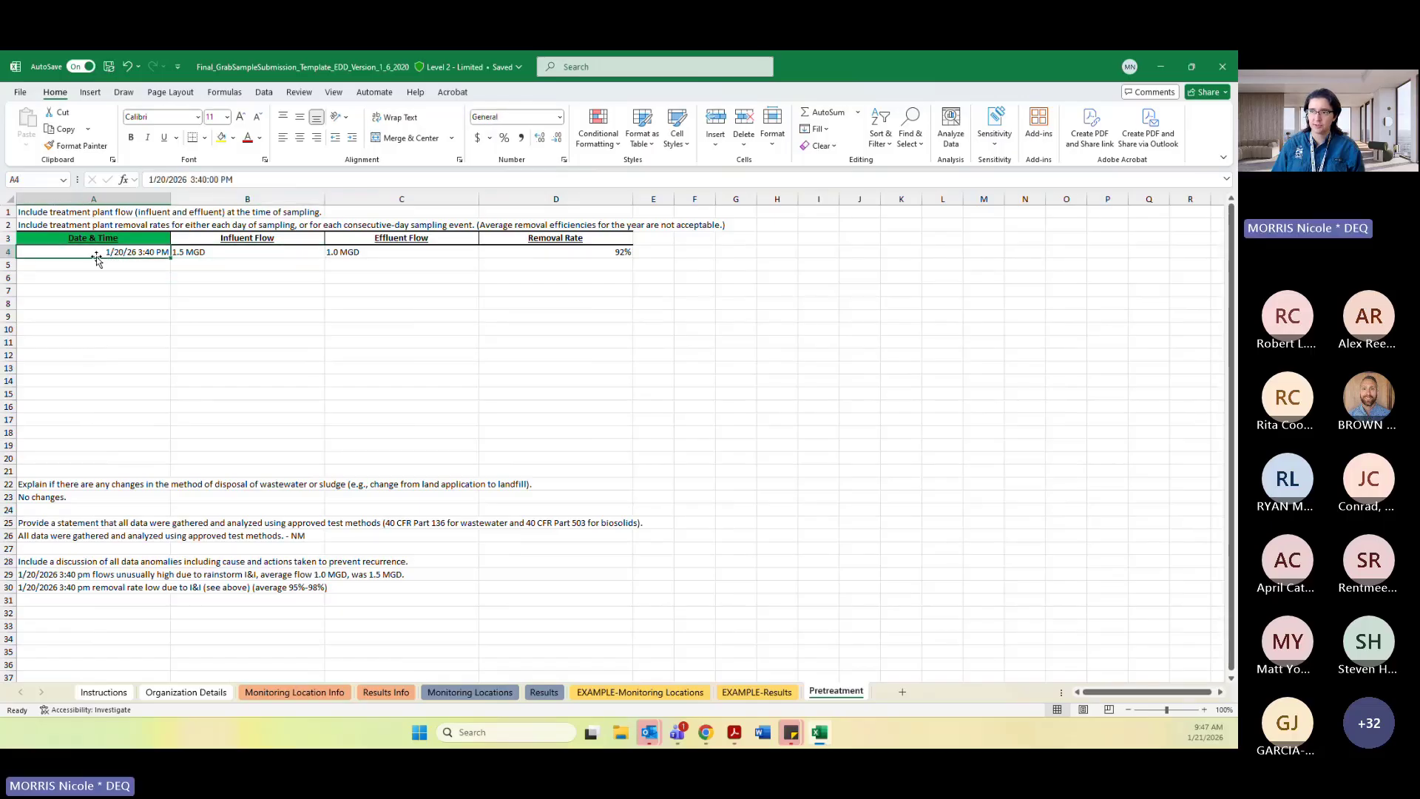
left_click(237, 254)
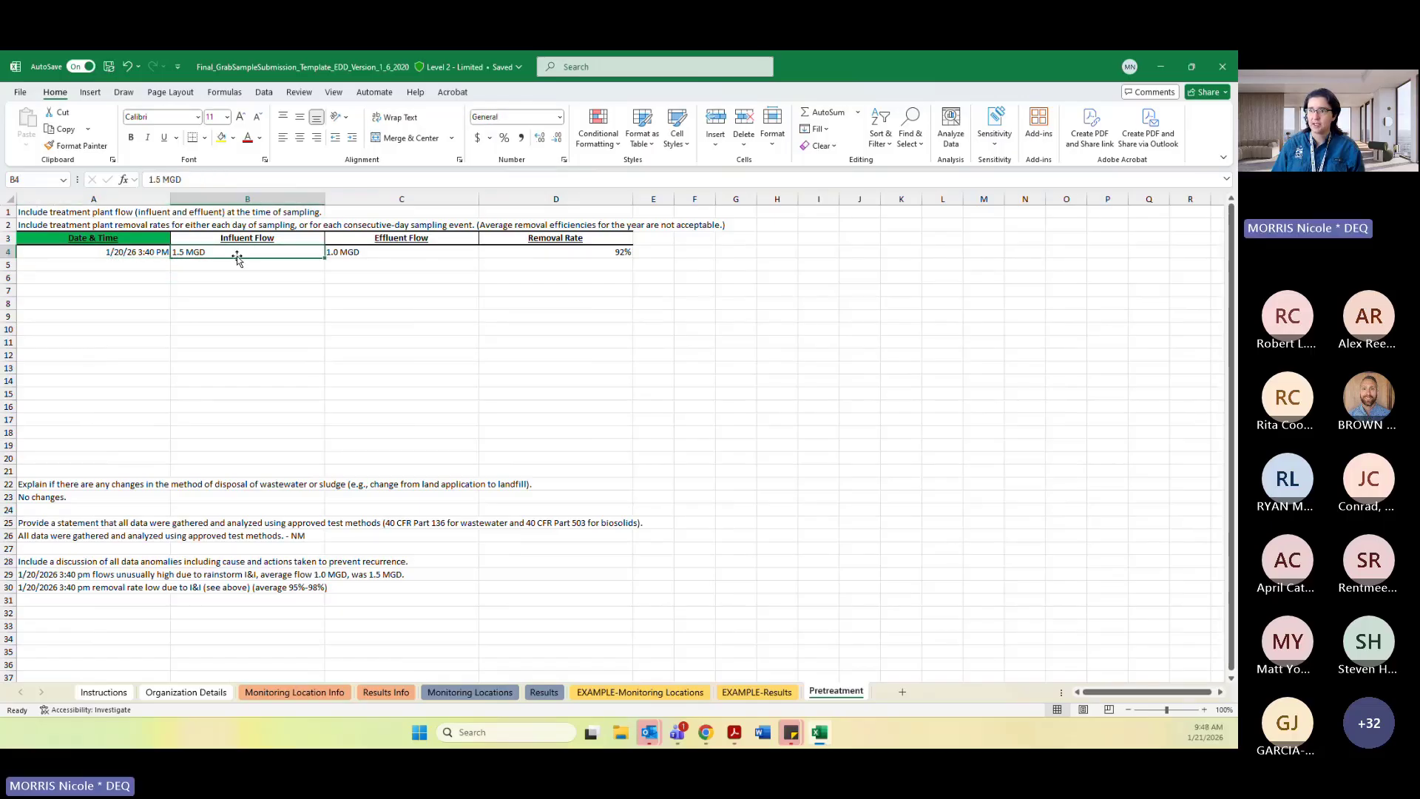
left_click(424, 254)
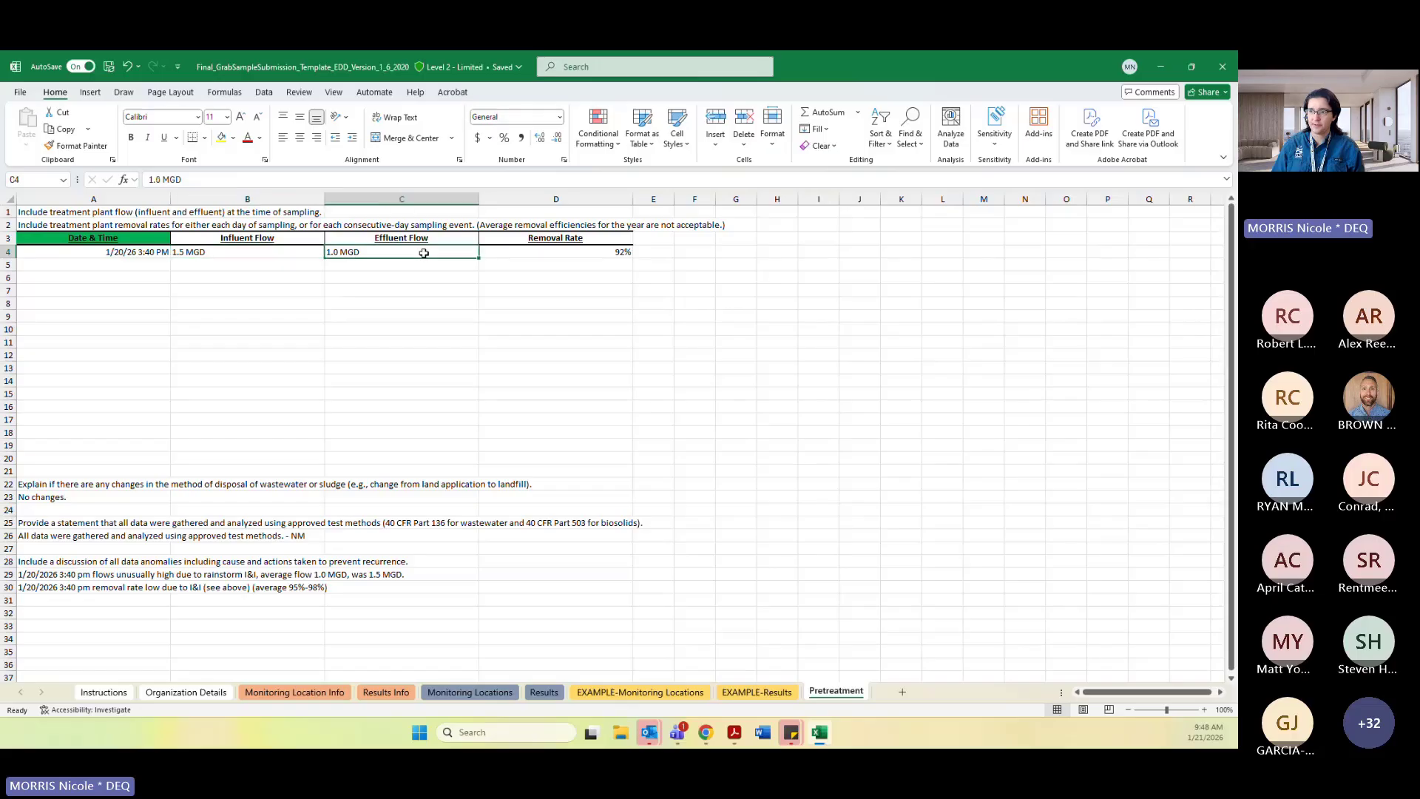
left_click(259, 253)
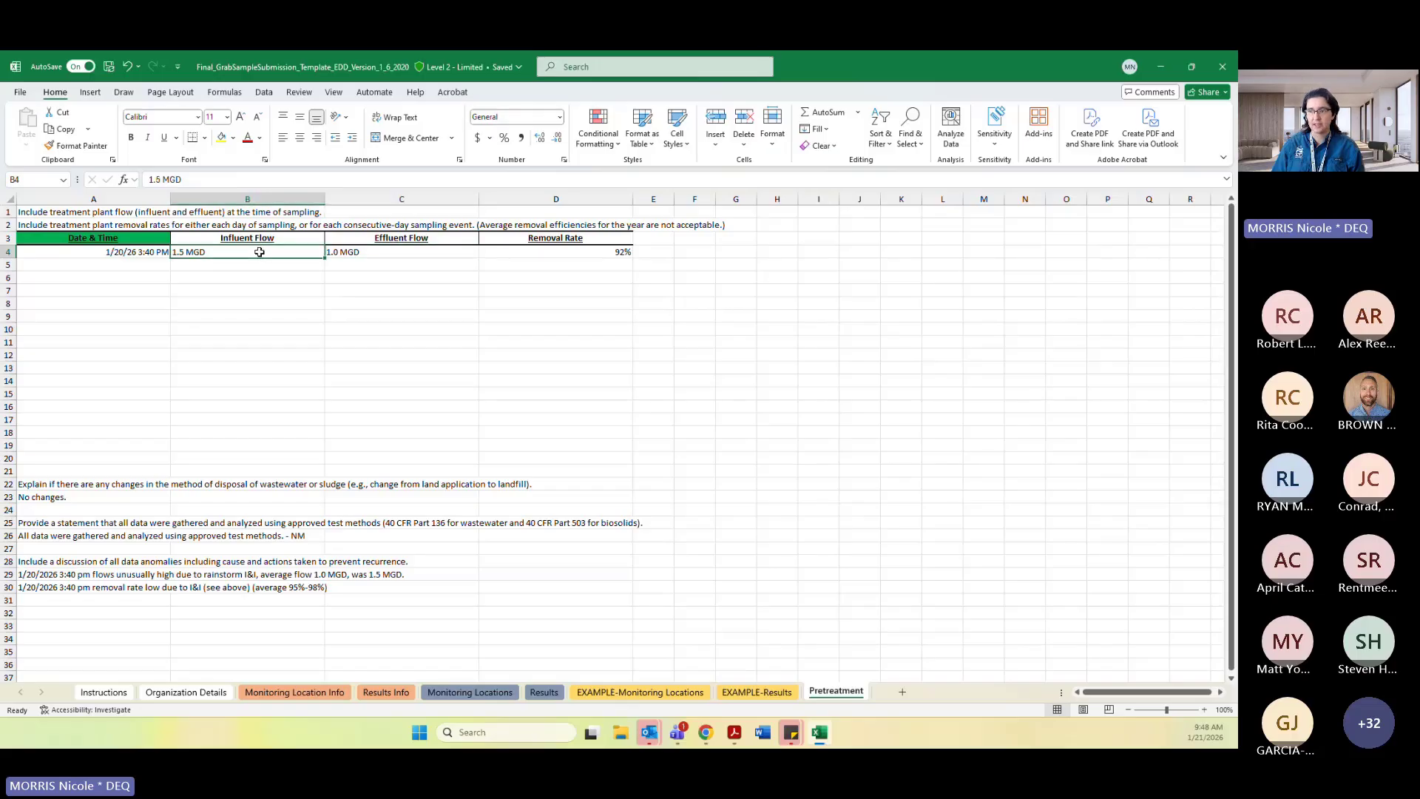
left_click(409, 253)
left_click(244, 256)
left_click(443, 250)
left_click(521, 254)
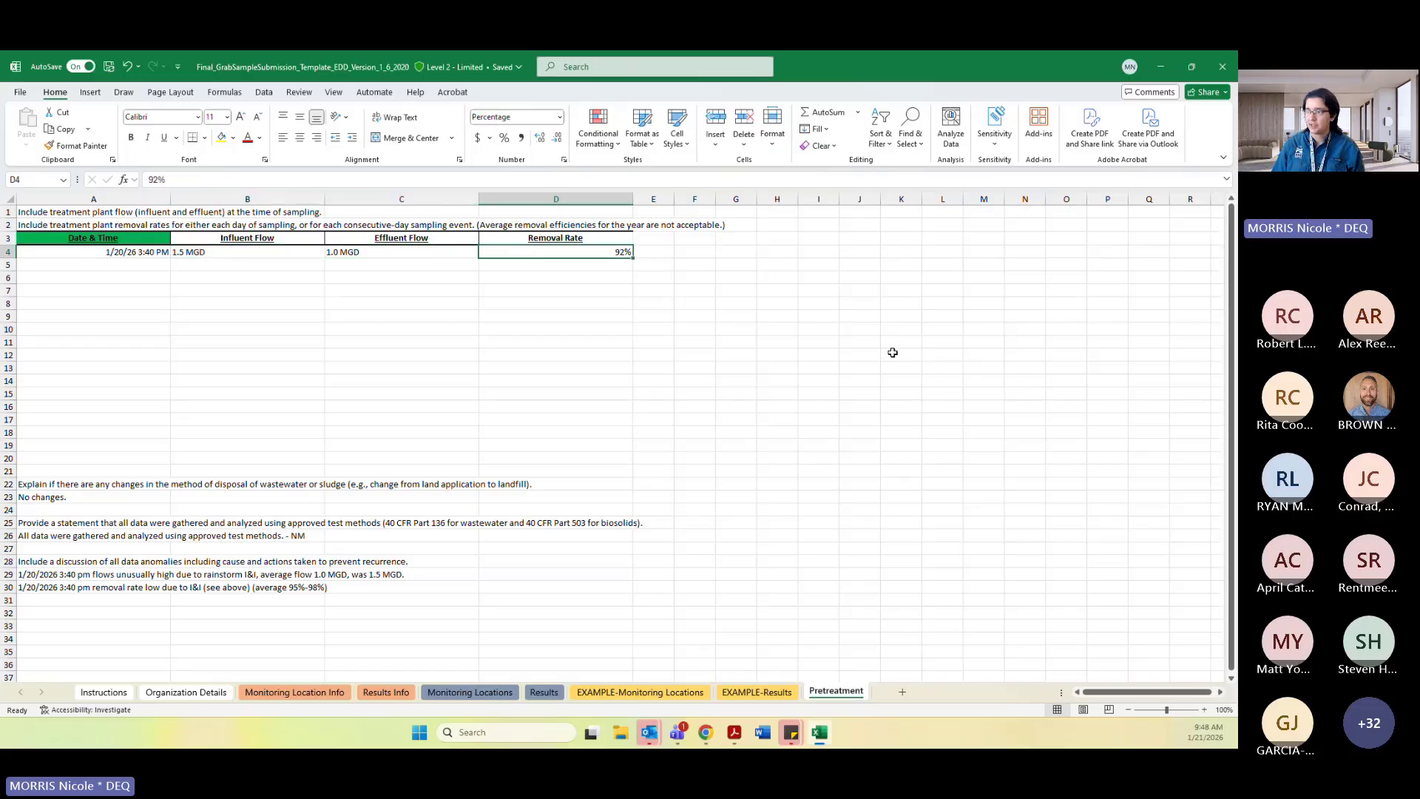
Review the disposal-change, approved test methods and data anomaly statements in the Pretreatment sheet.
left_click(556, 365)
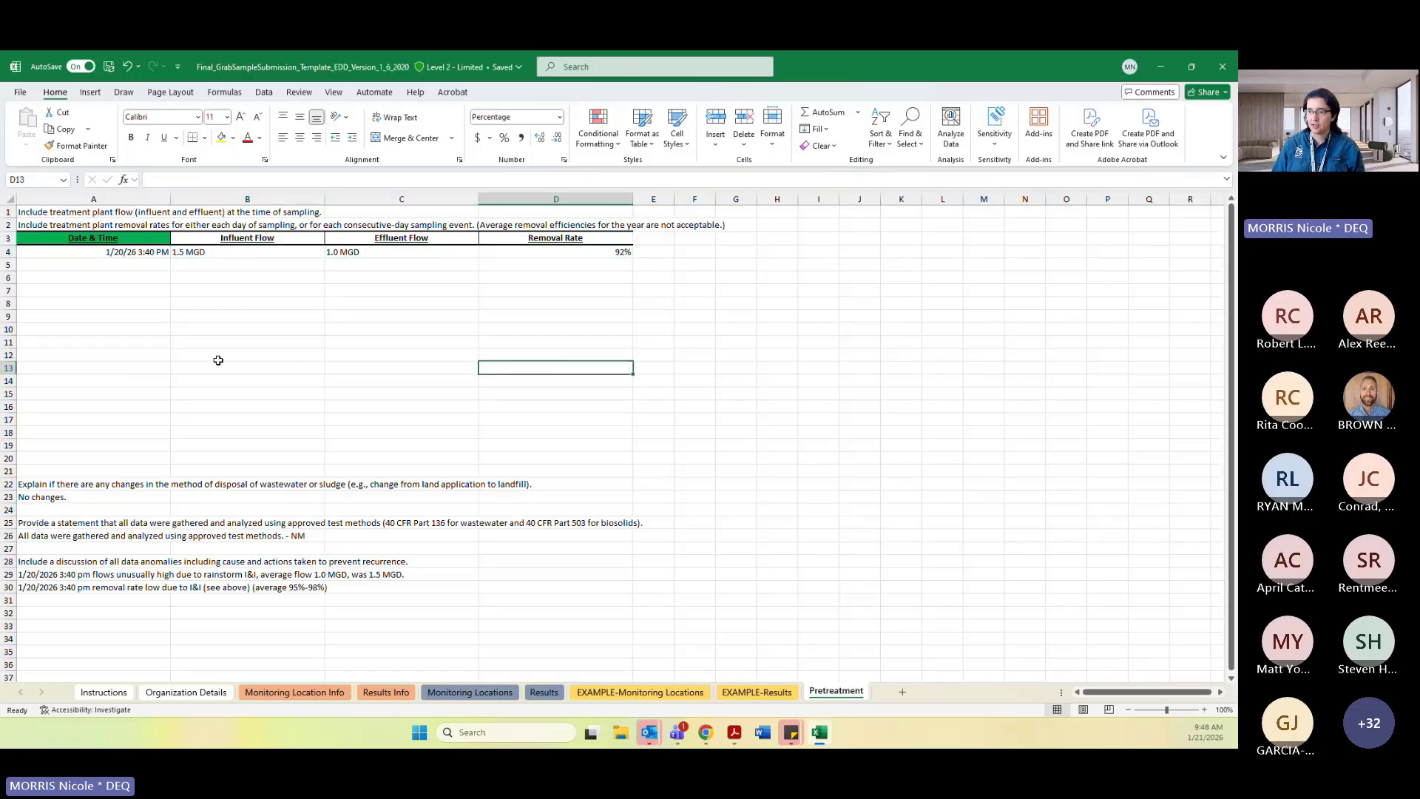
left_click(453, 342)
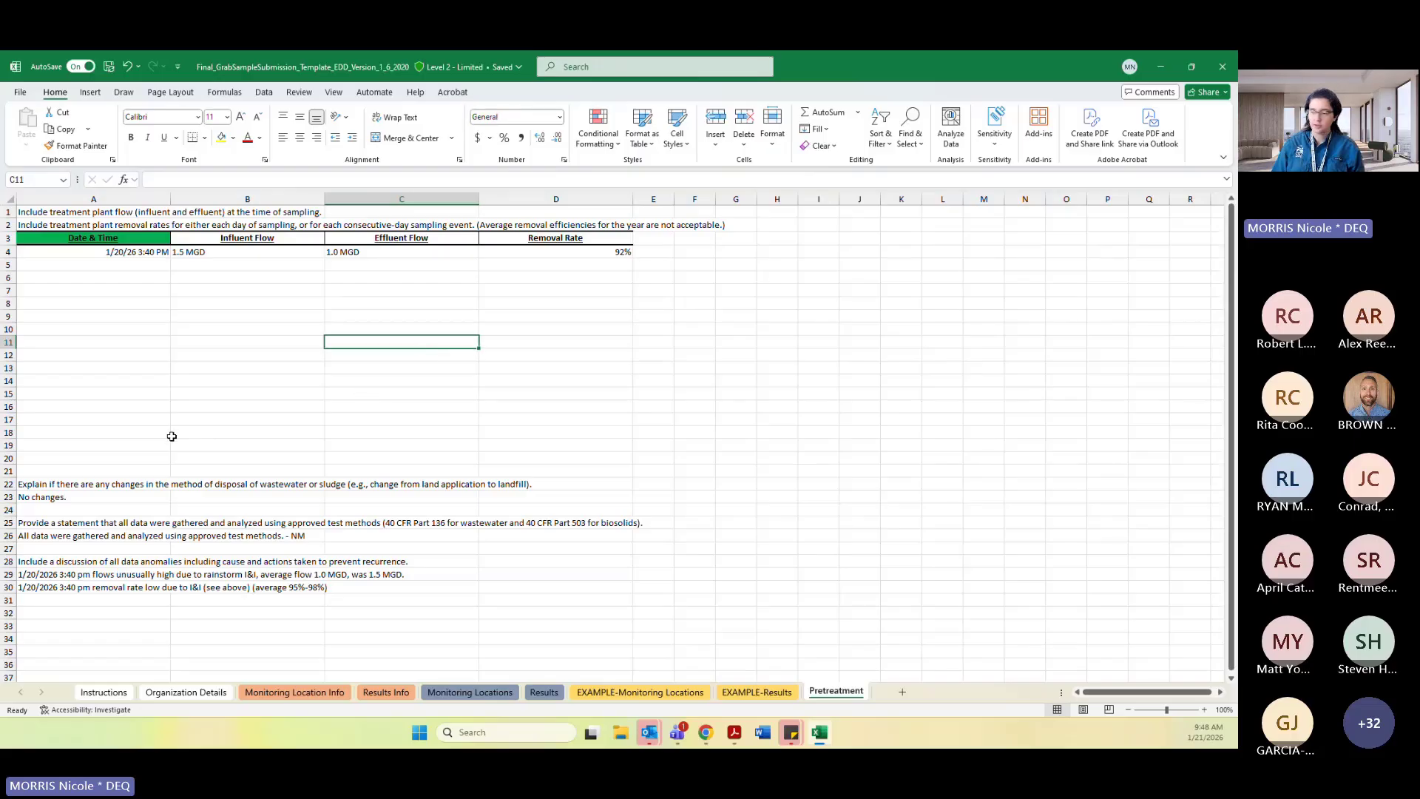
left_click(77, 445)
left_click(90, 481)
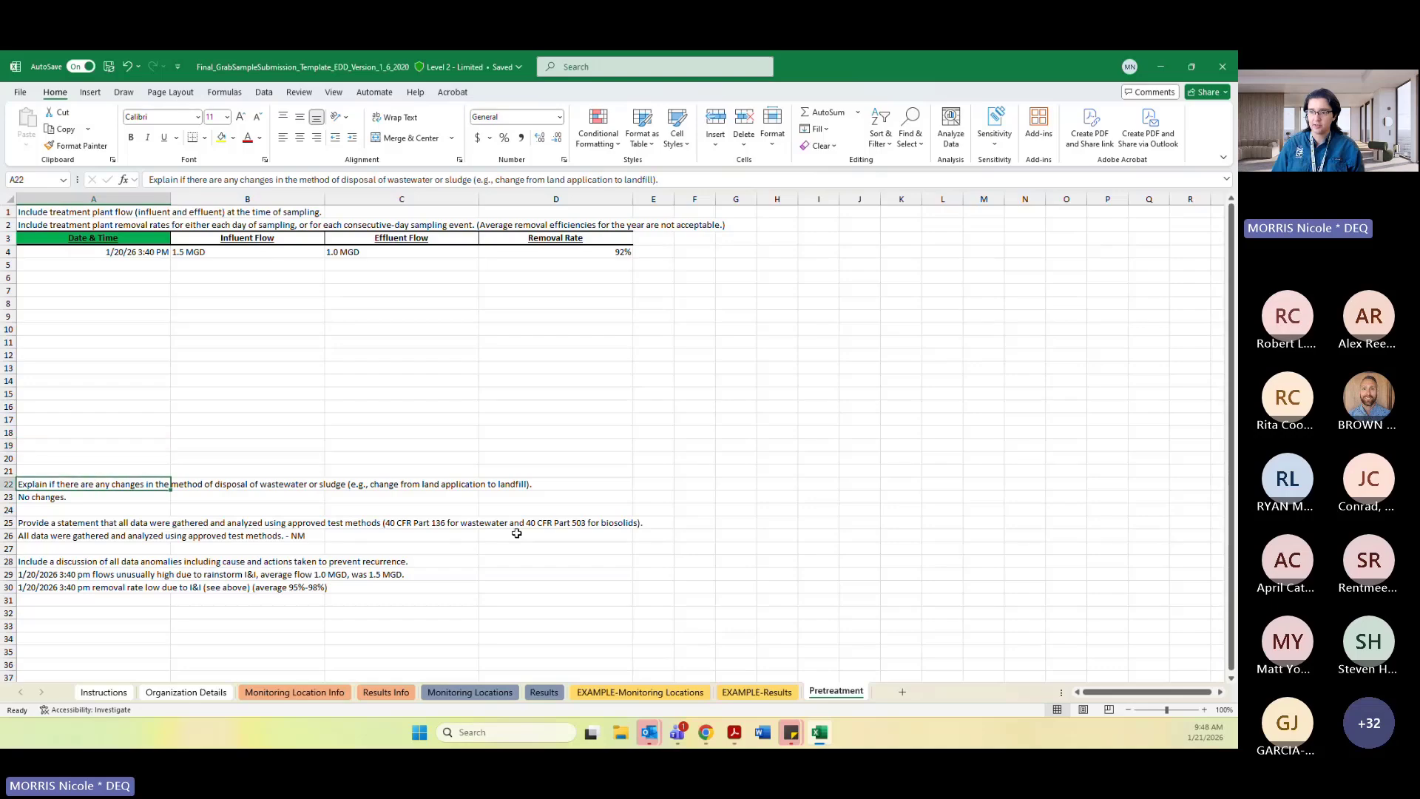
left_click(254, 494)
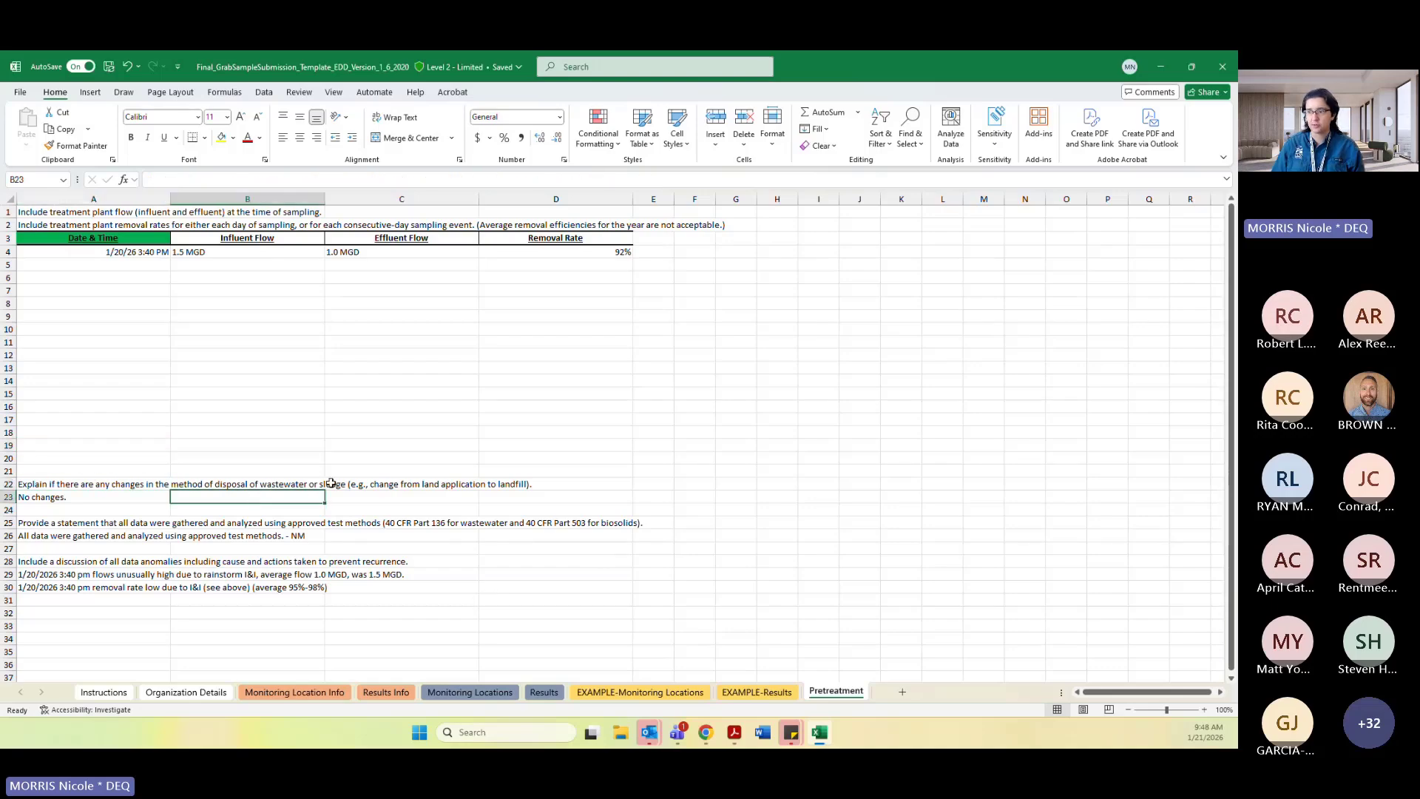
left_click(398, 484)
left_click(81, 484)
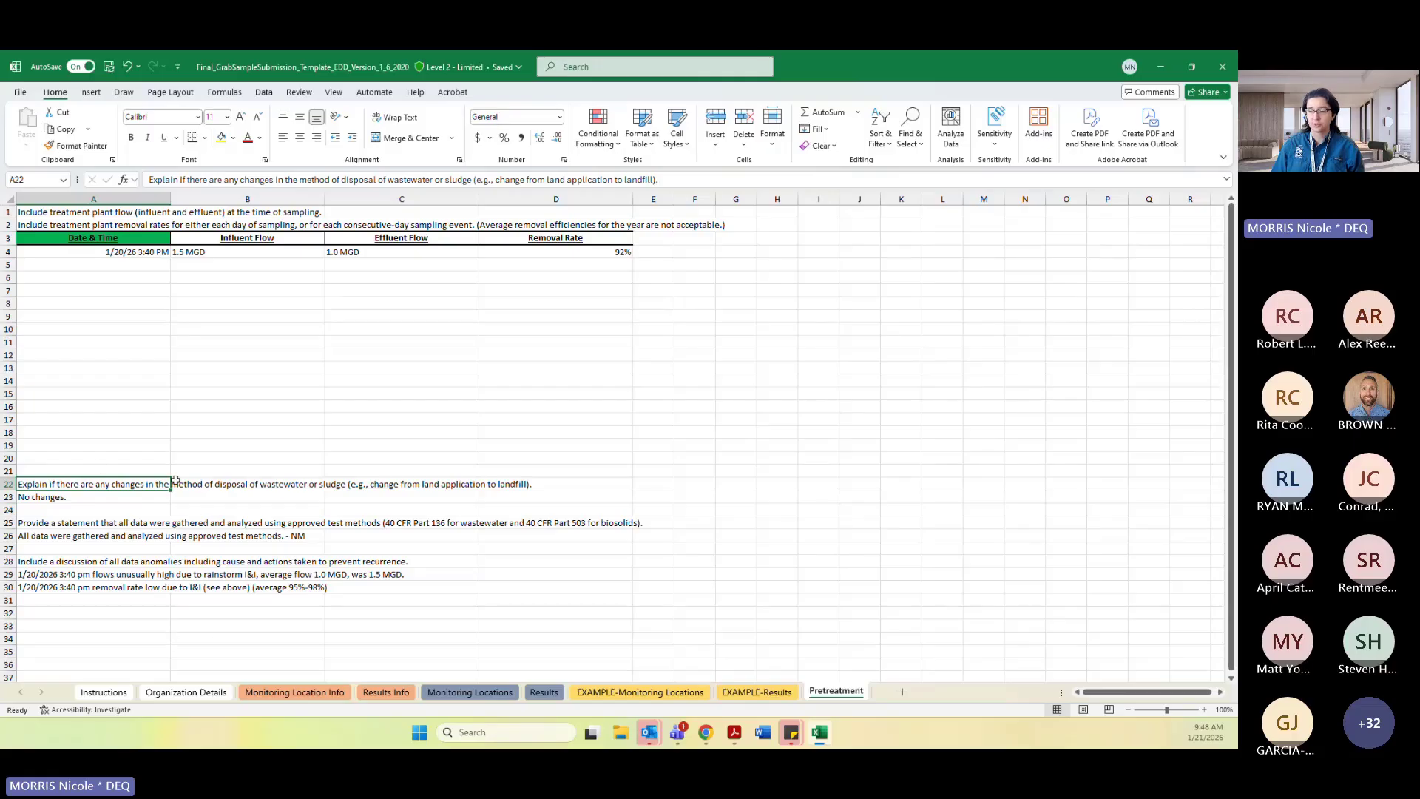
left_click(117, 494)
left_click(123, 482)
left_click(122, 501)
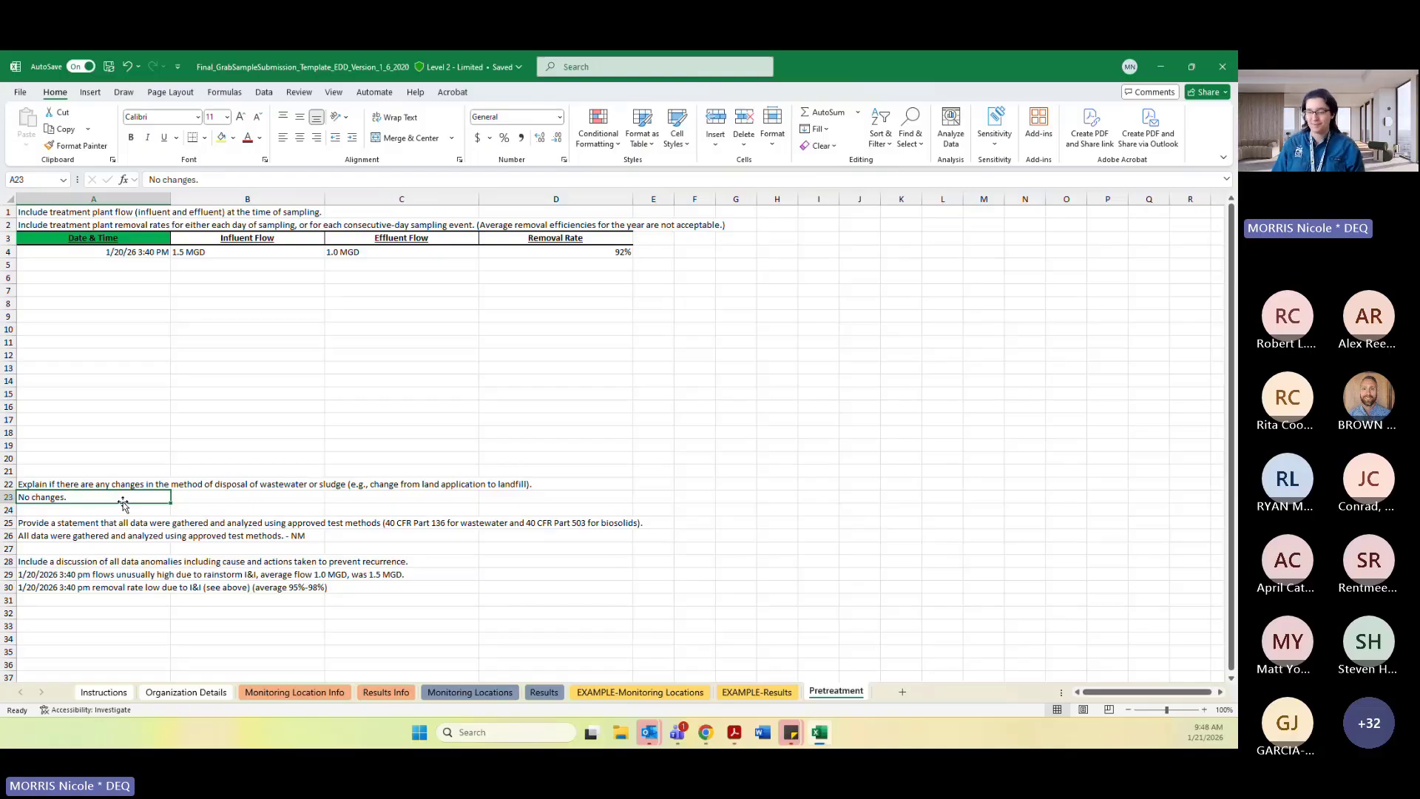
Review the disposal-change question and its answer in rows 22 and 23 of the Pretreatment sheet.
left_click(151, 472)
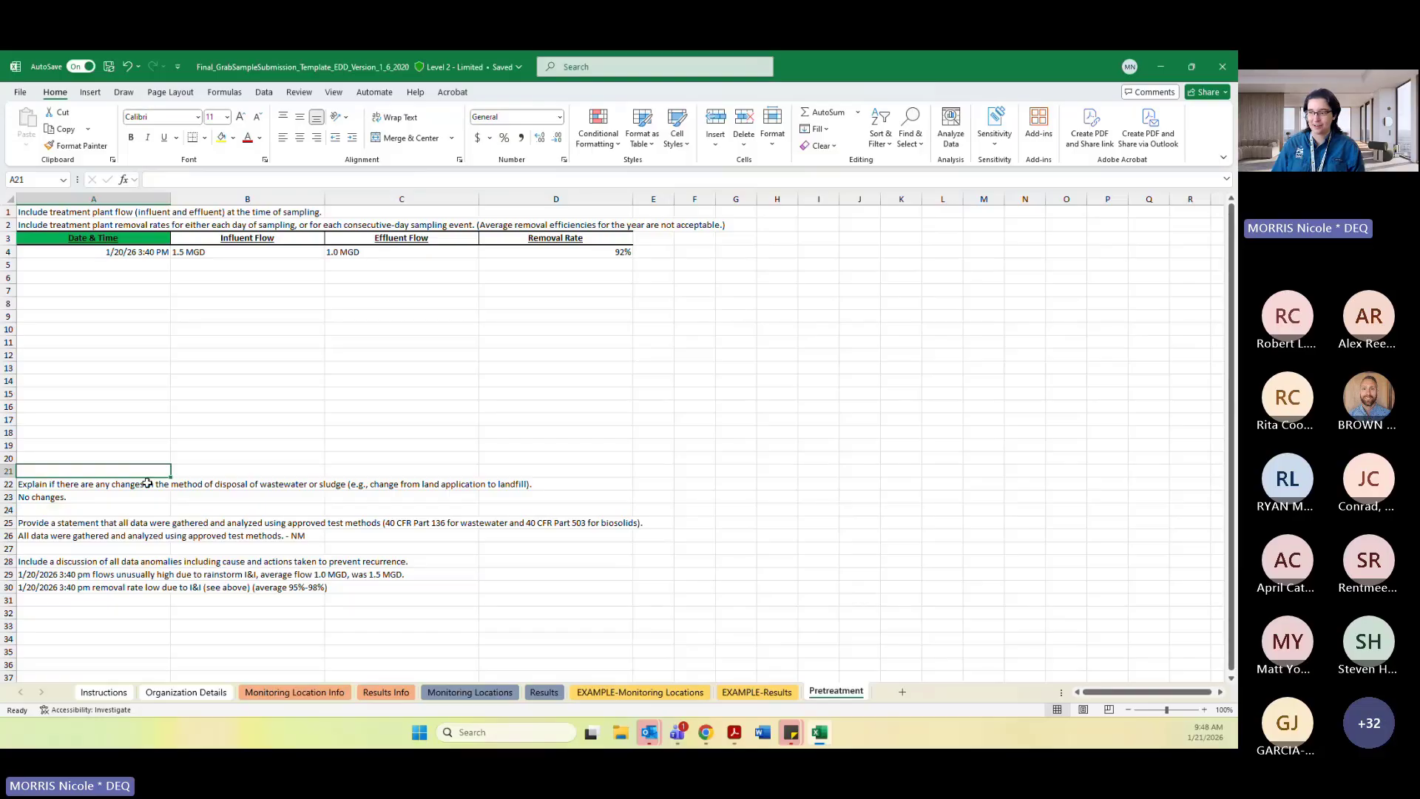
left_click(142, 483)
left_click(149, 520)
left_click(327, 431)
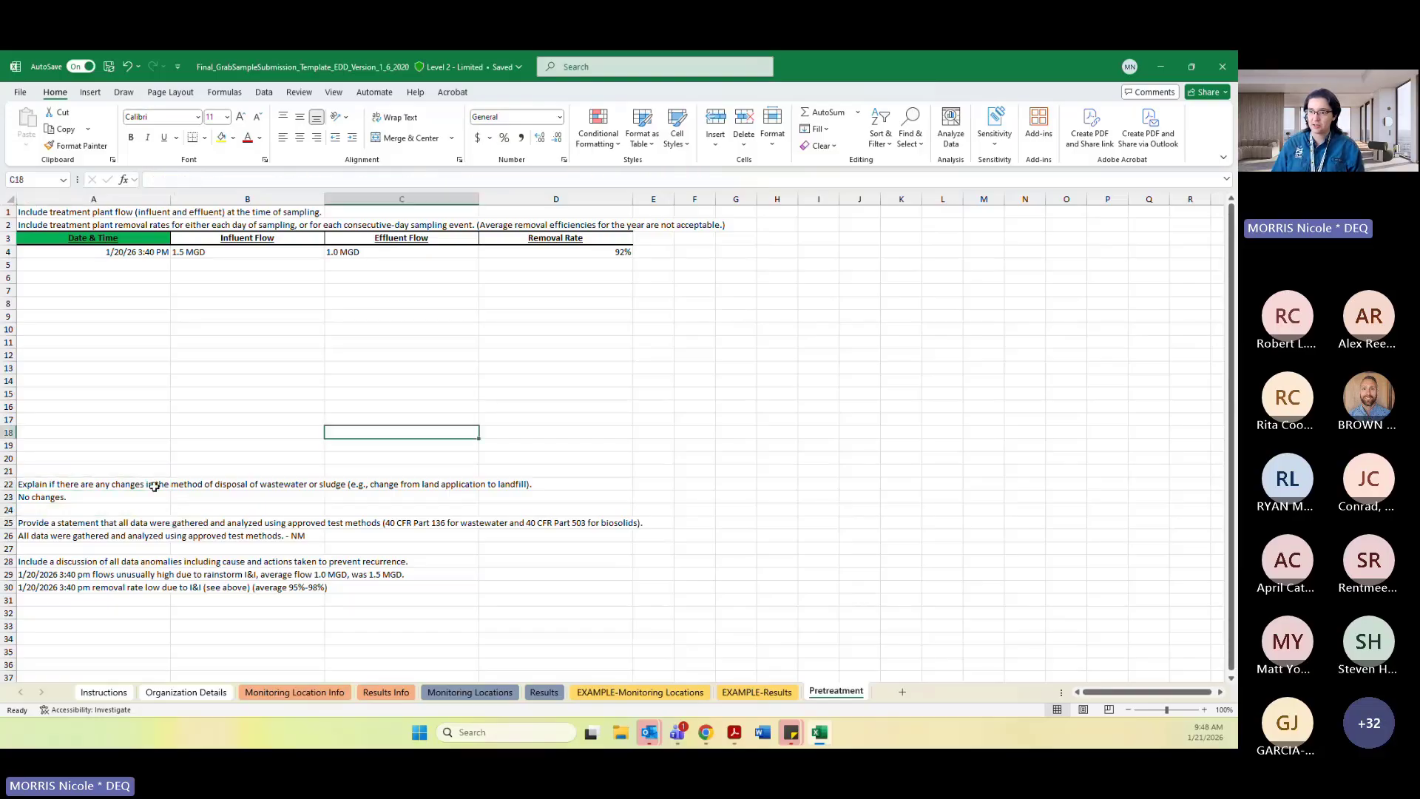
left_click(81, 486)
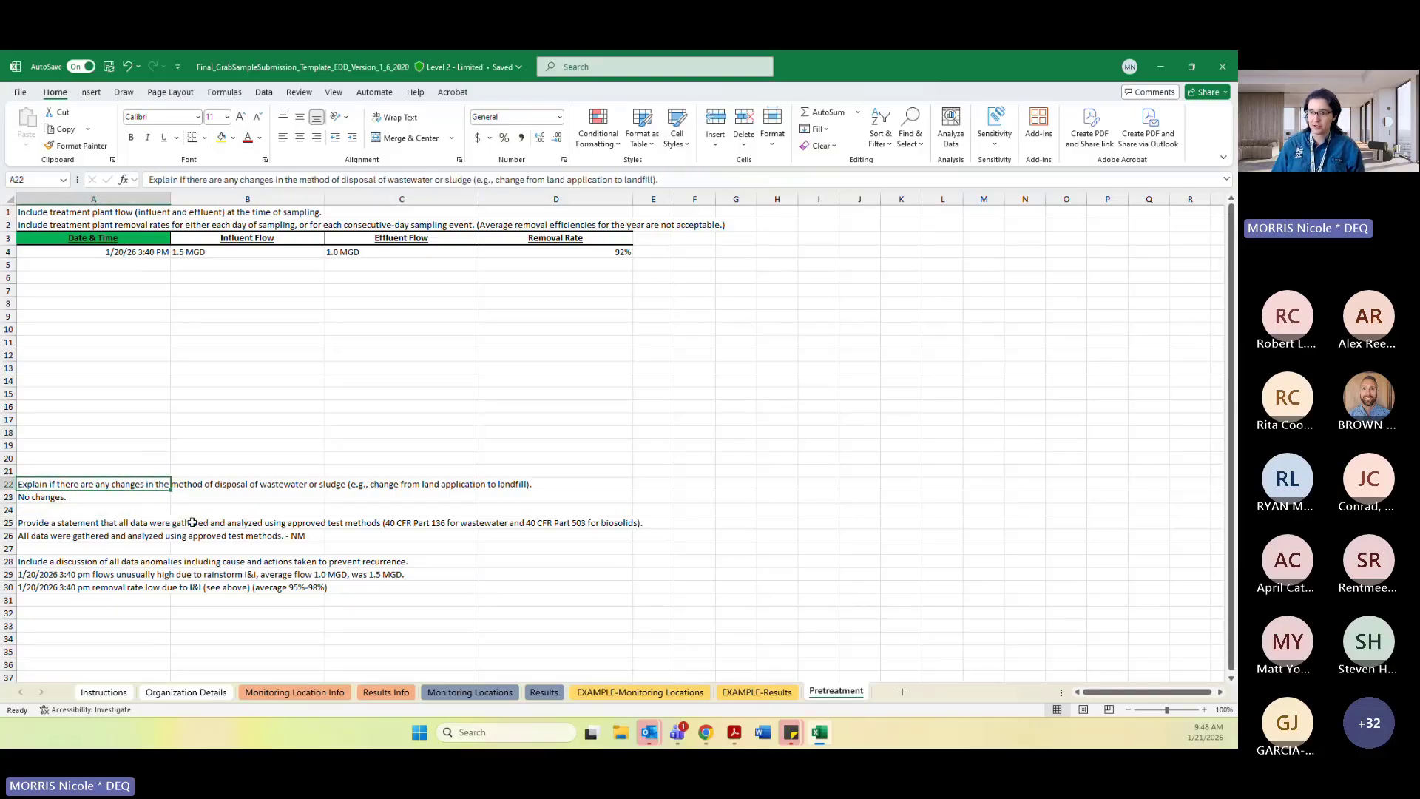
left_click(86, 498)
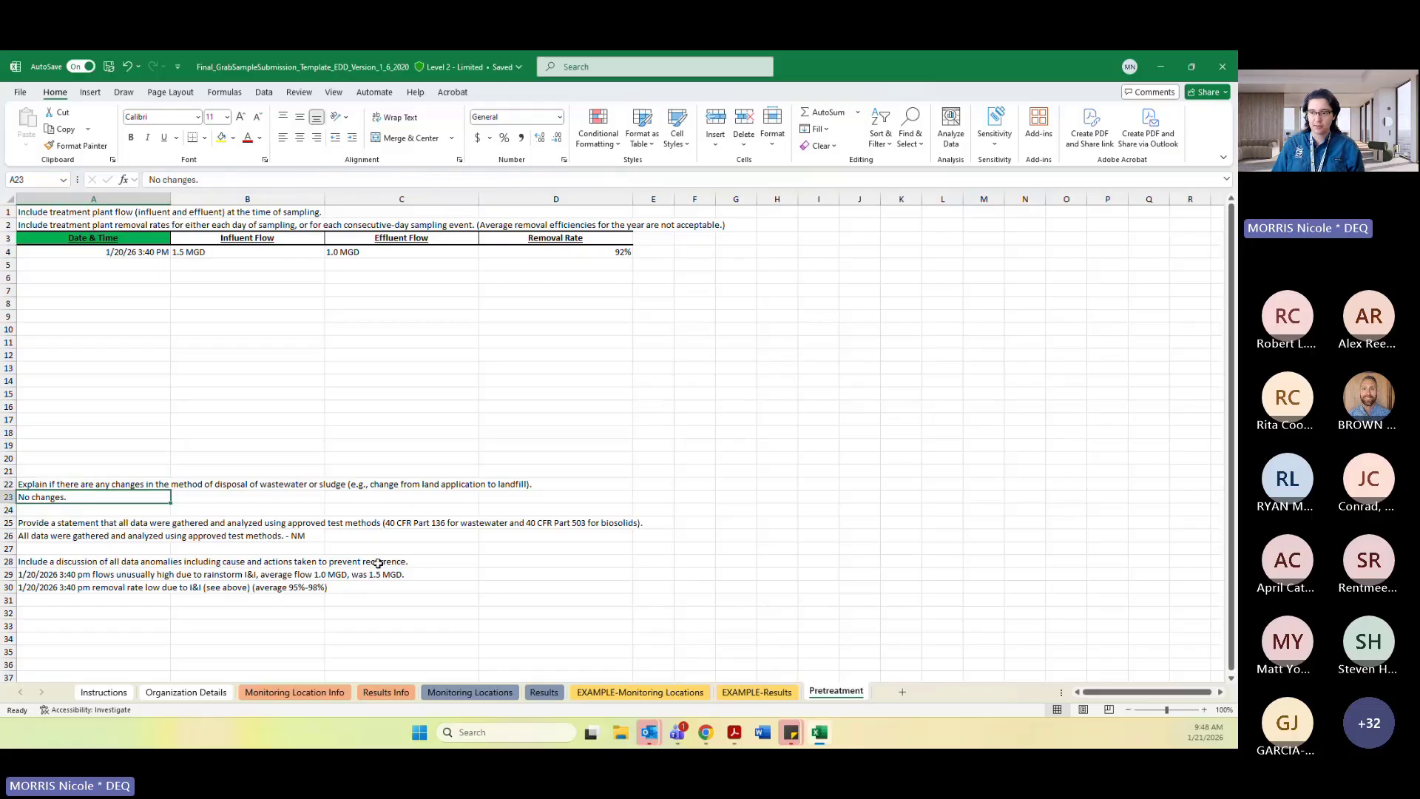
Examine the approved test methods statement in cell A26 and its full text in the formula bar.
left_click(127, 524)
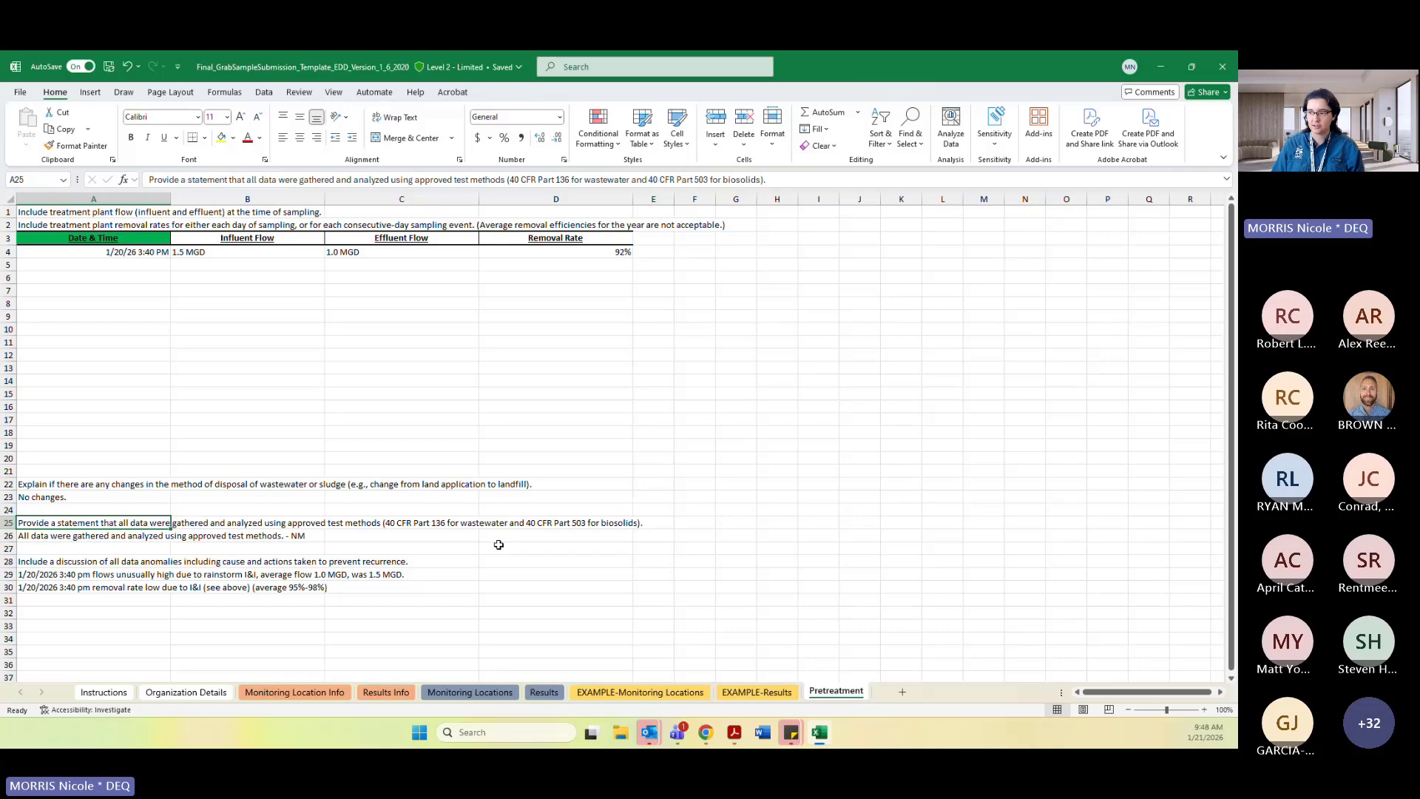
left_click(101, 537)
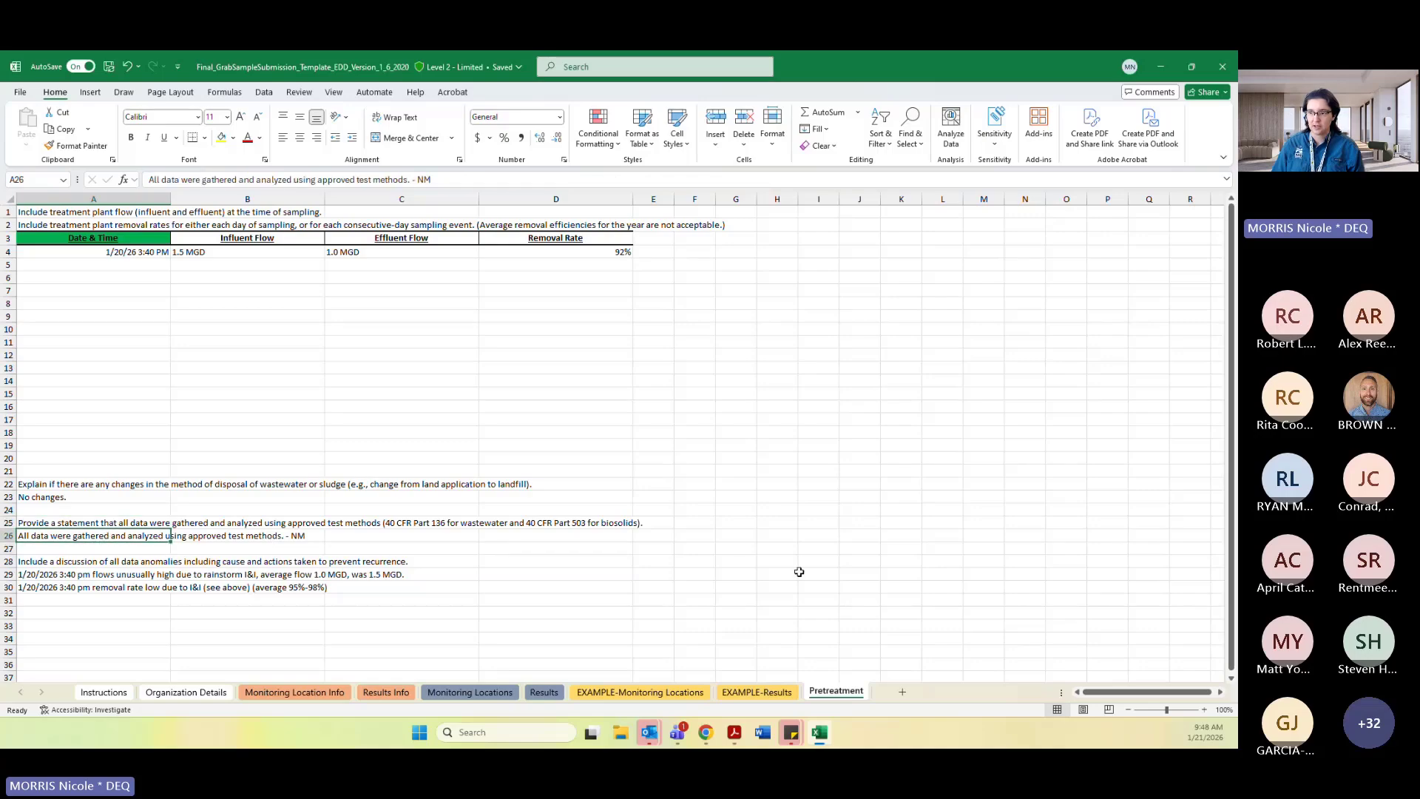
left_click_drag(414, 180, 435, 179)
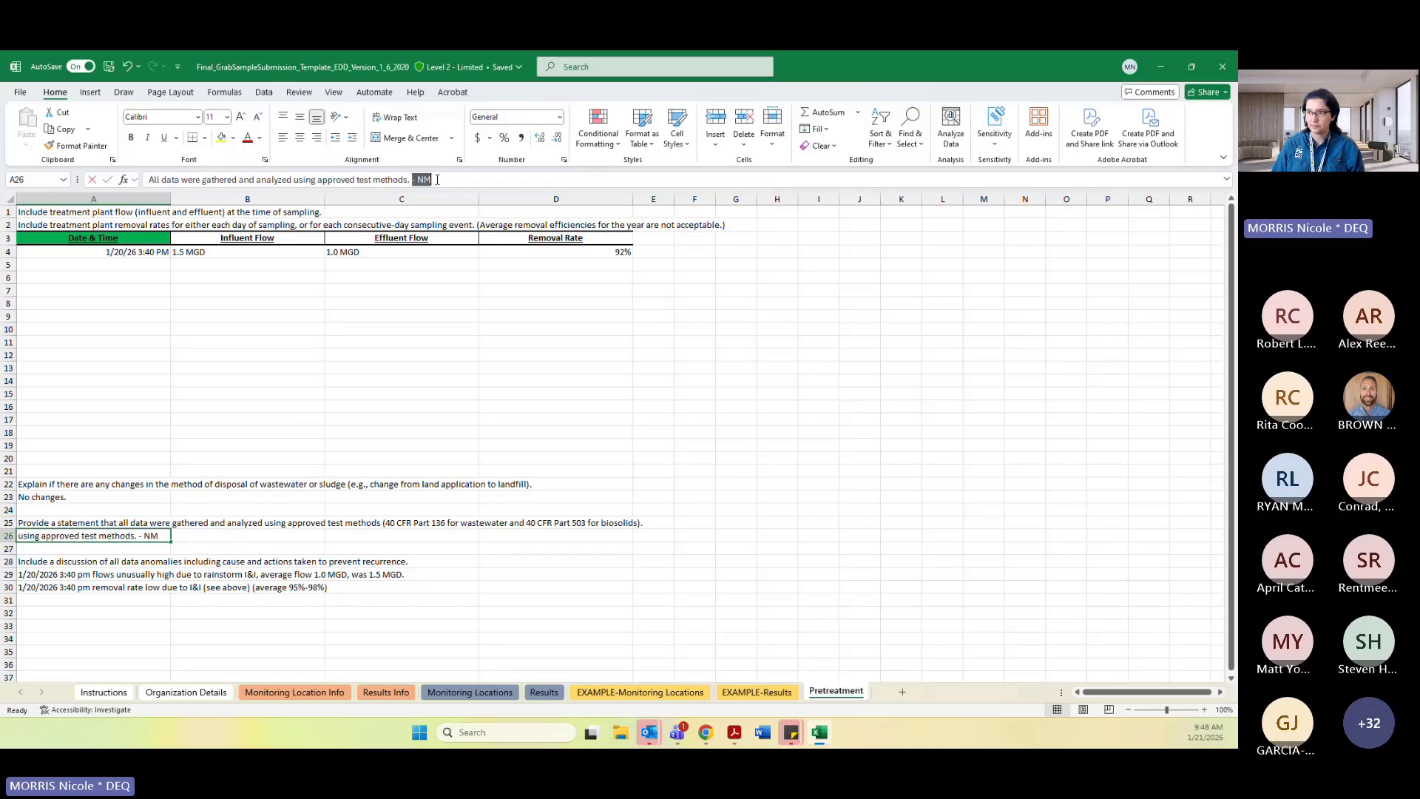
left_click(482, 535)
left_click(125, 520)
left_click(160, 537)
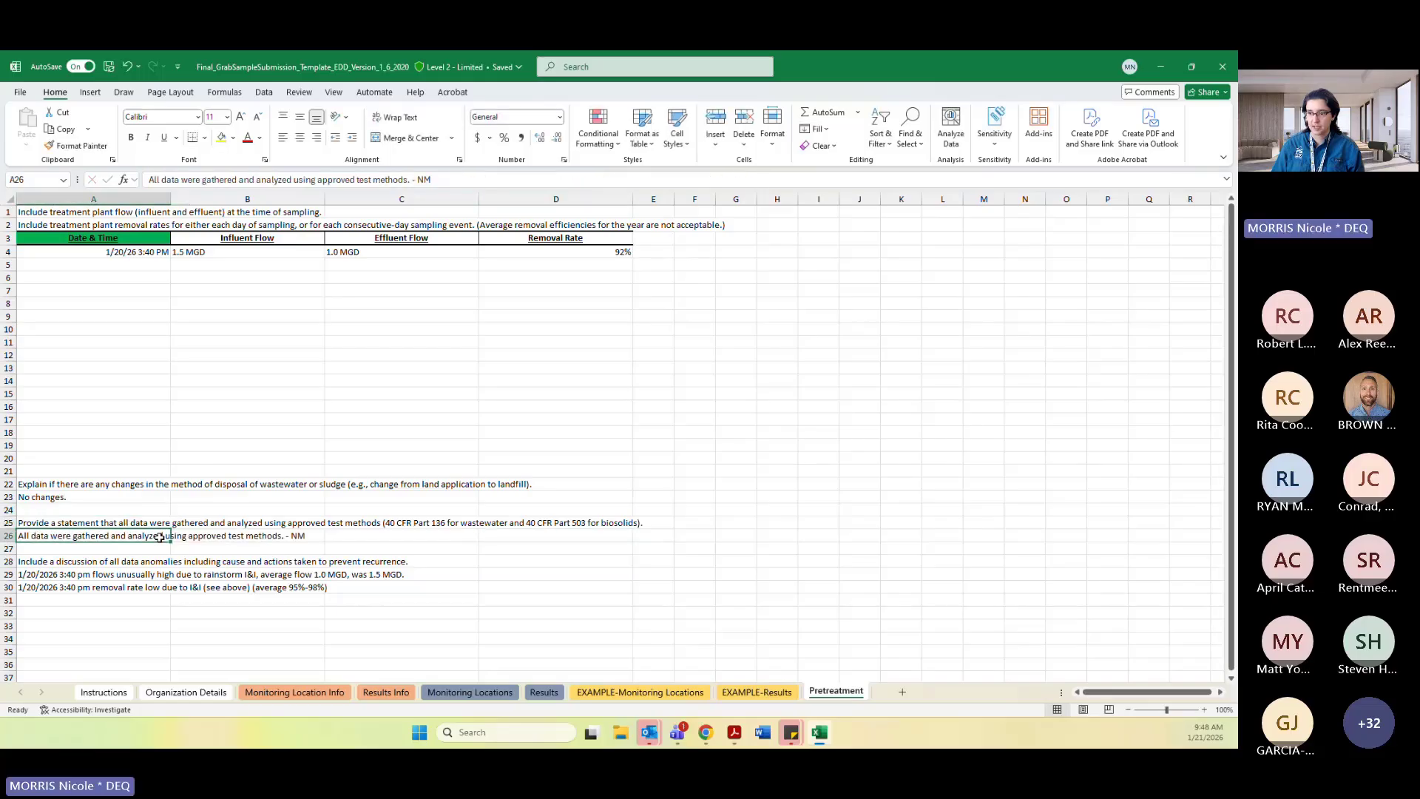
left_click(286, 549)
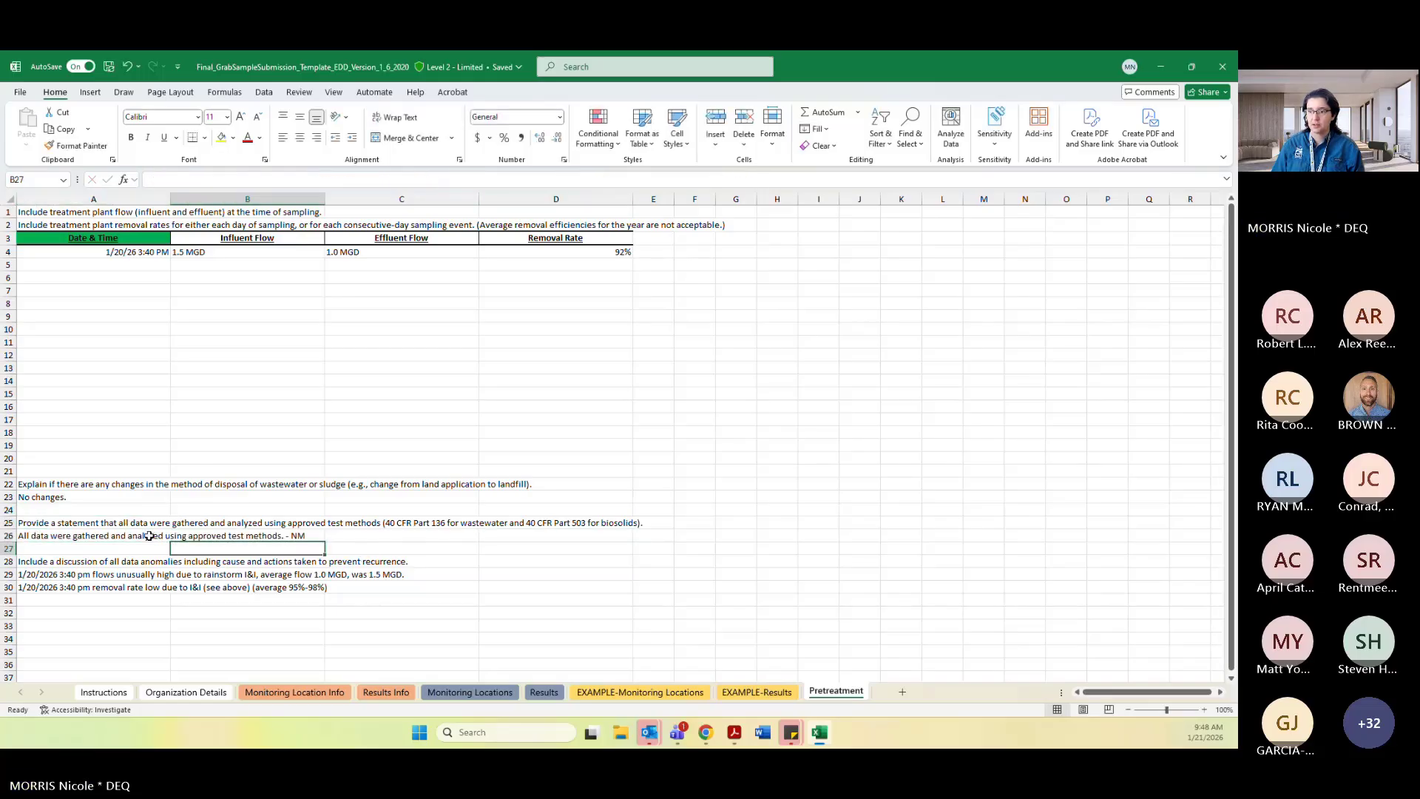
left_click(117, 533)
left_click(109, 522)
left_click(132, 536)
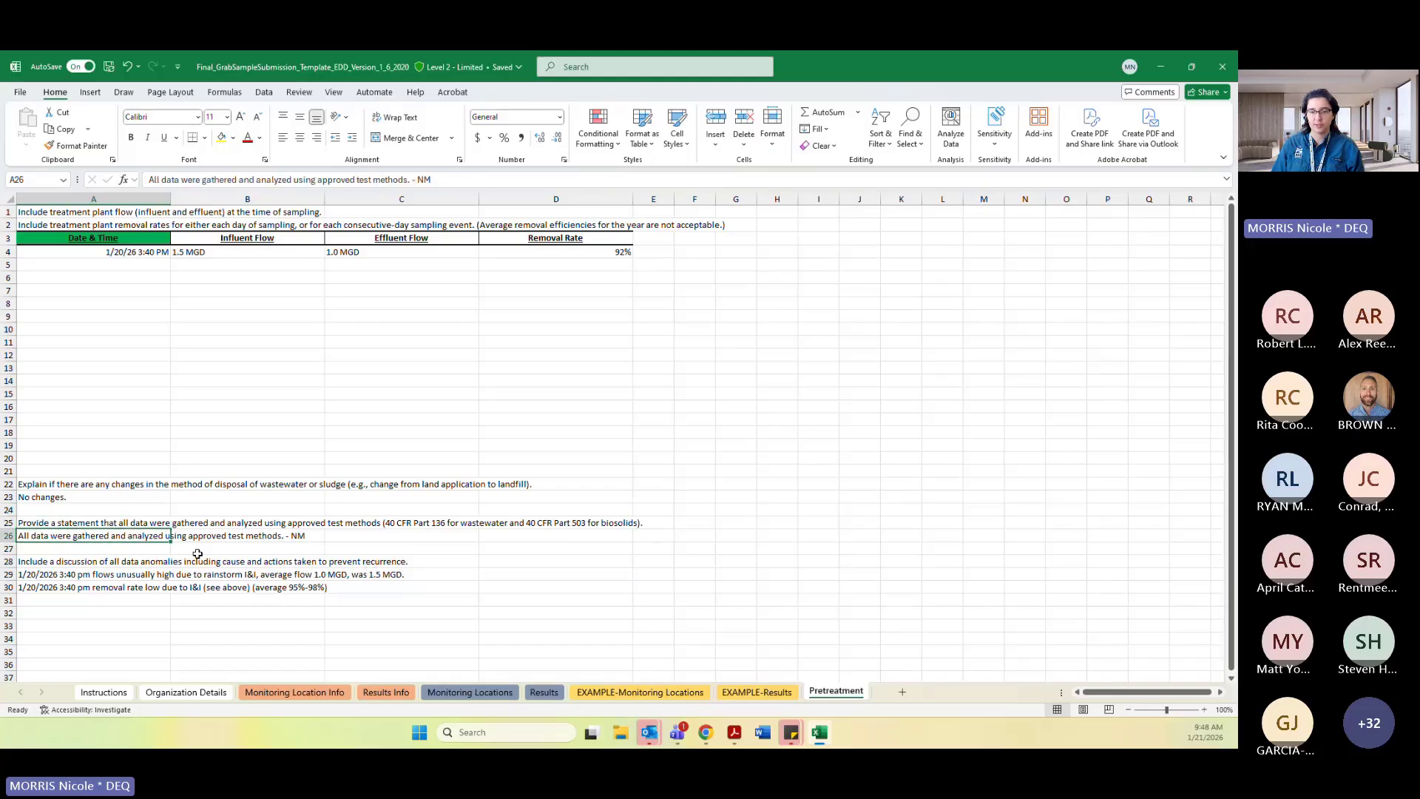
left_click(340, 541)
left_click(164, 539)
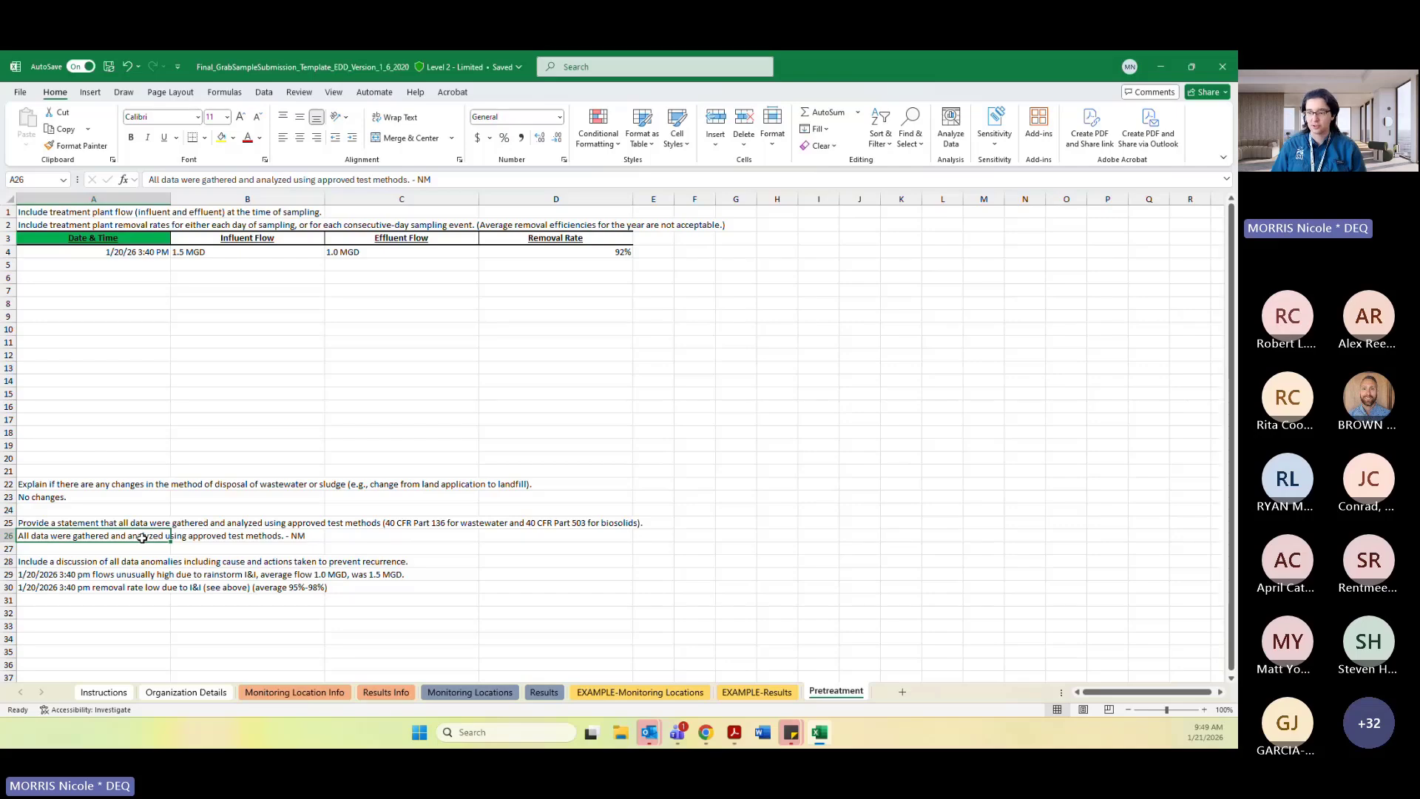
Examine the data anomaly discussion entries in rows 29 and 30 of the Pretreatment sheet.
left_click(162, 563)
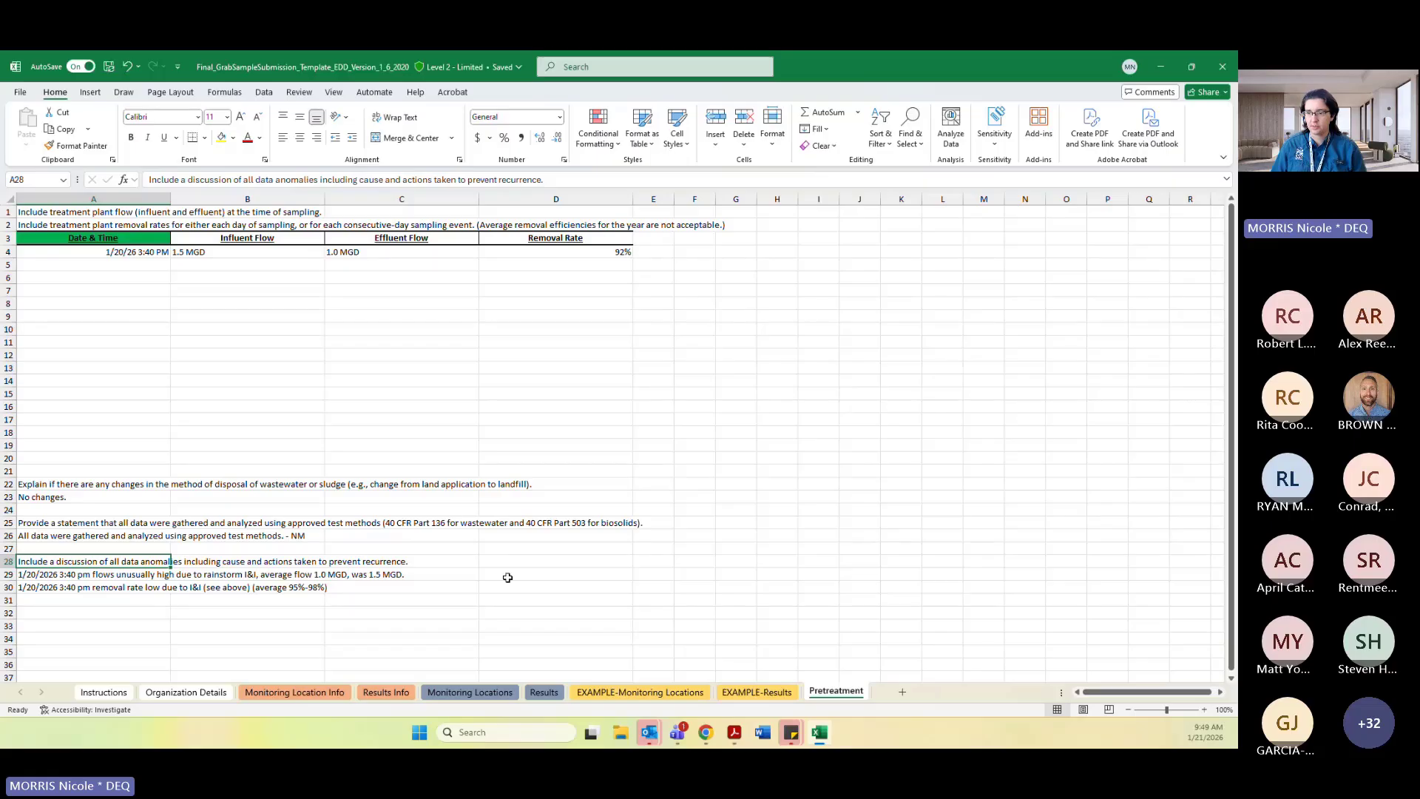
left_click(555, 585)
left_click(88, 601)
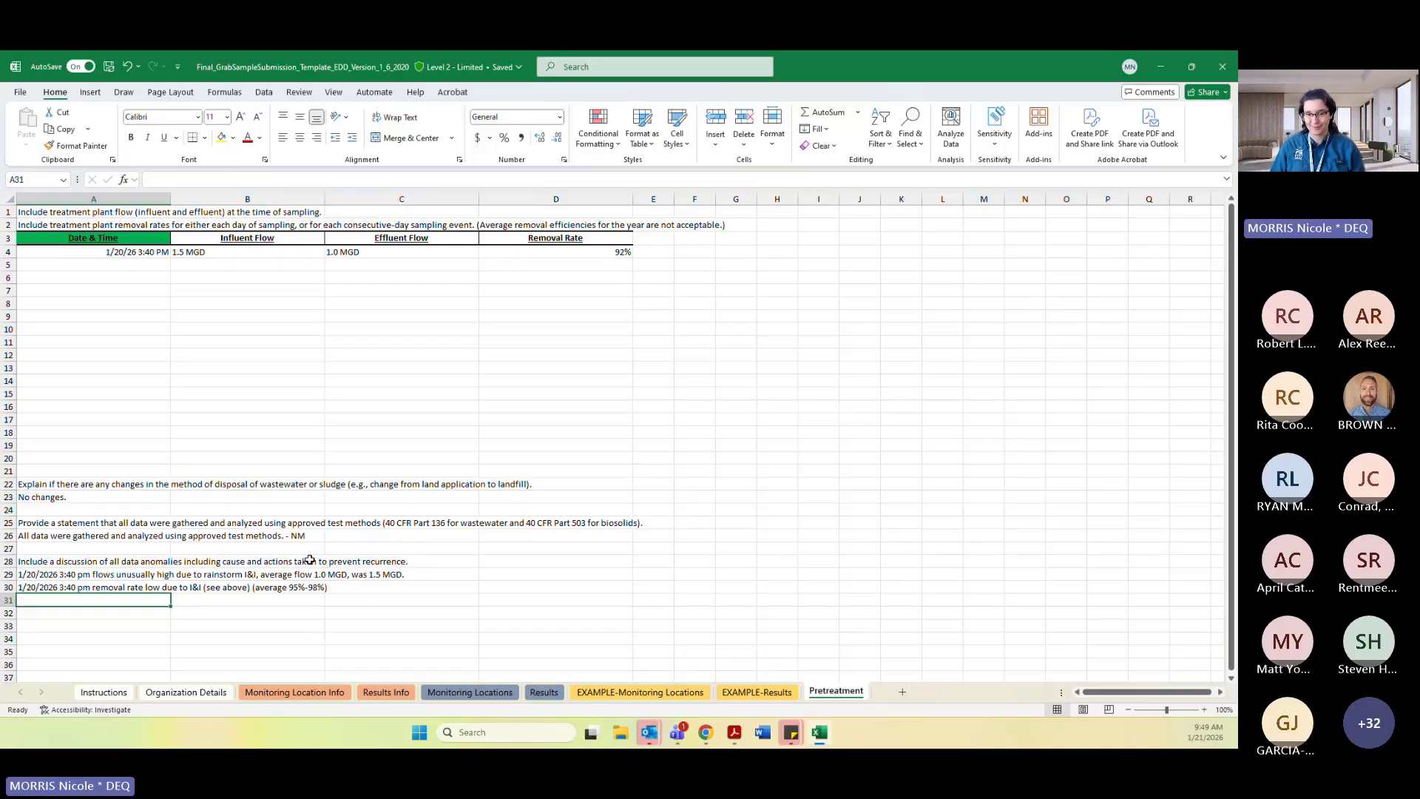
left_click(129, 564)
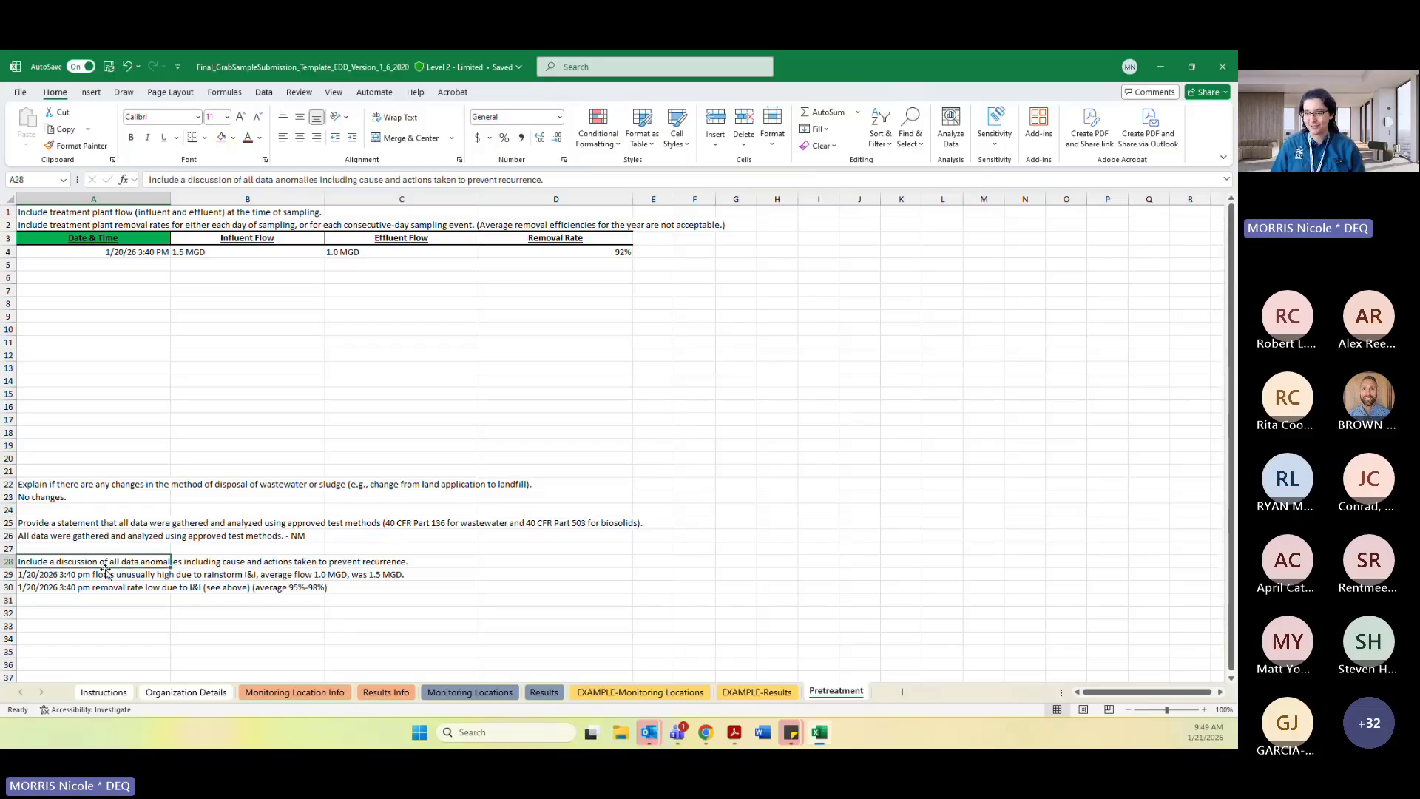
left_click(161, 577)
left_click(89, 612)
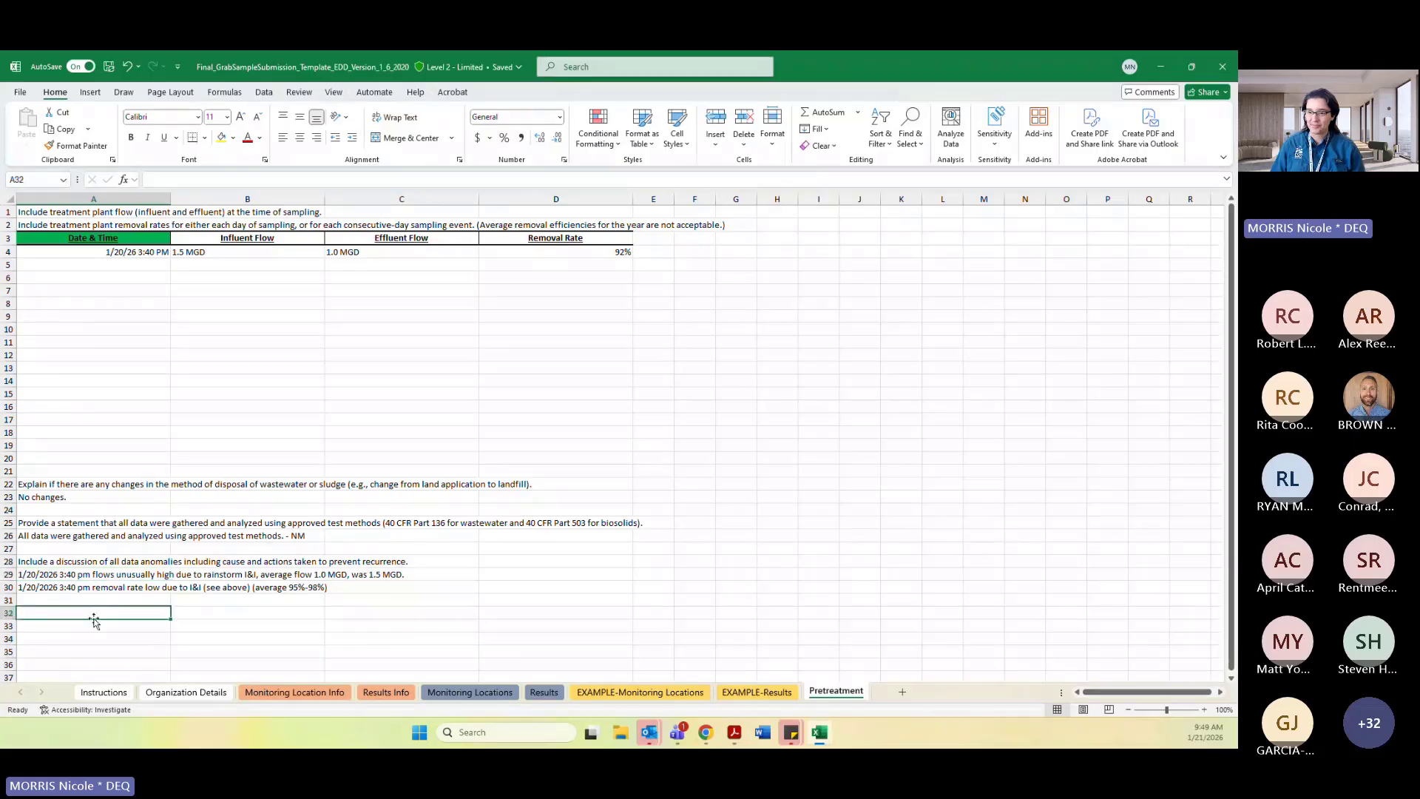
left_click_drag(96, 575, 110, 598)
left_click(109, 600)
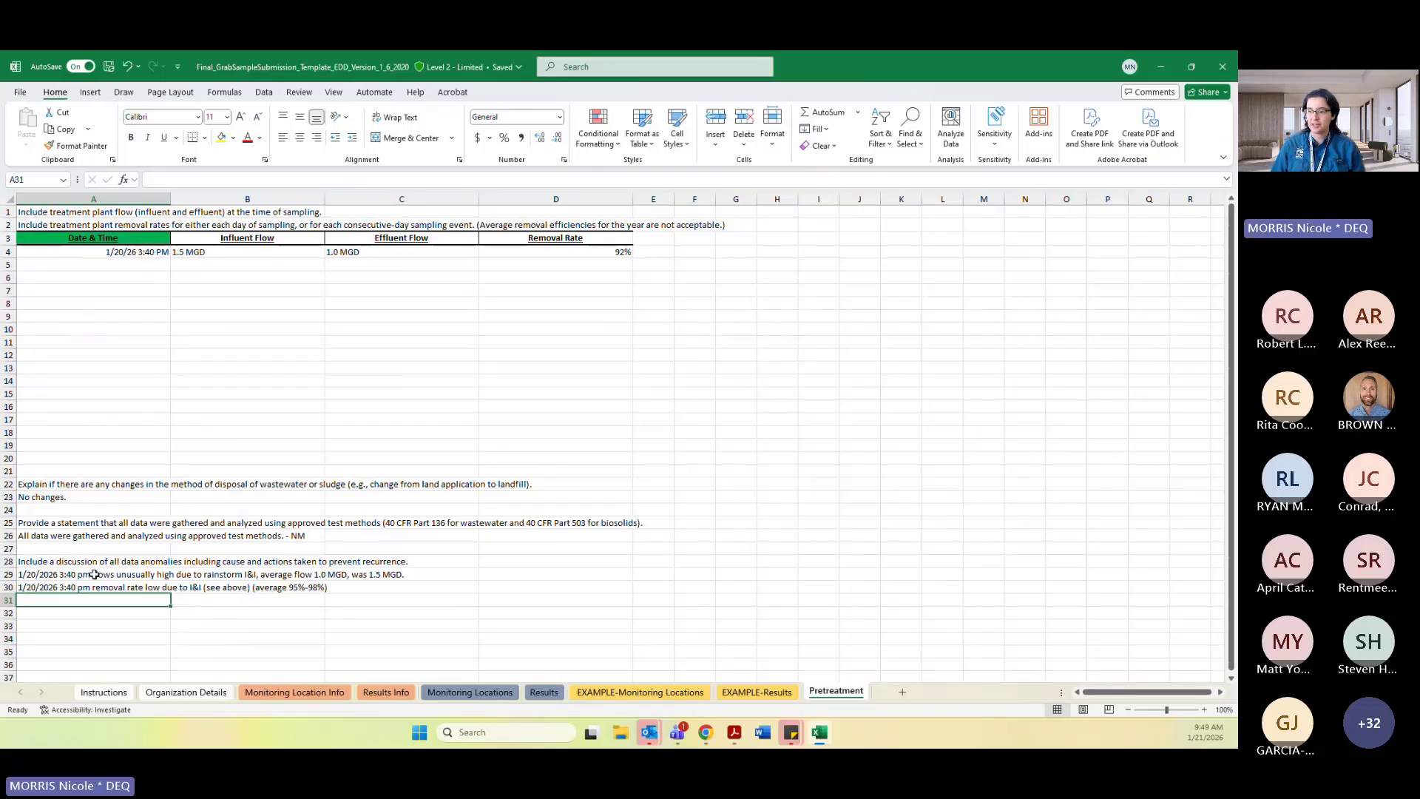
left_click_drag(94, 575, 399, 590)
left_click(679, 603)
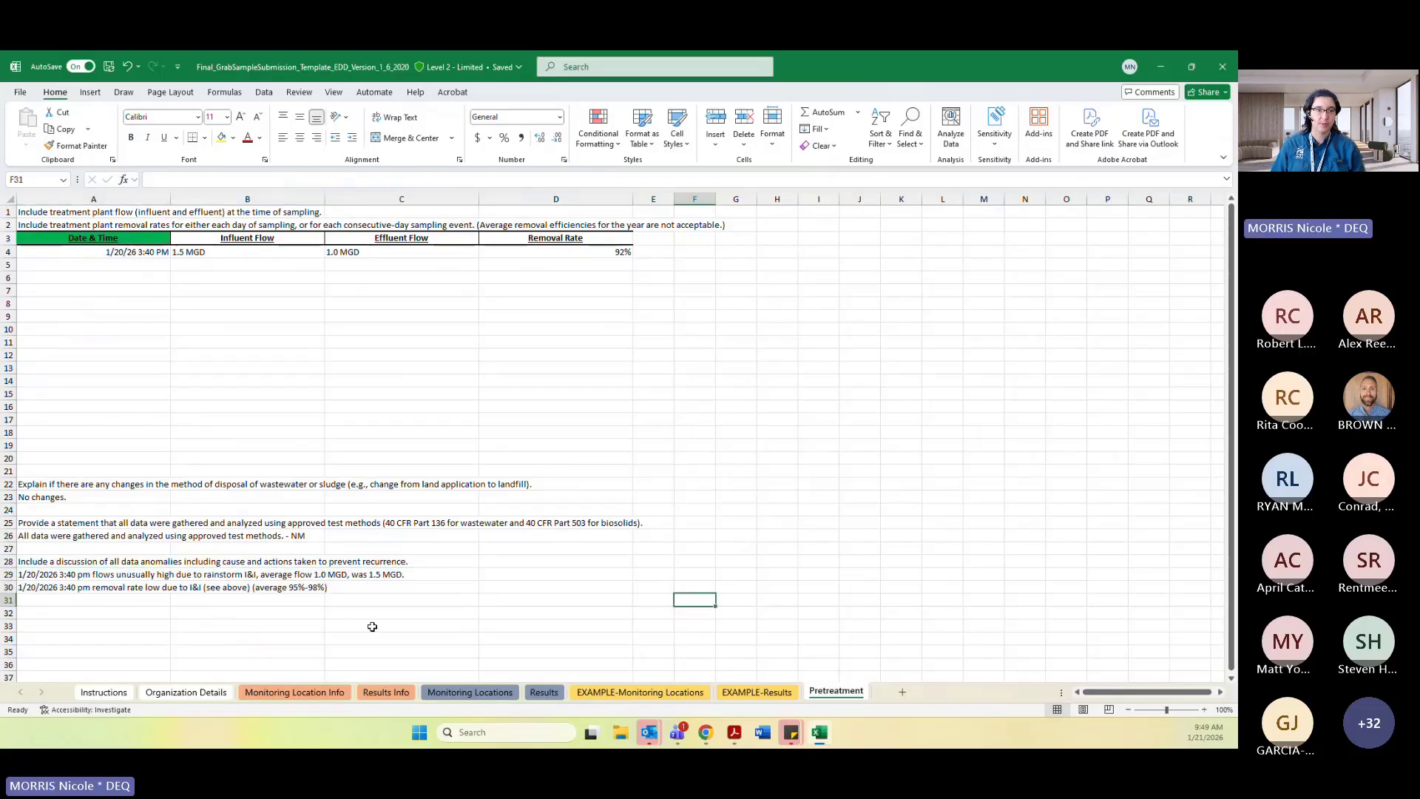
Examine the Result Comment and Activity Comment columns on the Results sheet.
left_click(549, 695)
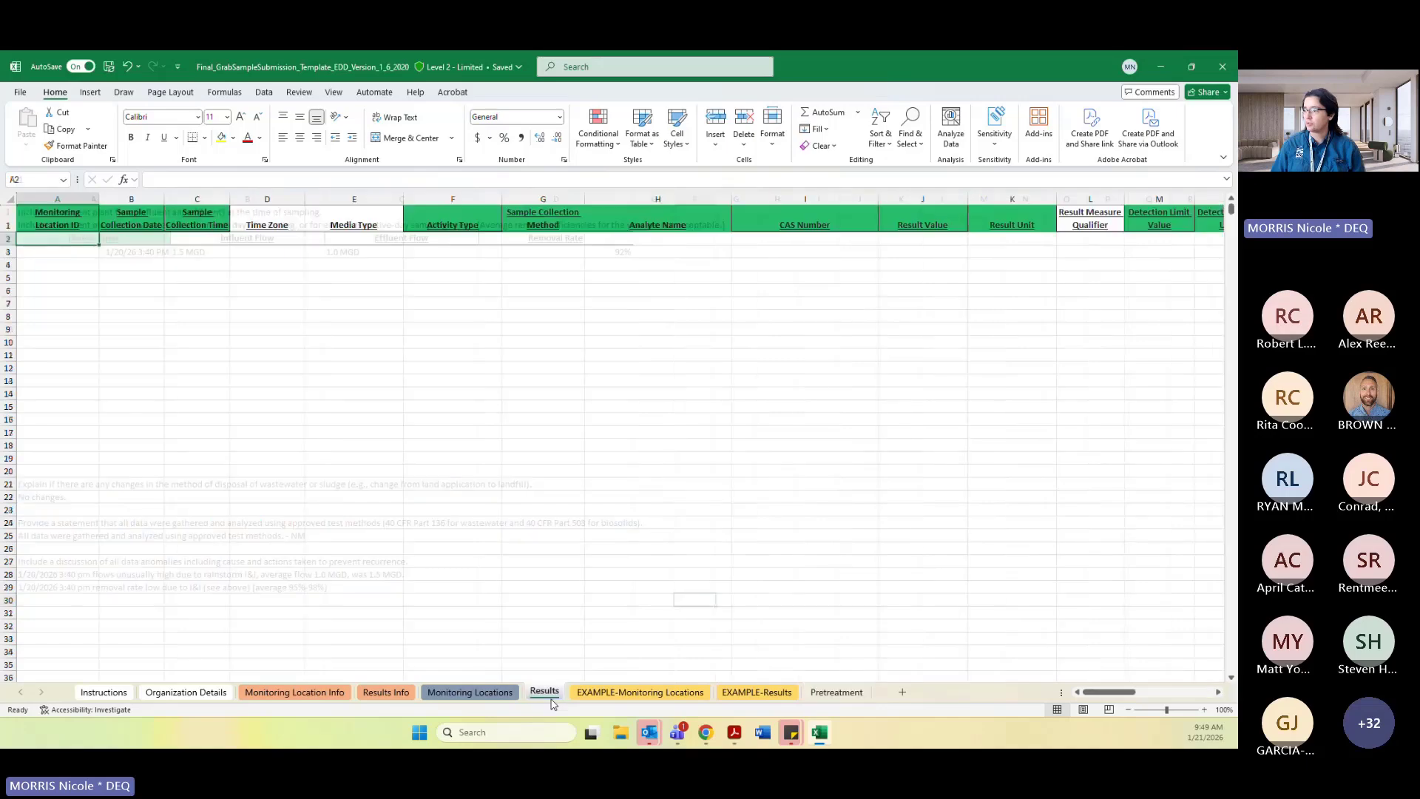
left_click_drag(1109, 692, 1208, 691)
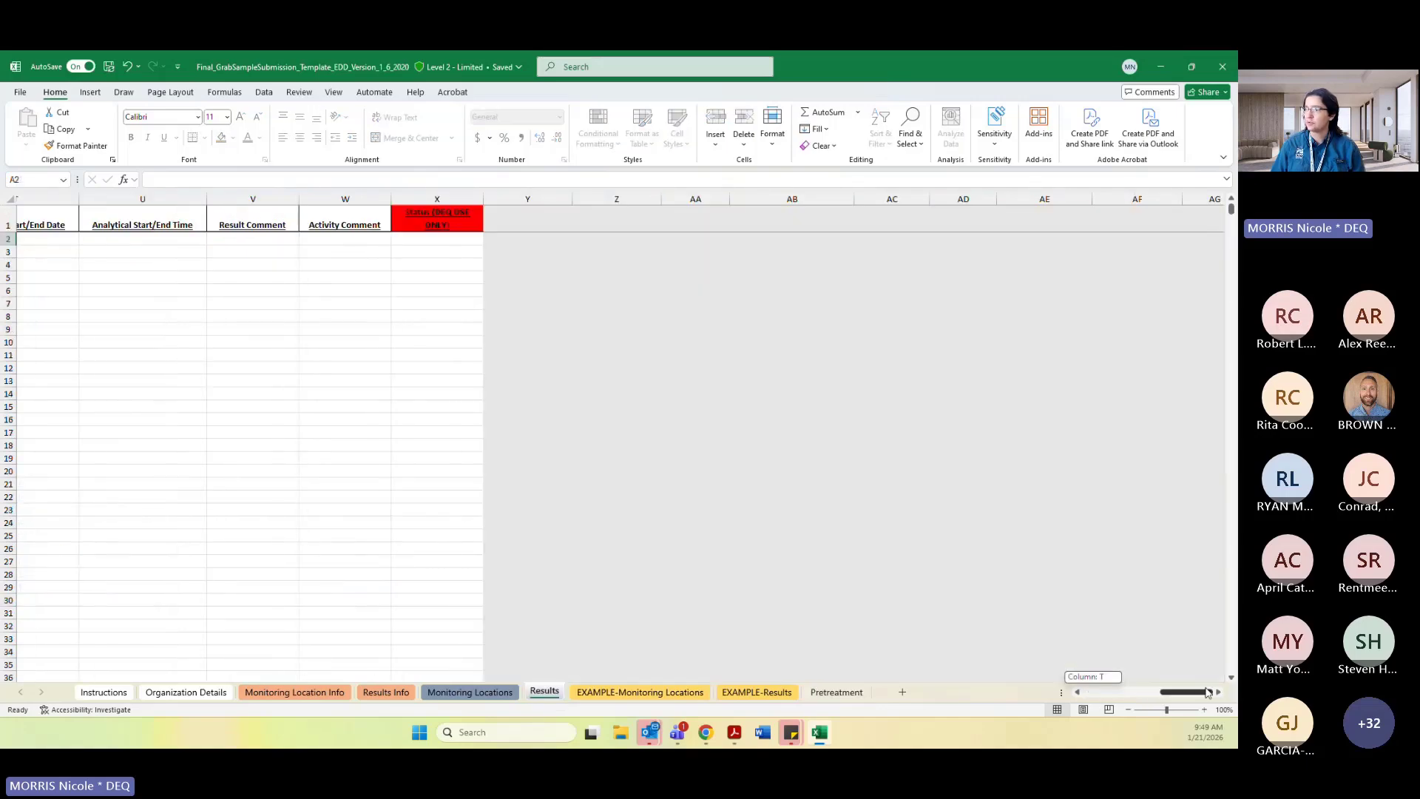
left_click(276, 263)
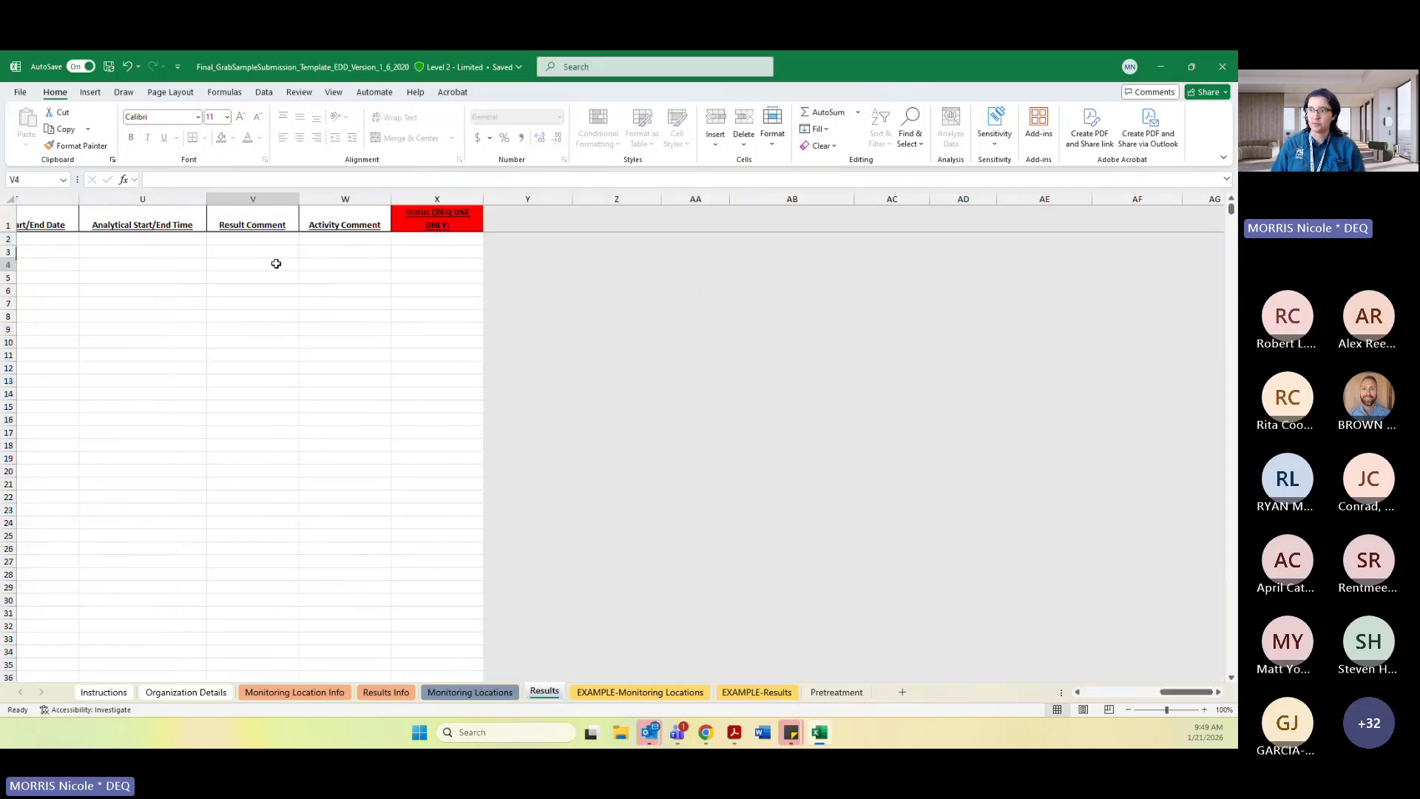
left_click(338, 262)
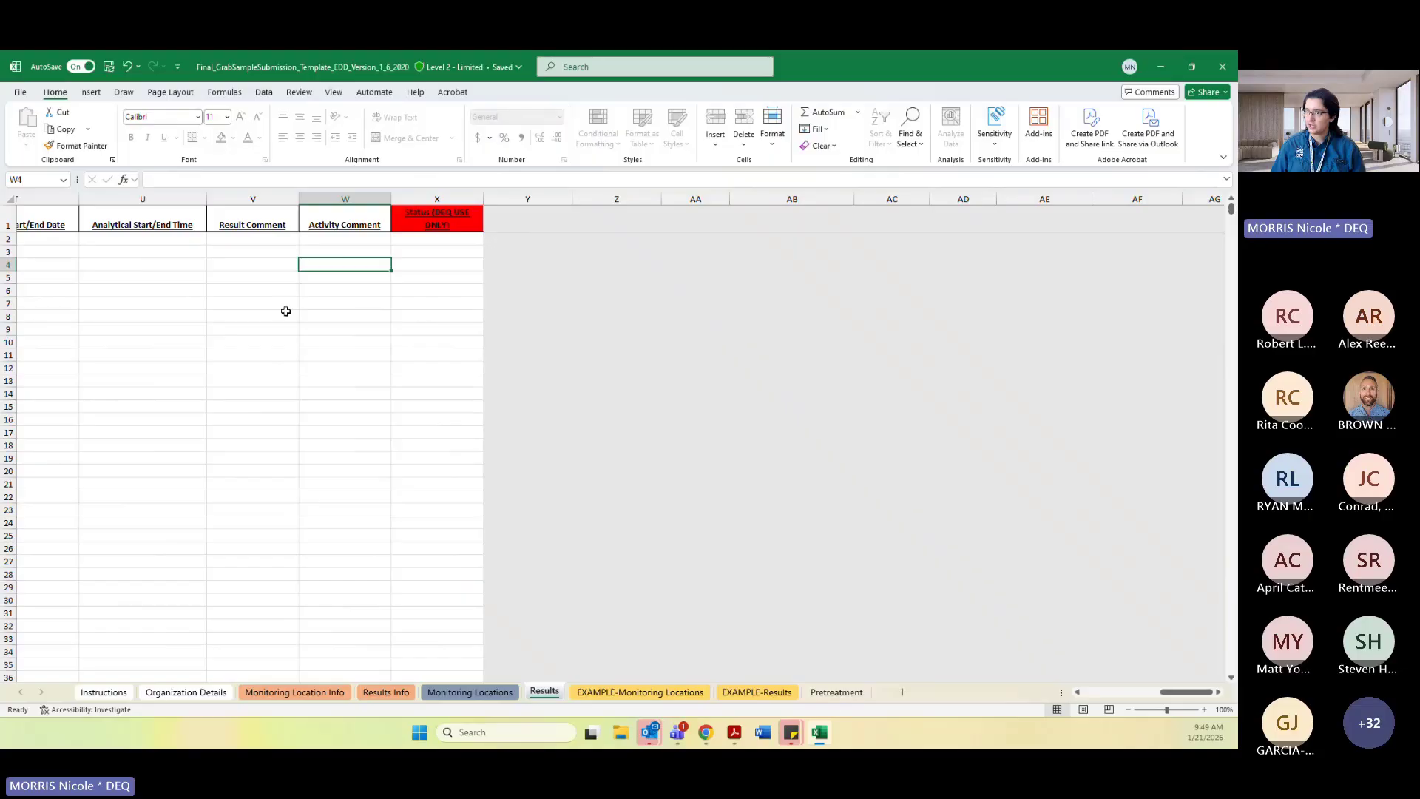
left_click(254, 252)
left_click(251, 237)
left_click(362, 239)
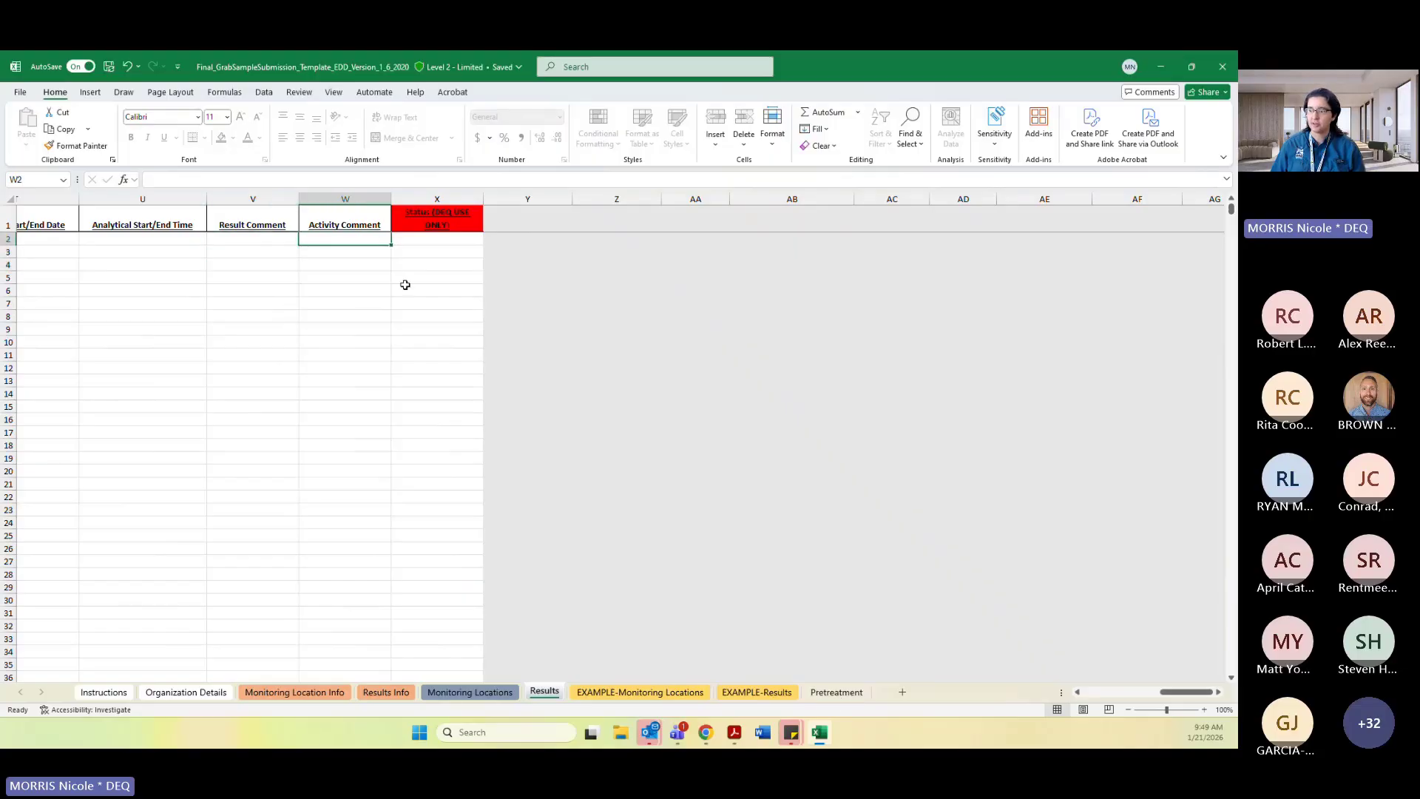
Review the Pretreatment table rows and the data anomaly entries again.
left_click(840, 695)
left_click(276, 625)
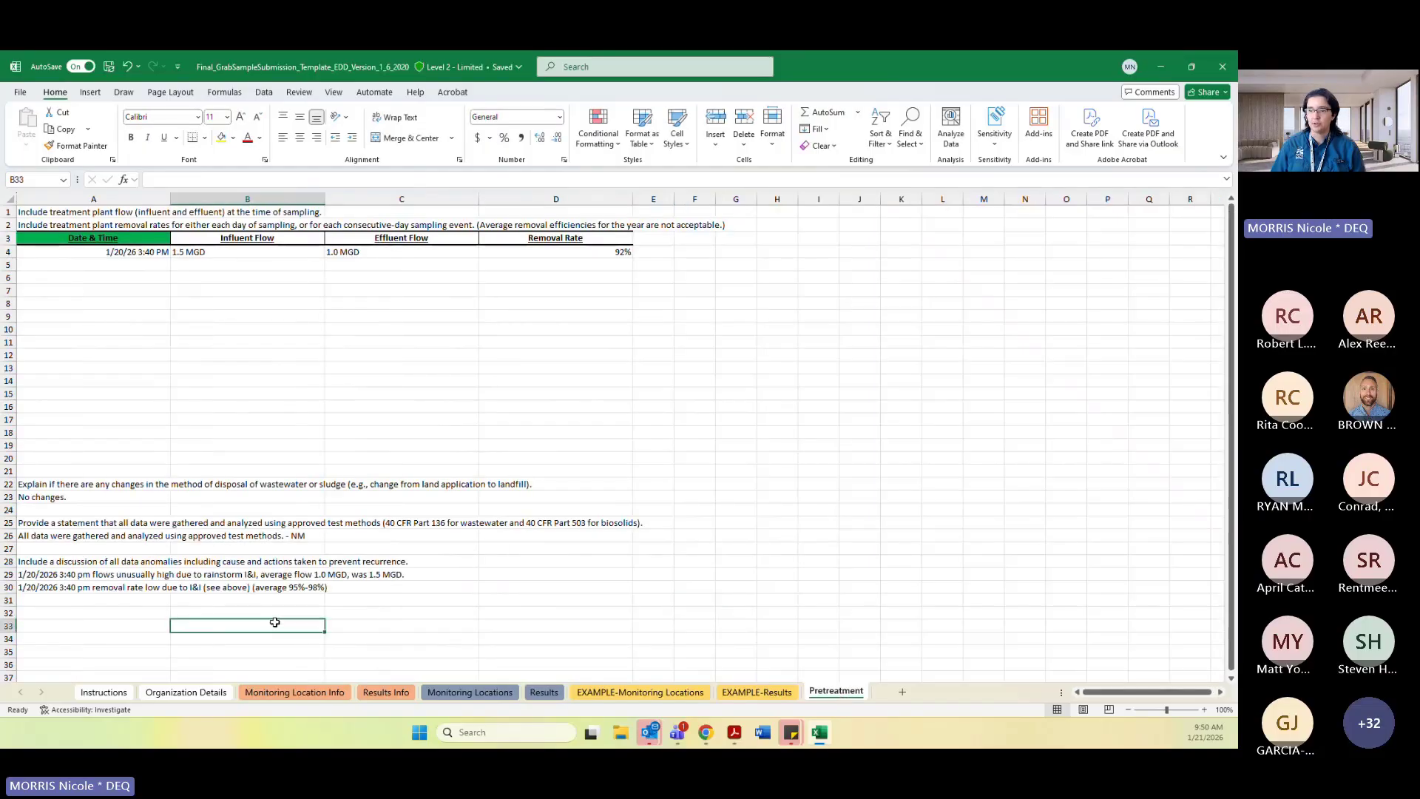
left_click(118, 601)
left_click(43, 576)
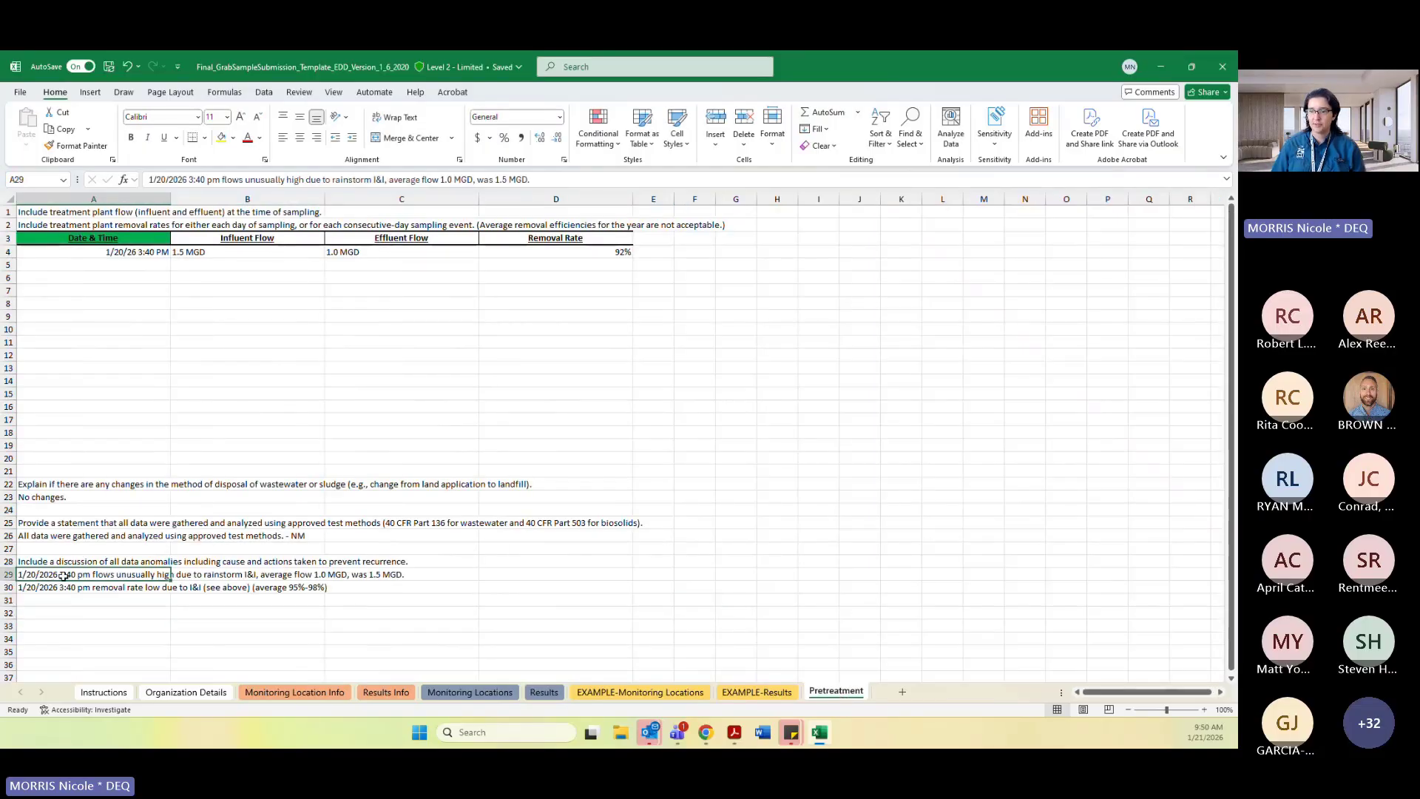
left_click(148, 602)
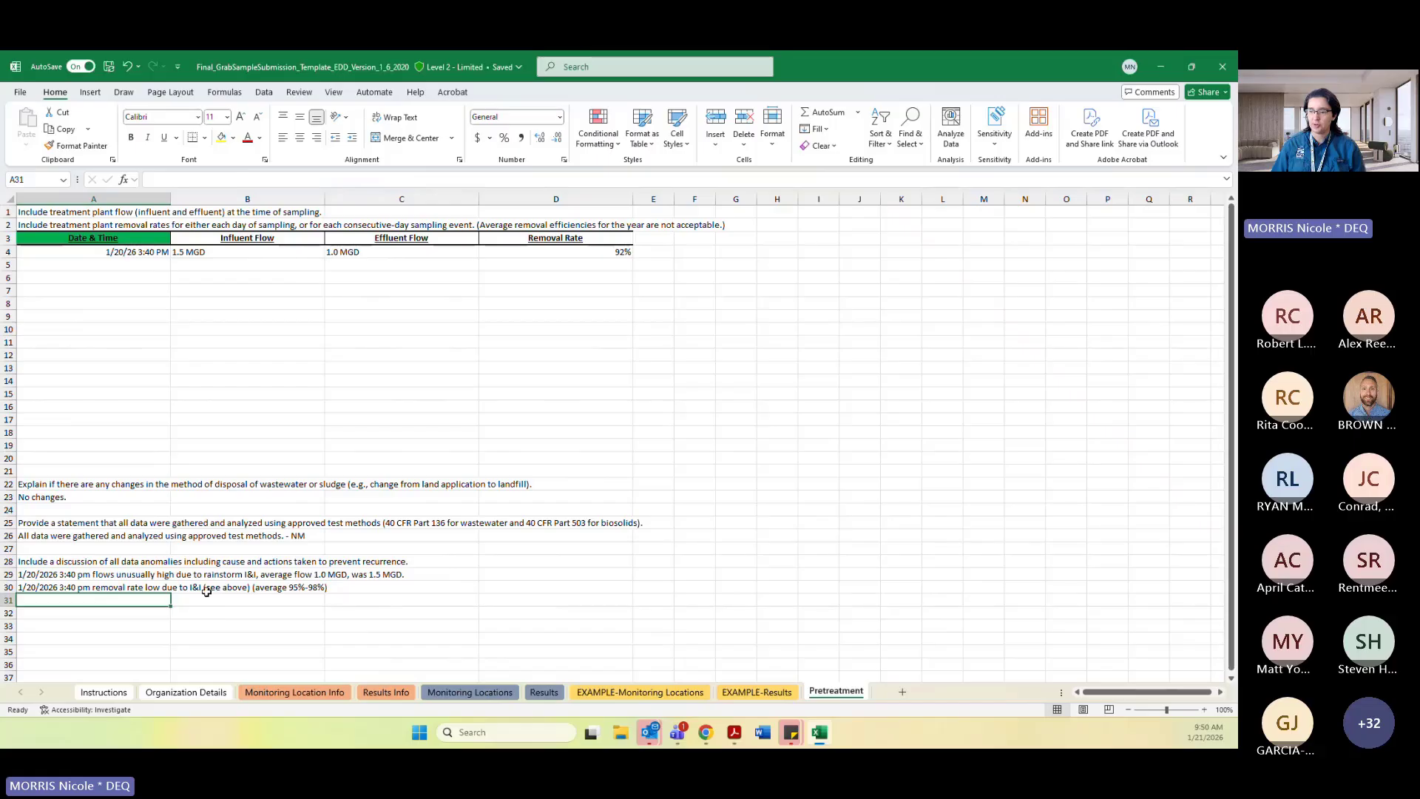
left_click_drag(253, 281, 592, 281)
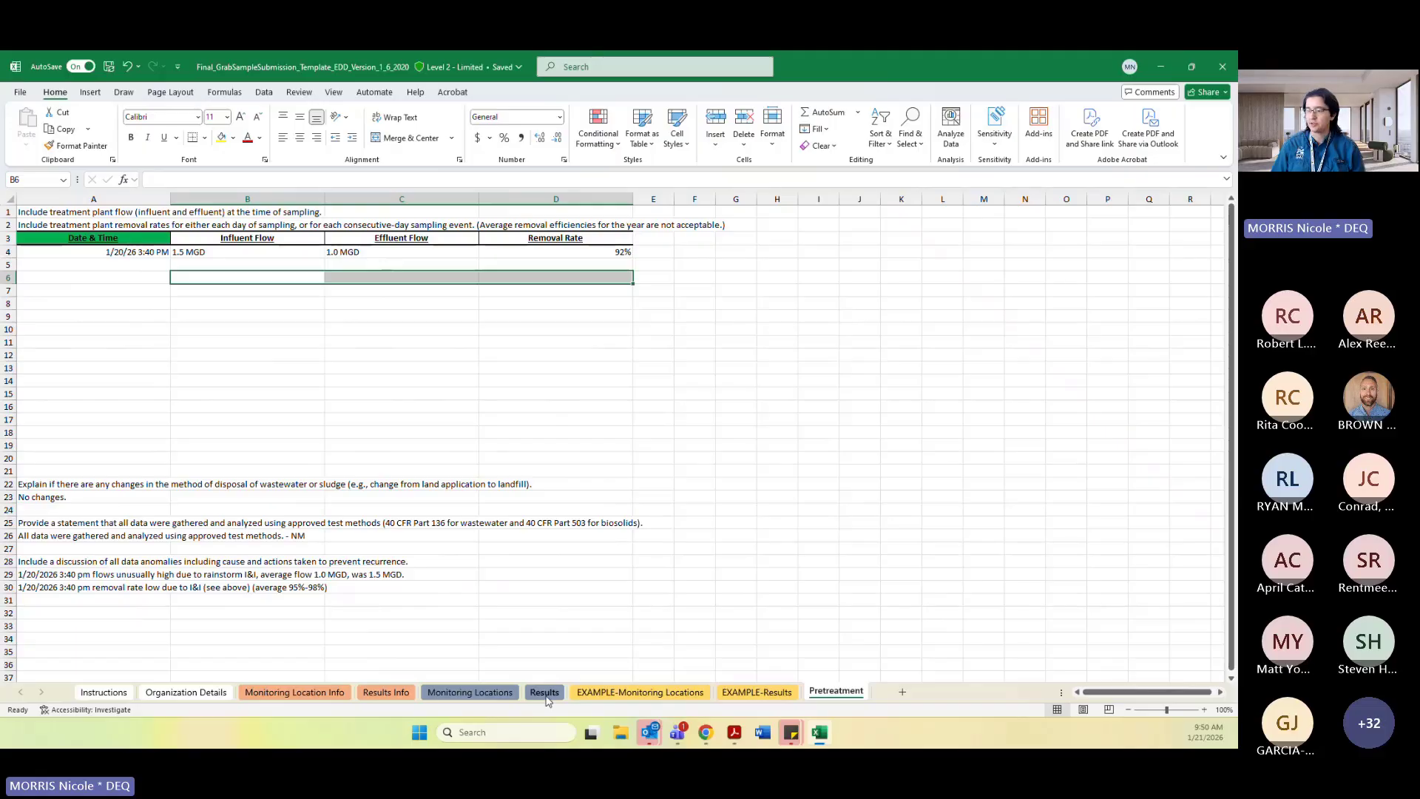
left_click(185, 602)
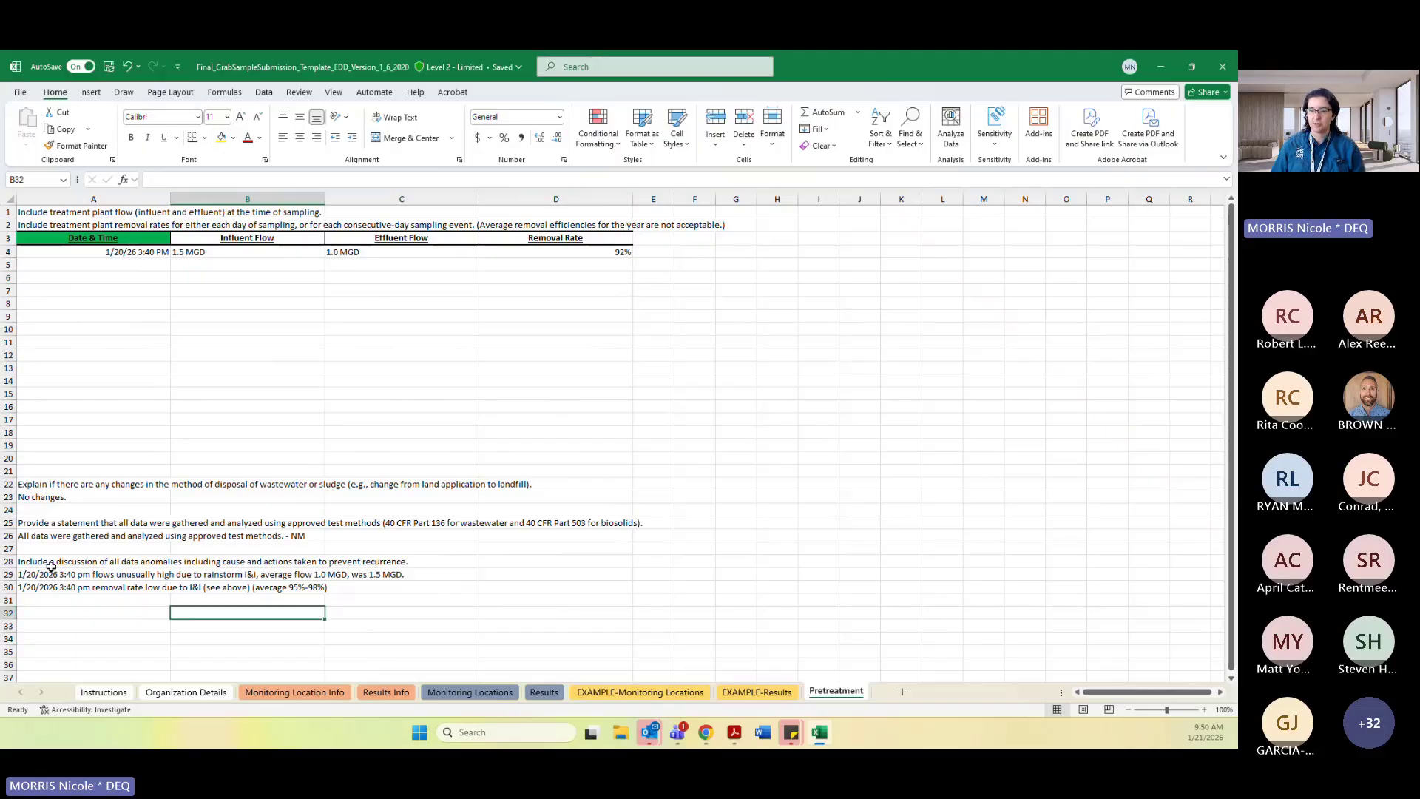
left_click_drag(28, 574, 518, 599)
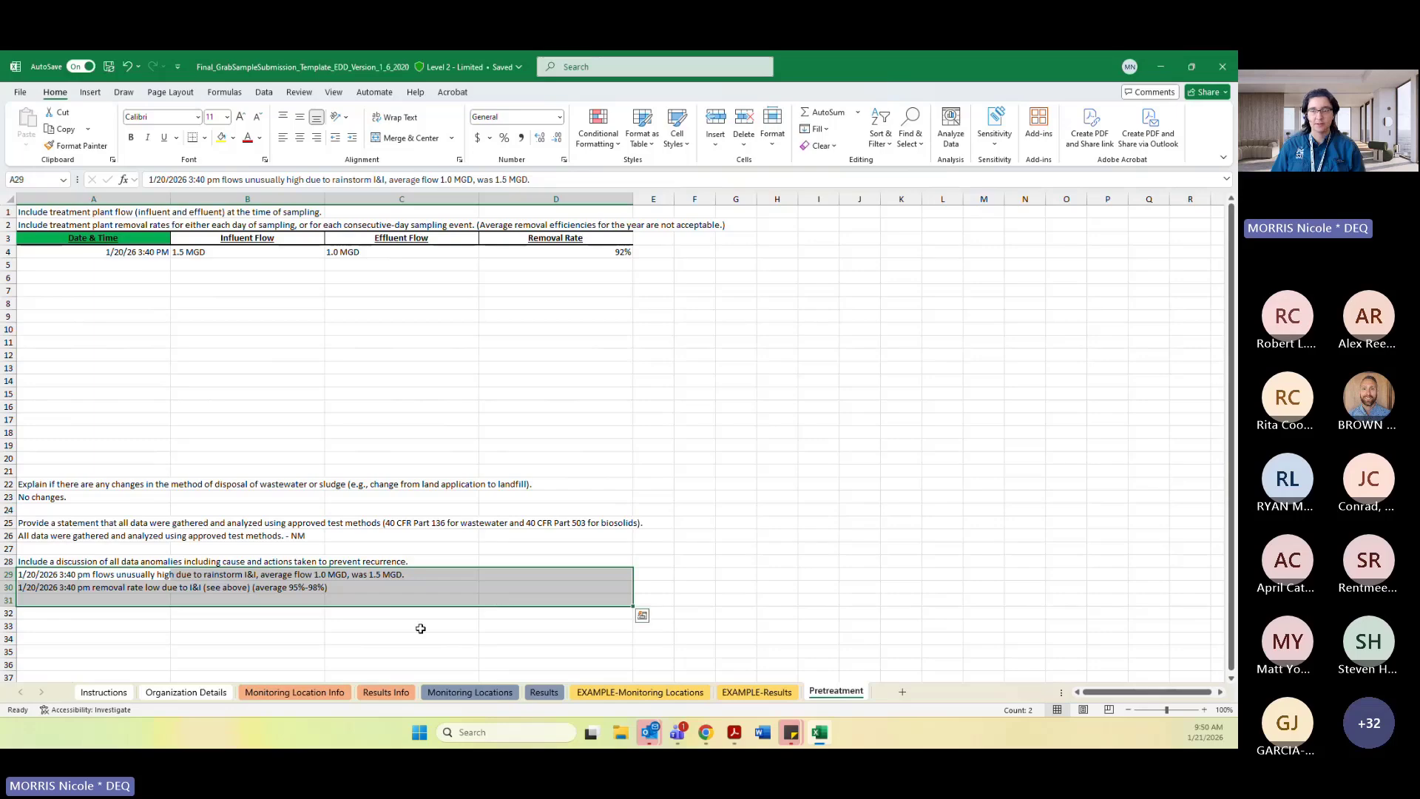
left_click(244, 637)
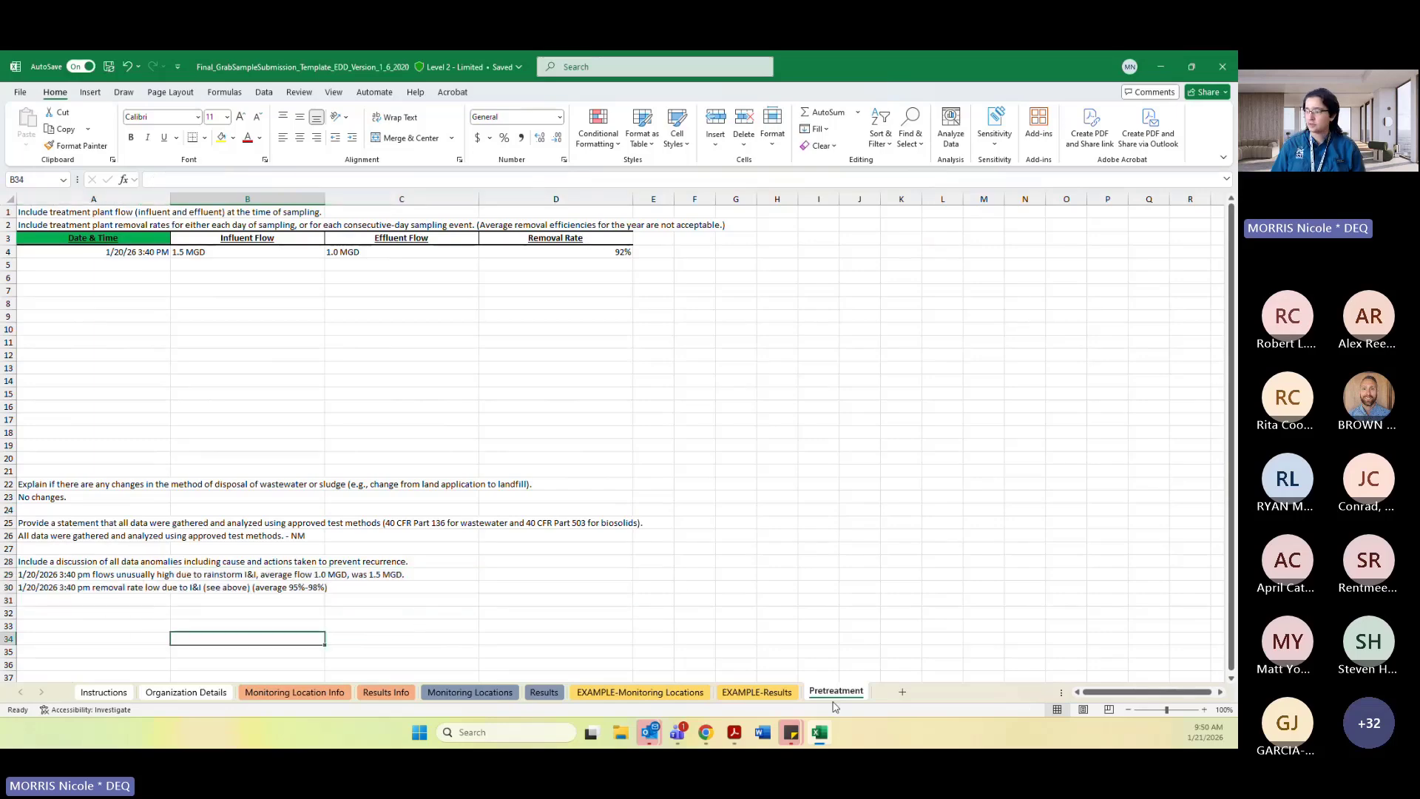
left_click(783, 510)
left_click(140, 329)
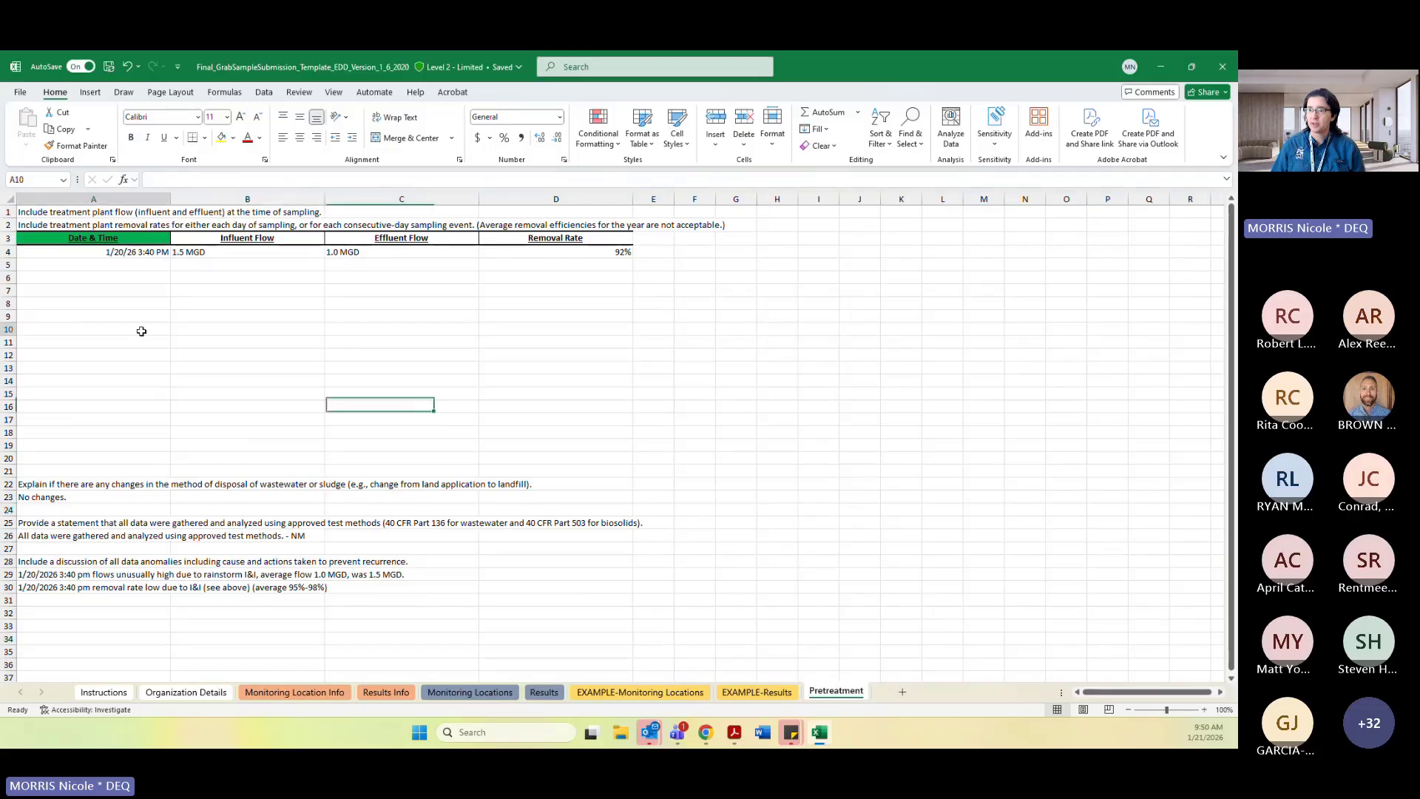
left_click(395, 346)
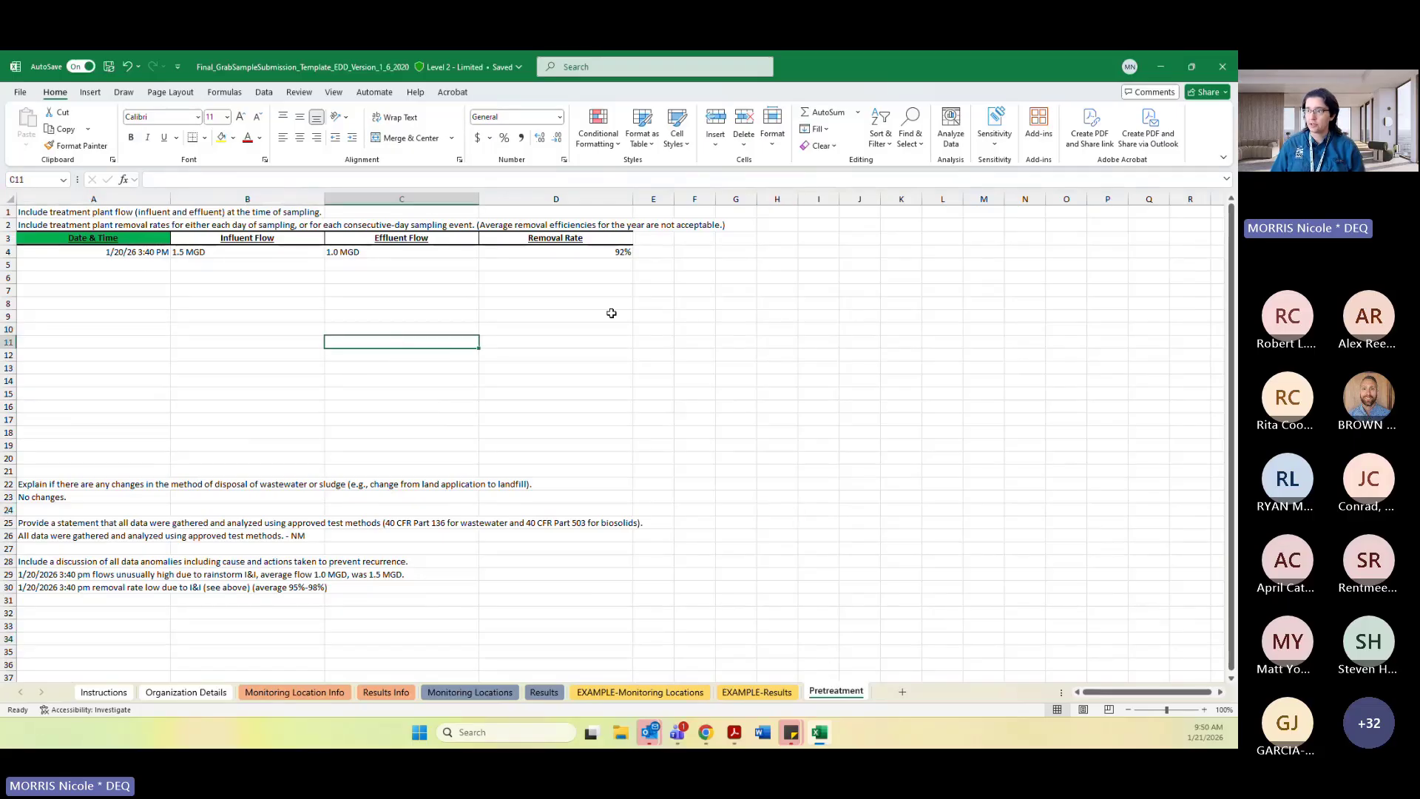
left_click(588, 270)
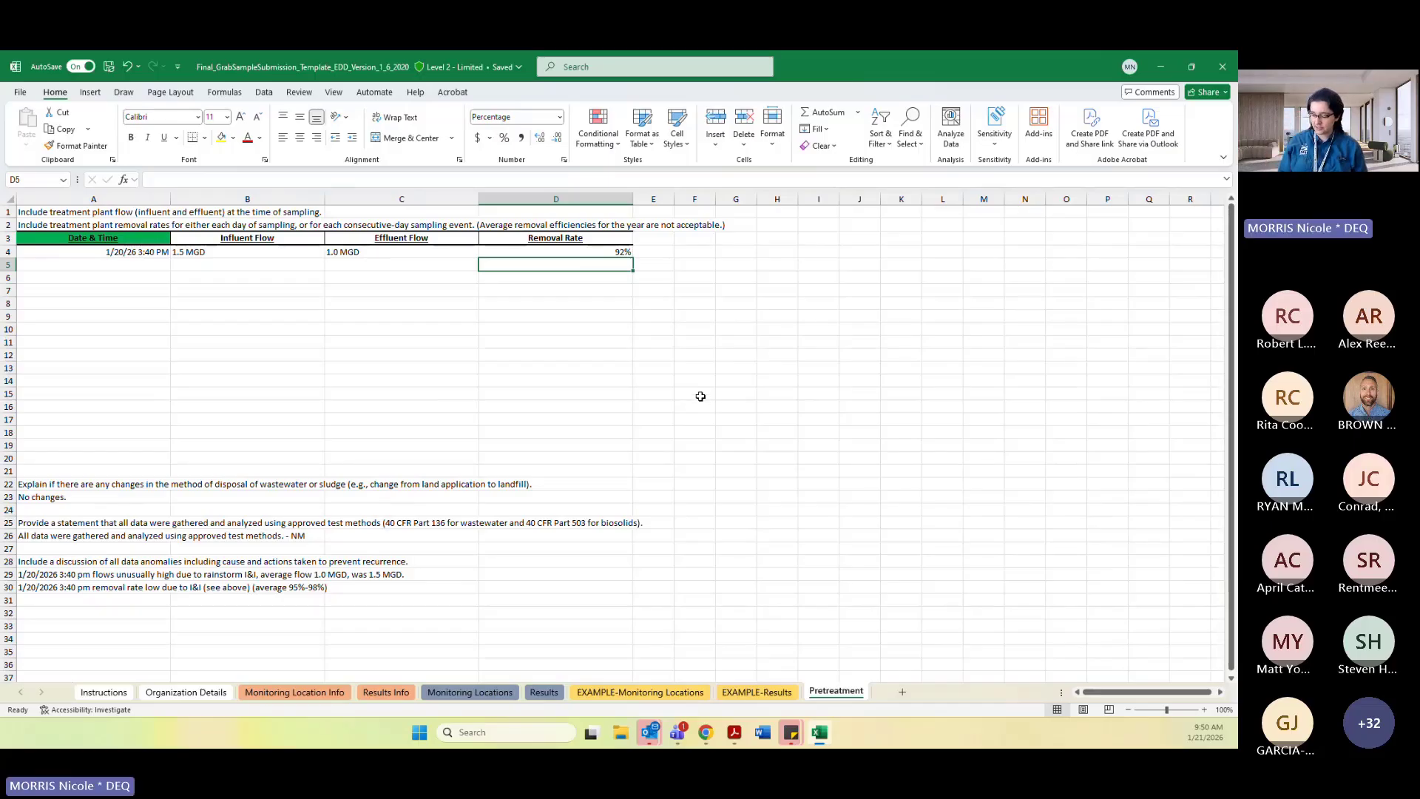
type("=")
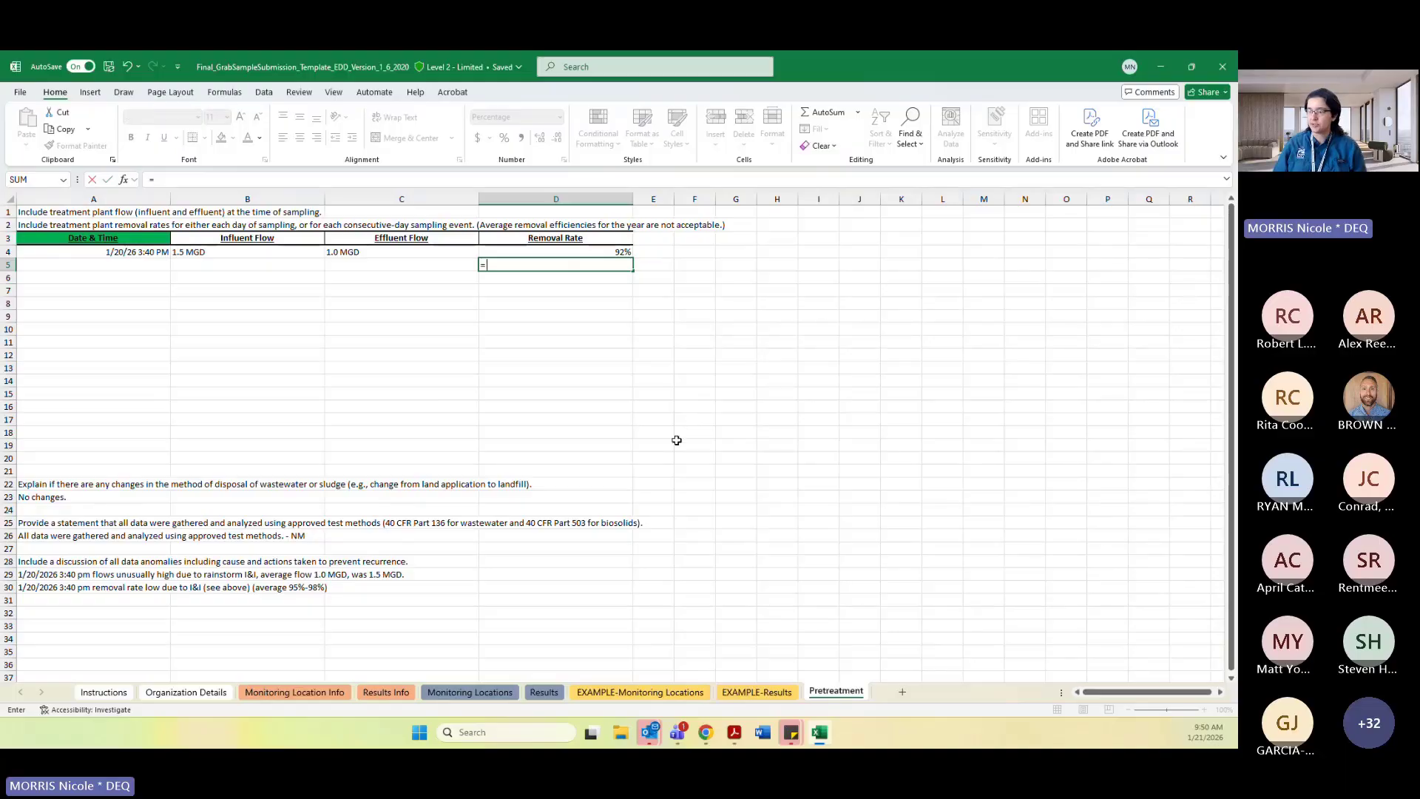
left_click(544, 693)
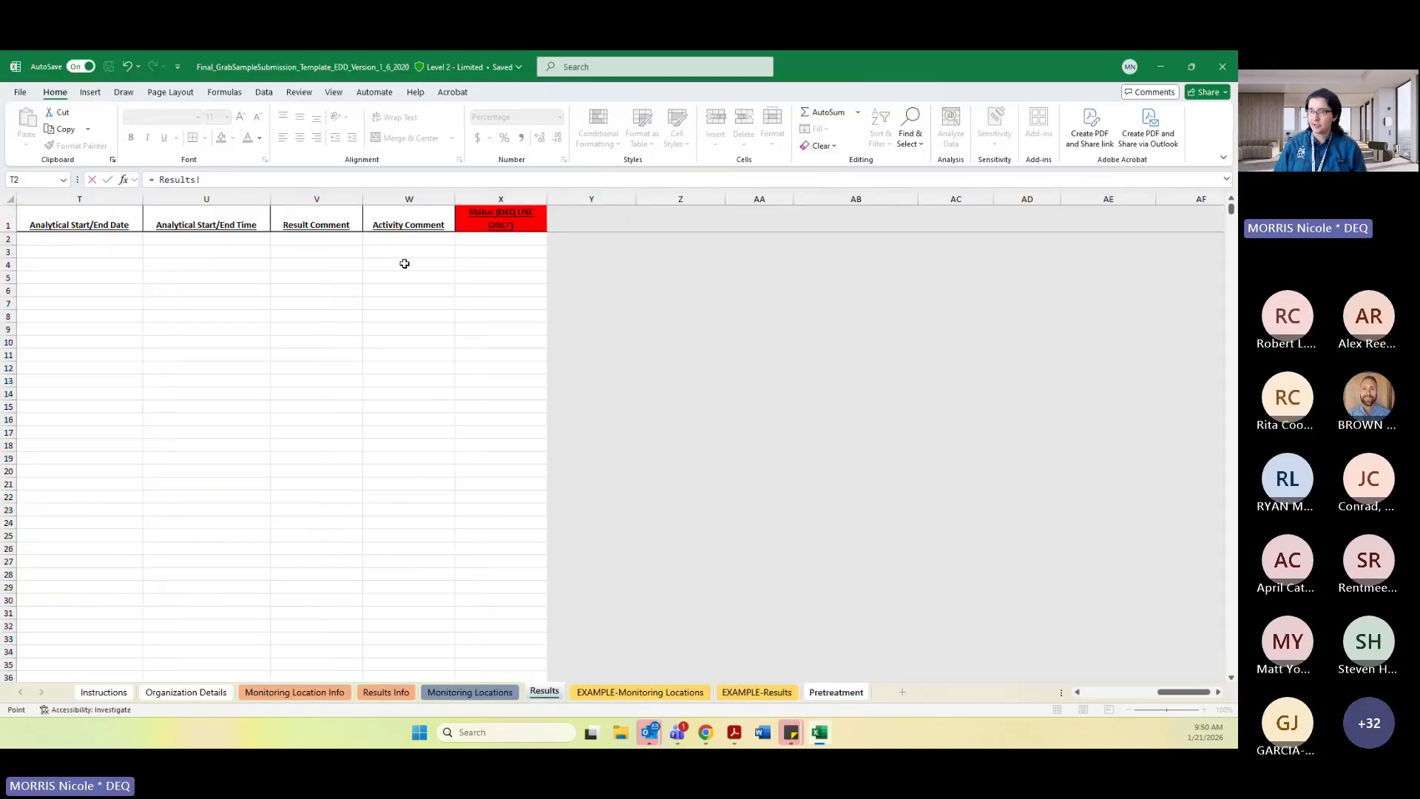
left_click(266, 293)
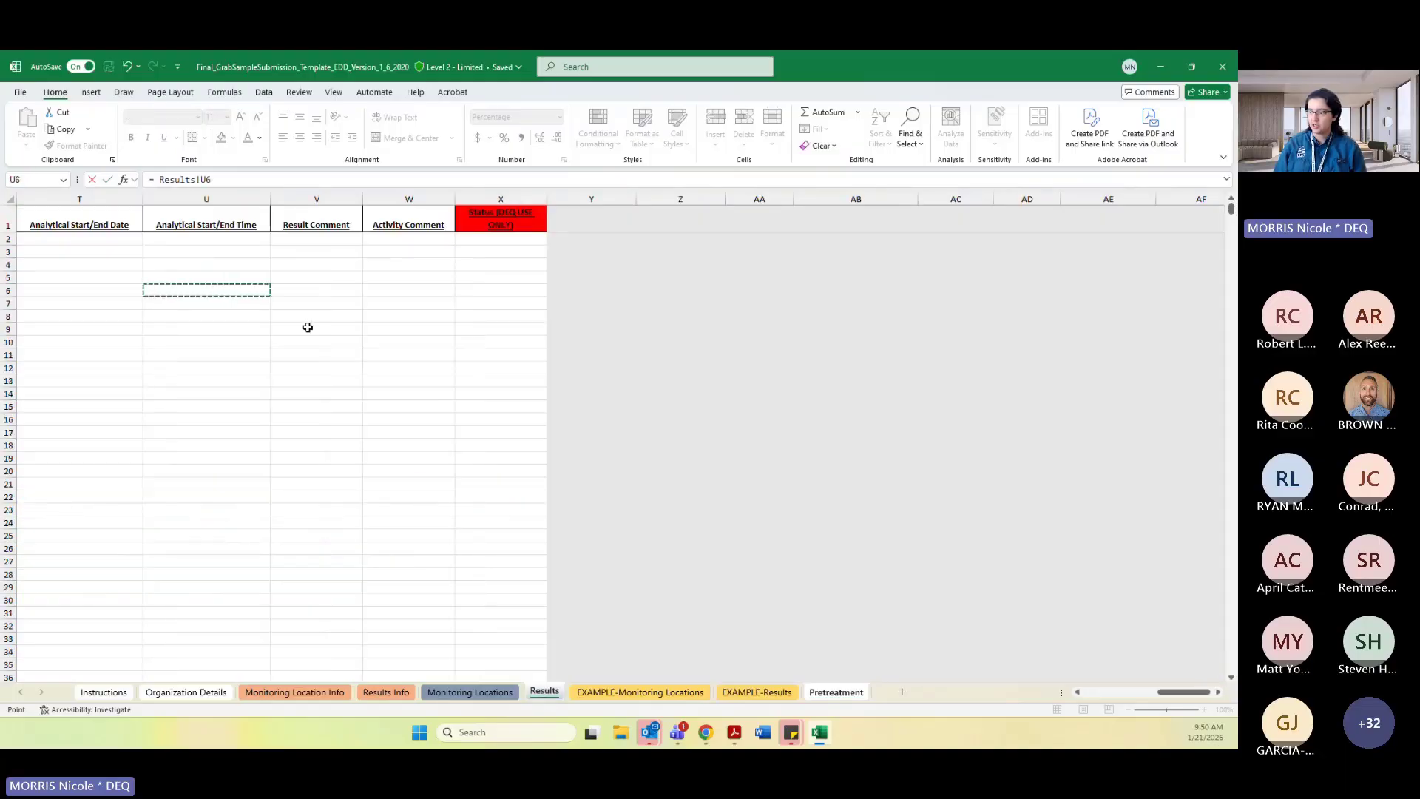
left_click(836, 693)
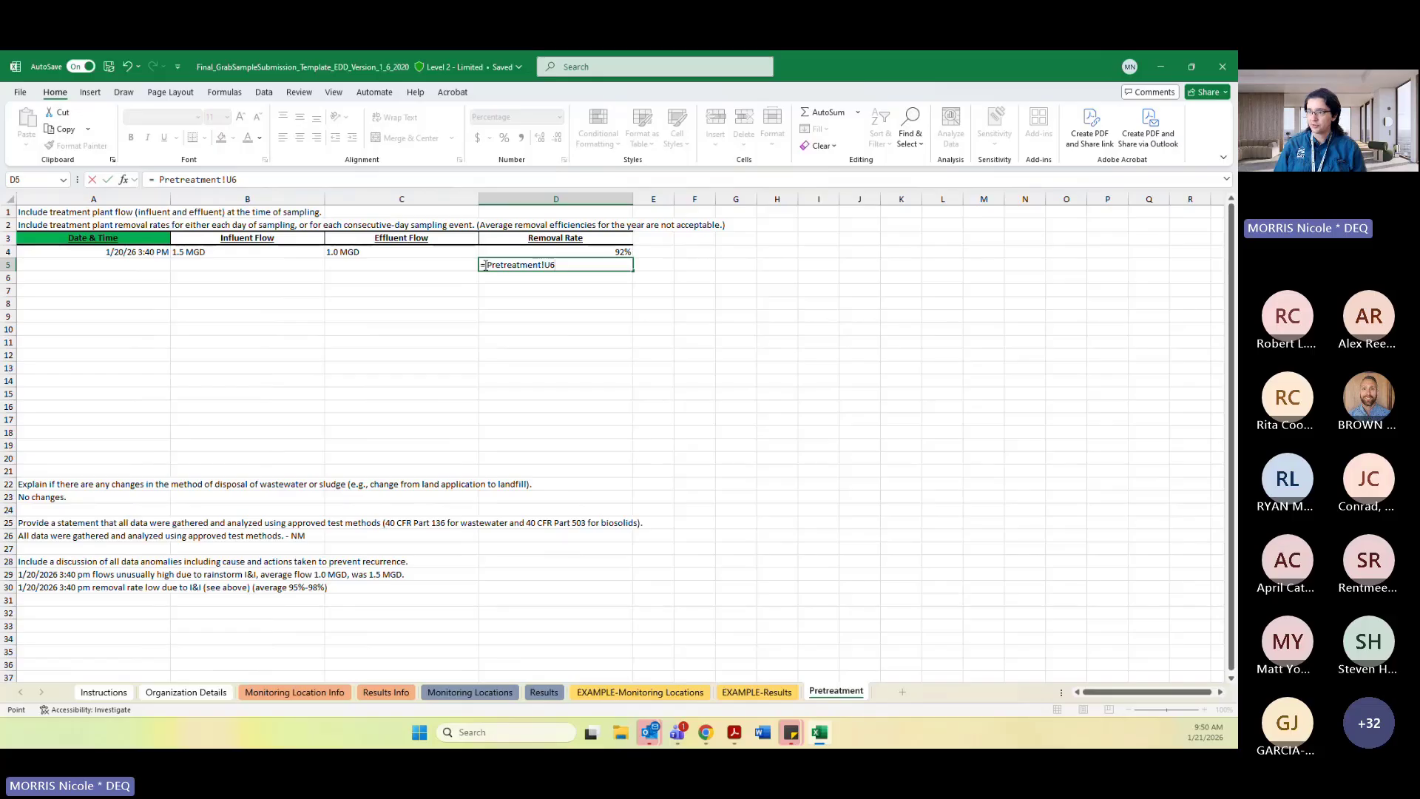
left_click_drag(485, 265, 568, 265)
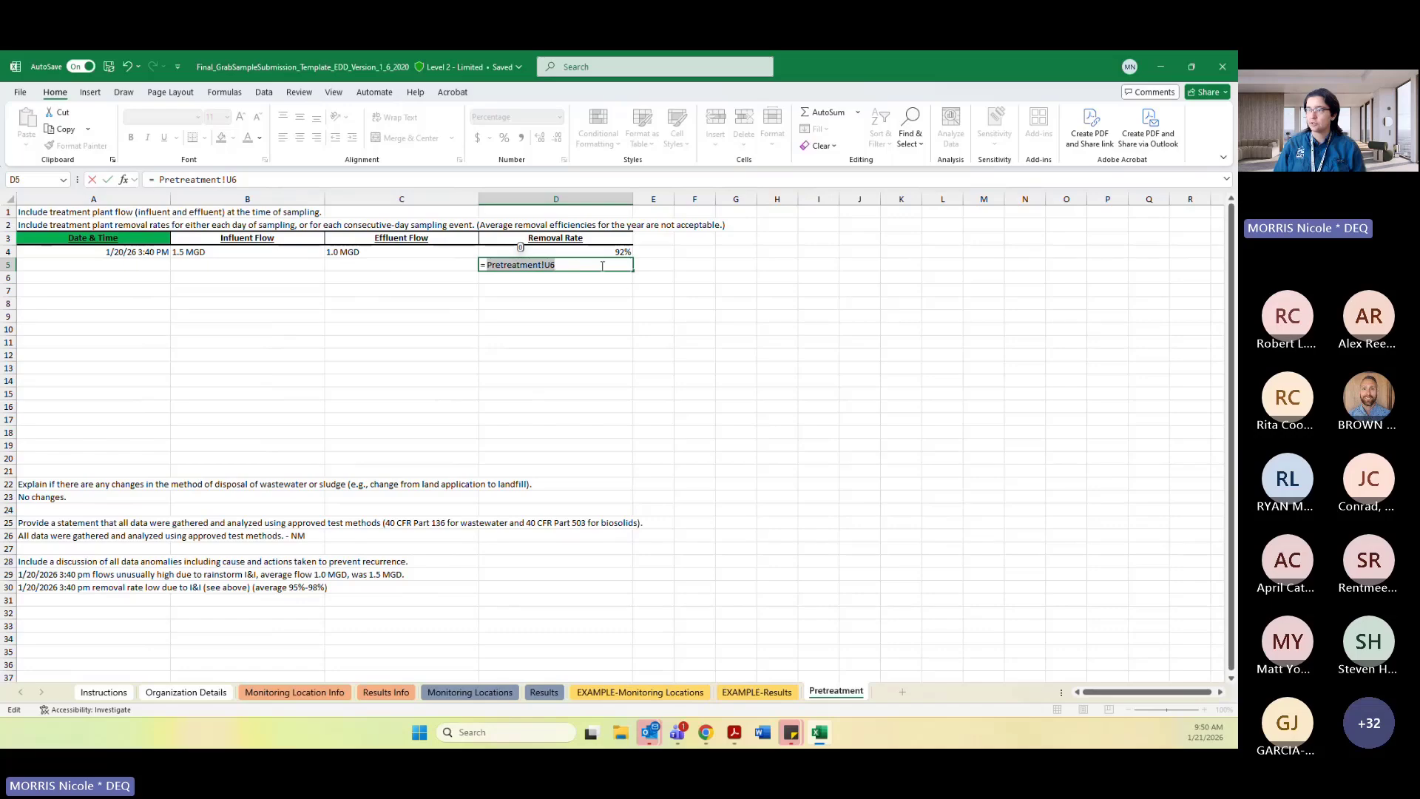
key("BackSpace")
key("Escape")
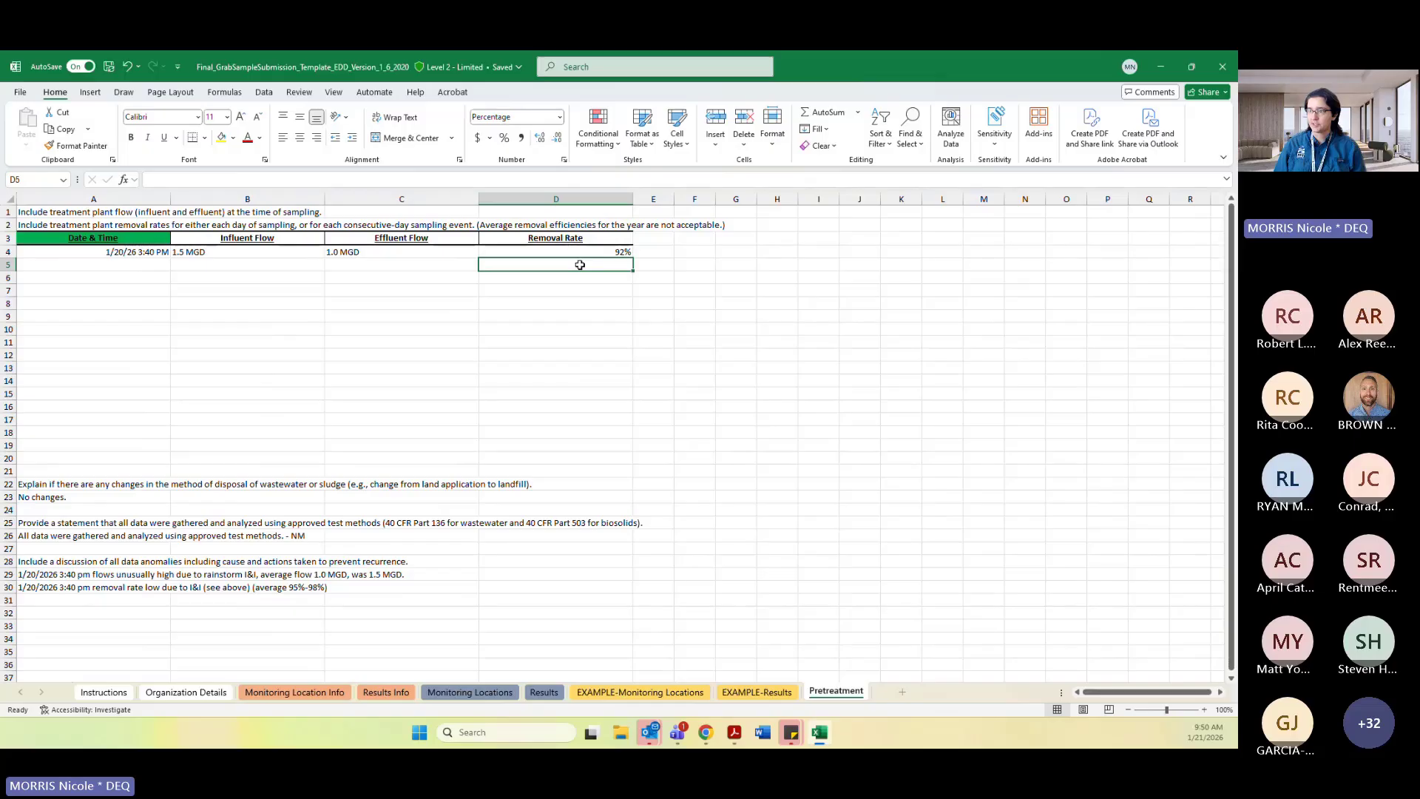
Examine the Pretreatment table's date entry and the leading columns of the Results sheet.
left_click(201, 303)
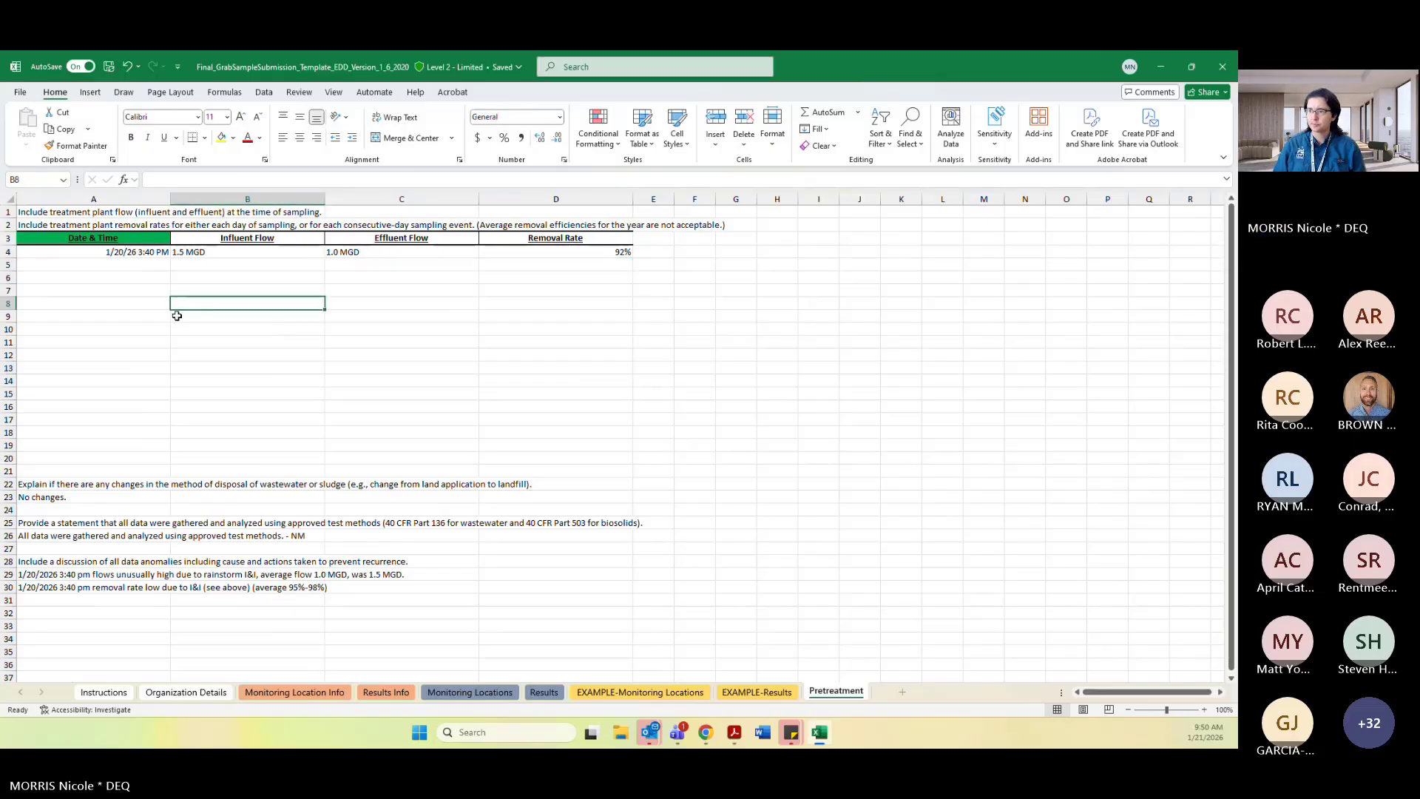
left_click(132, 265)
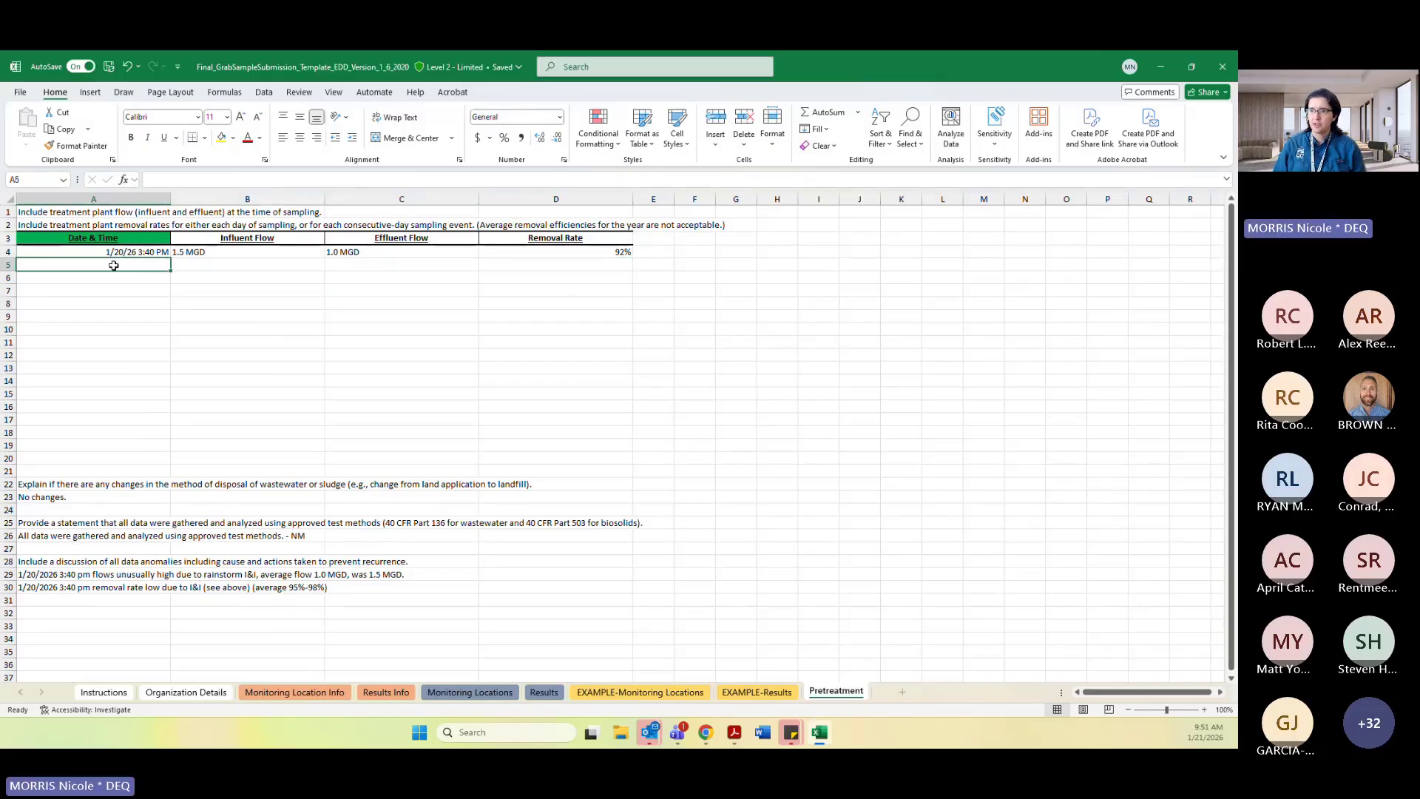
mouse_move(148, 271)
left_mouse_down()
mouse_move(589, 268)
mouse_move(133, 273)
left_mouse_up()
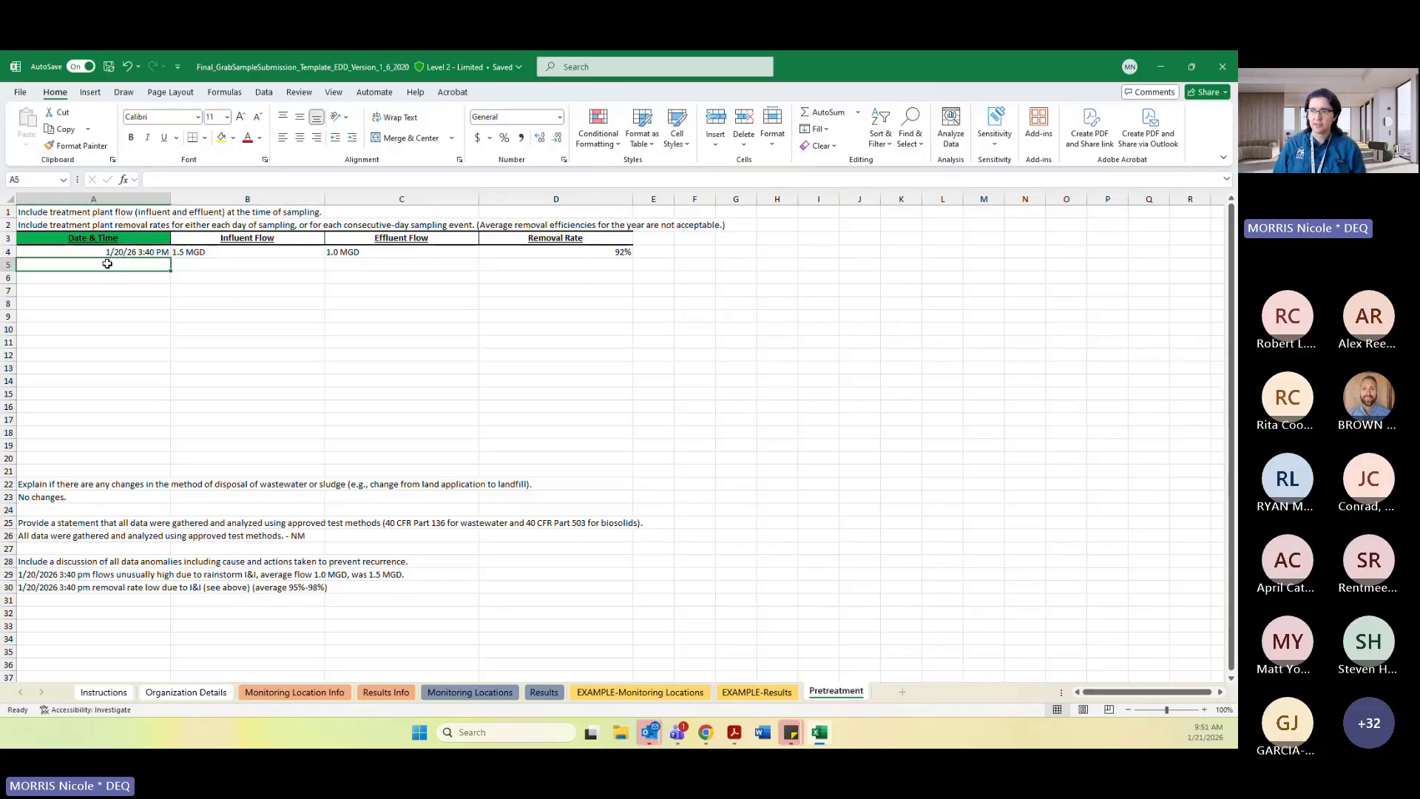
left_click(67, 251)
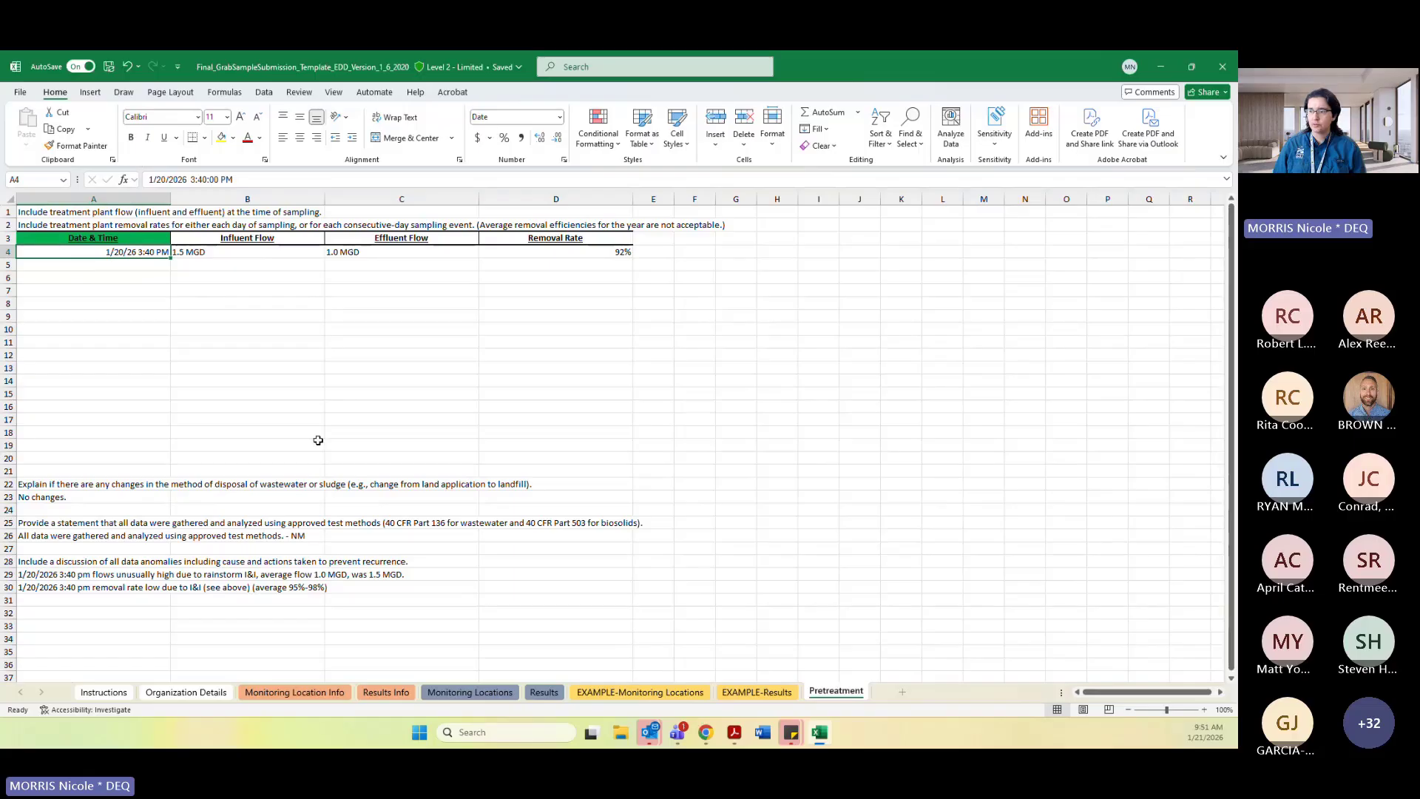
left_click(553, 693)
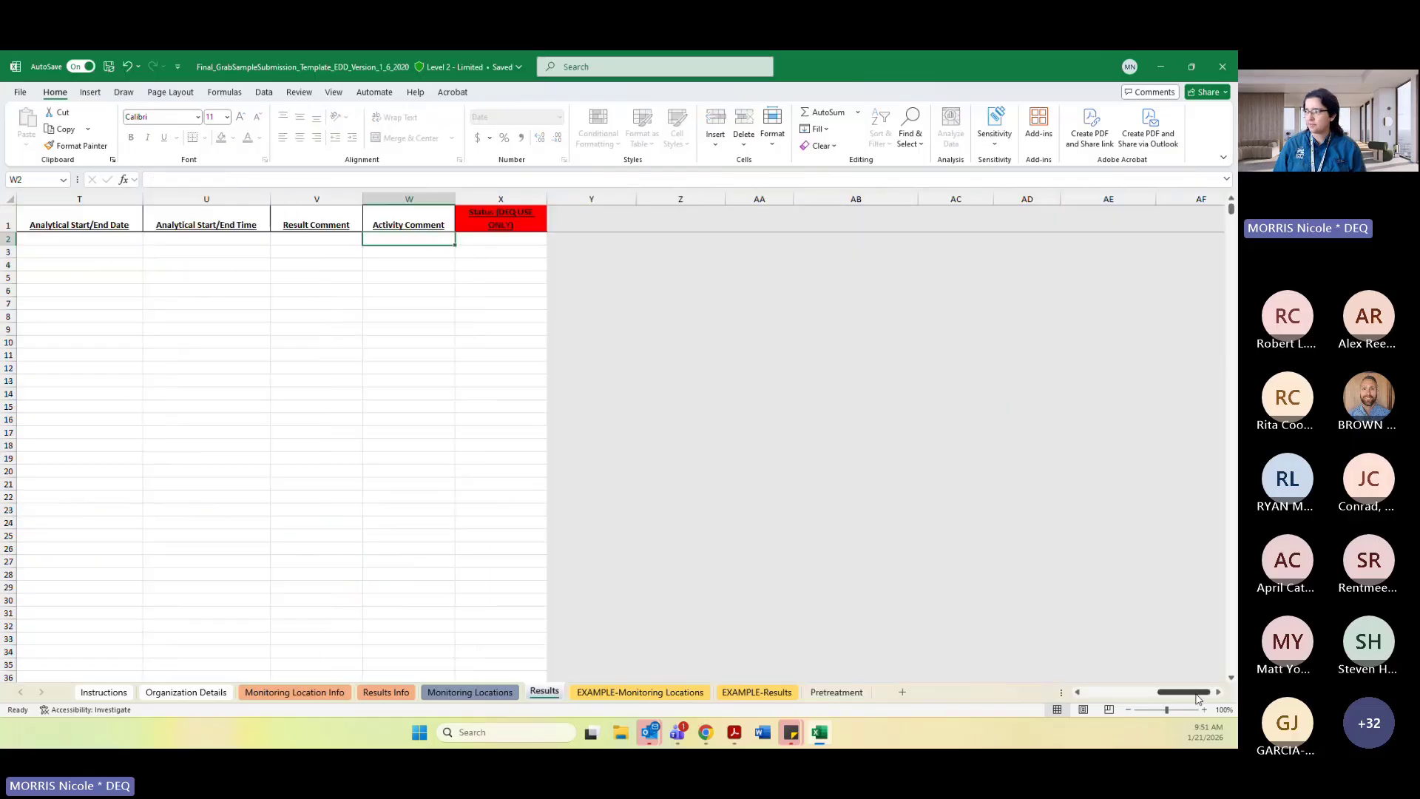
left_click_drag(1198, 699, 1124, 696)
left_click(466, 434)
left_click_drag(136, 239, 221, 331)
left_click(274, 393)
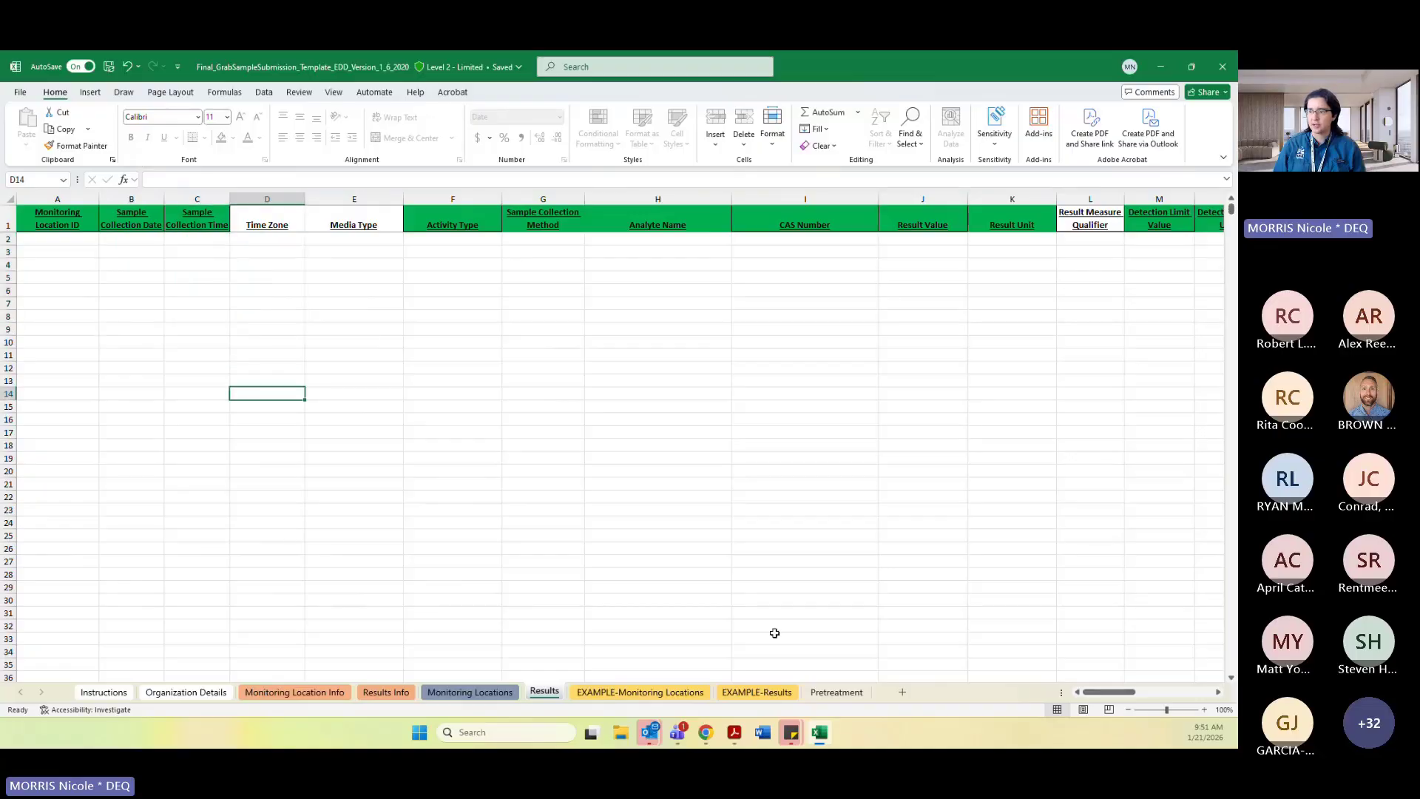
Compare the Pretreatment date and time entry with the Results sheet's Sample Collection Date and Time columns.
left_click(836, 691)
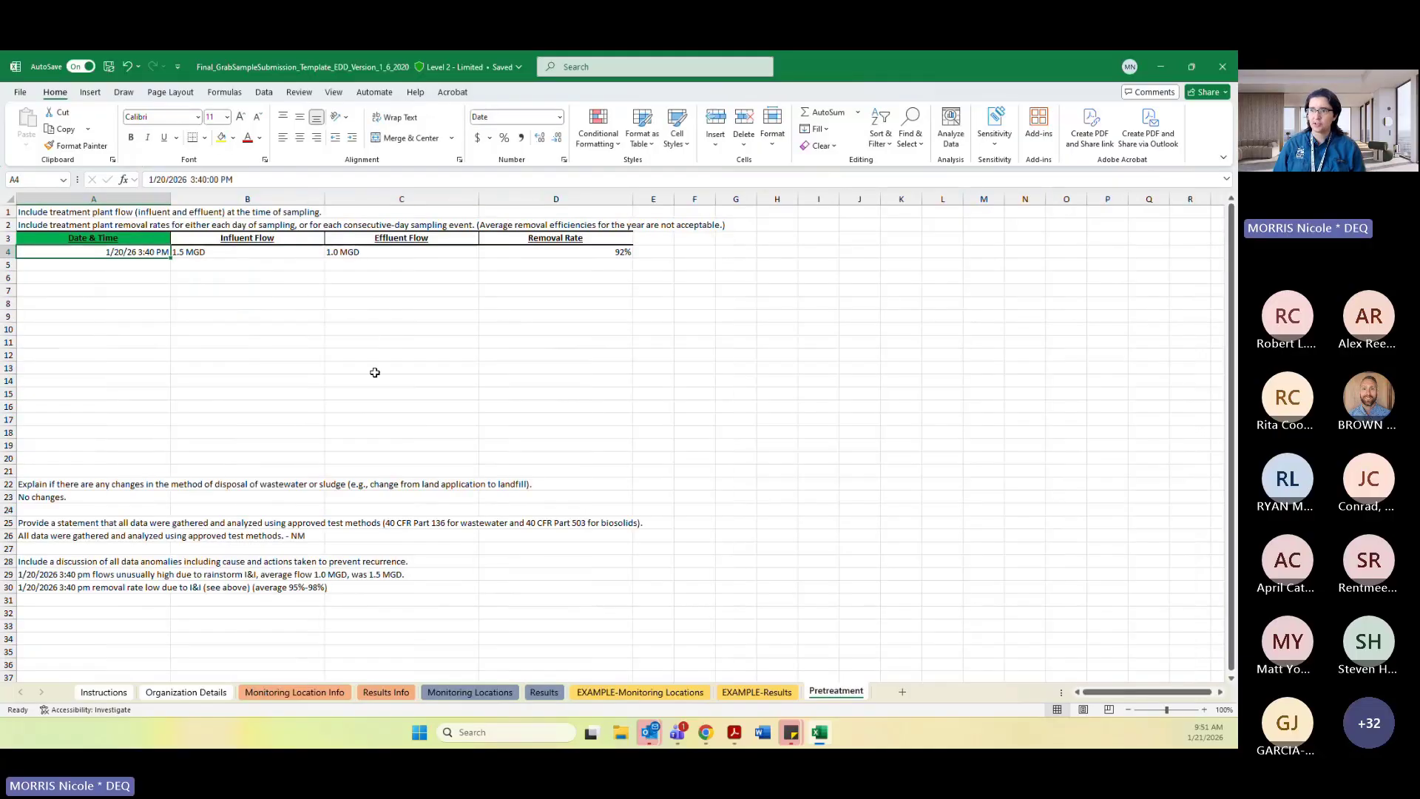
left_click(551, 692)
key("ctrl+Home")
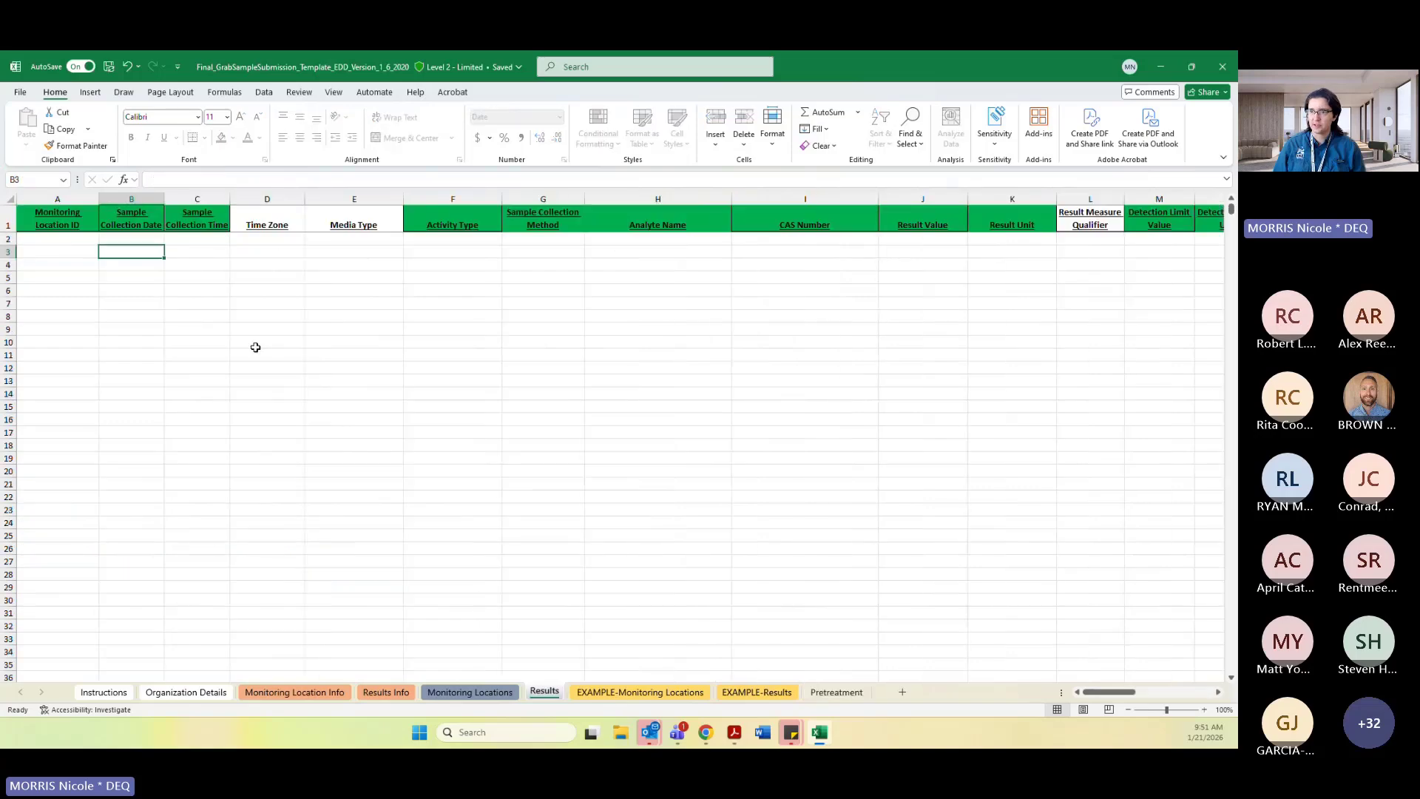
left_click(836, 692)
left_click(85, 265)
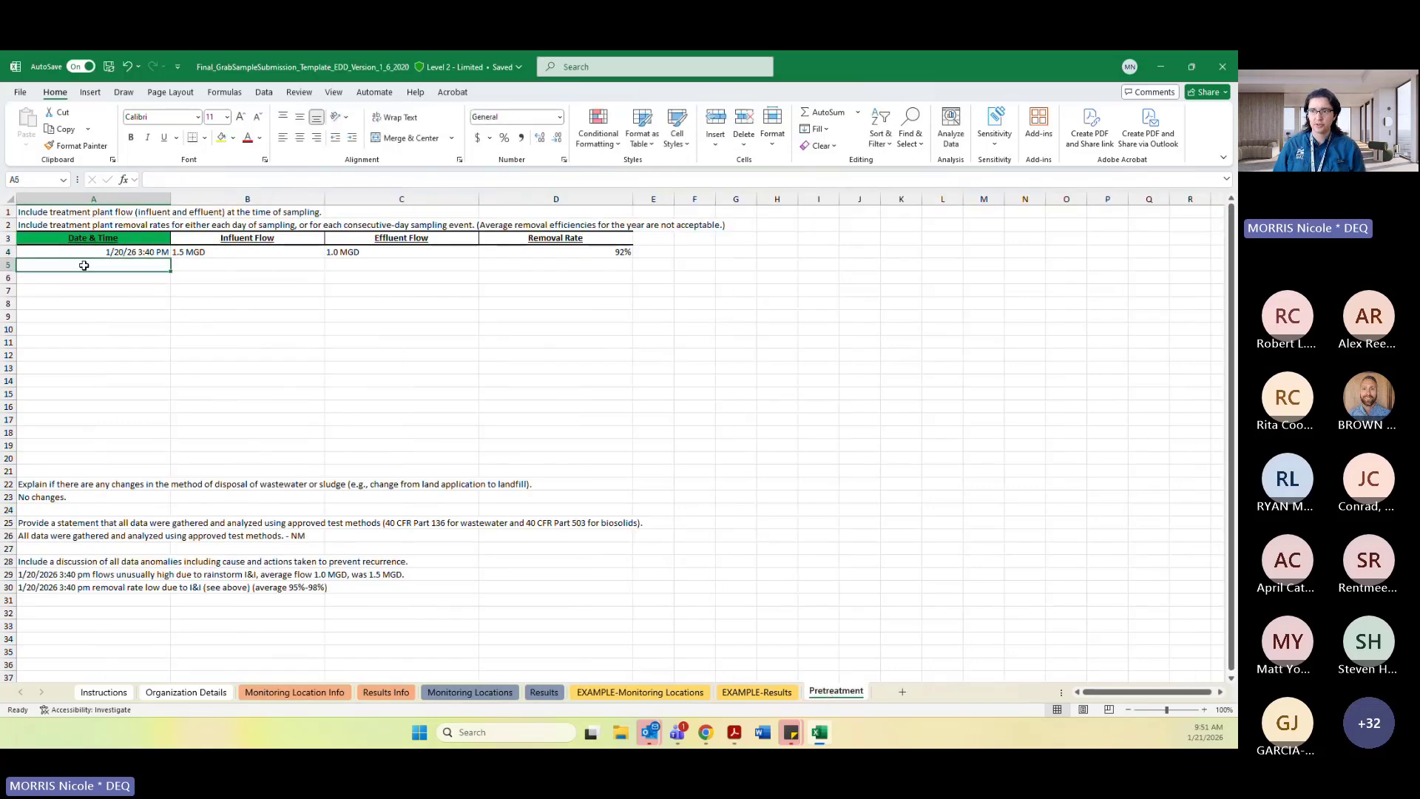
left_click(79, 252)
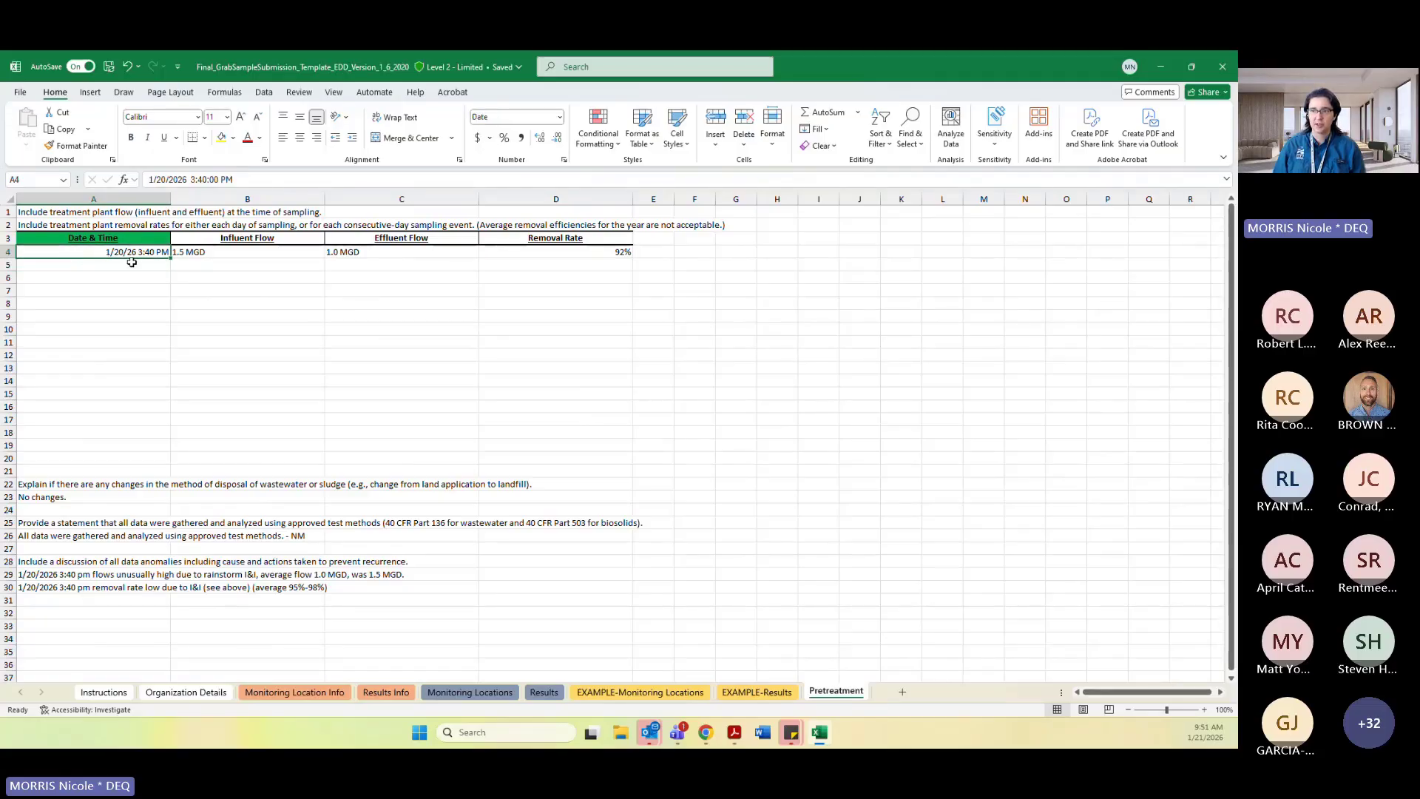
left_click(552, 694)
left_click(213, 307)
left_click(138, 257)
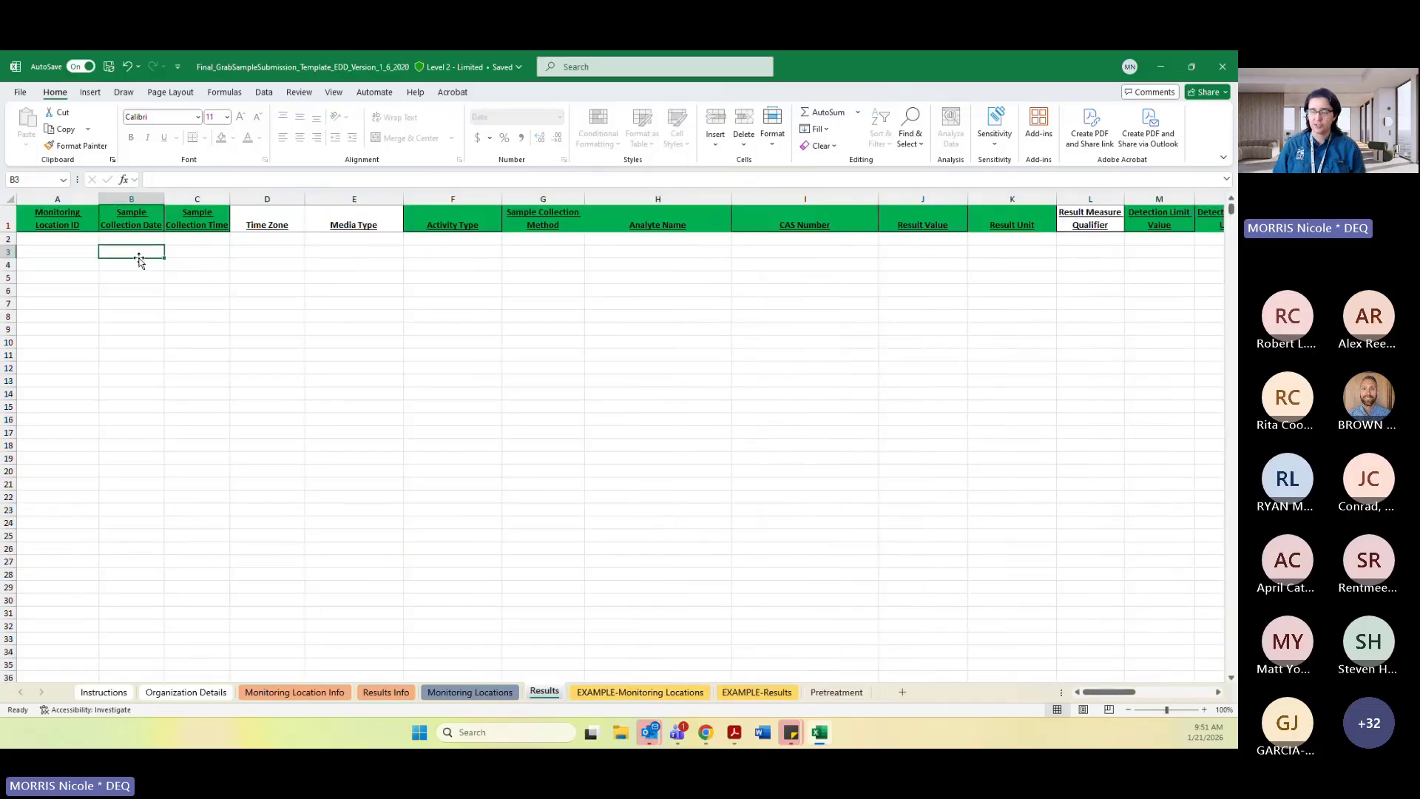
left_click(832, 693)
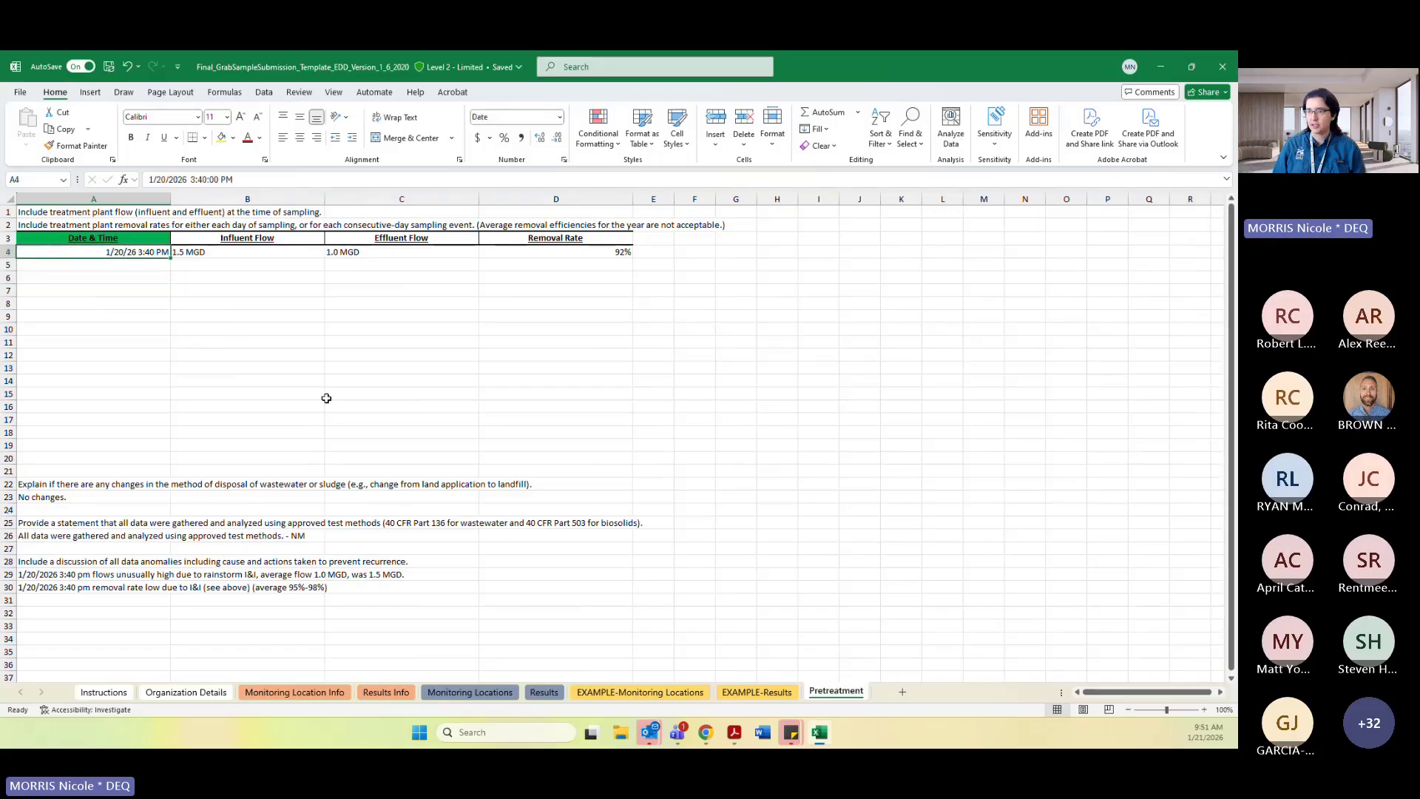
Insert a new column A on the Pretreatment sheet and enter the header Sample ID in A3.
left_click(54, 199)
right_click(53, 199)
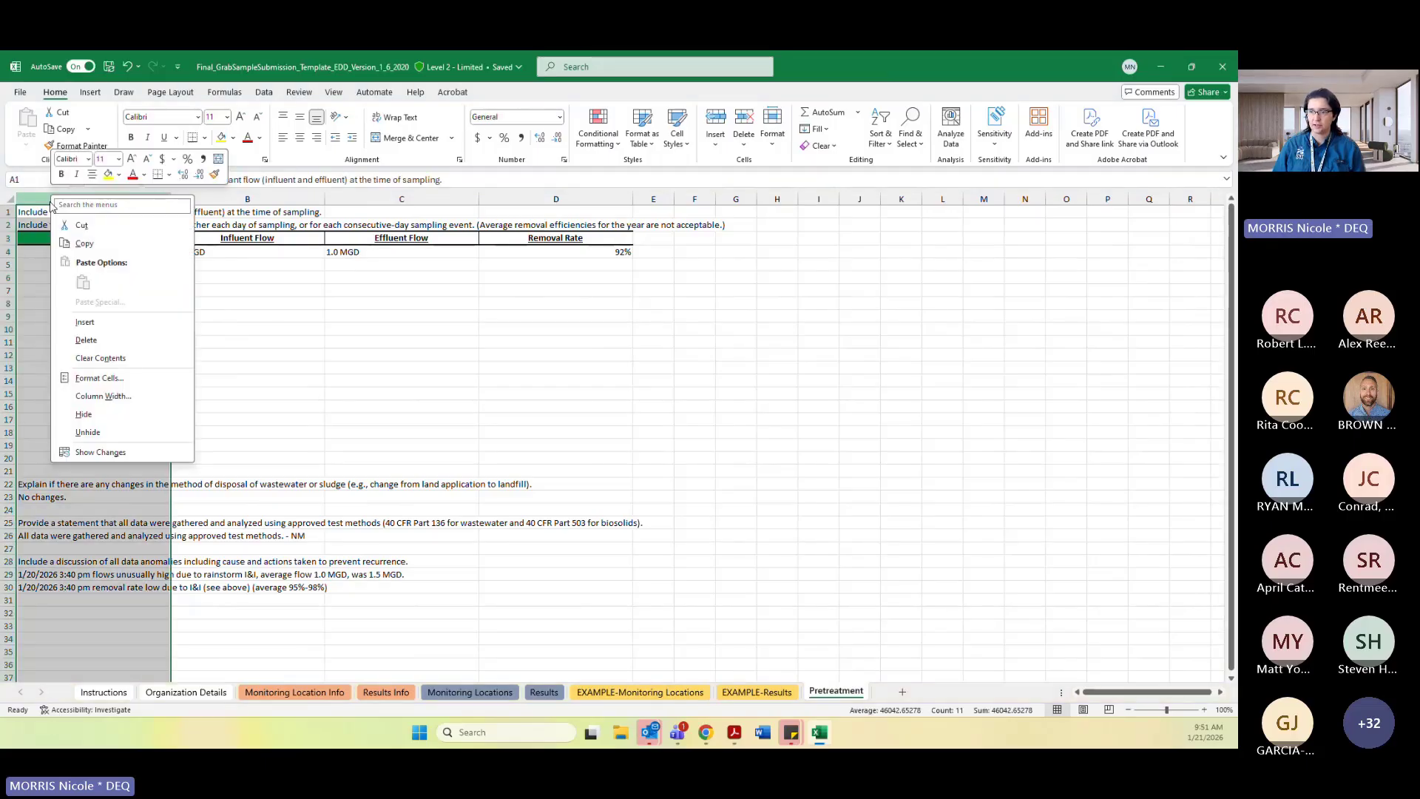
left_click(85, 322)
left_click(36, 238)
type("S")
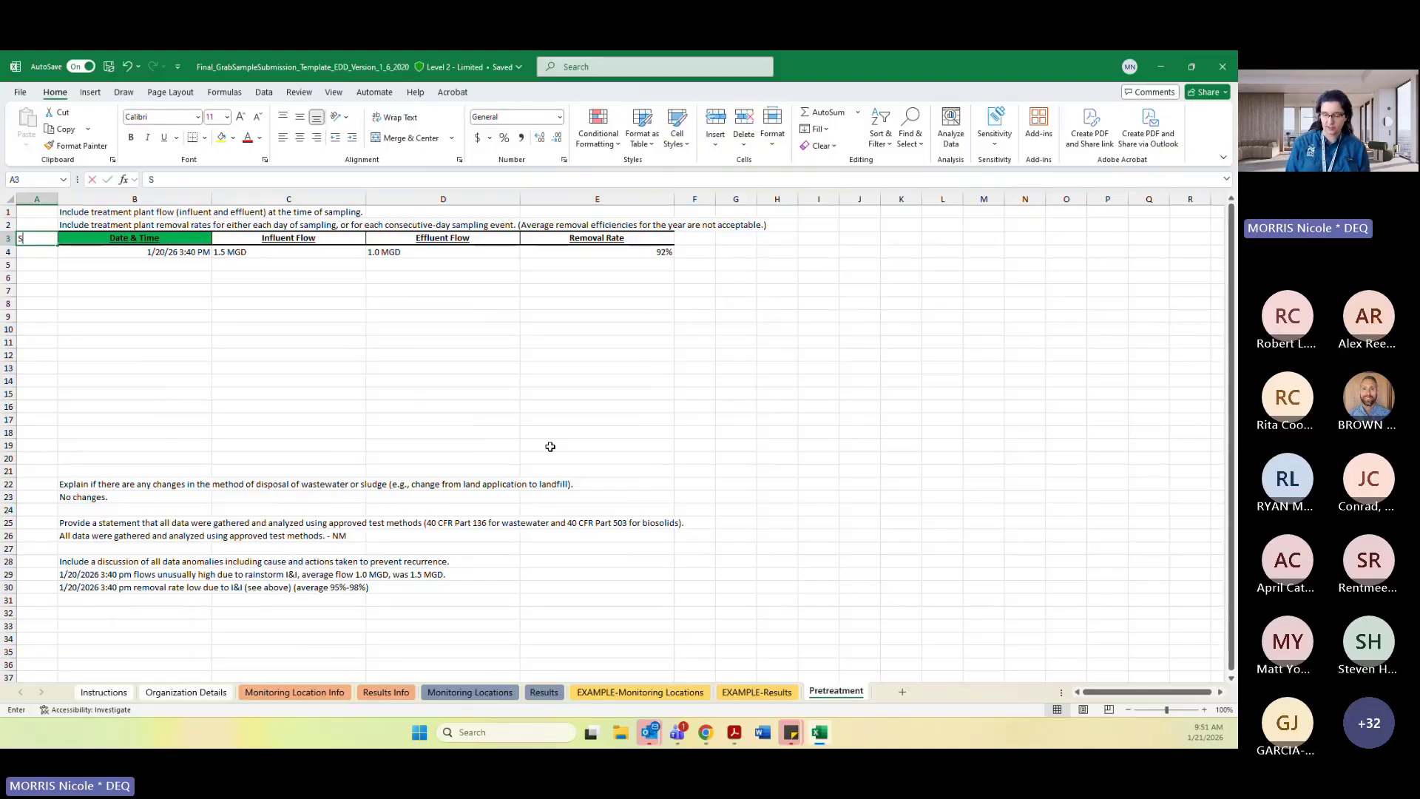
type("ample ID")
key("Return")
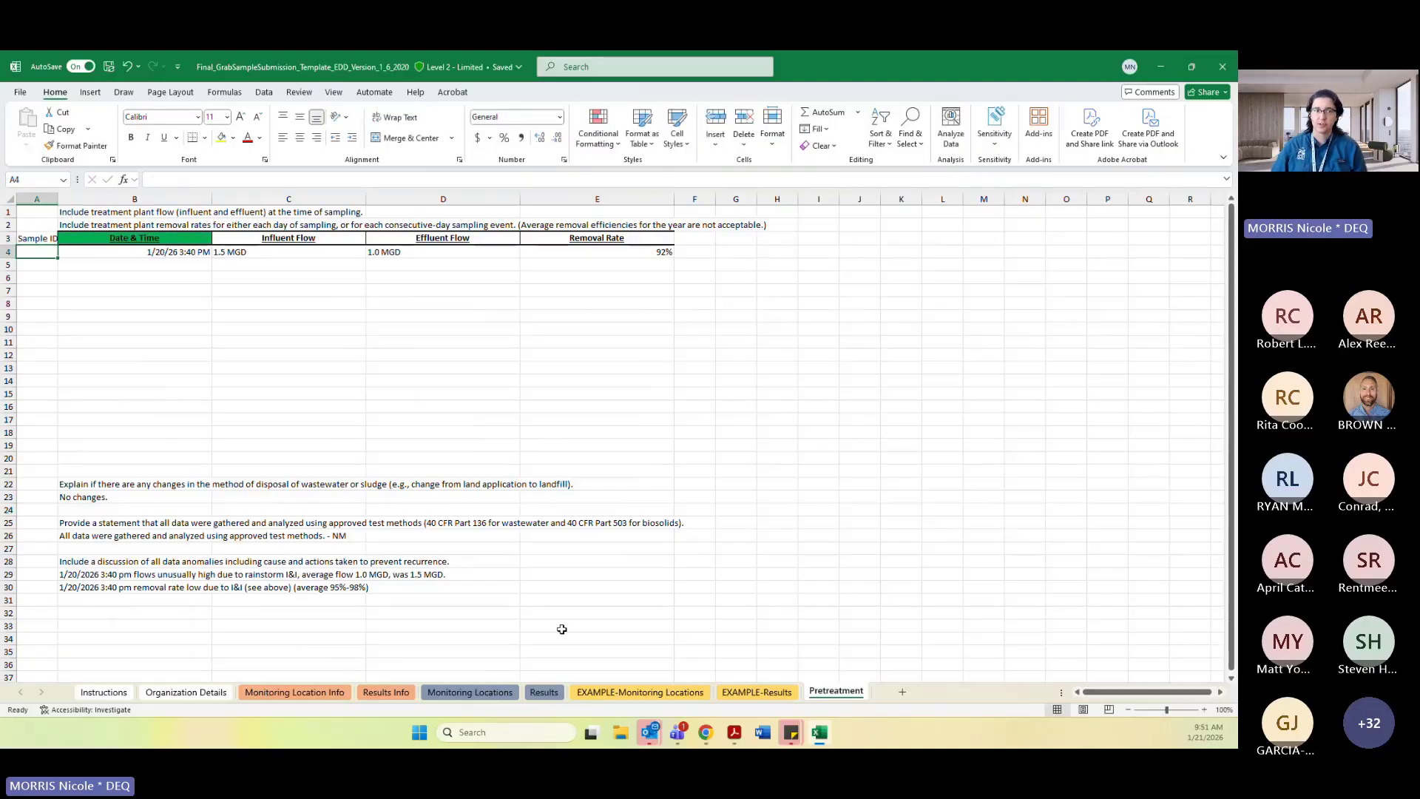
Autofit column A and copy the Date & Time header formatting onto the Sample ID header.
double_click(56, 201)
left_click(133, 237)
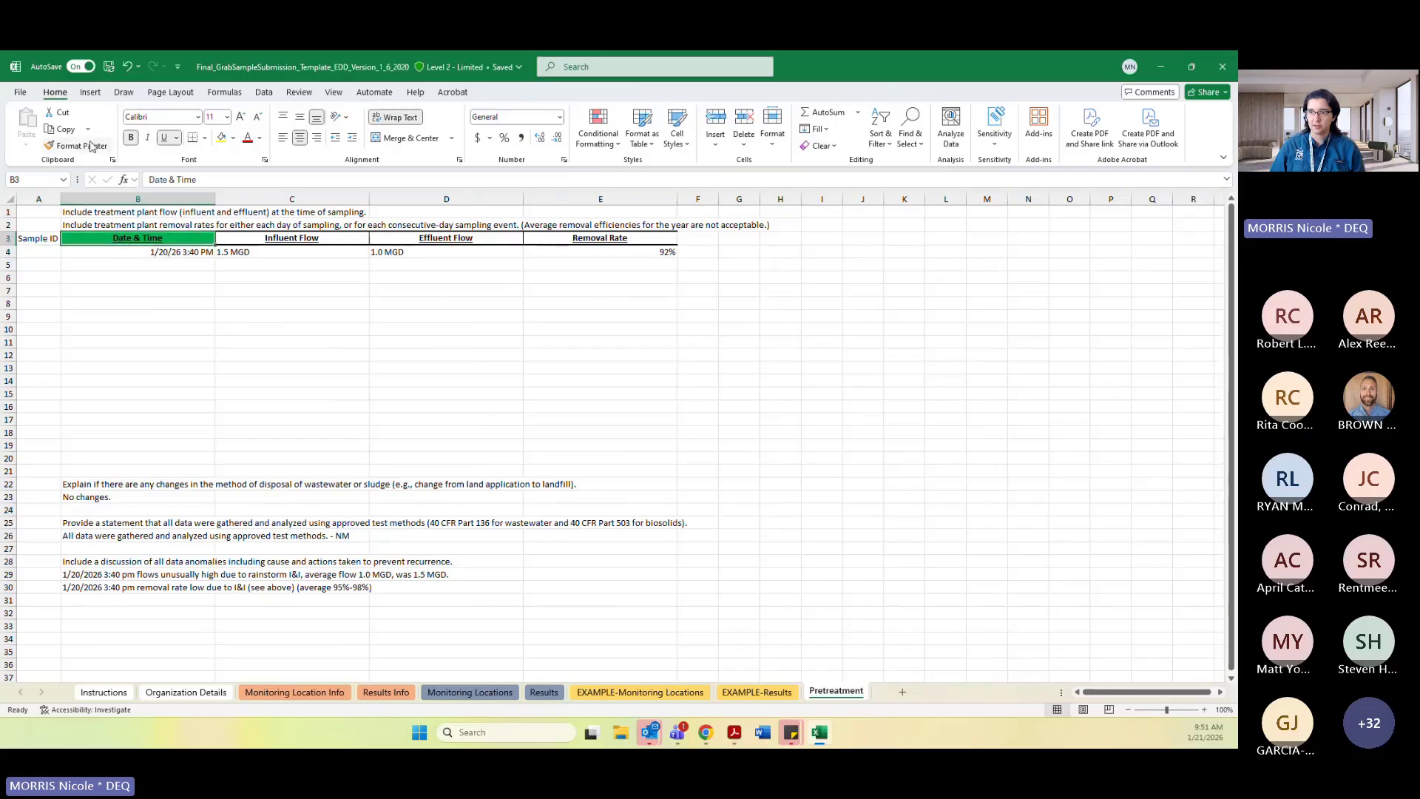
left_click(92, 146)
left_click(38, 237)
left_click(229, 337)
Review the Pretreatment table's first data row against the Results sheet columns.
left_click(53, 255)
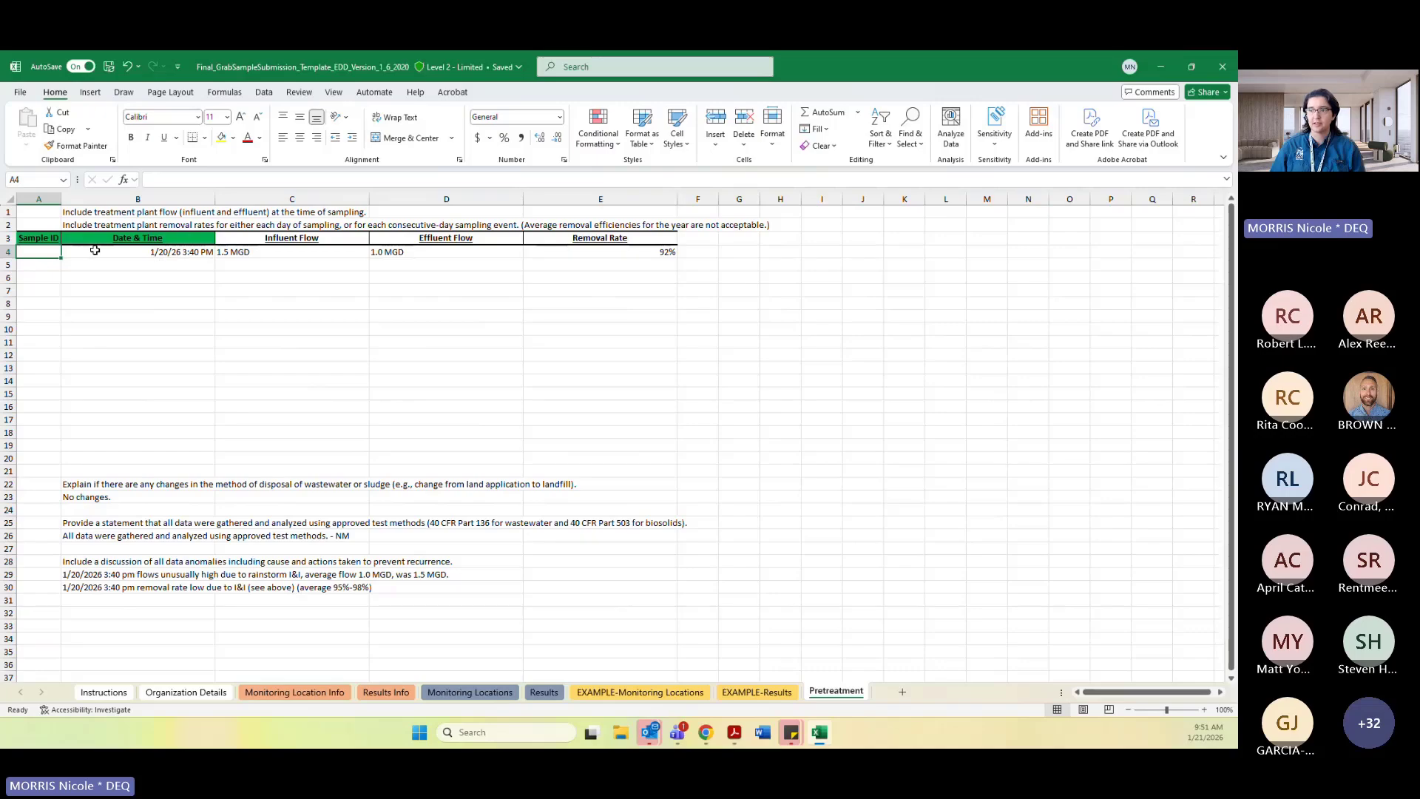
left_click_drag(326, 251, 574, 252)
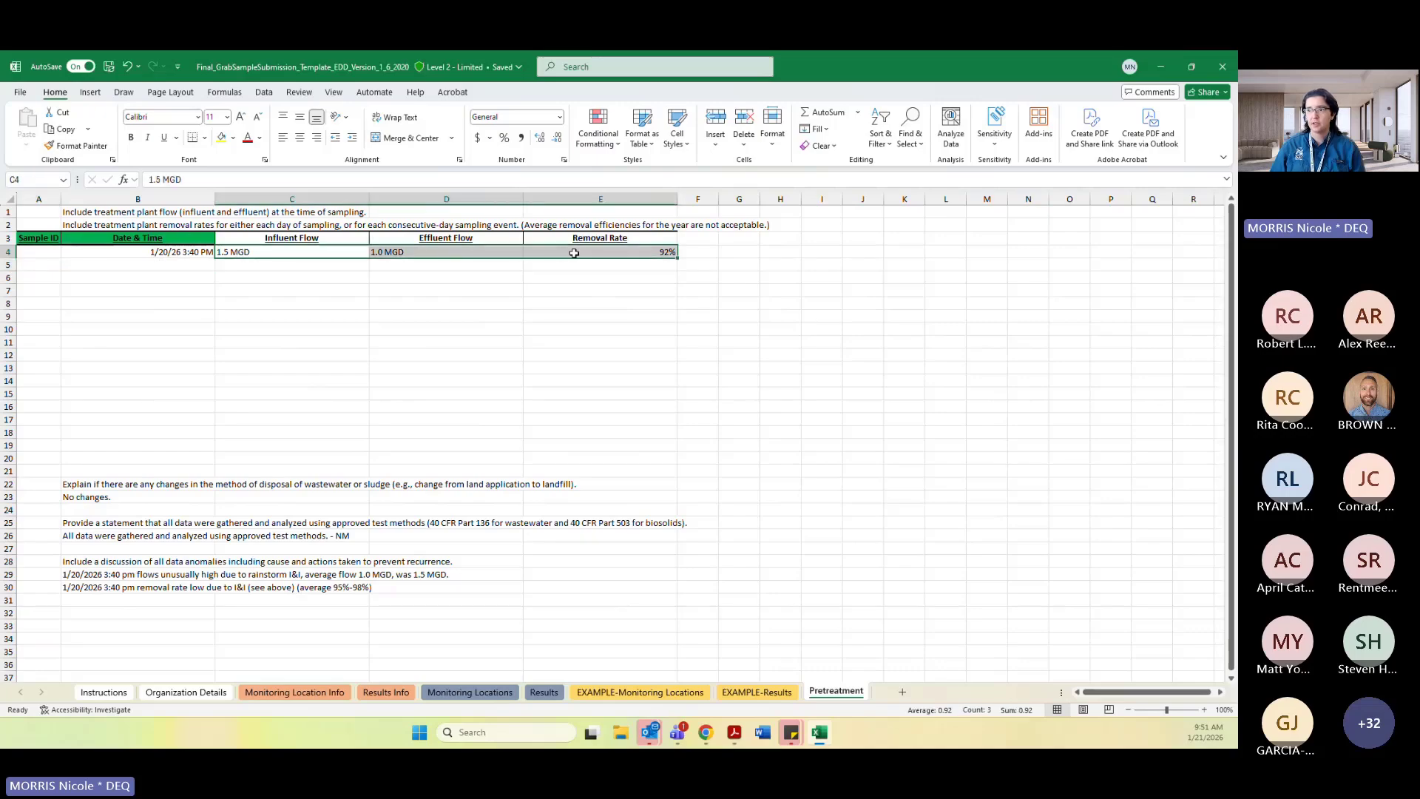
left_click(662, 342)
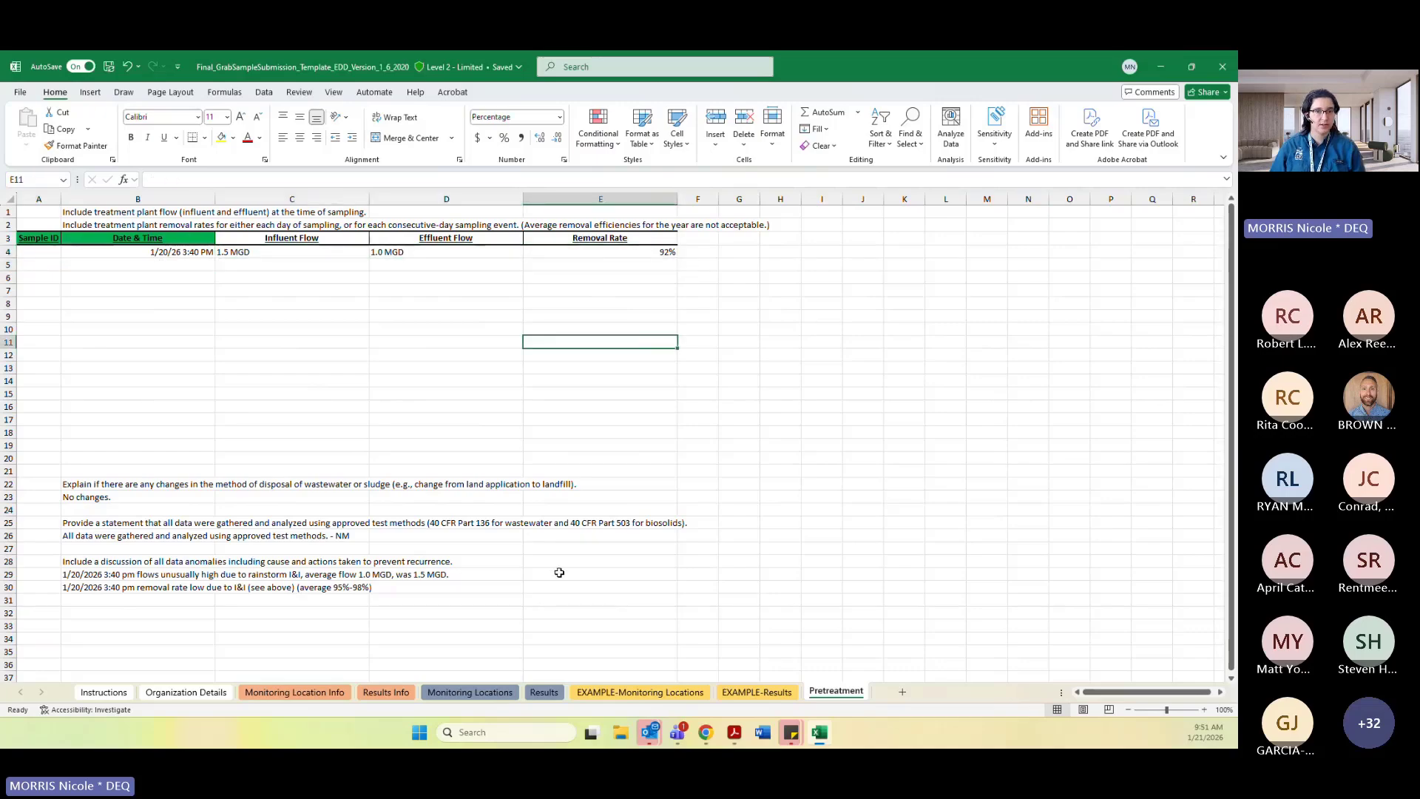
left_click(553, 693)
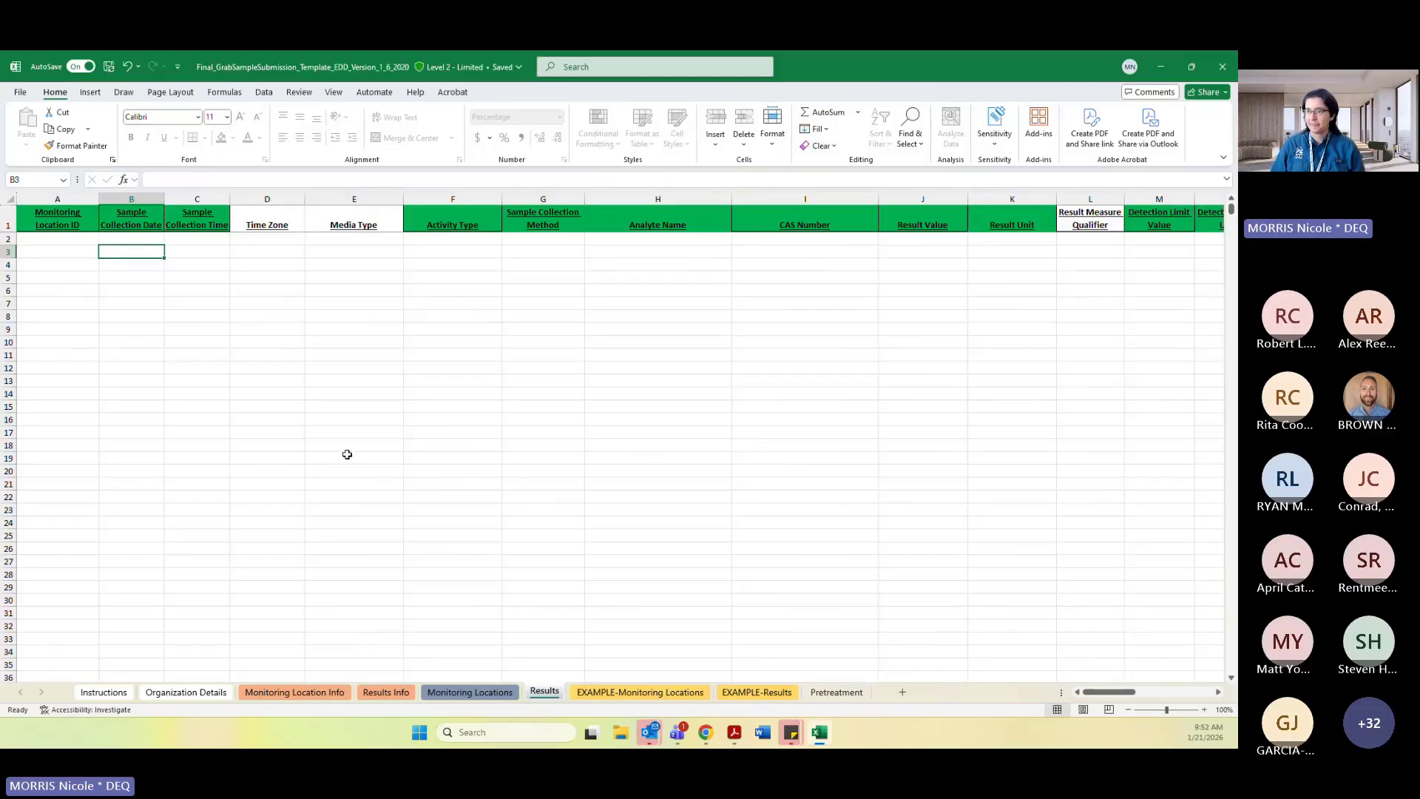
left_click(223, 277)
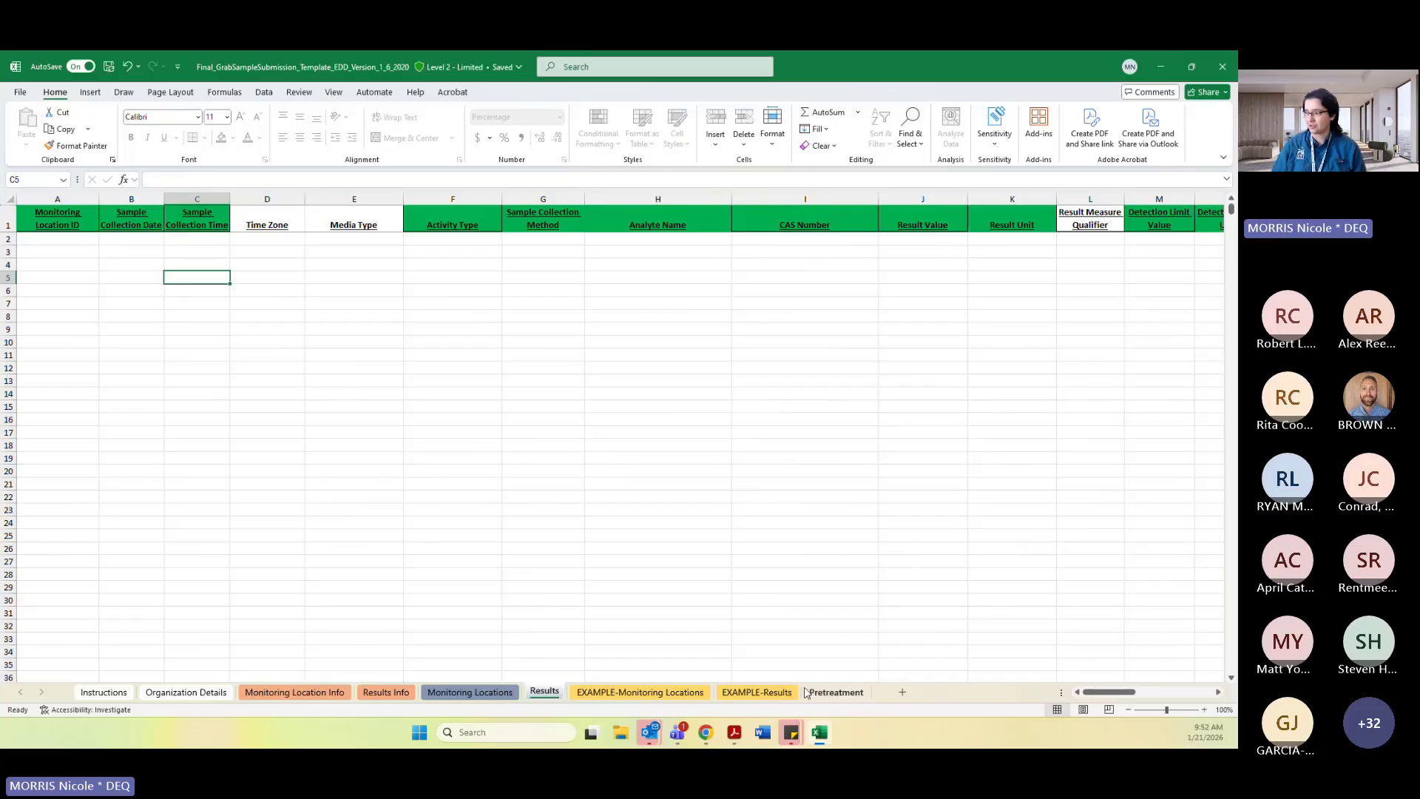
left_click(829, 693)
left_click(315, 326)
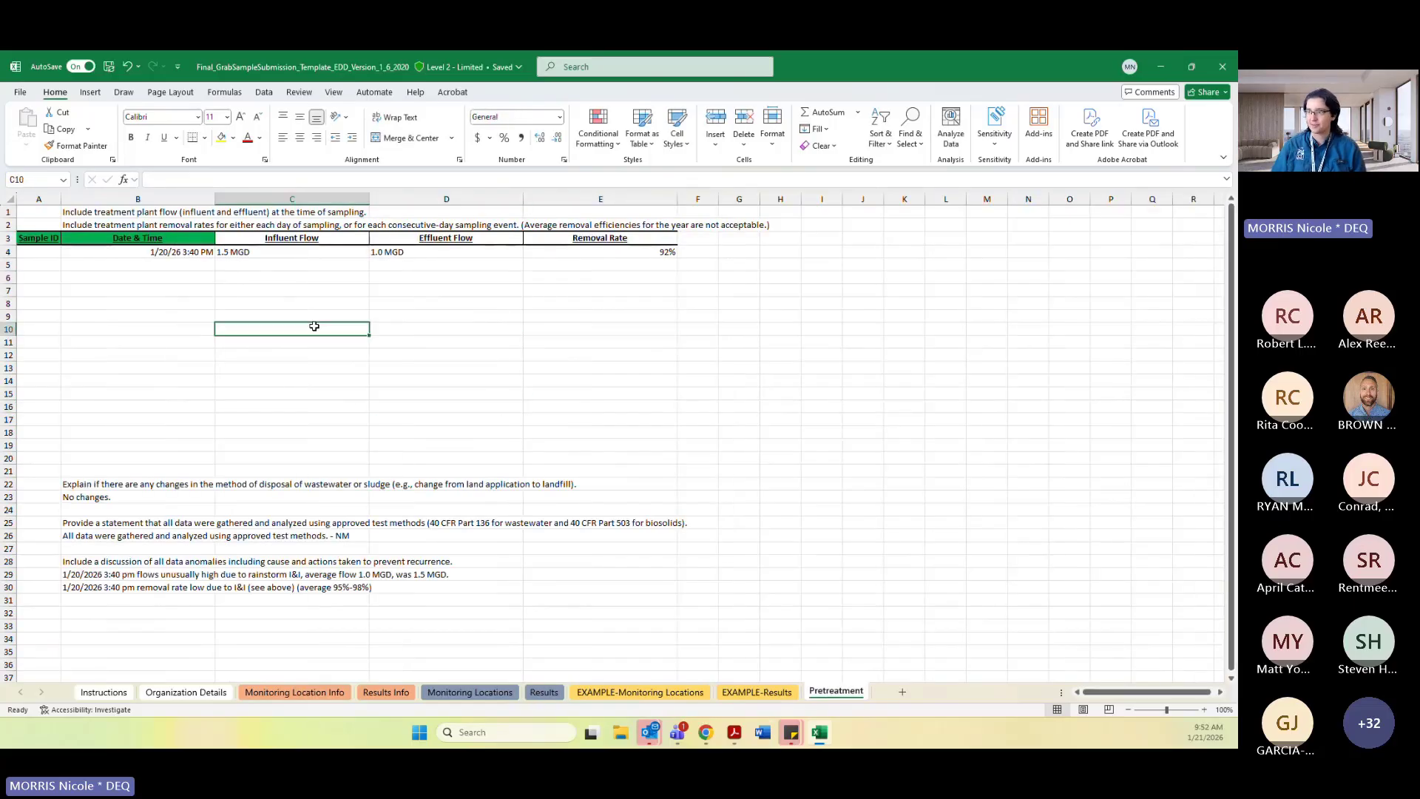
left_click(519, 397)
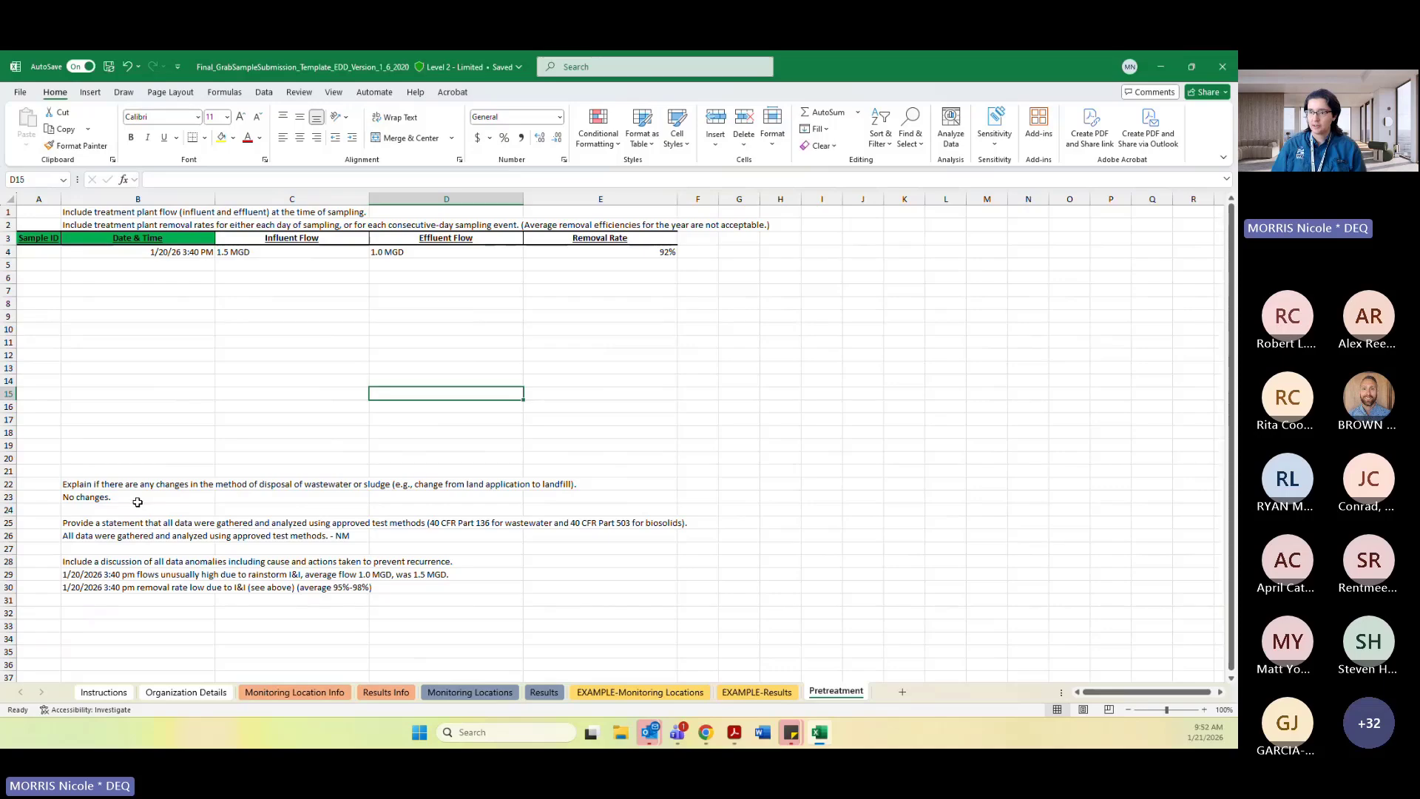
left_click(318, 627)
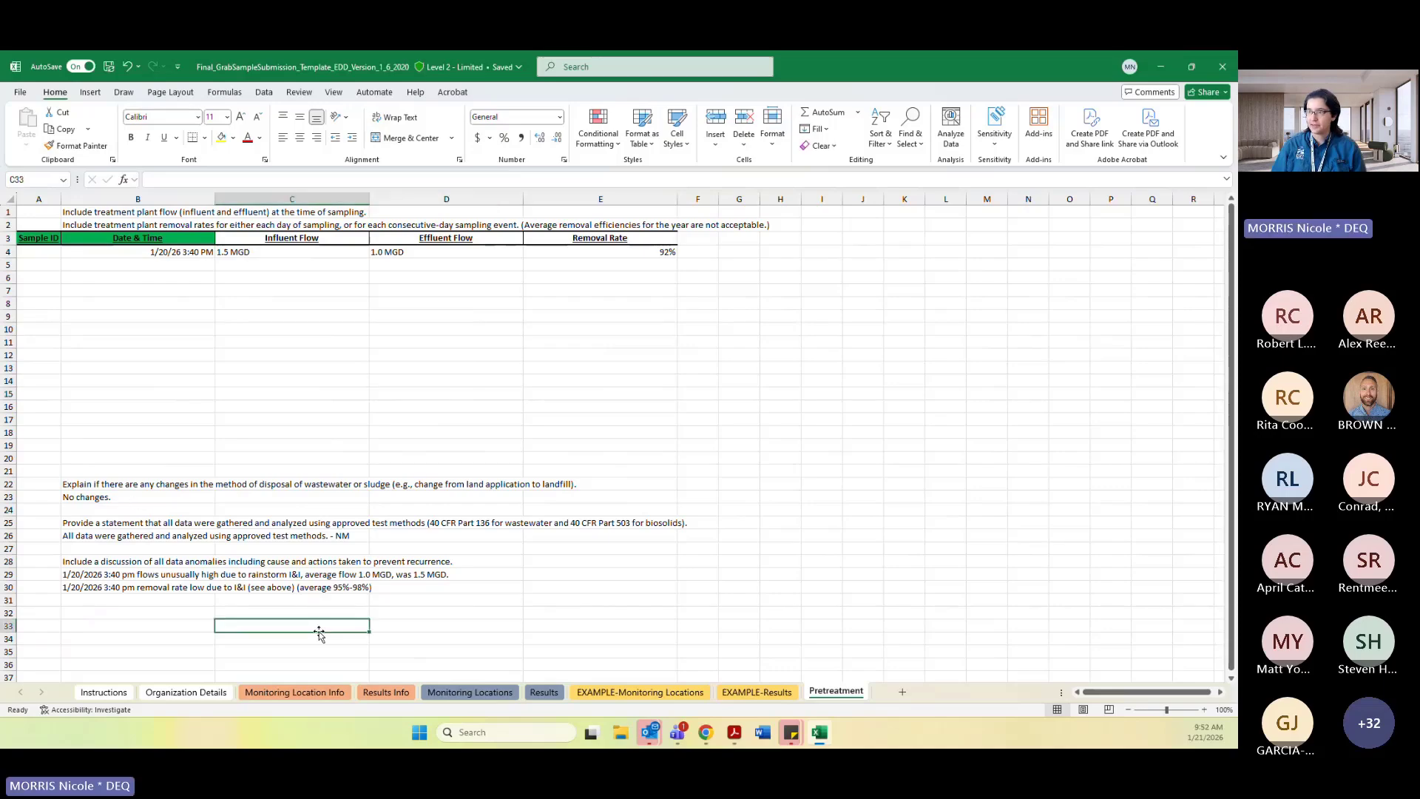
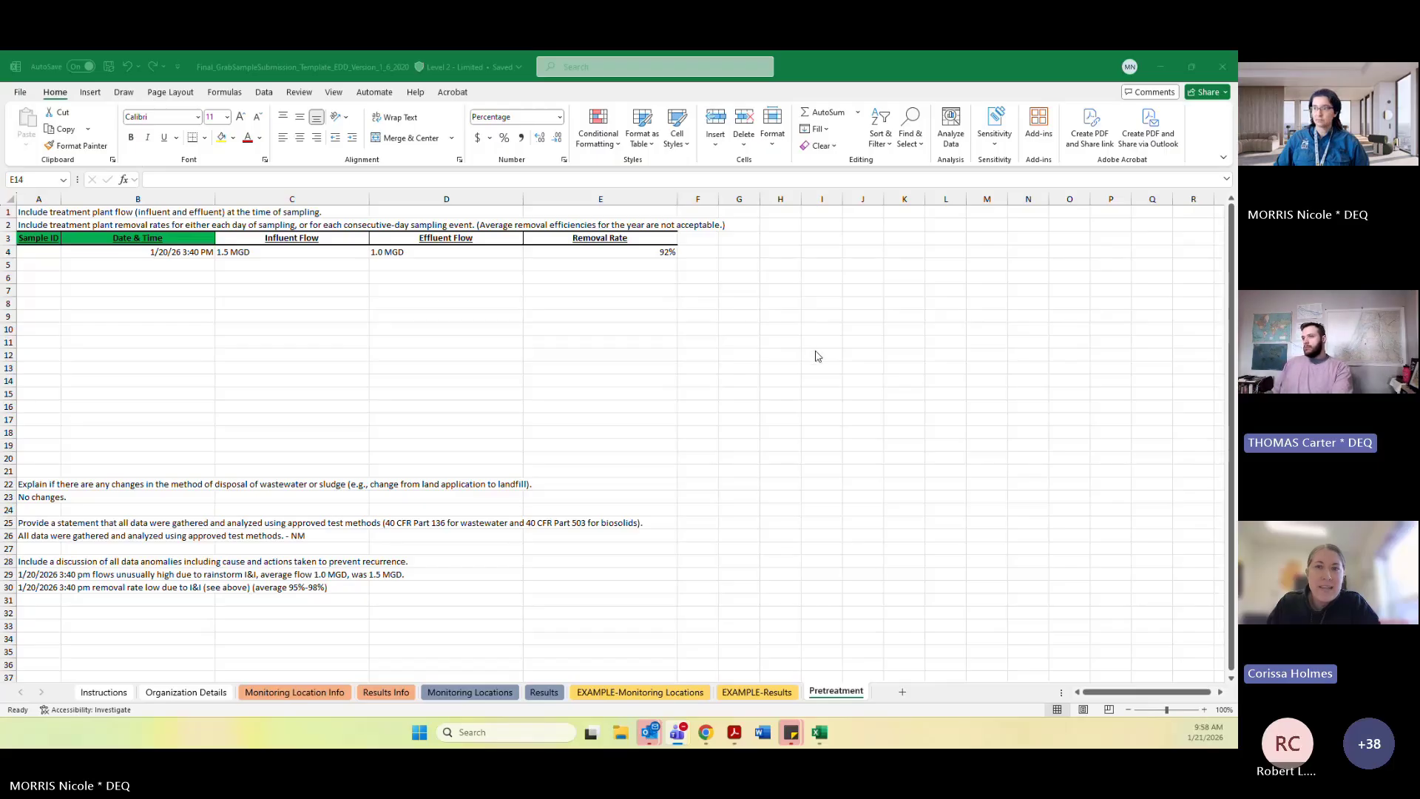
Examine the Pretreatment table's flow and removal rate cells and the blank rows below the first data row.
left_click(816, 353)
left_click(581, 302)
left_click(576, 274)
left_click(567, 255)
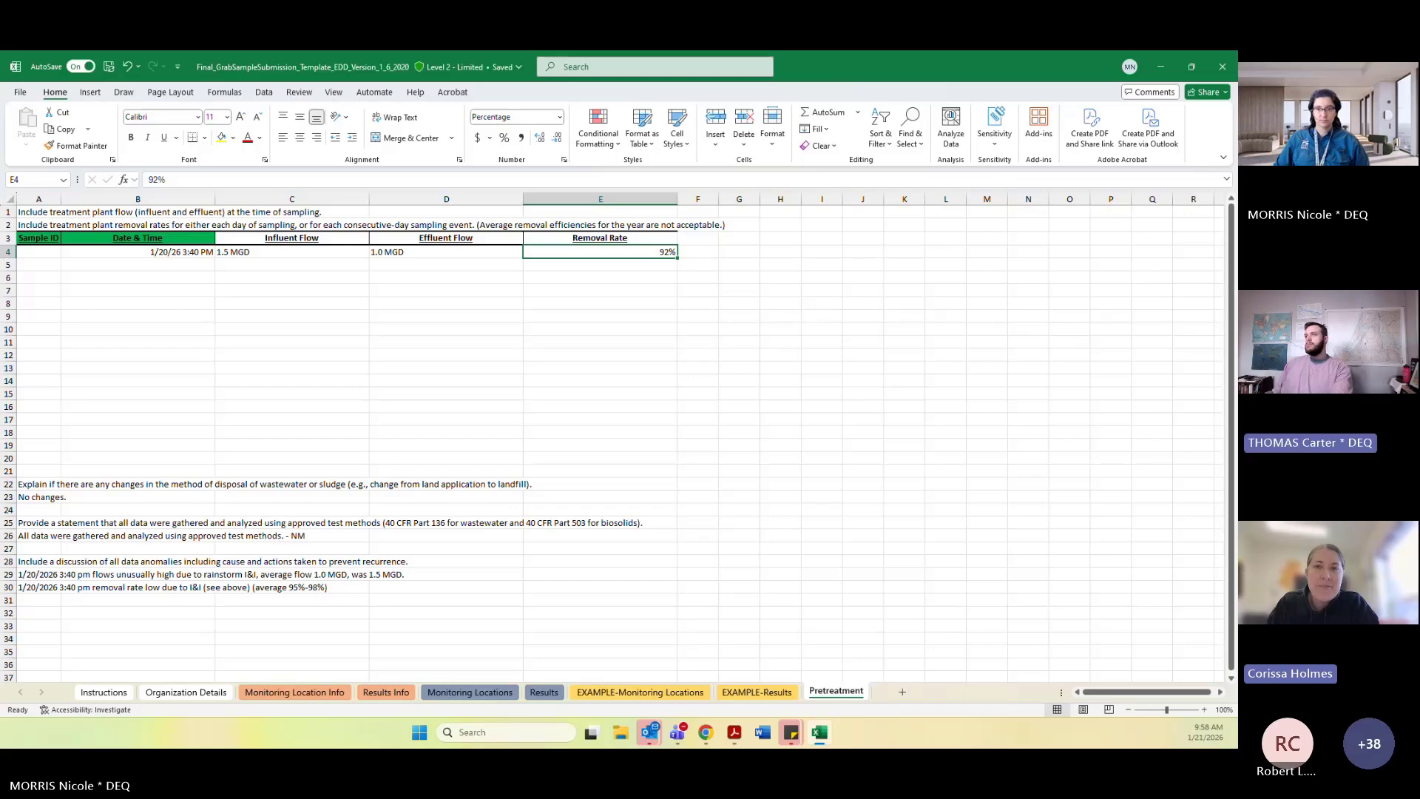
left_click(476, 317)
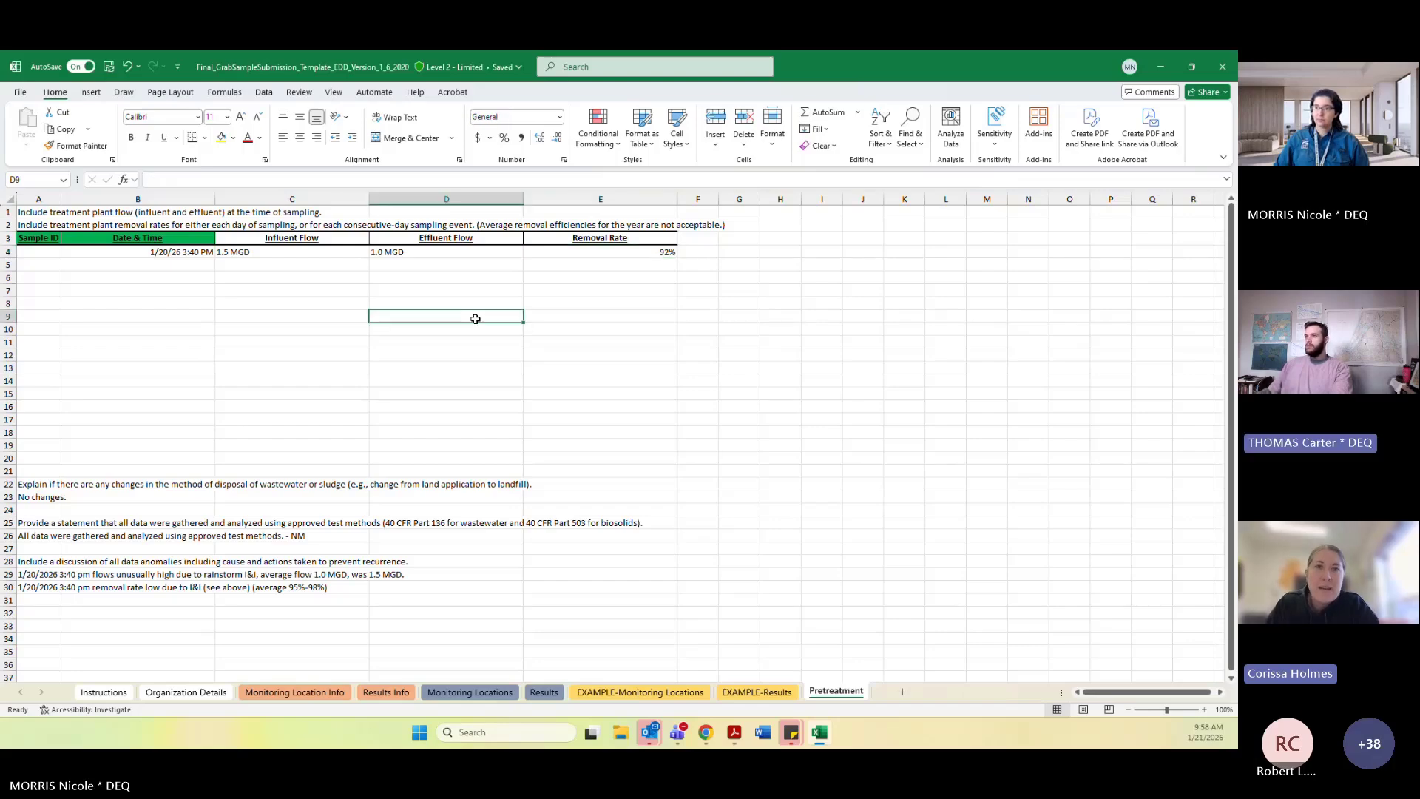
left_click(257, 263)
left_click(399, 340)
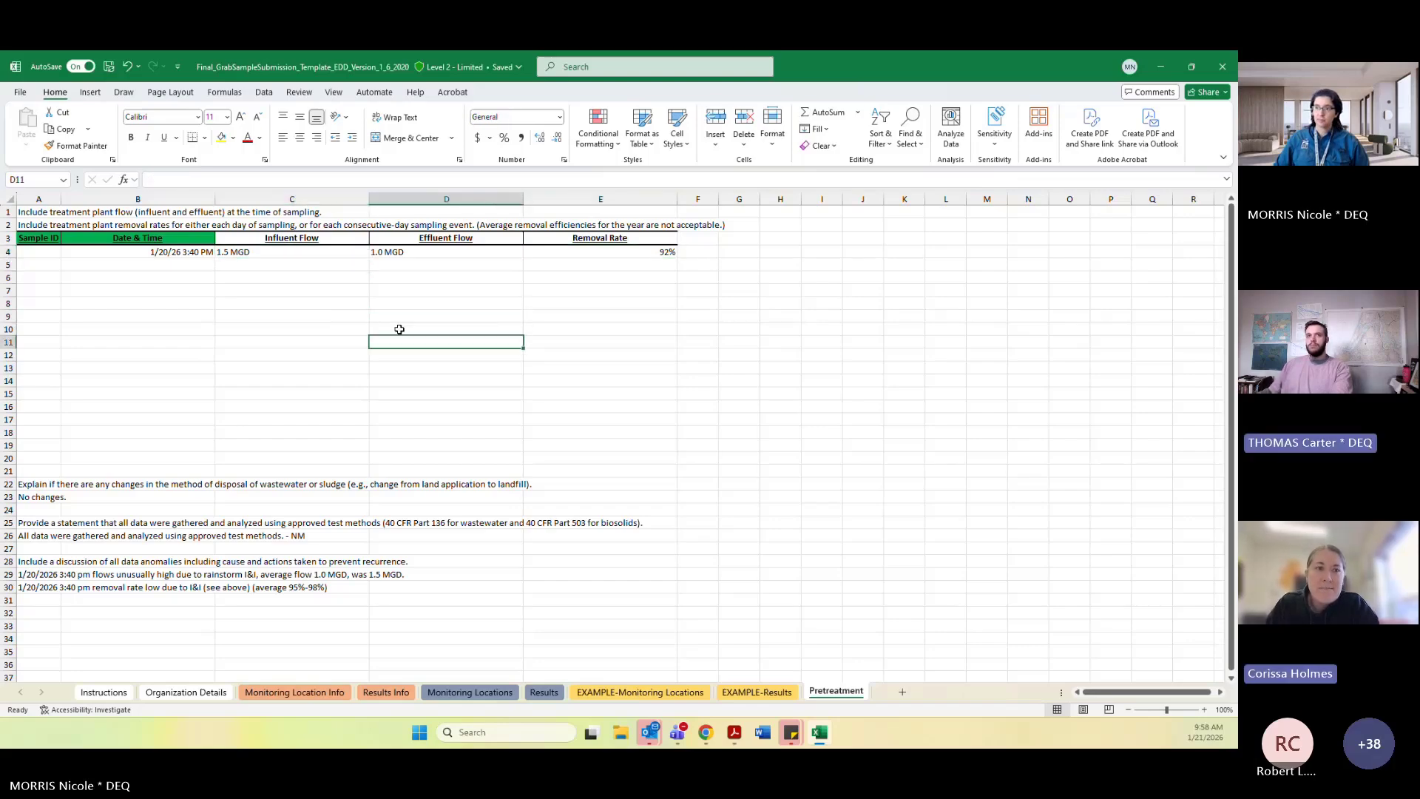
left_click(322, 318)
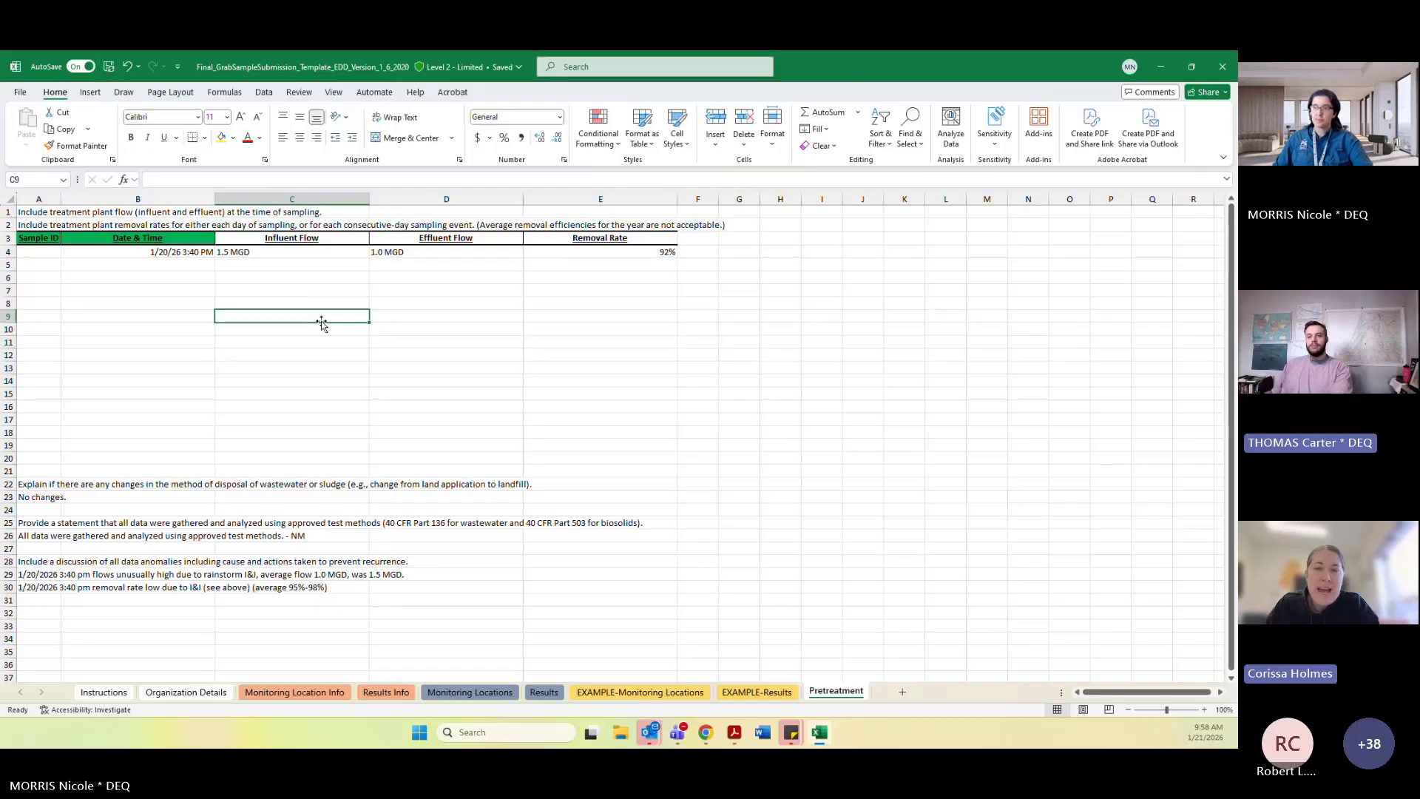
left_click(309, 282)
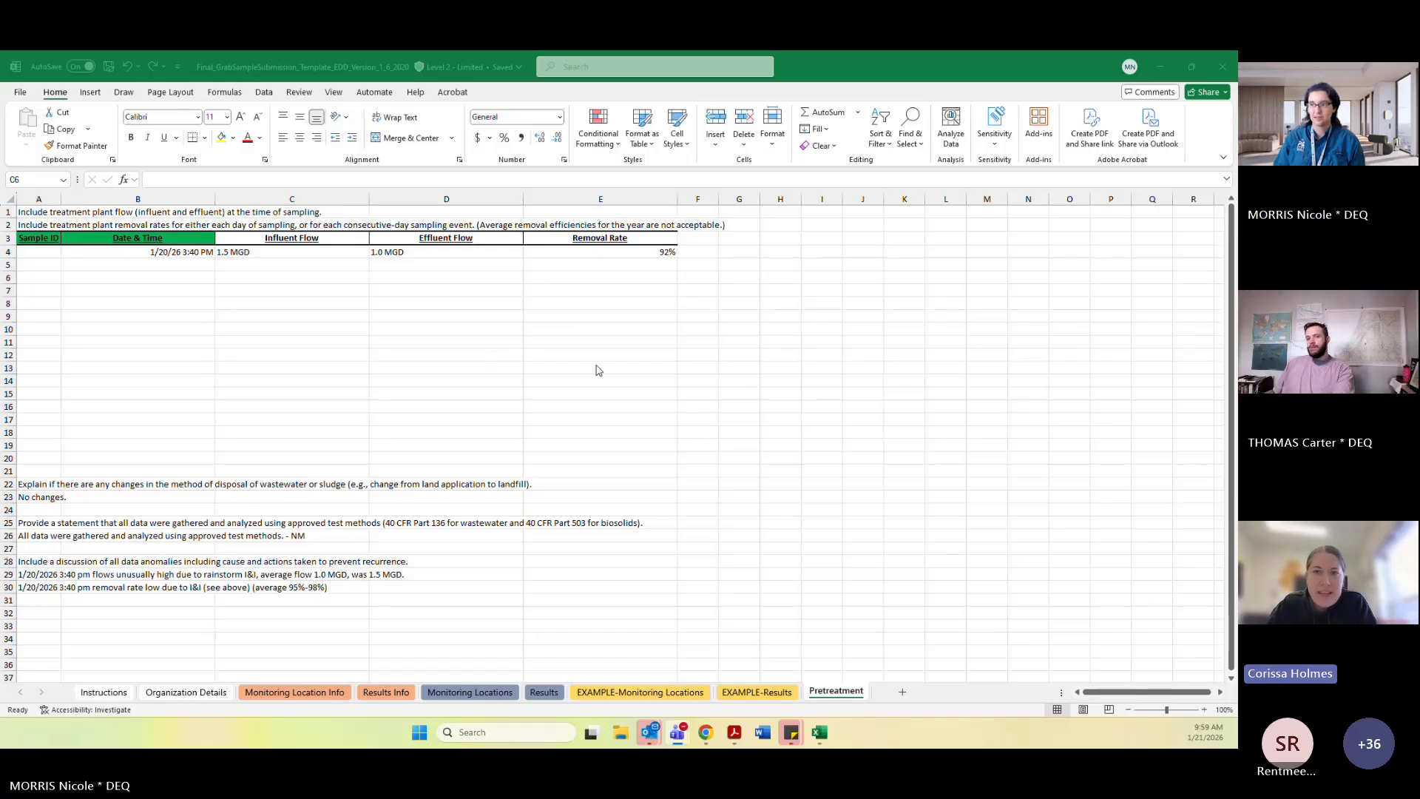
left_click(577, 291)
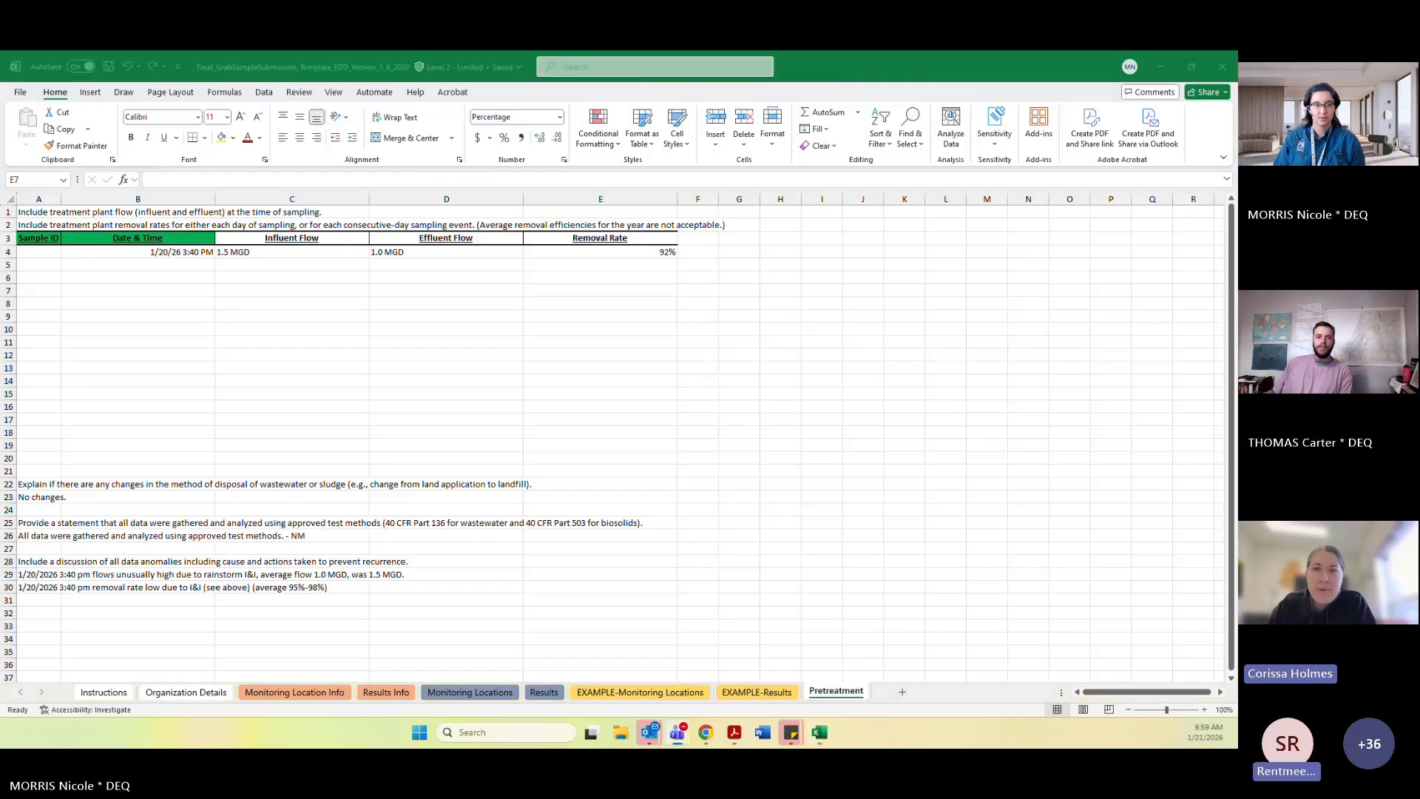
left_click(584, 264)
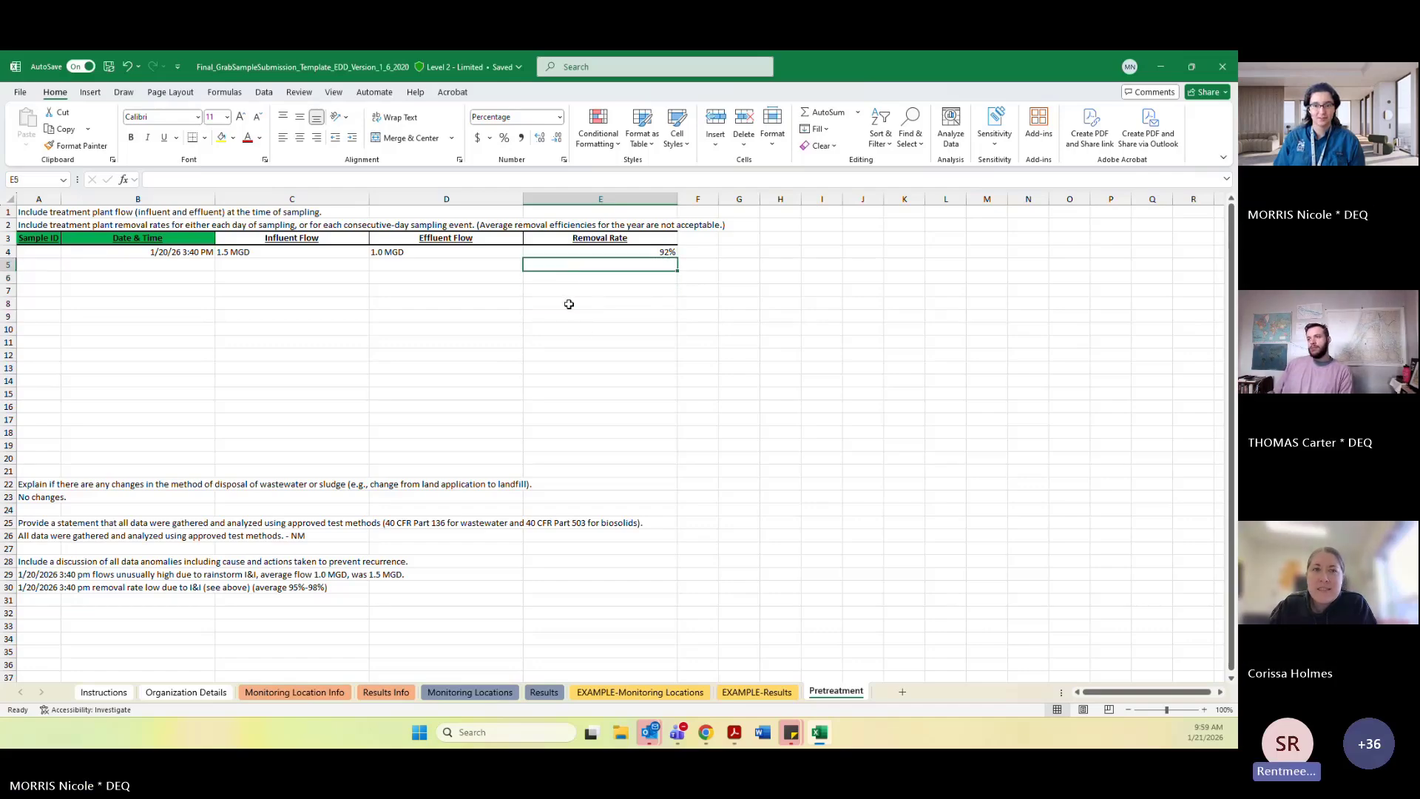
left_click(403, 267)
left_click(621, 264)
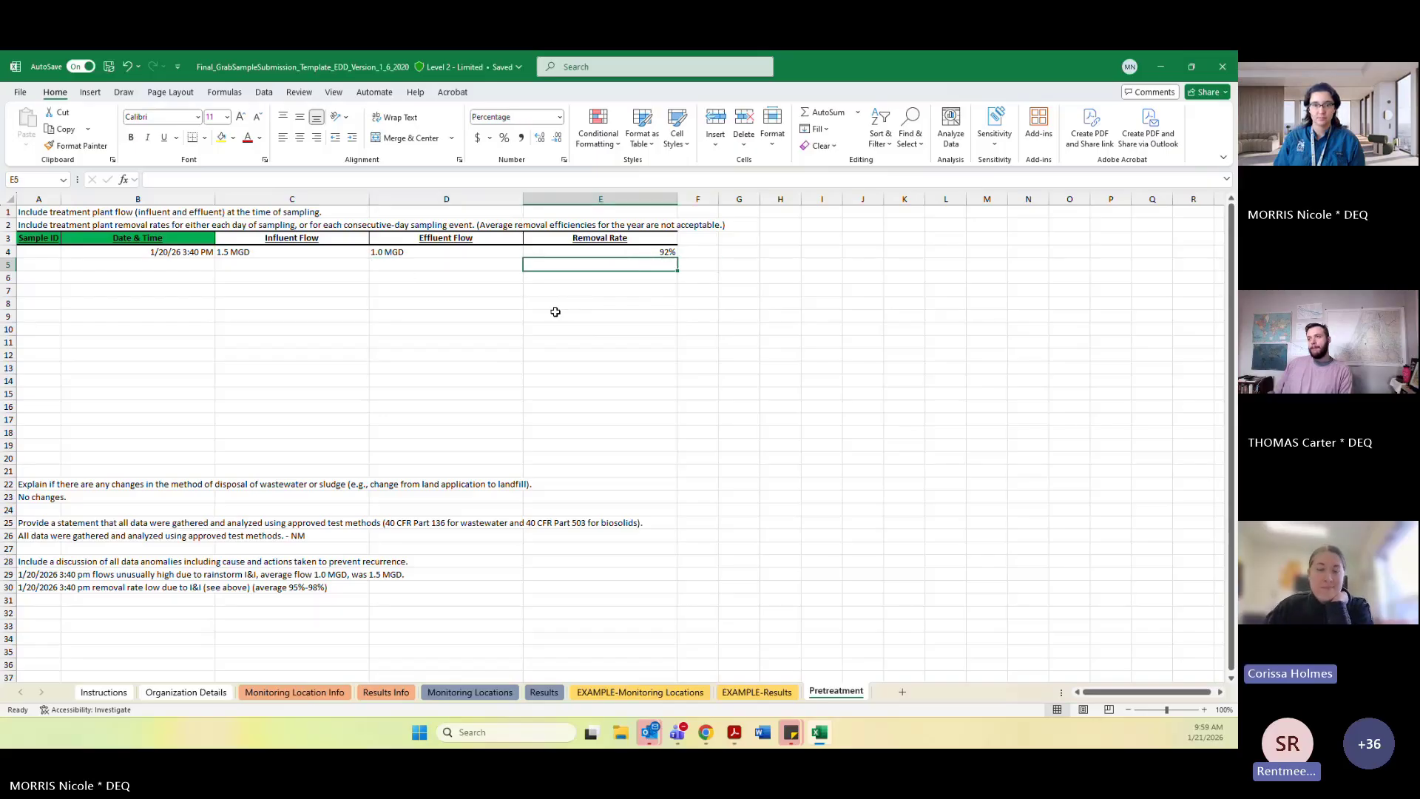
left_click(564, 339)
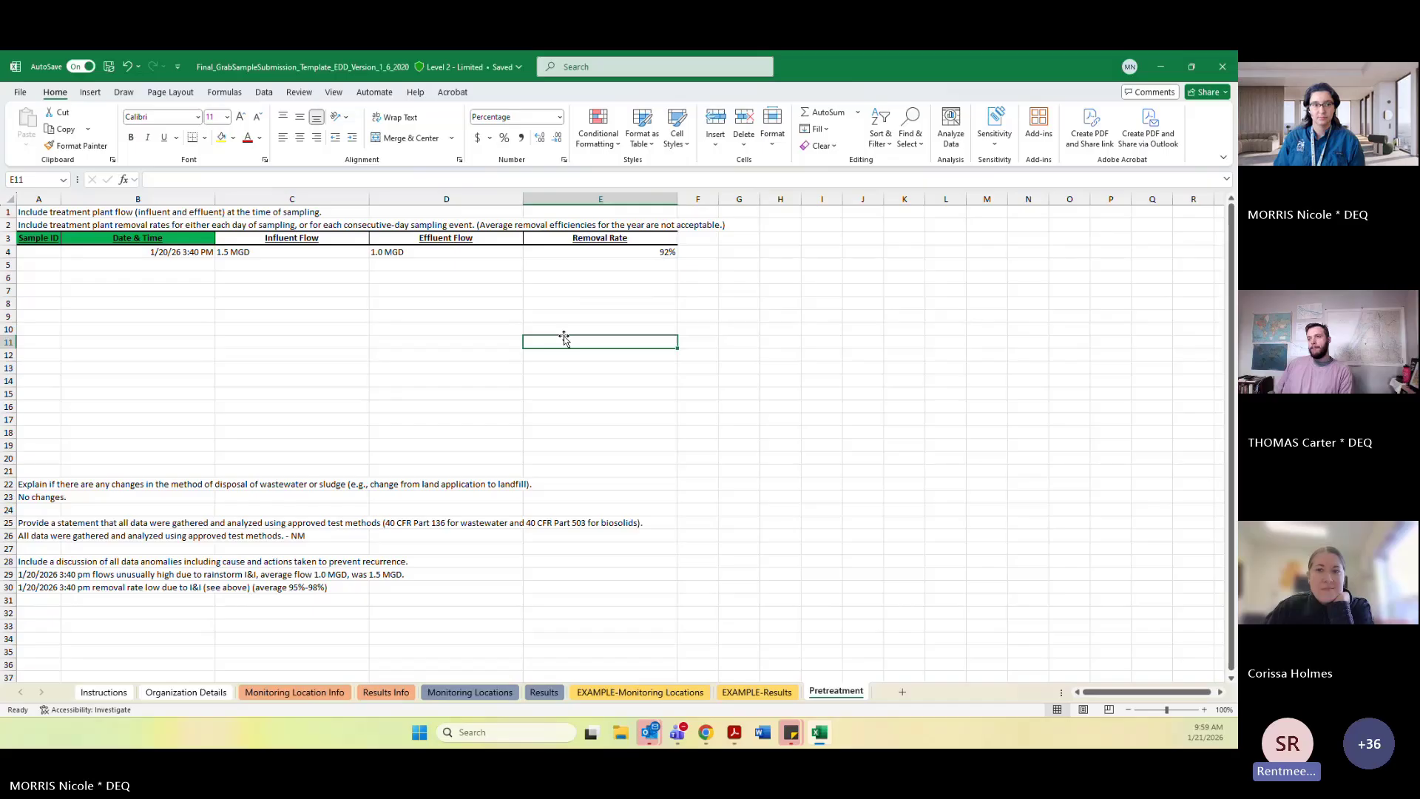
left_click(579, 287)
left_click(579, 266)
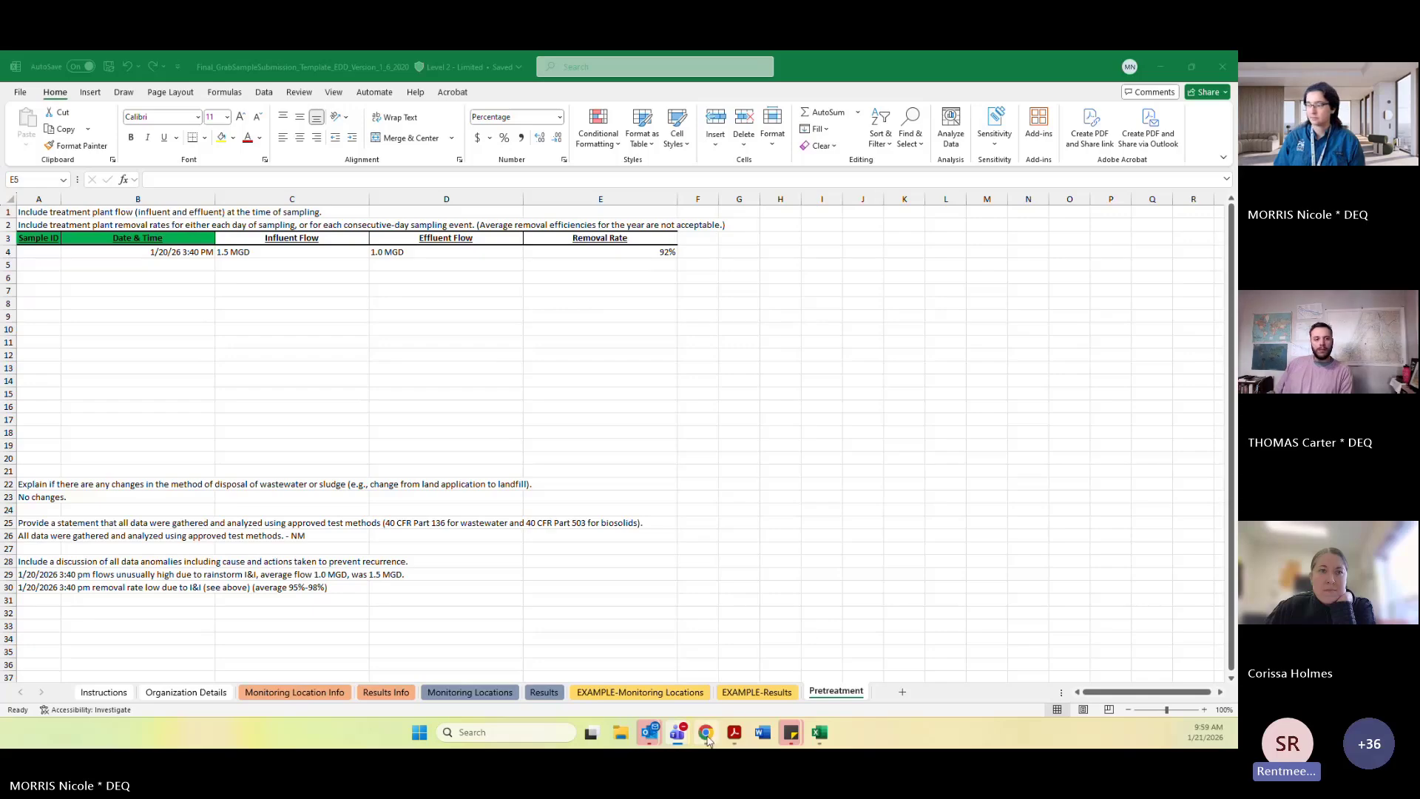
mouse_move(708, 741)
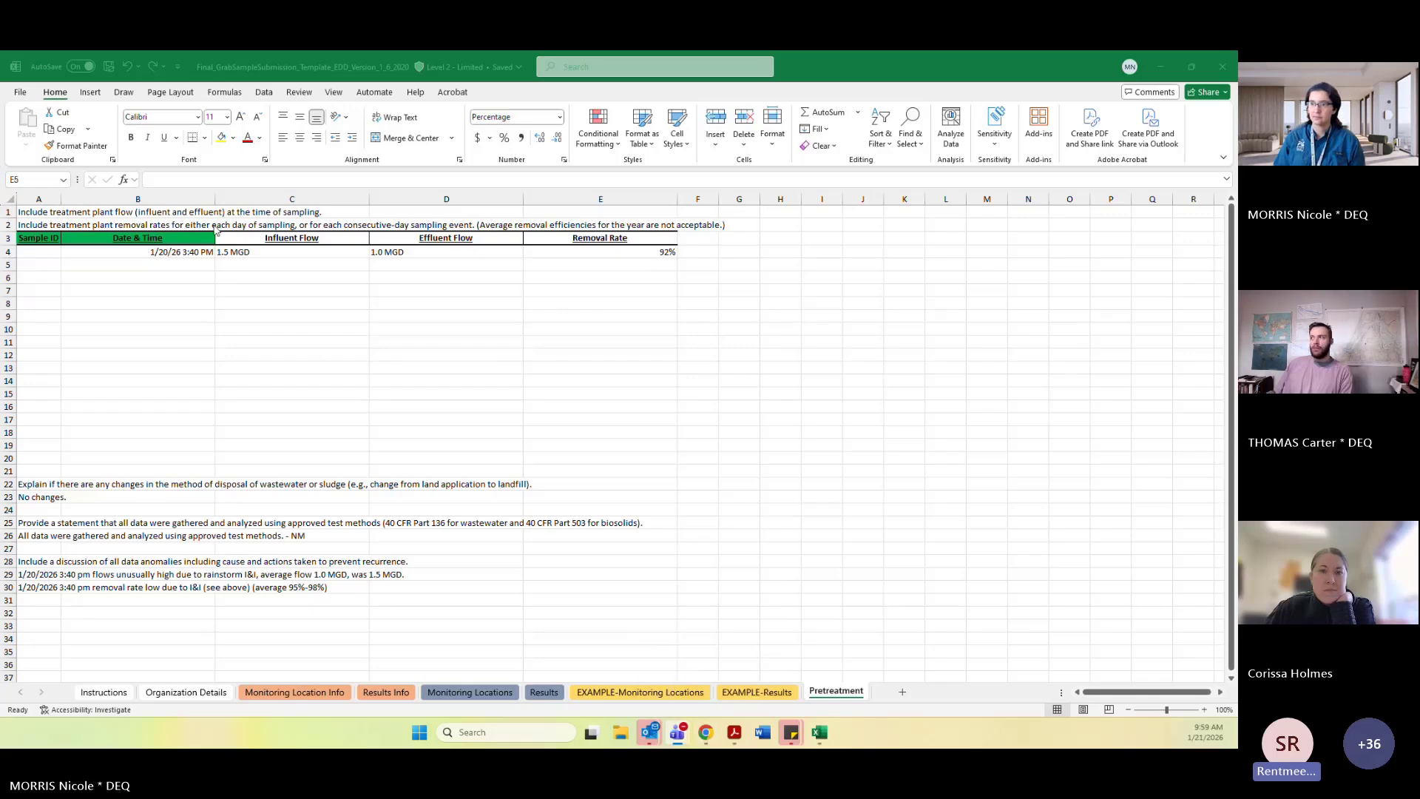
Read the full A2 instruction about removal rates for each sampling day in the formula bar.
left_click(50, 225)
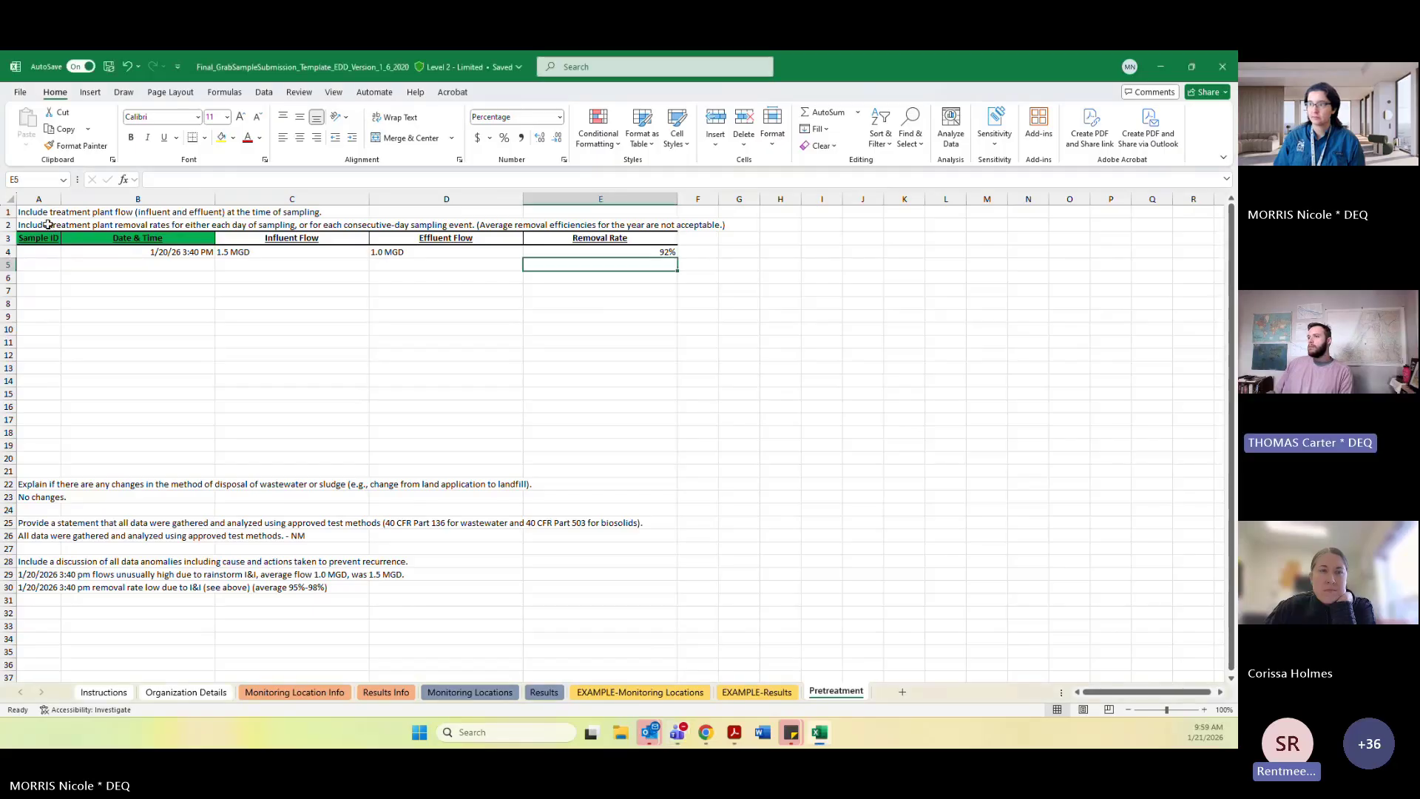
left_click(876, 180)
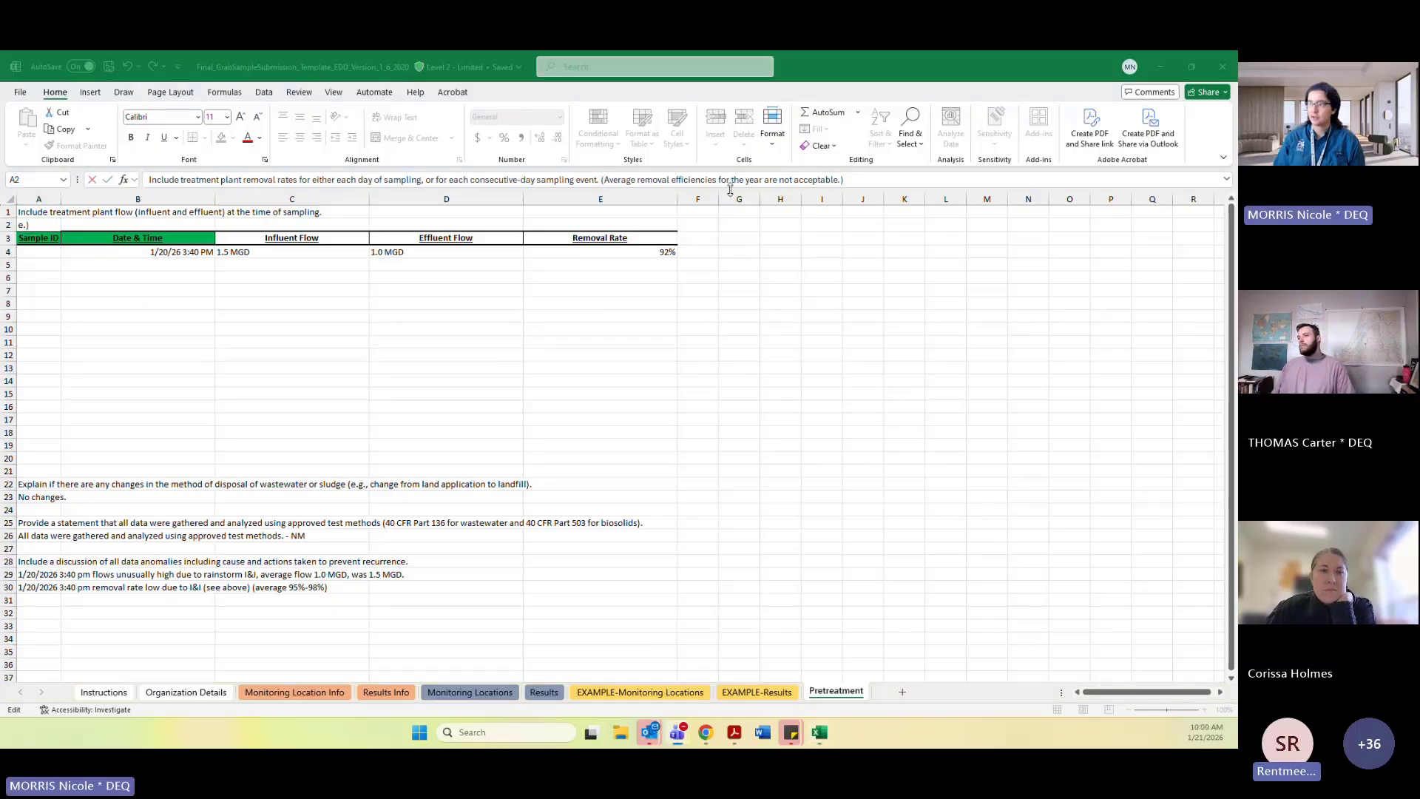
left_click(337, 181)
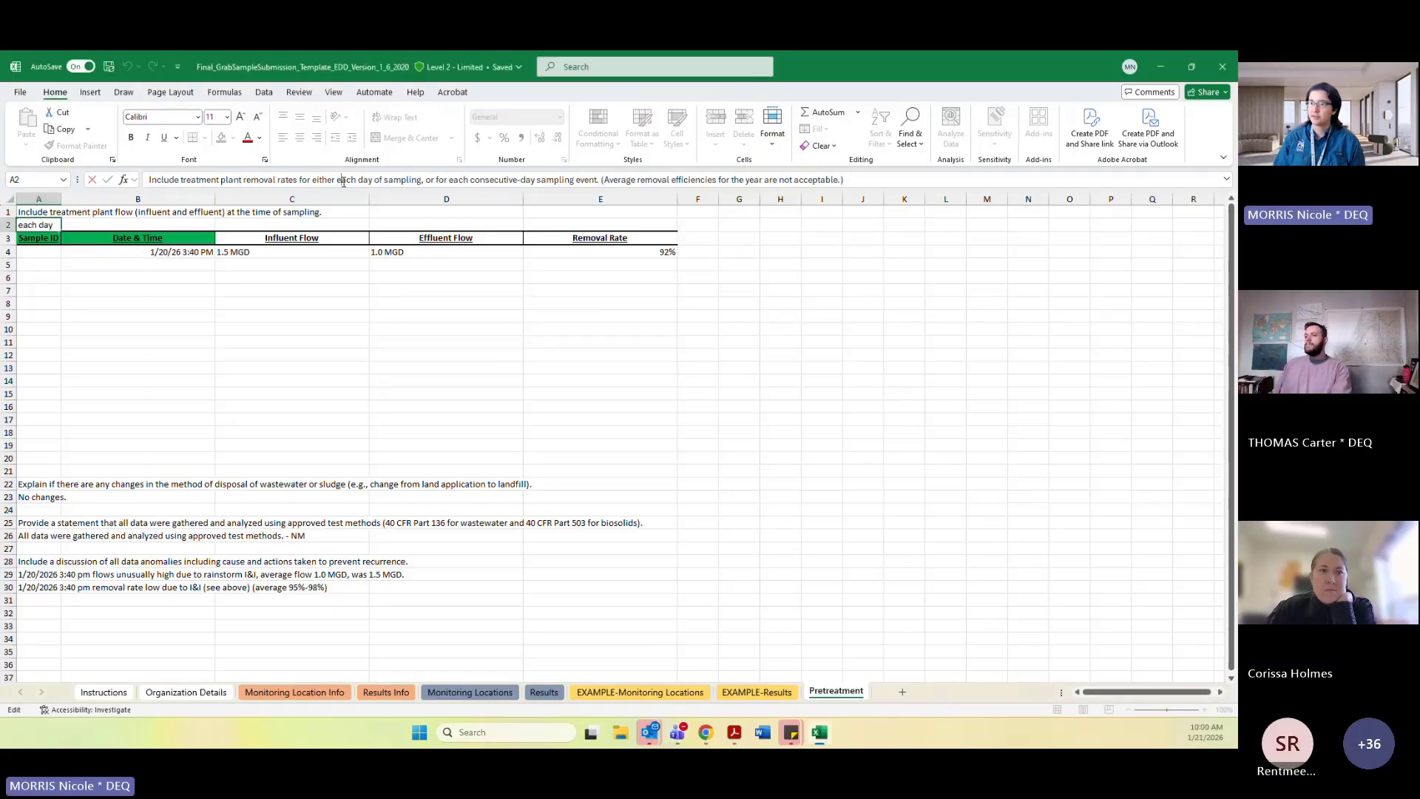
left_click_drag(320, 181, 411, 182)
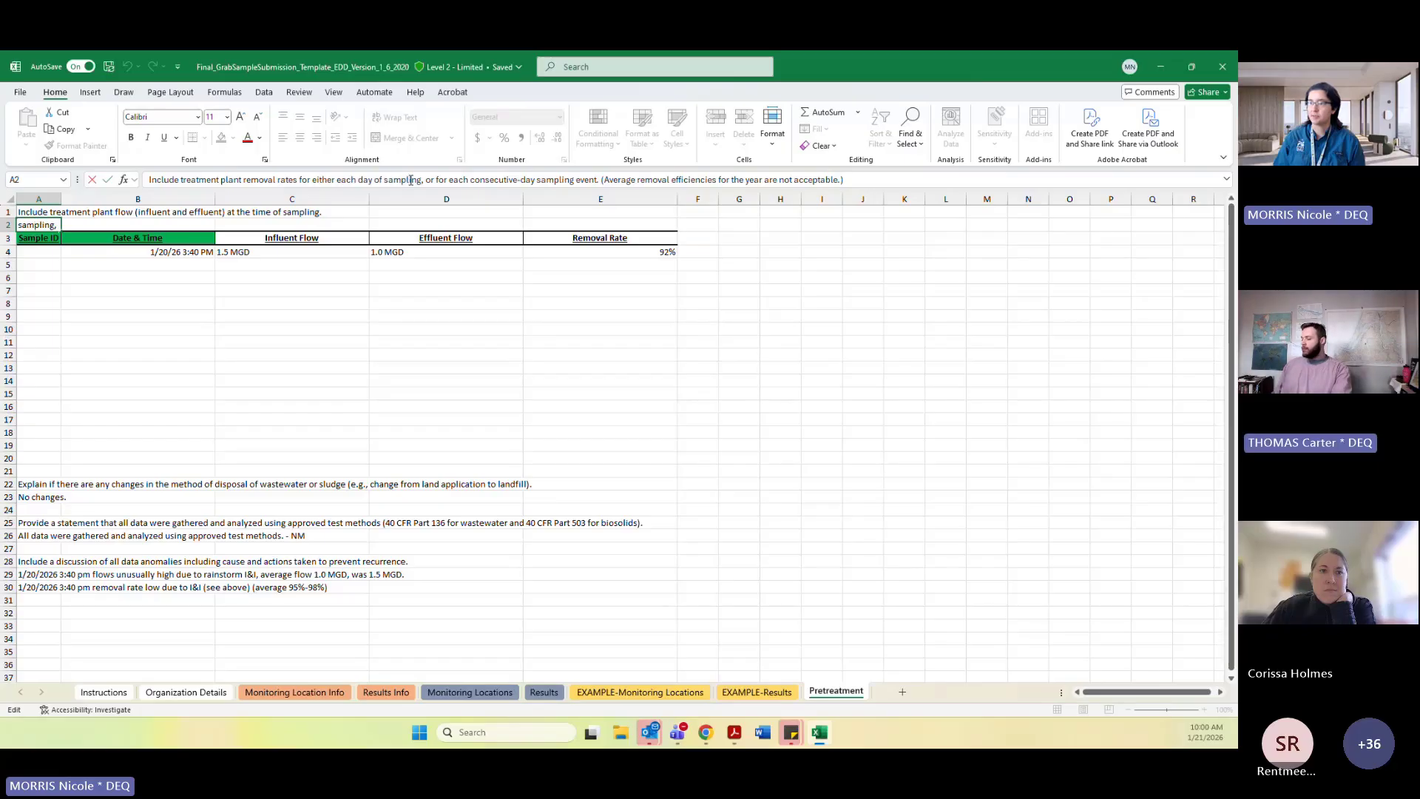
left_click(411, 182)
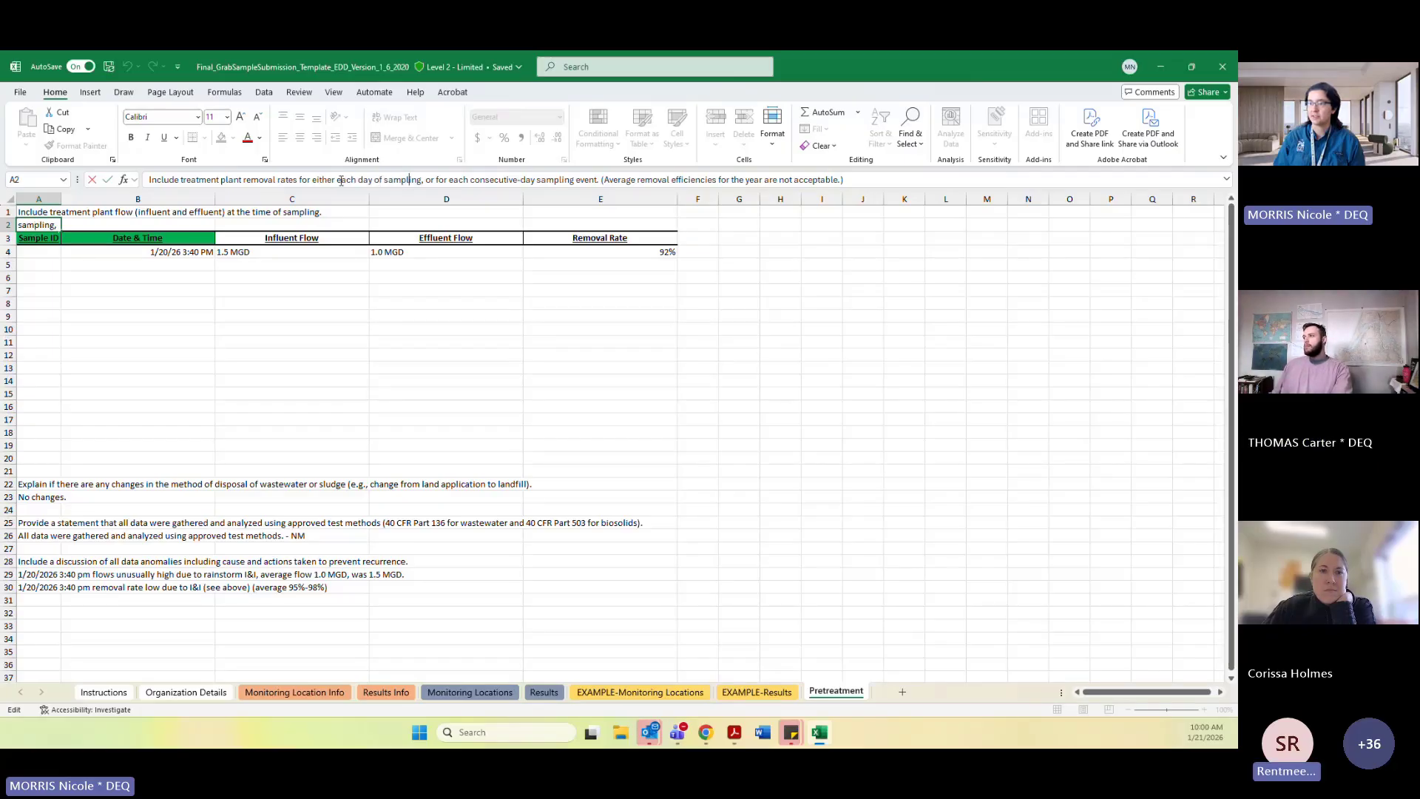
left_click_drag(338, 181, 850, 181)
left_click(947, 316)
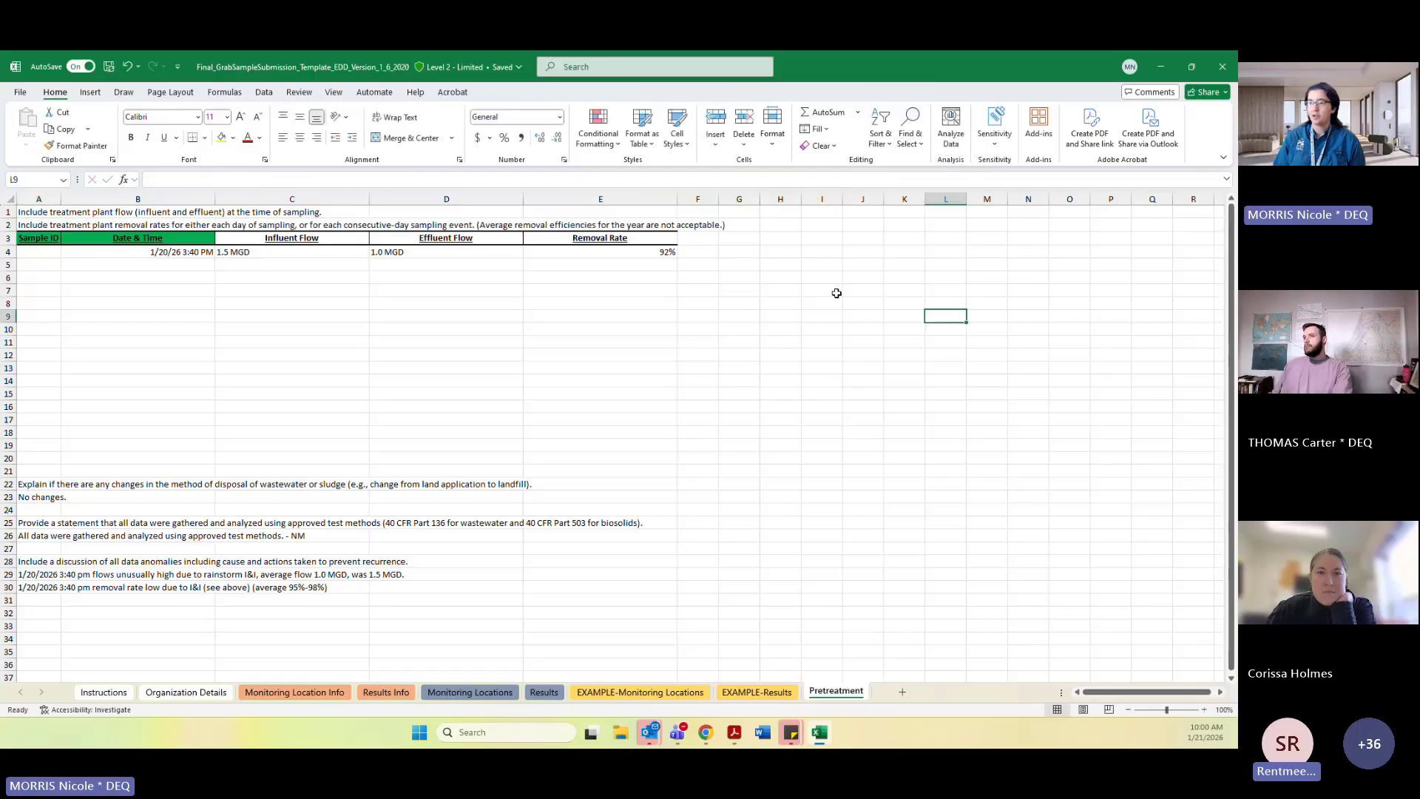
Inspect the empty second row of the Pretreatment table under the Date & Time, flow and removal rate columns.
left_click(604, 269)
left_click(208, 265)
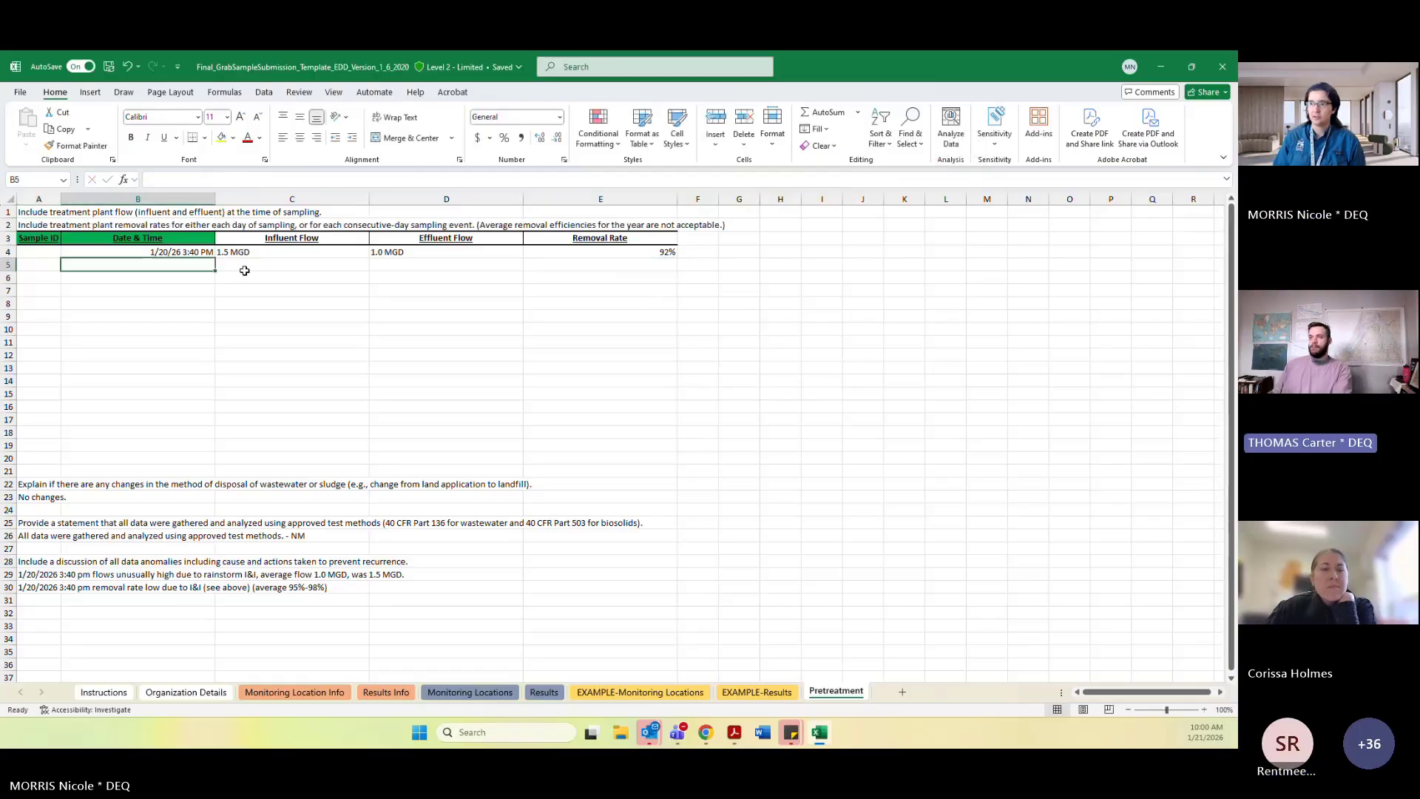
left_click(603, 281)
left_click(580, 267)
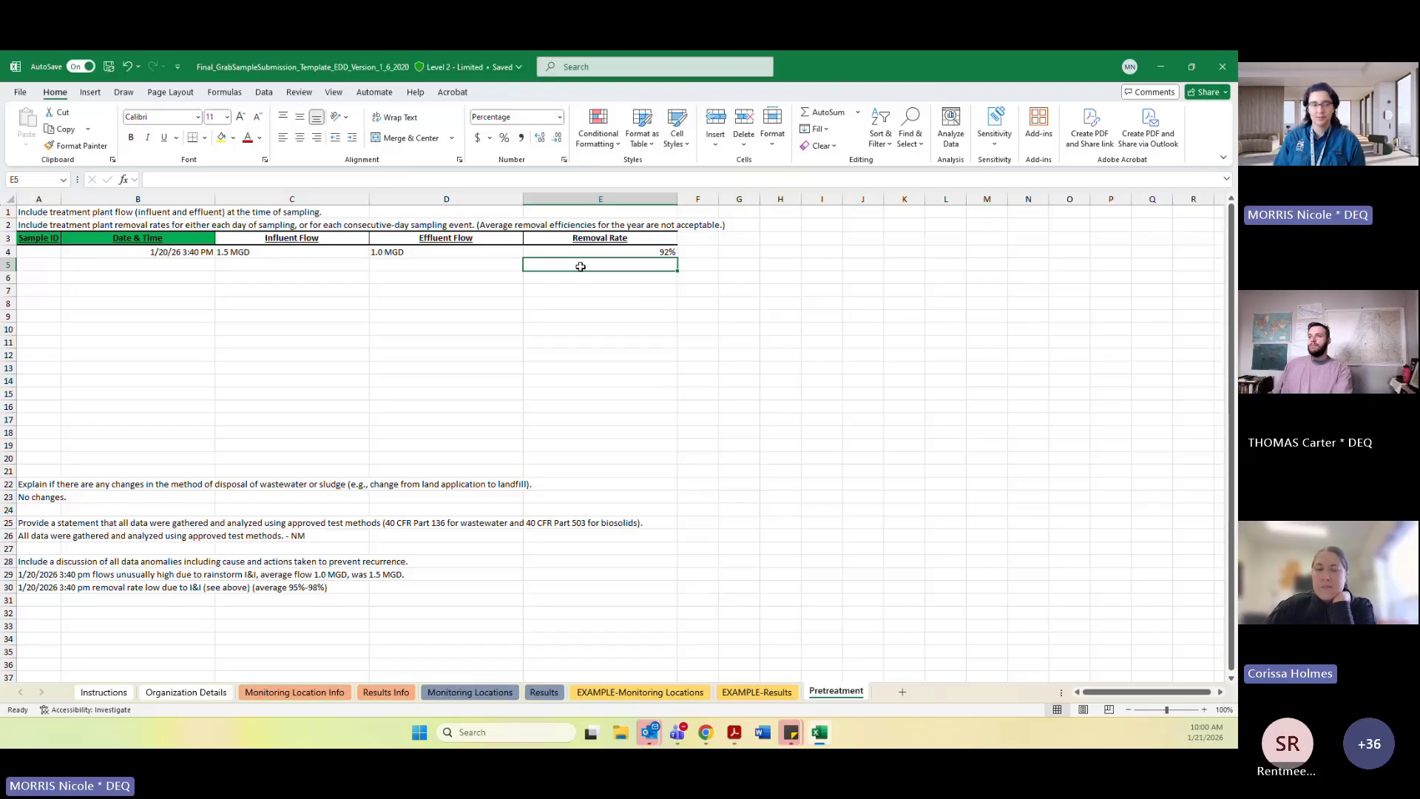
left_click(425, 275)
left_click(631, 269)
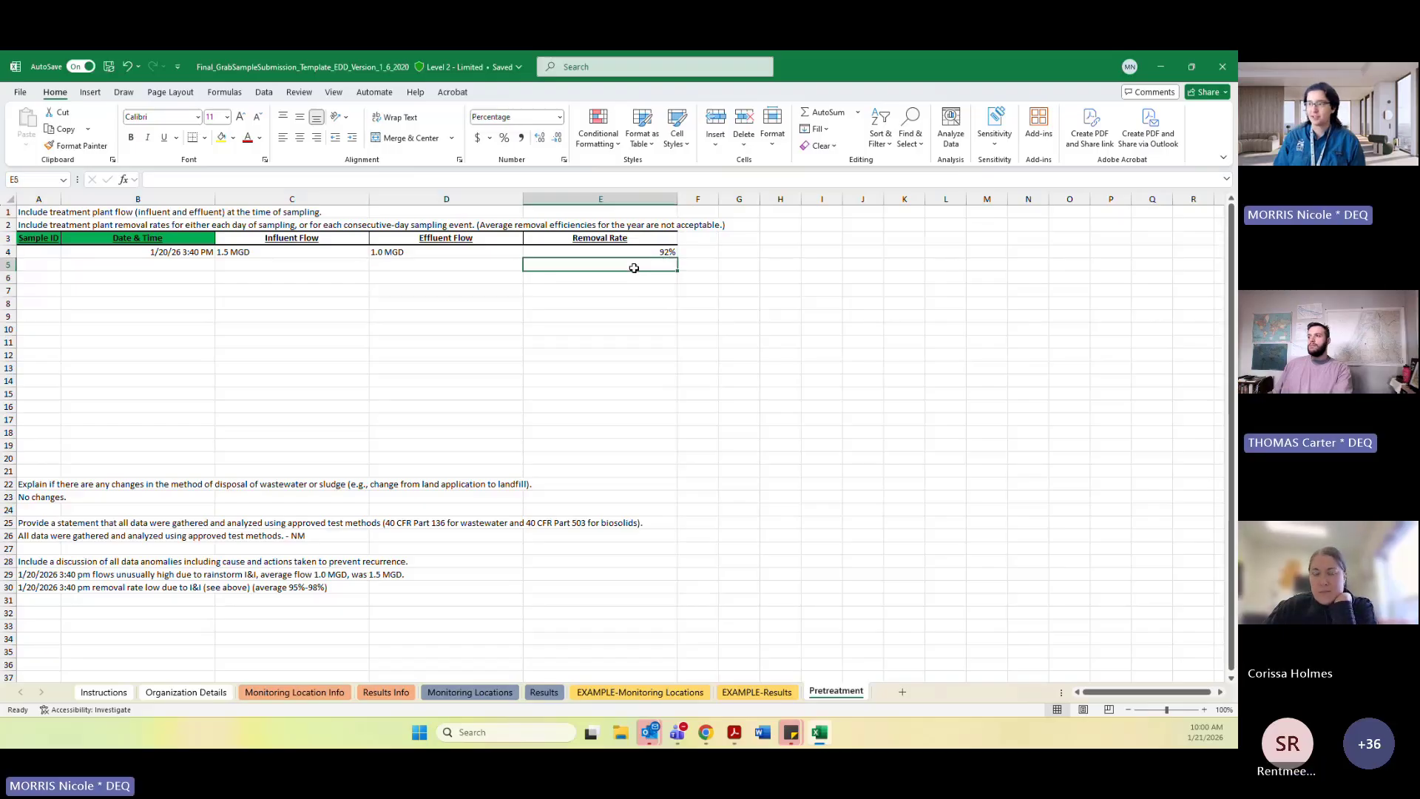
left_click(397, 266)
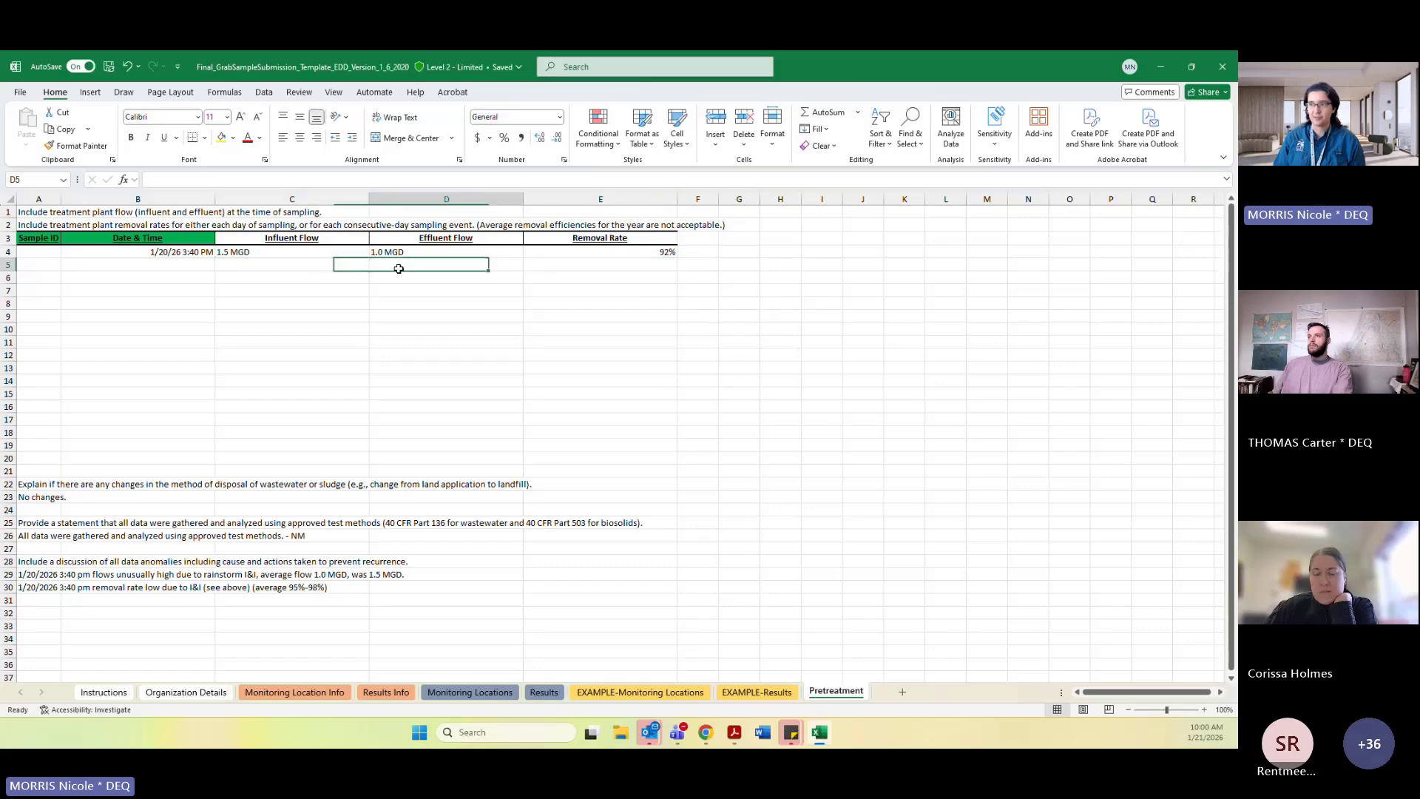
left_click(308, 266)
left_click(624, 263)
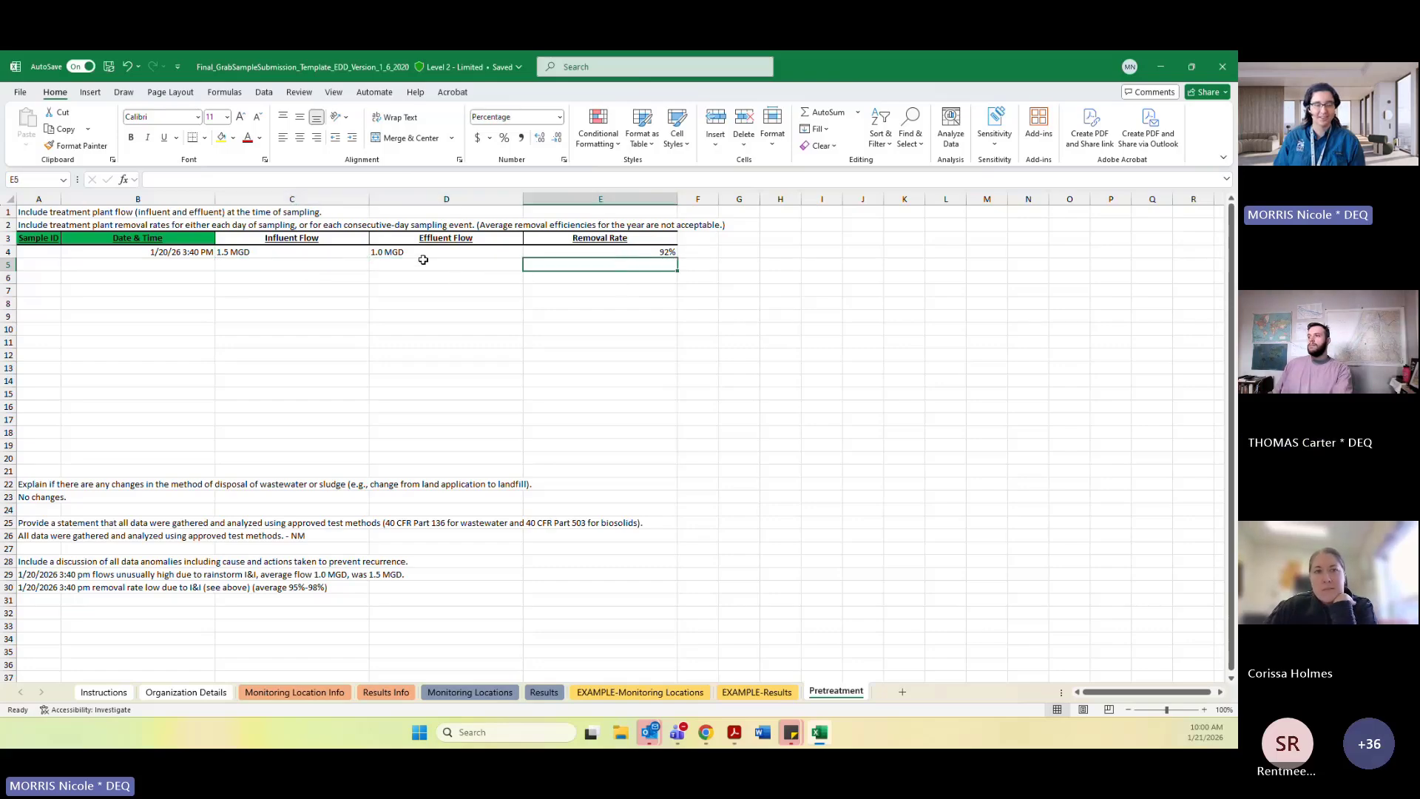
left_click(352, 268)
left_click(437, 269)
left_click(593, 267)
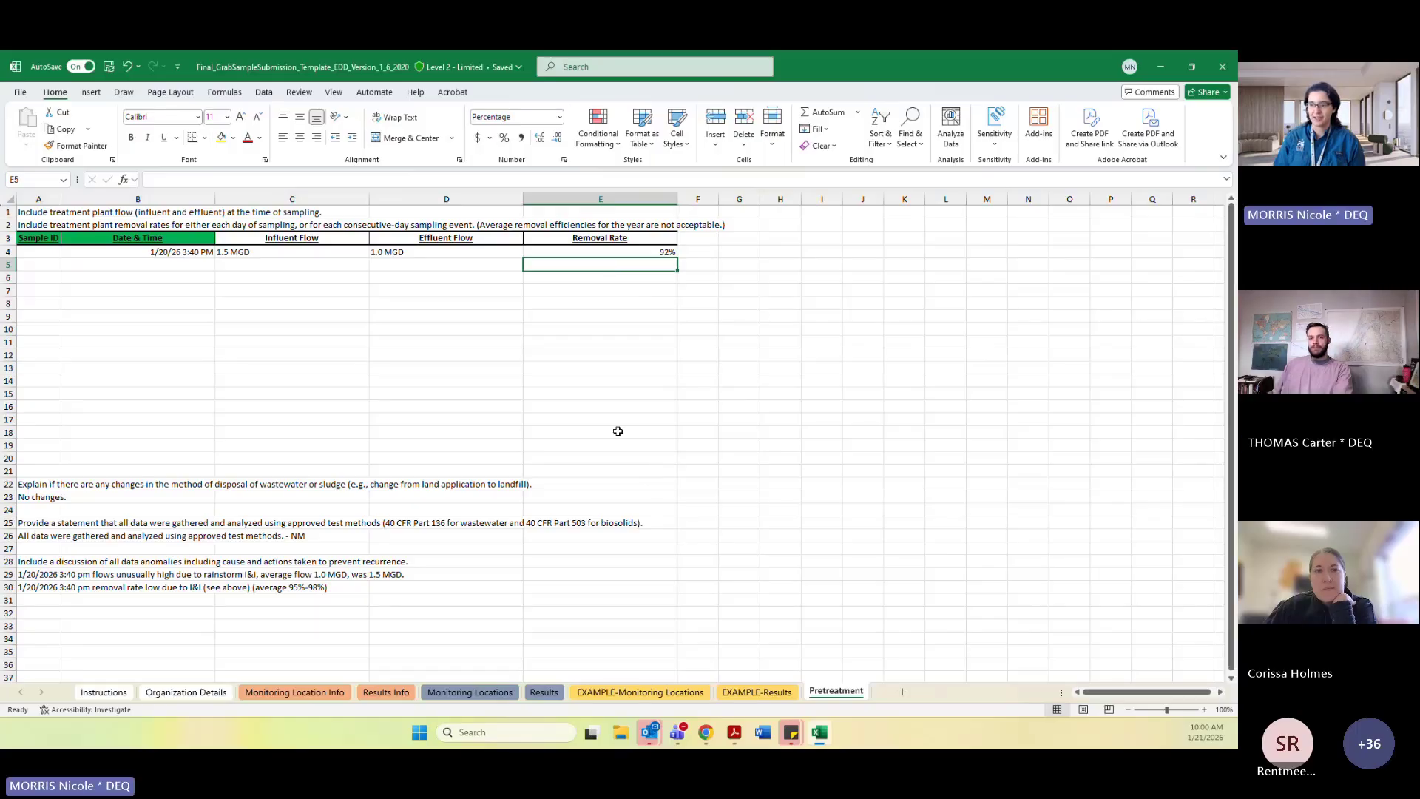
left_click(600, 380)
left_click(303, 277)
Reread the A2 instruction text on daily or consecutive-day removal rates in the formula bar.
left_click(37, 224)
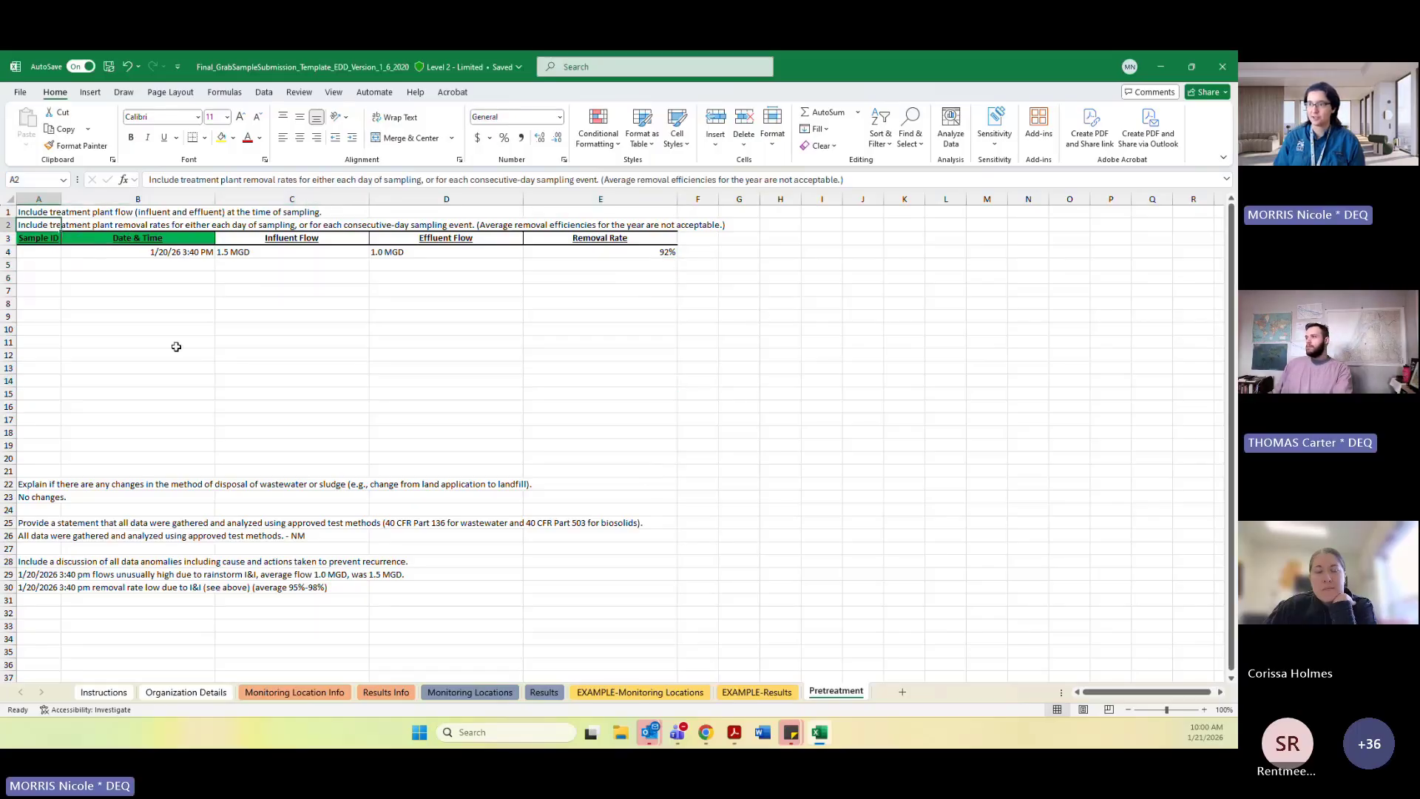
left_click(151, 182)
left_click_drag(151, 181, 899, 218)
left_click(679, 285)
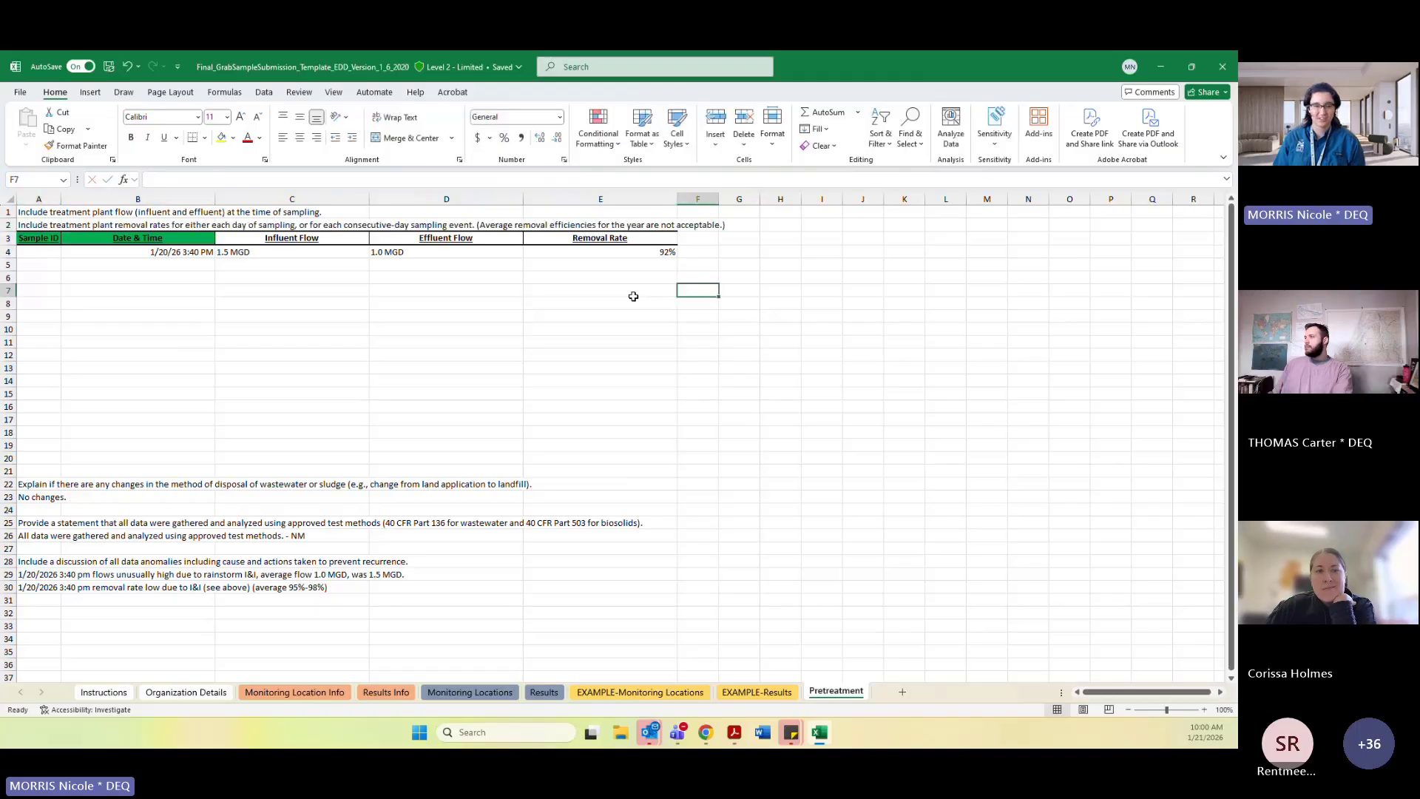
Review the table's blank row 5 across the Sample ID to Removal Rate columns.
left_click(634, 296)
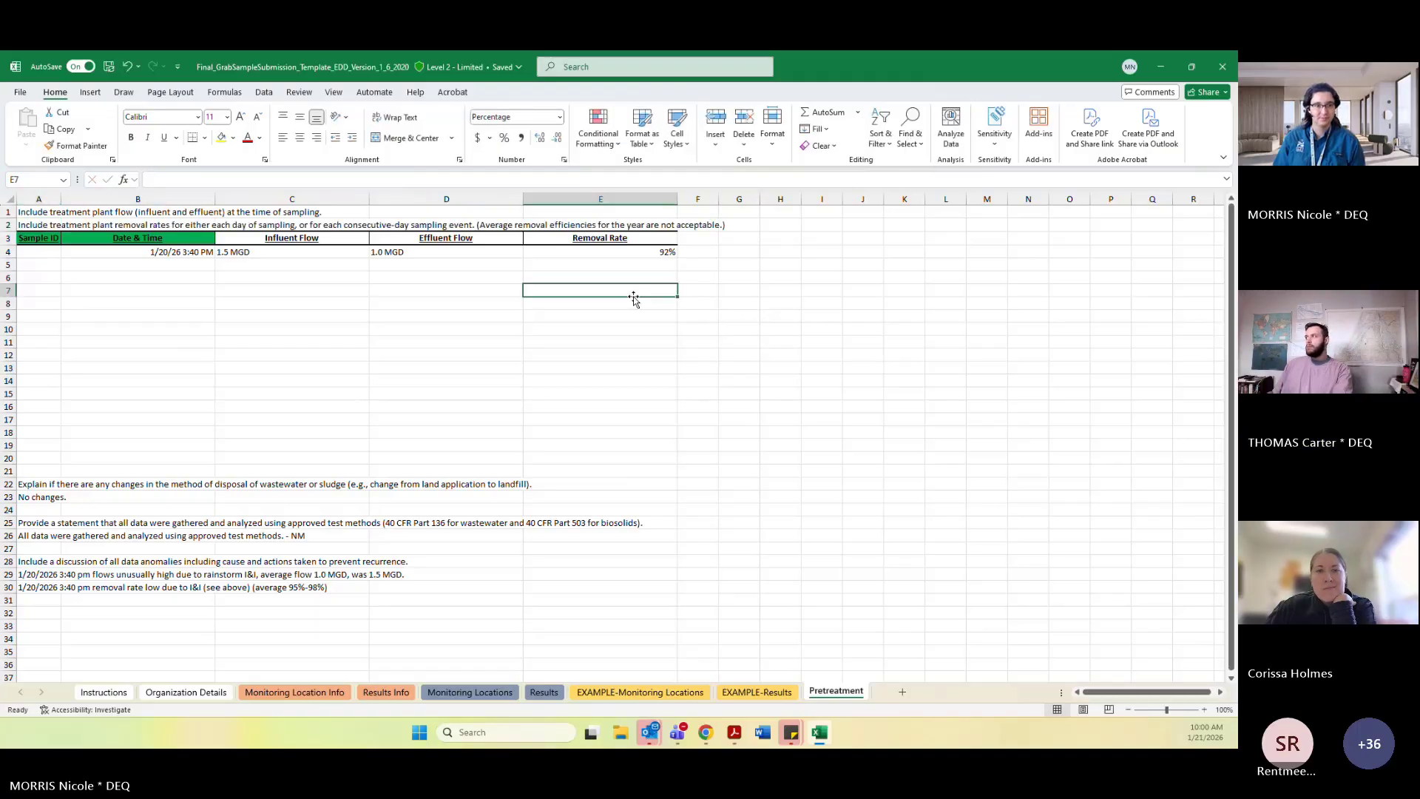
left_click(527, 356)
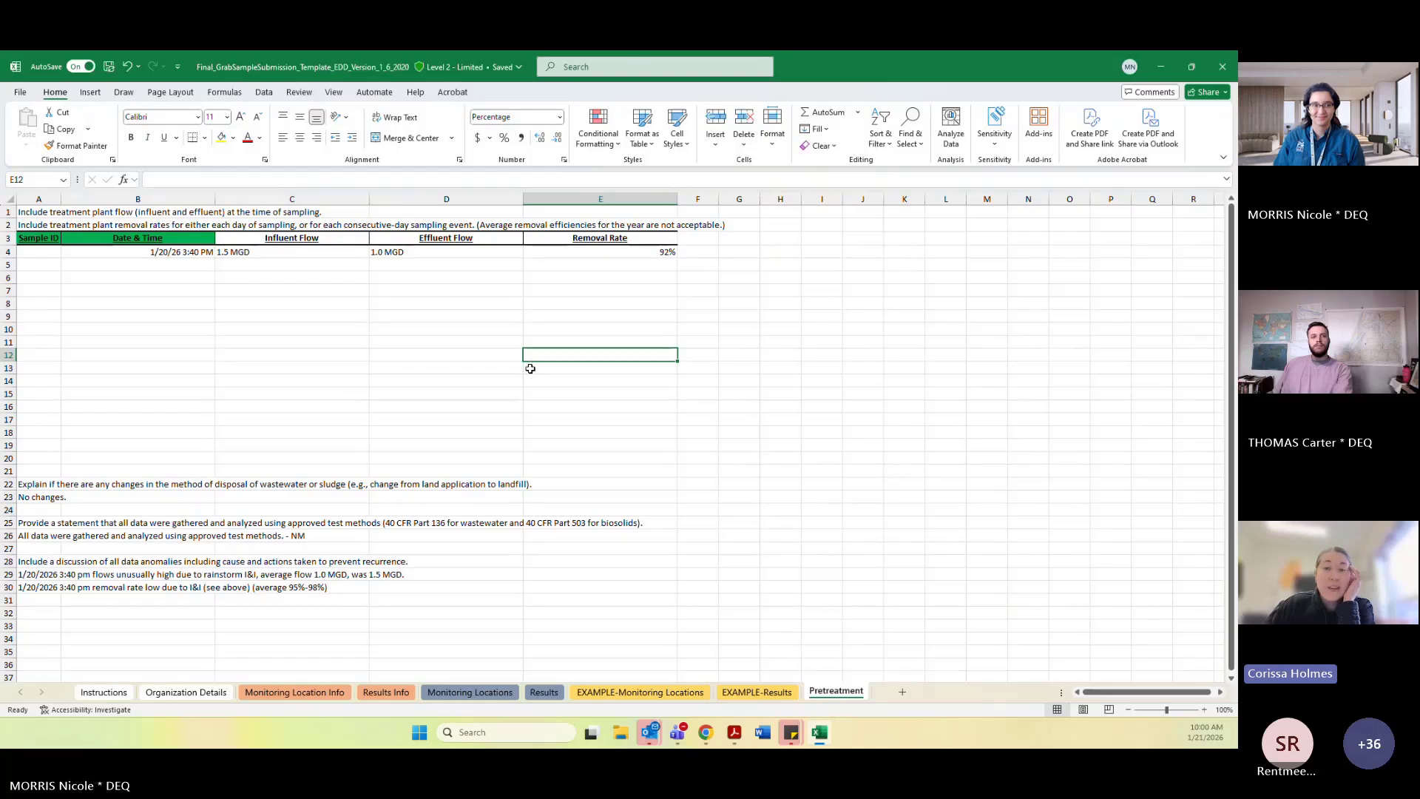
left_click(384, 368)
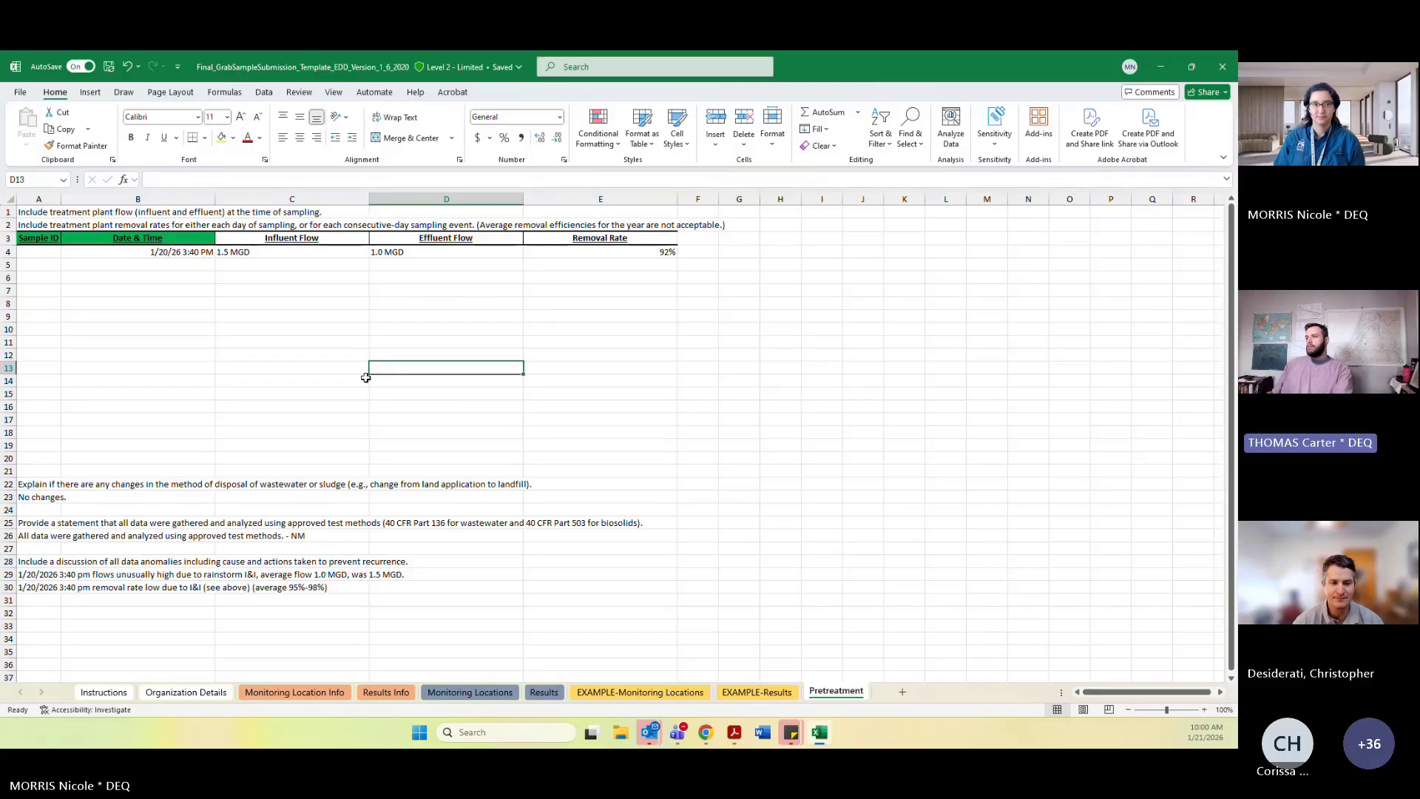
left_click(344, 369)
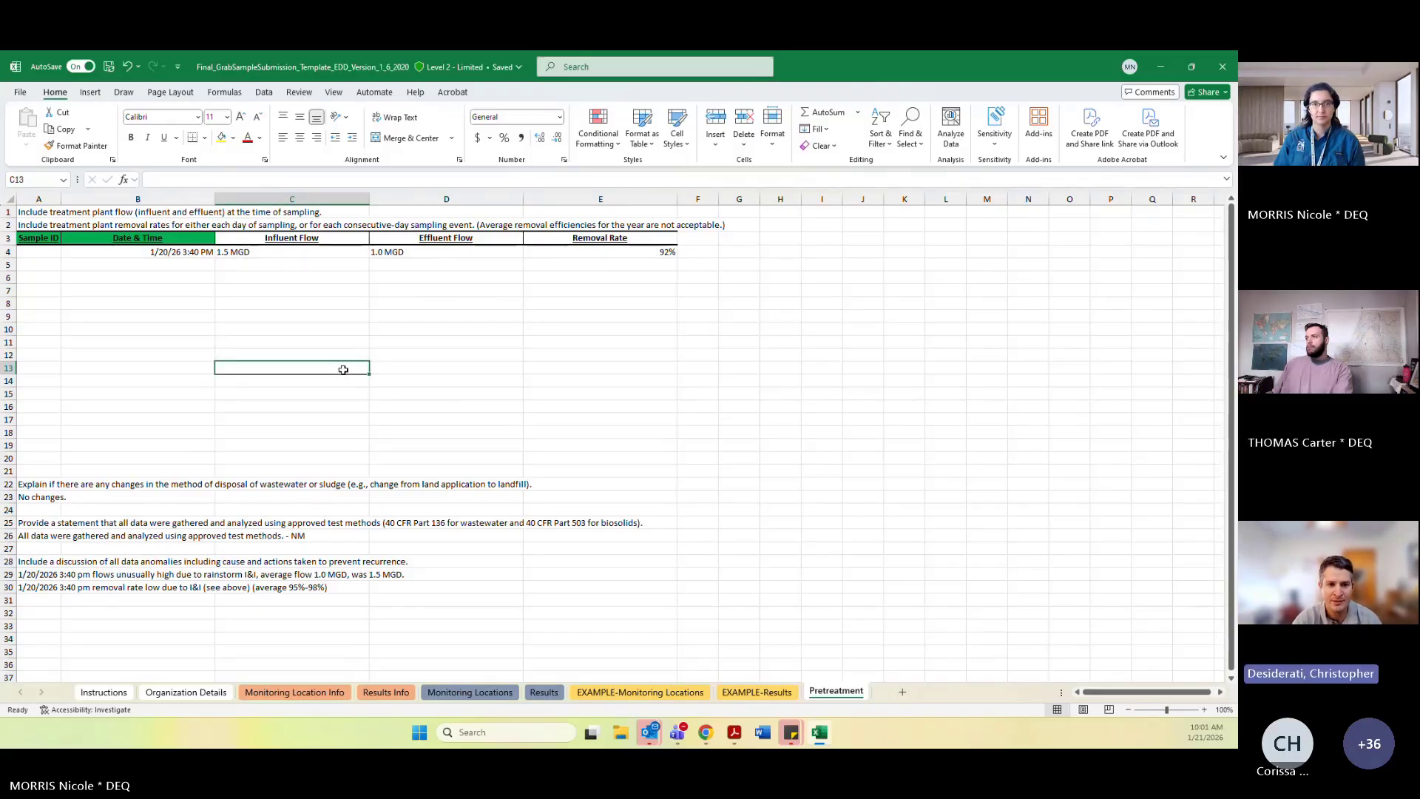
left_click(286, 404)
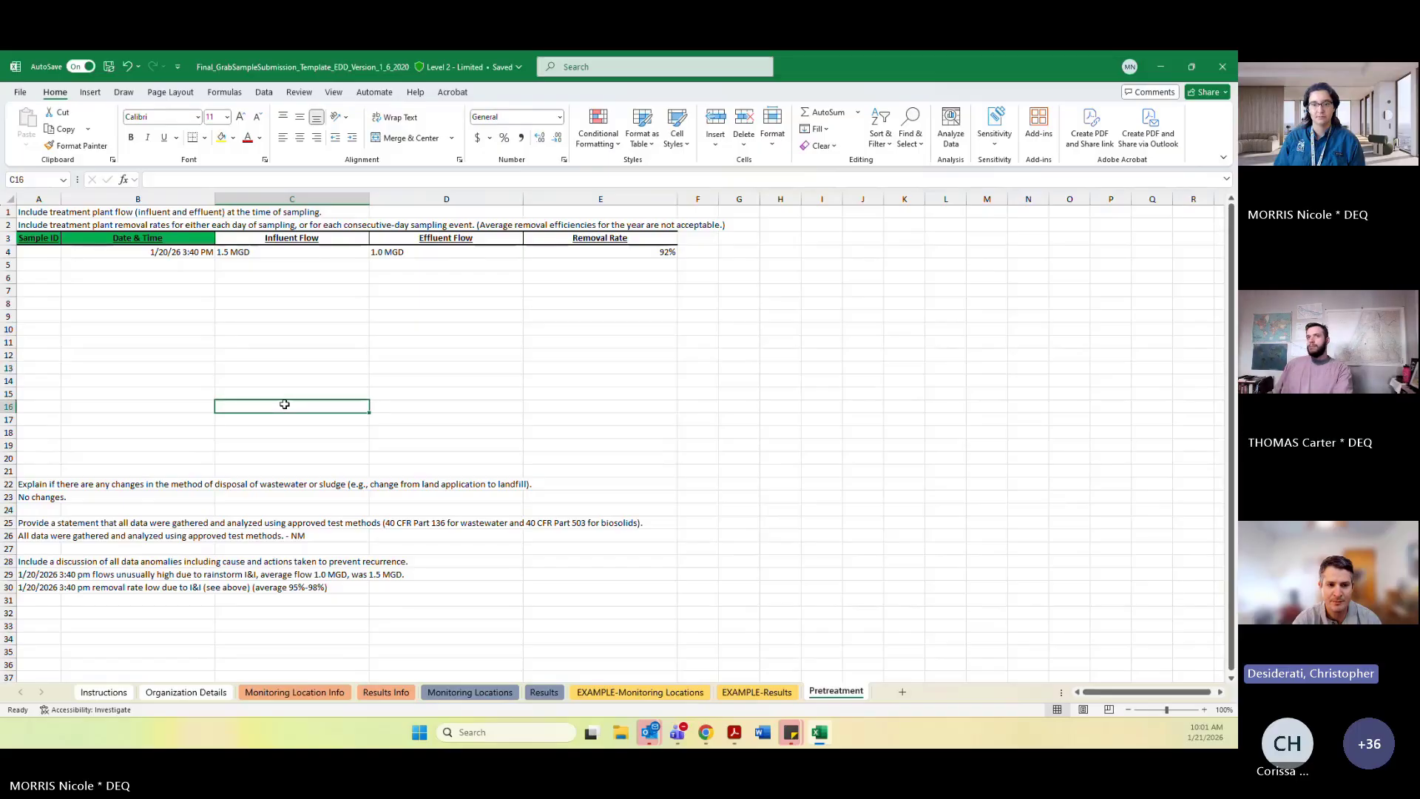
left_click(216, 381)
left_click(390, 344)
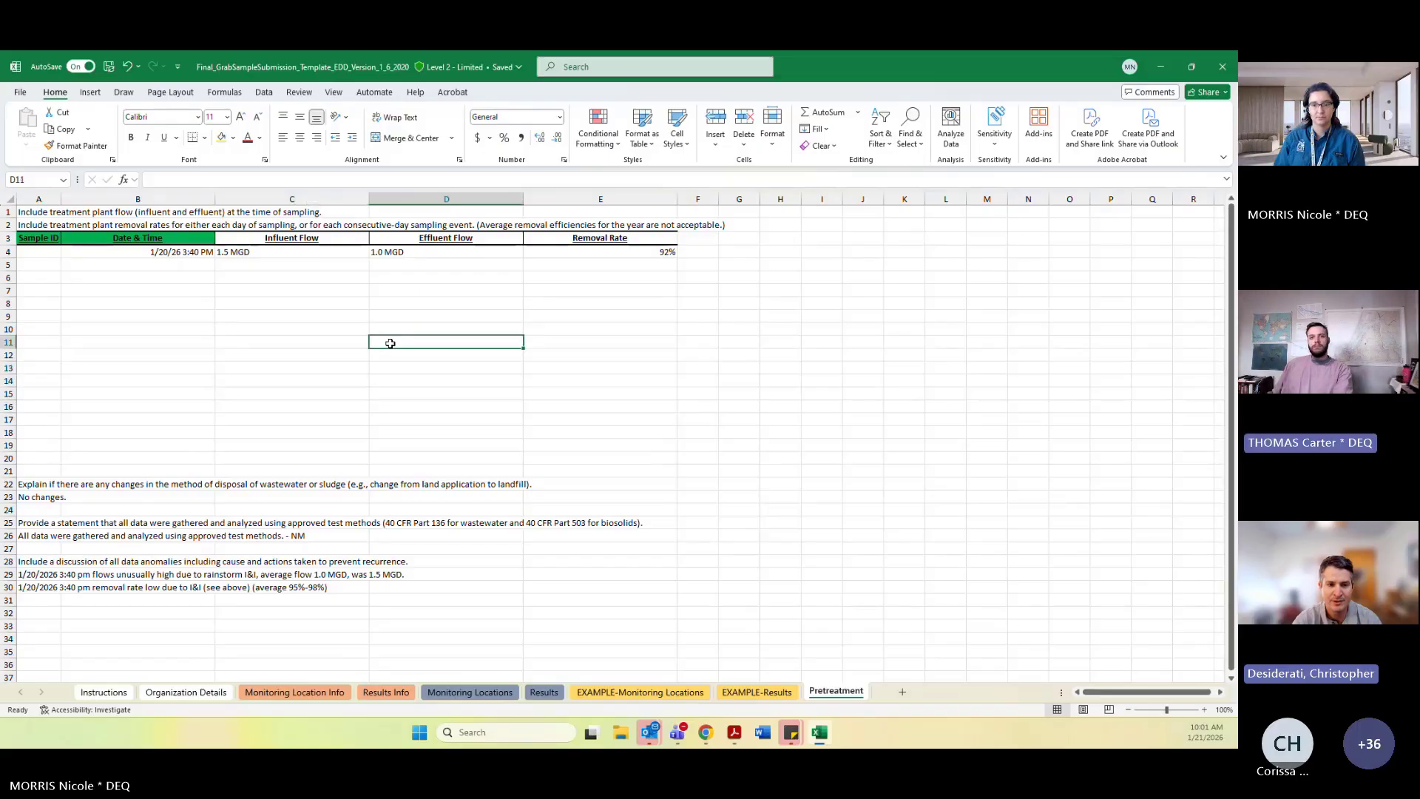
left_click(432, 315)
left_click(461, 278)
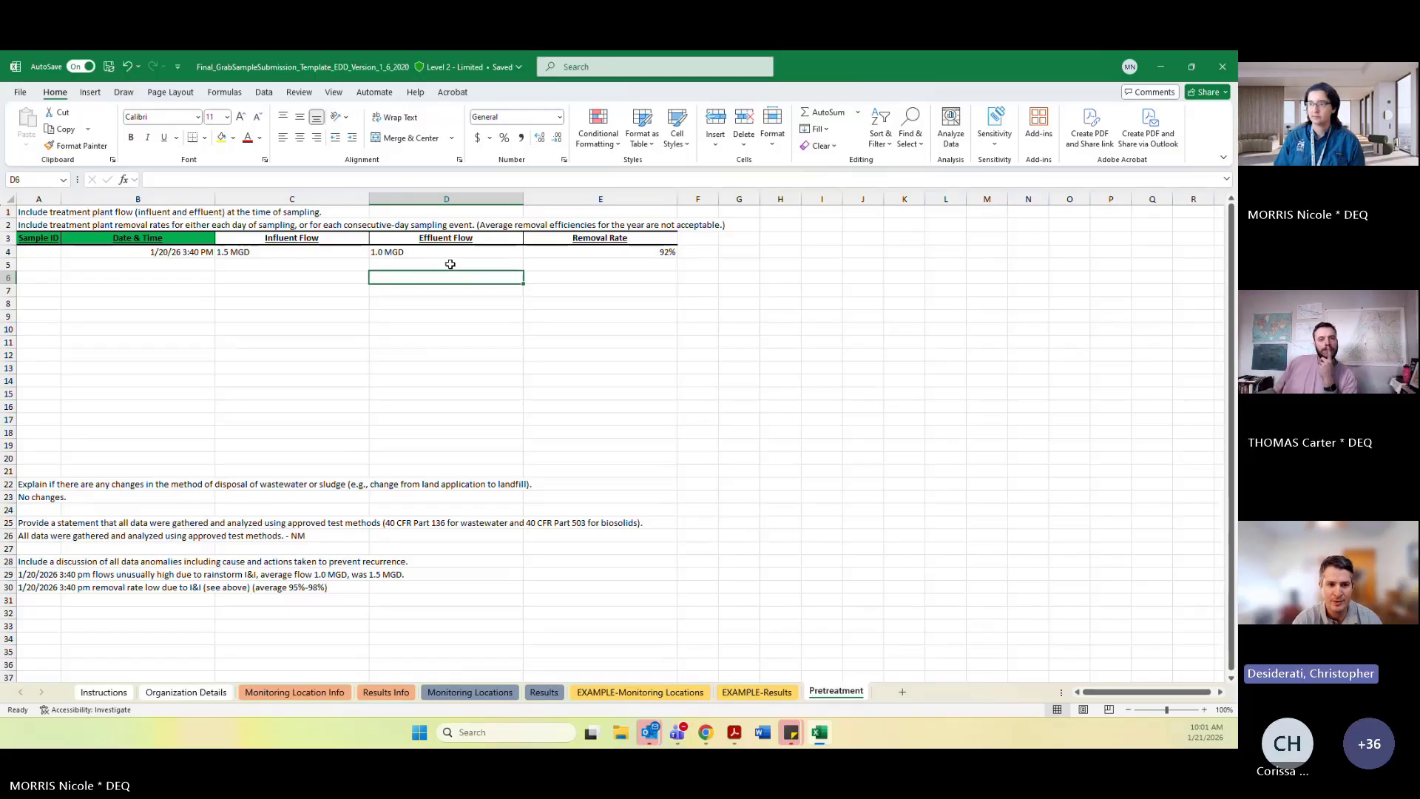
left_click(450, 264)
left_click(91, 265)
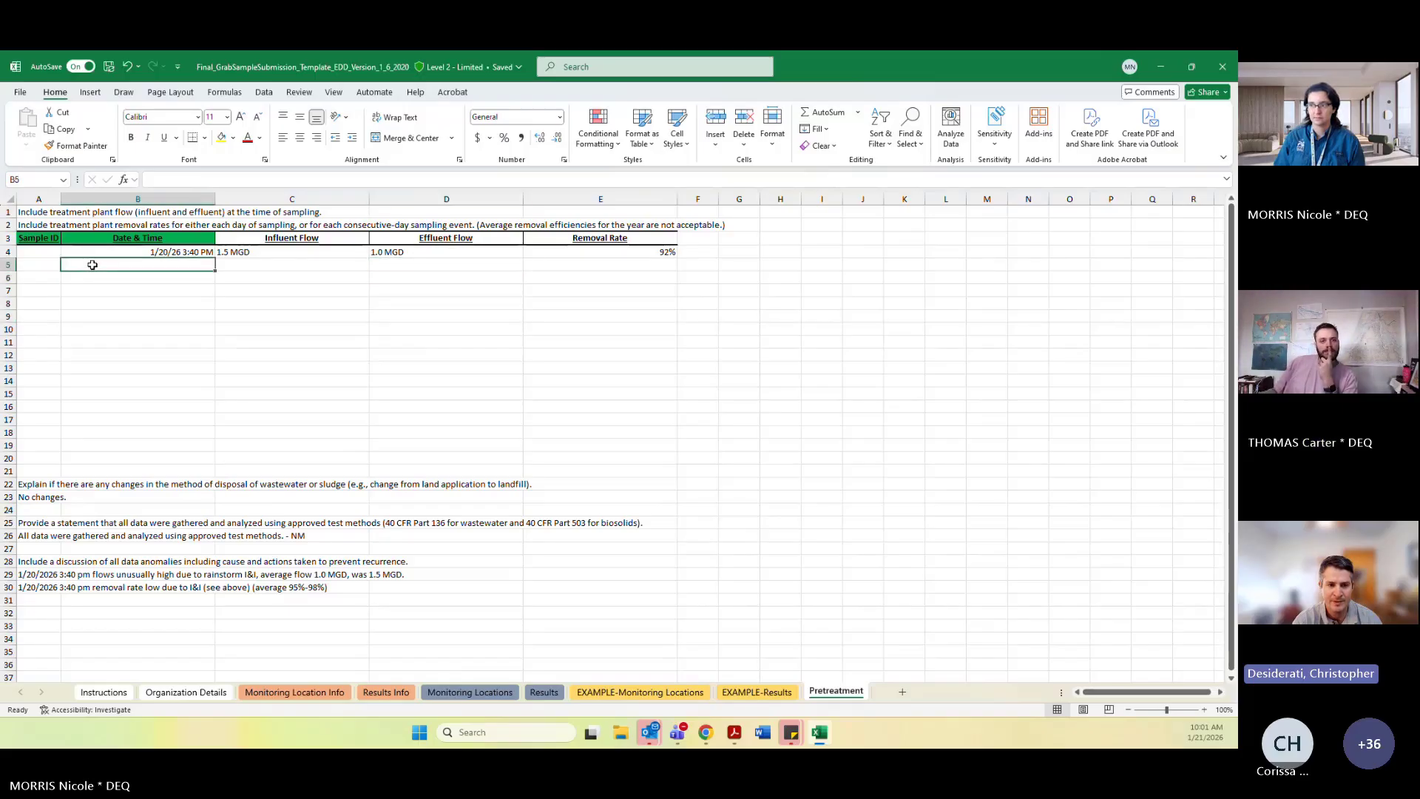
left_click(292, 264)
left_click(636, 262)
left_click(636, 253)
left_click(625, 265)
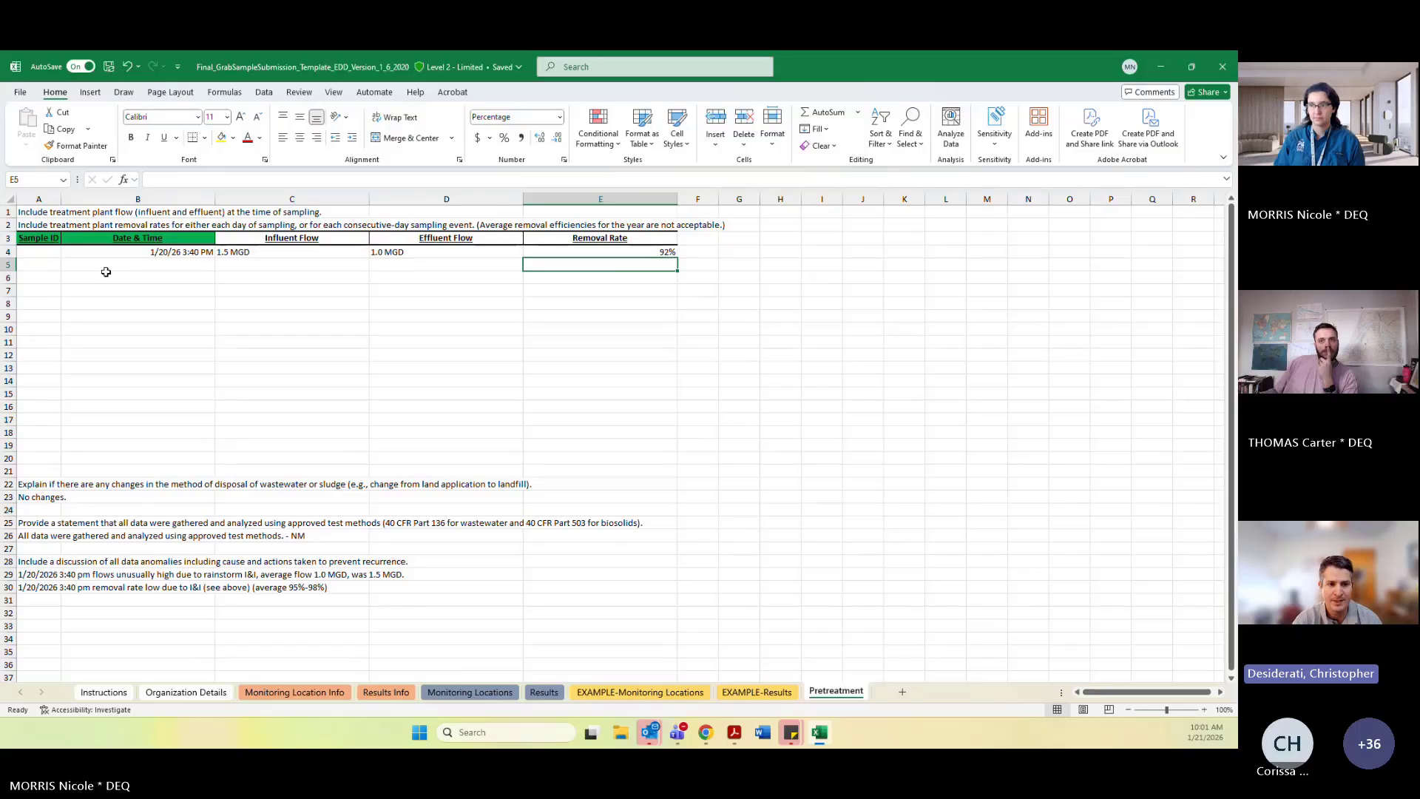
left_click_drag(38, 256, 664, 267)
left_click(588, 265)
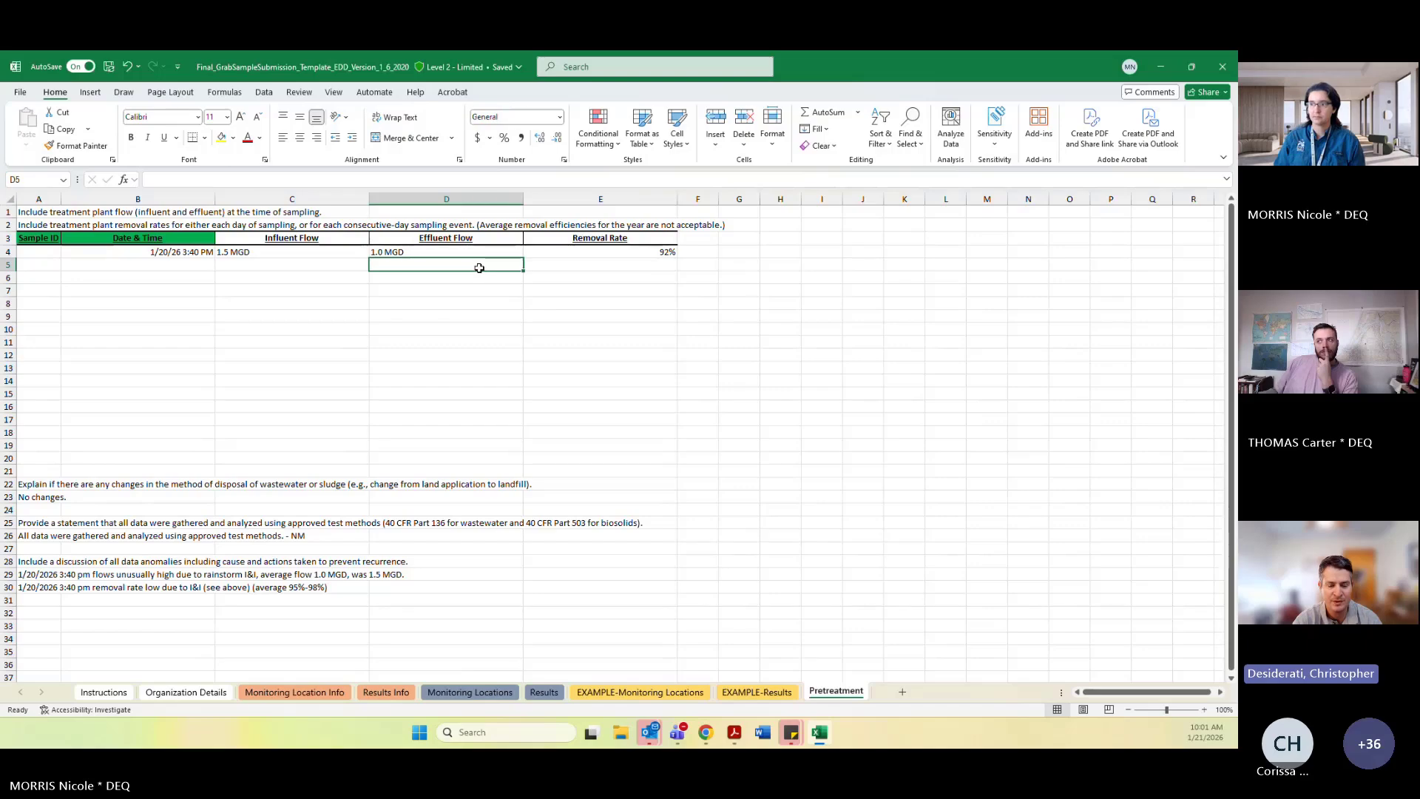
Examine the Sample ID column and the Date & Time entry in the Pretreatment table's first data row.
left_click(259, 268)
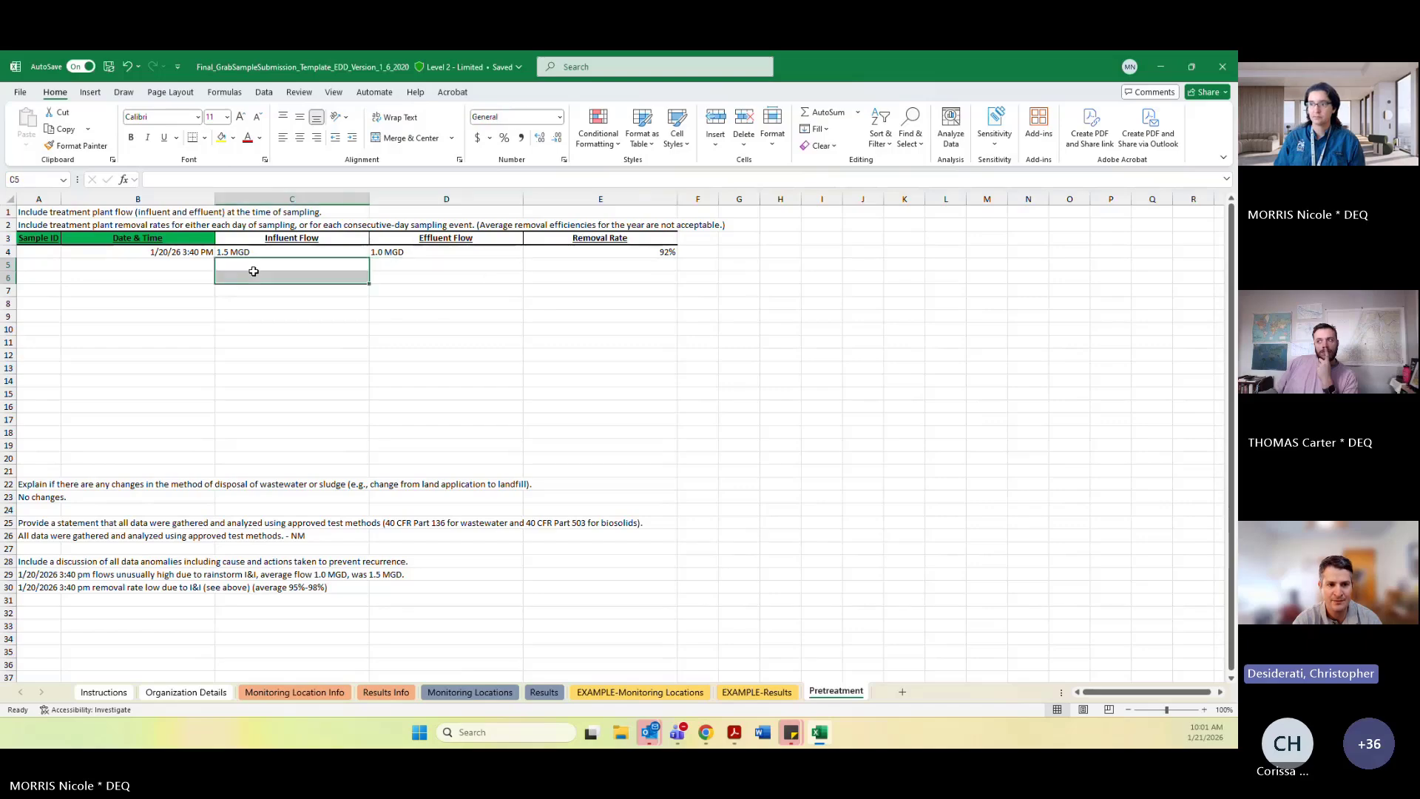
left_click(39, 264)
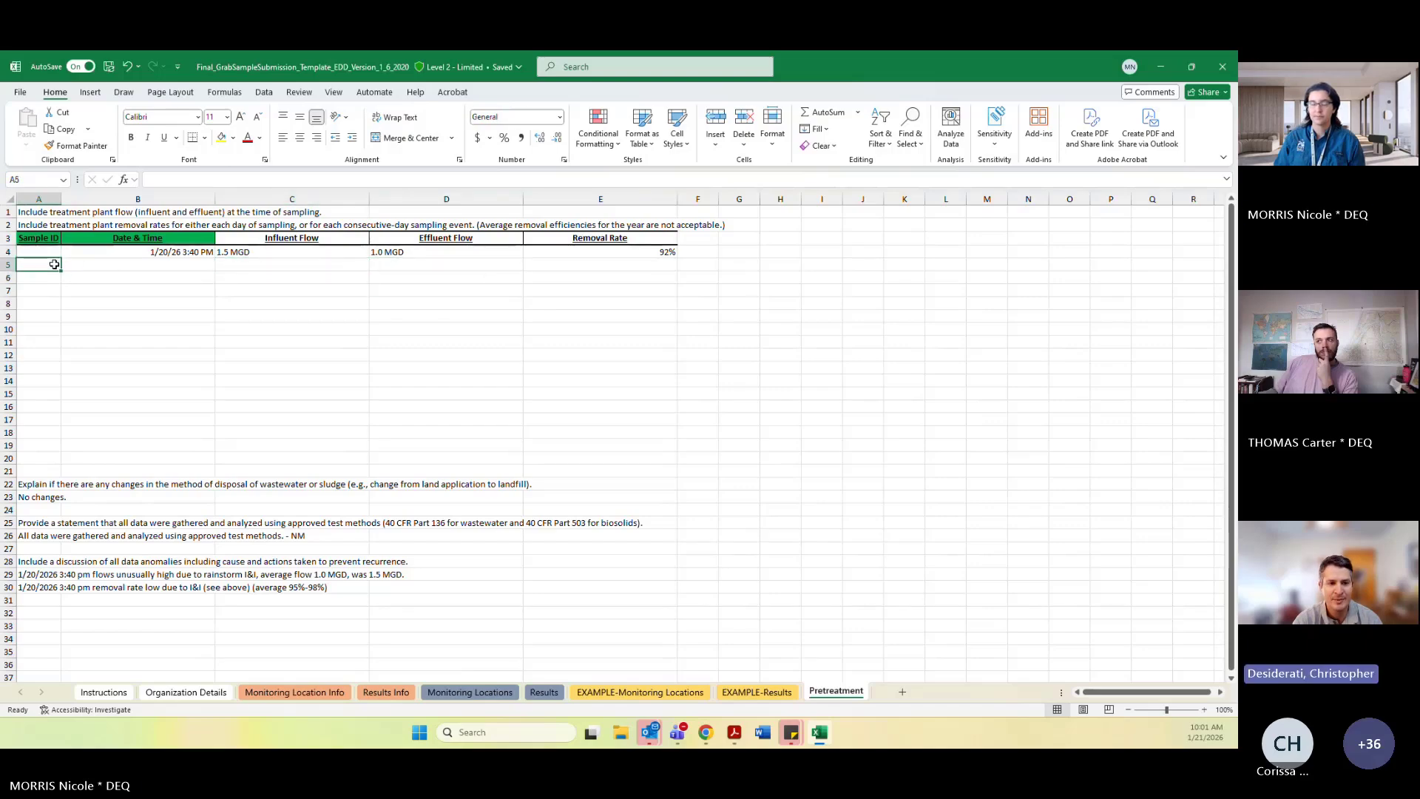
left_click(193, 292)
left_click_drag(42, 263, 46, 255)
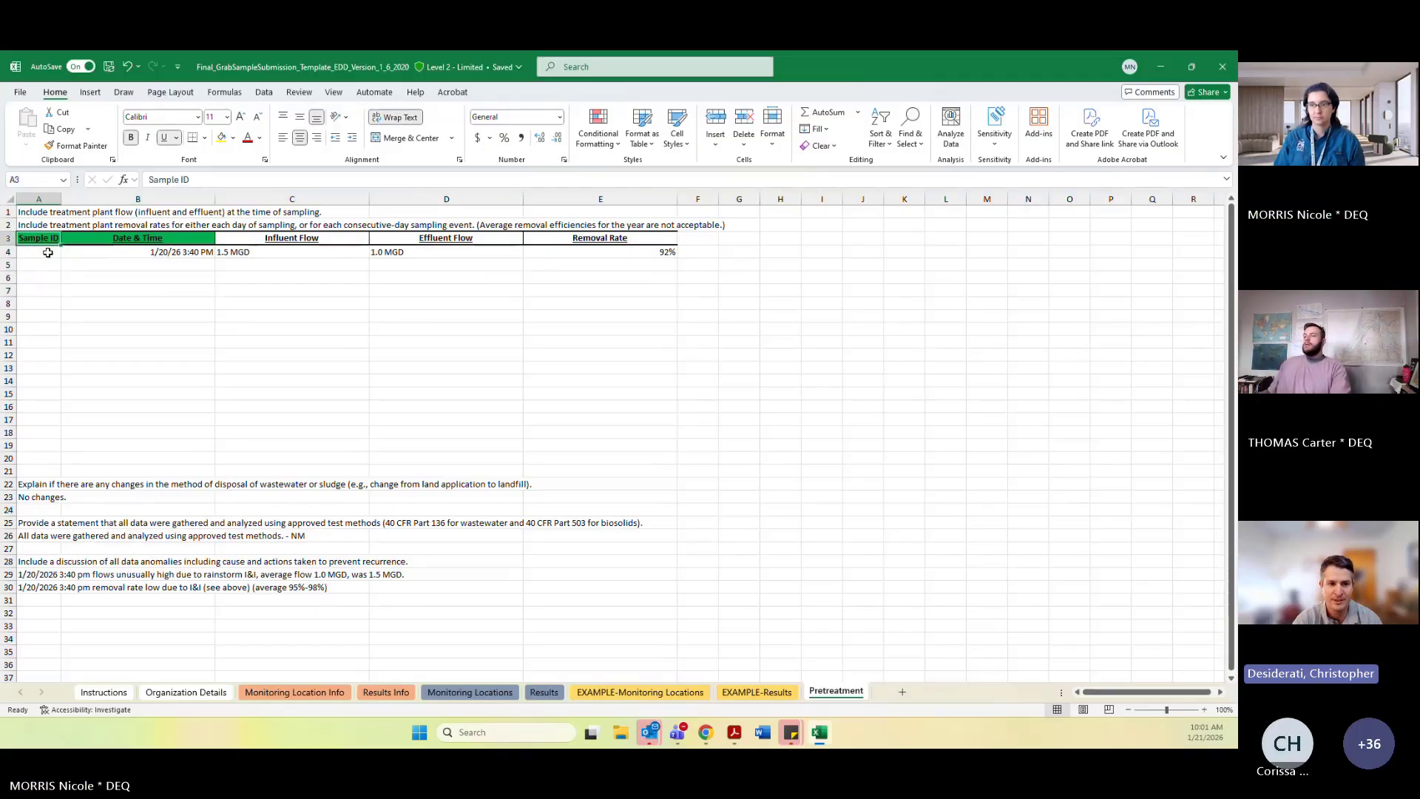
left_click(44, 251)
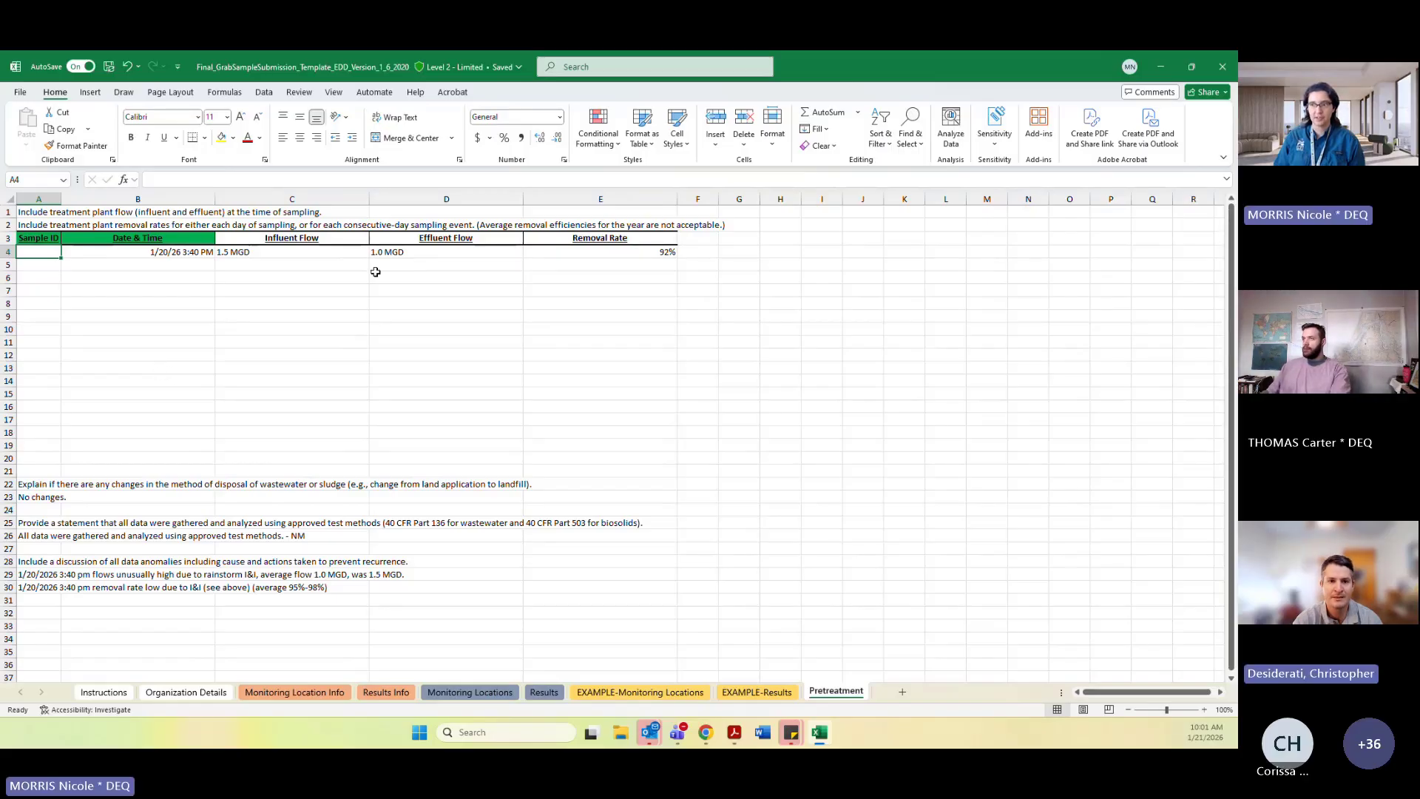
left_click(655, 252)
left_click(39, 253)
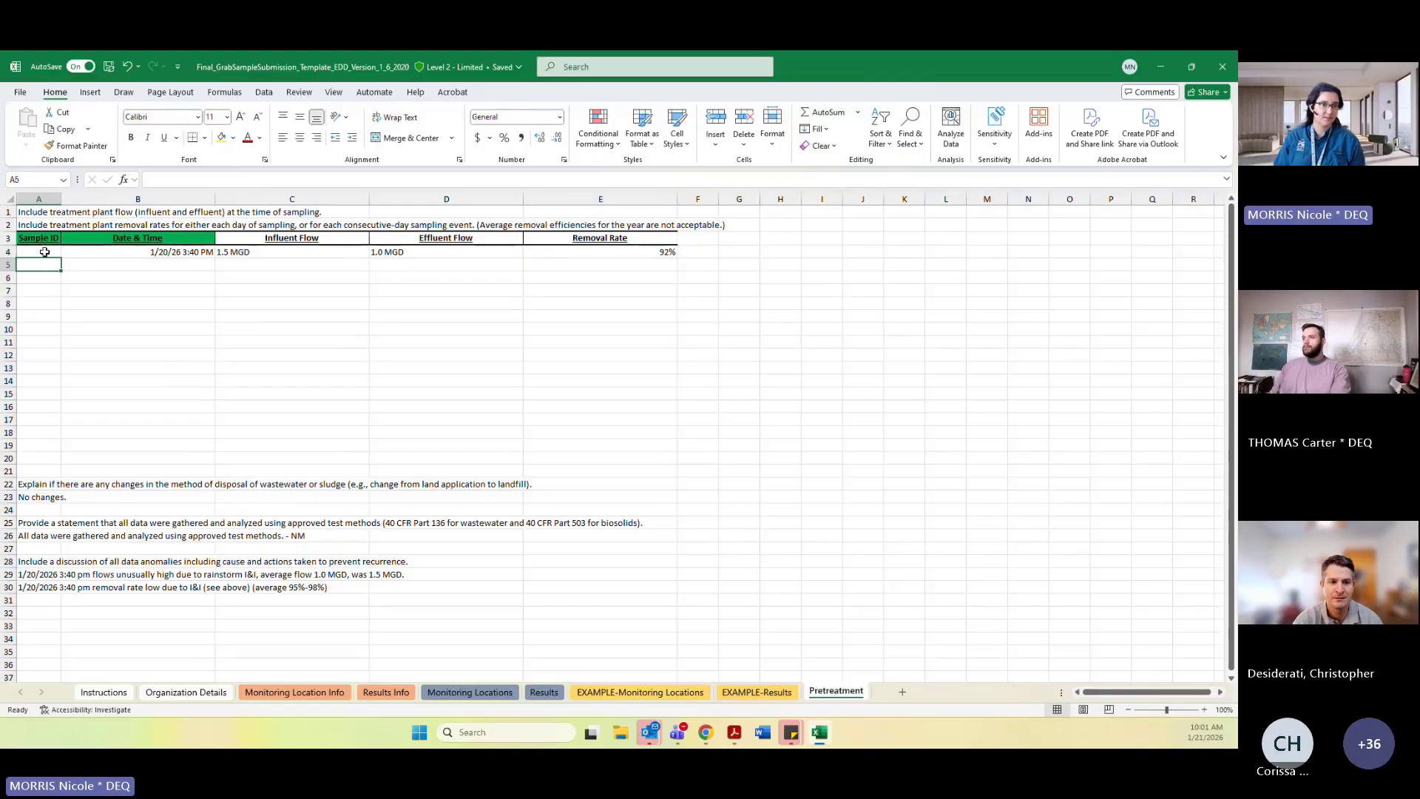
left_click(135, 254)
left_click(44, 254)
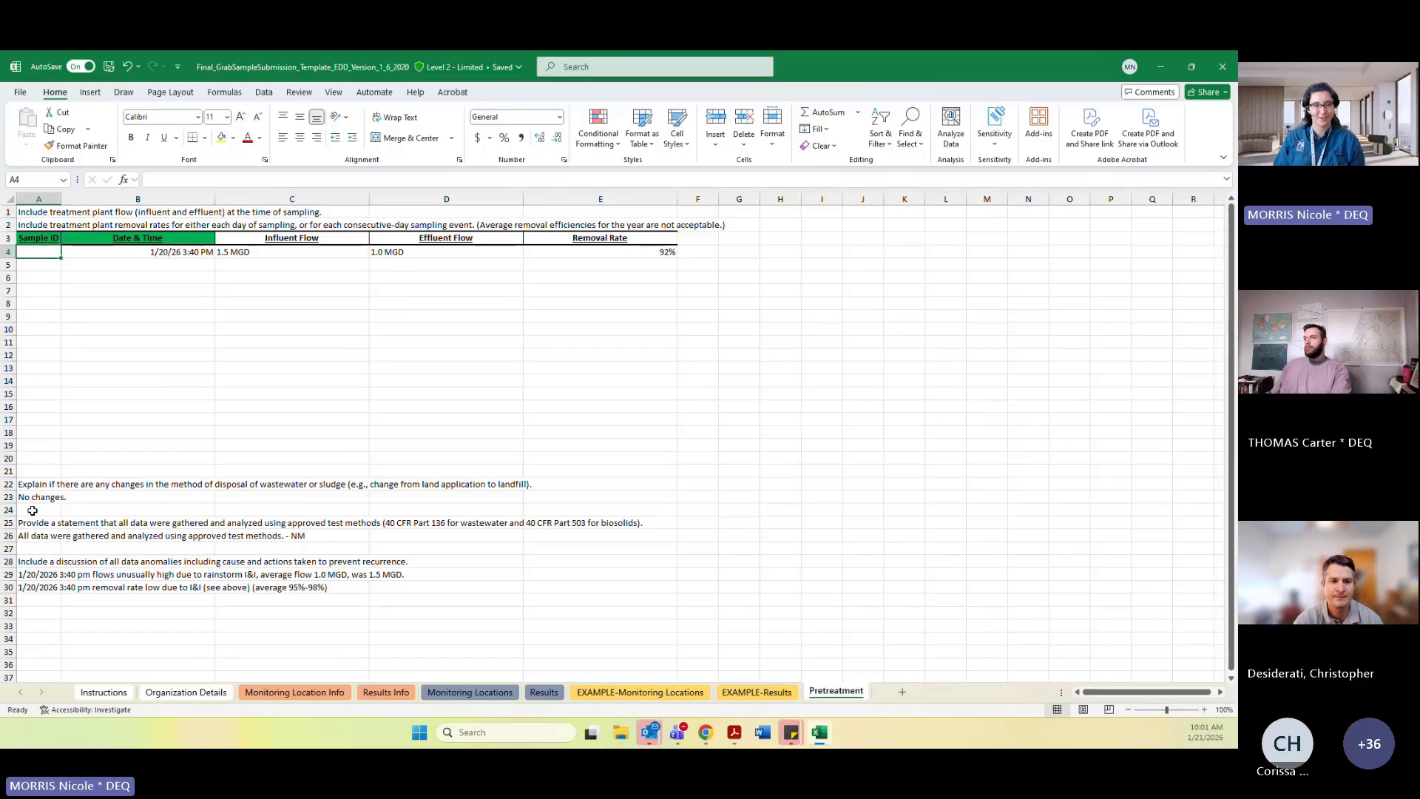
left_click(116, 382)
left_click(110, 255)
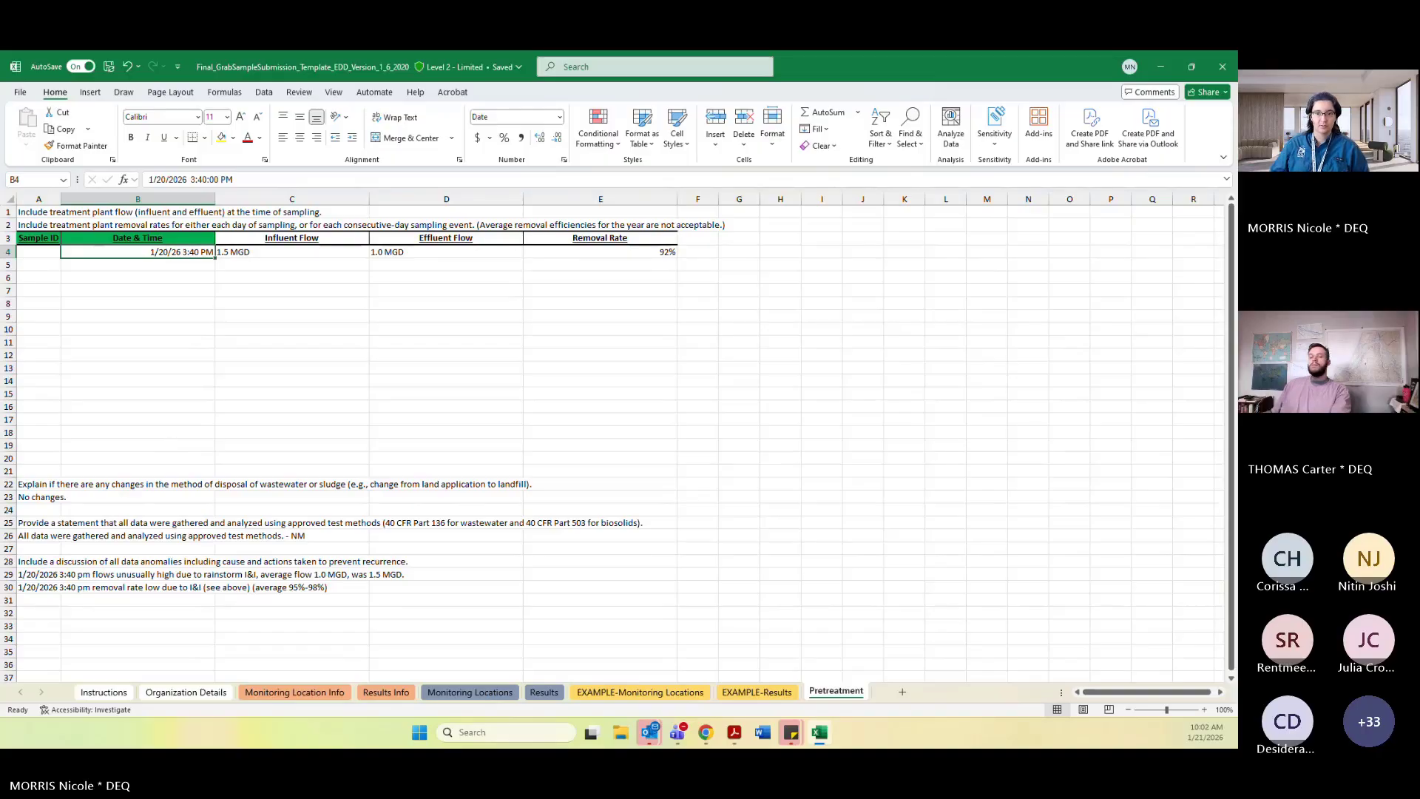
Review the influent, effluent and removal rate cells and the explanatory text block on rows 22 to 30.
key("alt+Tab")
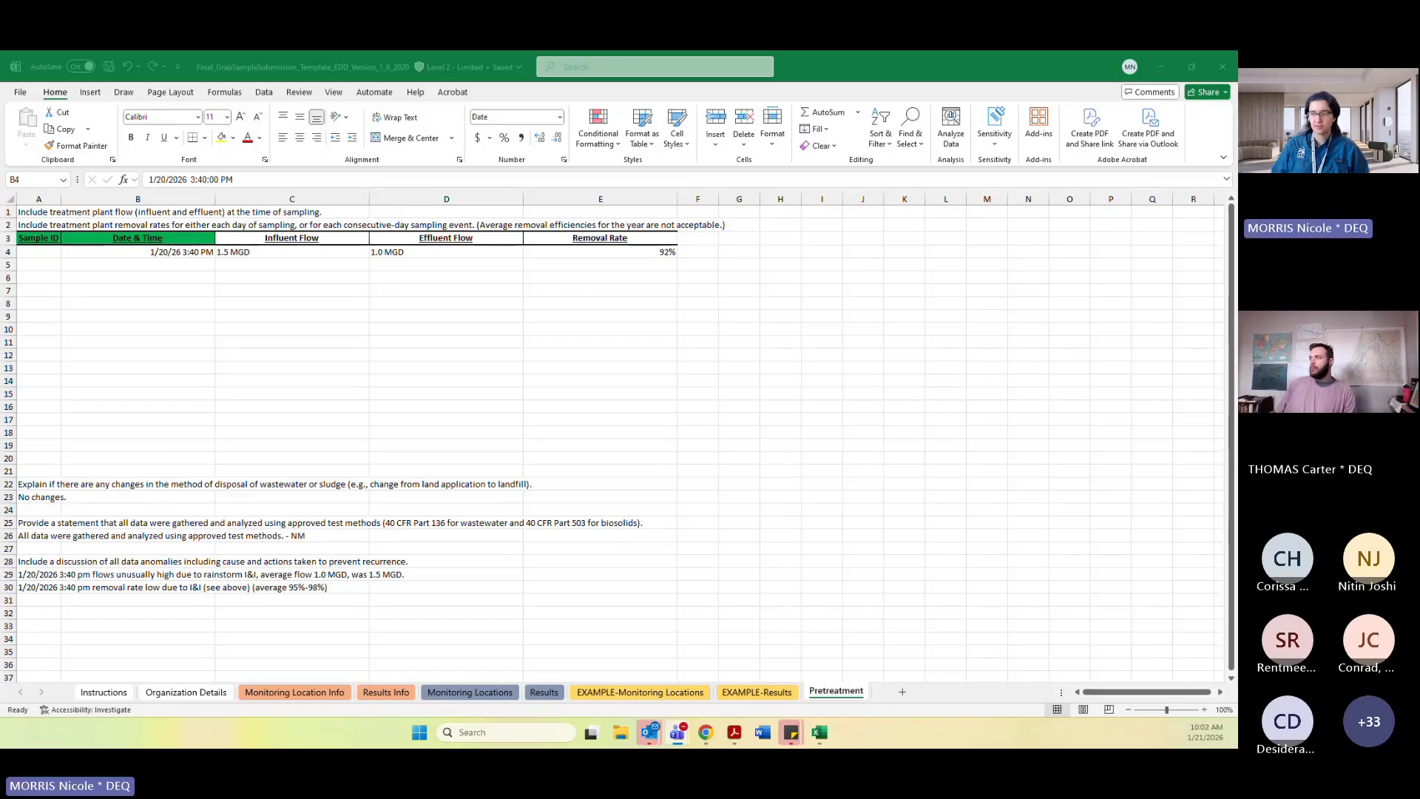
left_click(454, 276)
left_click(228, 252)
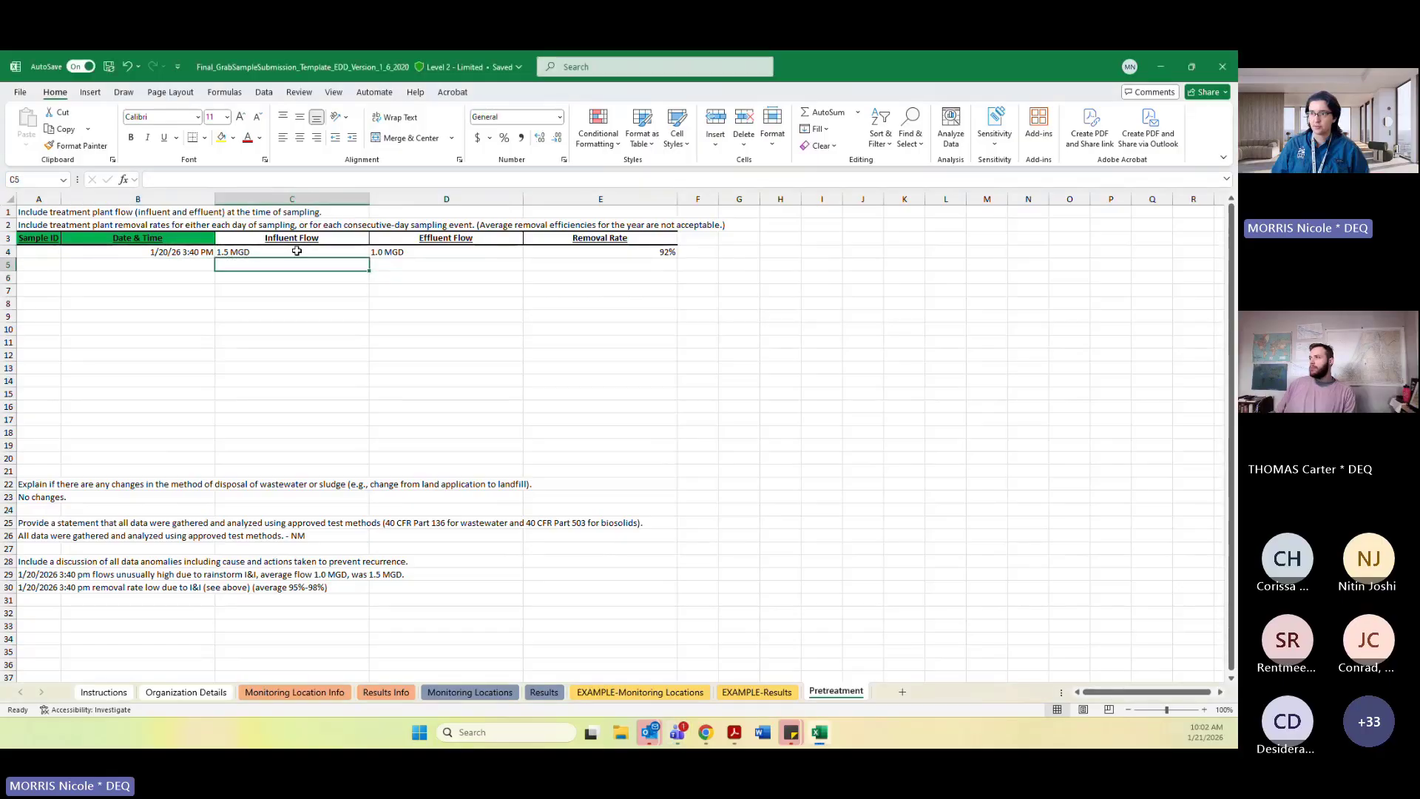
left_click(446, 257)
left_click(646, 256)
left_click(622, 395)
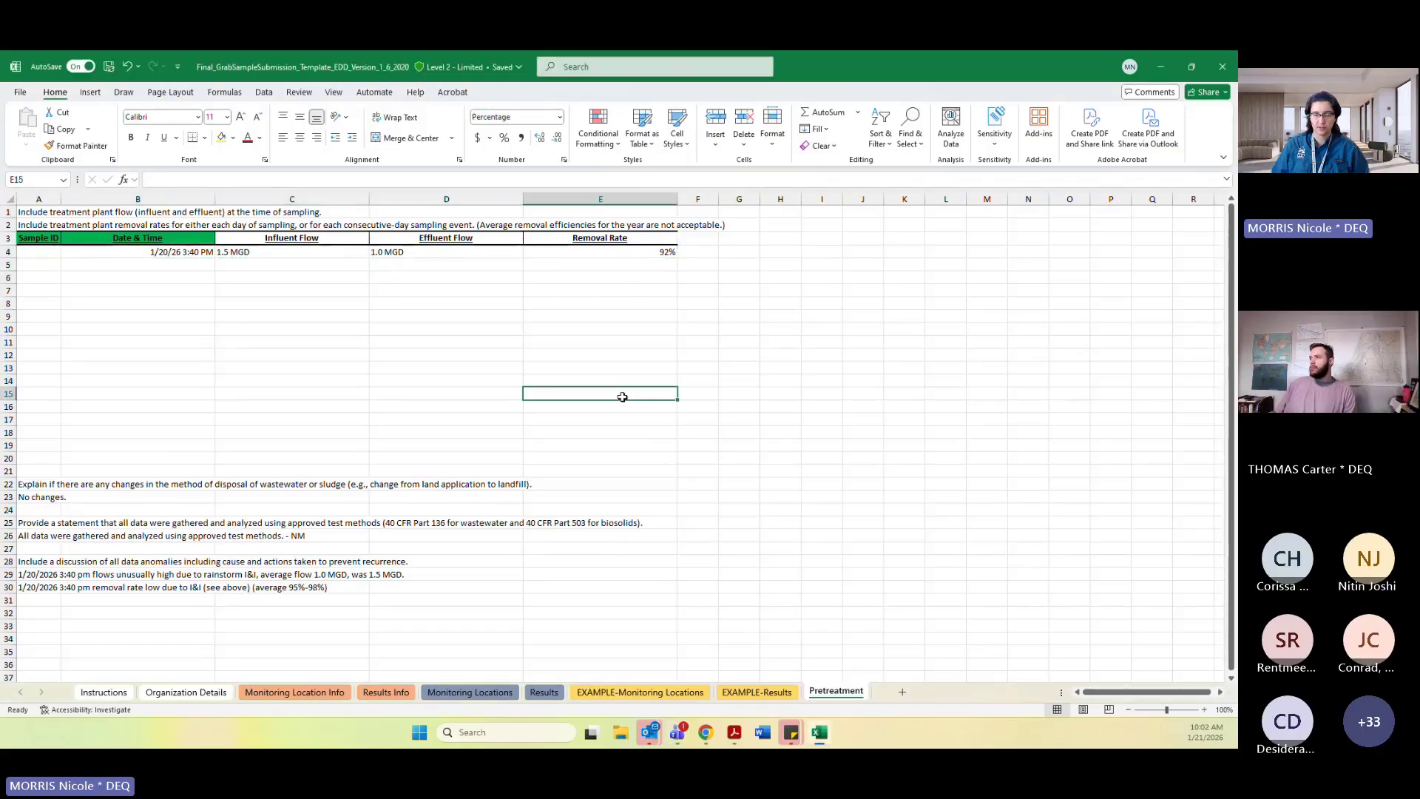
left_click(368, 380)
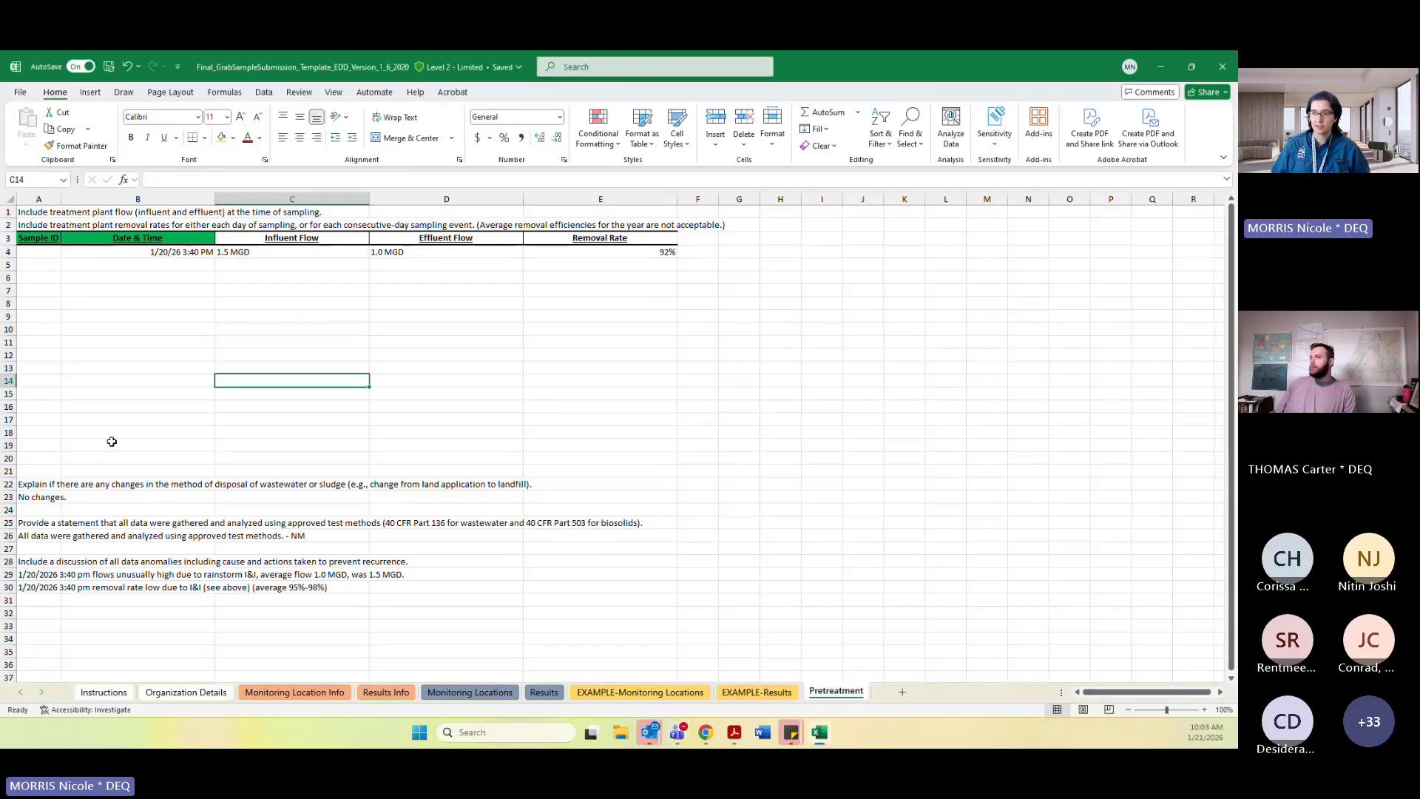
left_click_drag(52, 471, 801, 580)
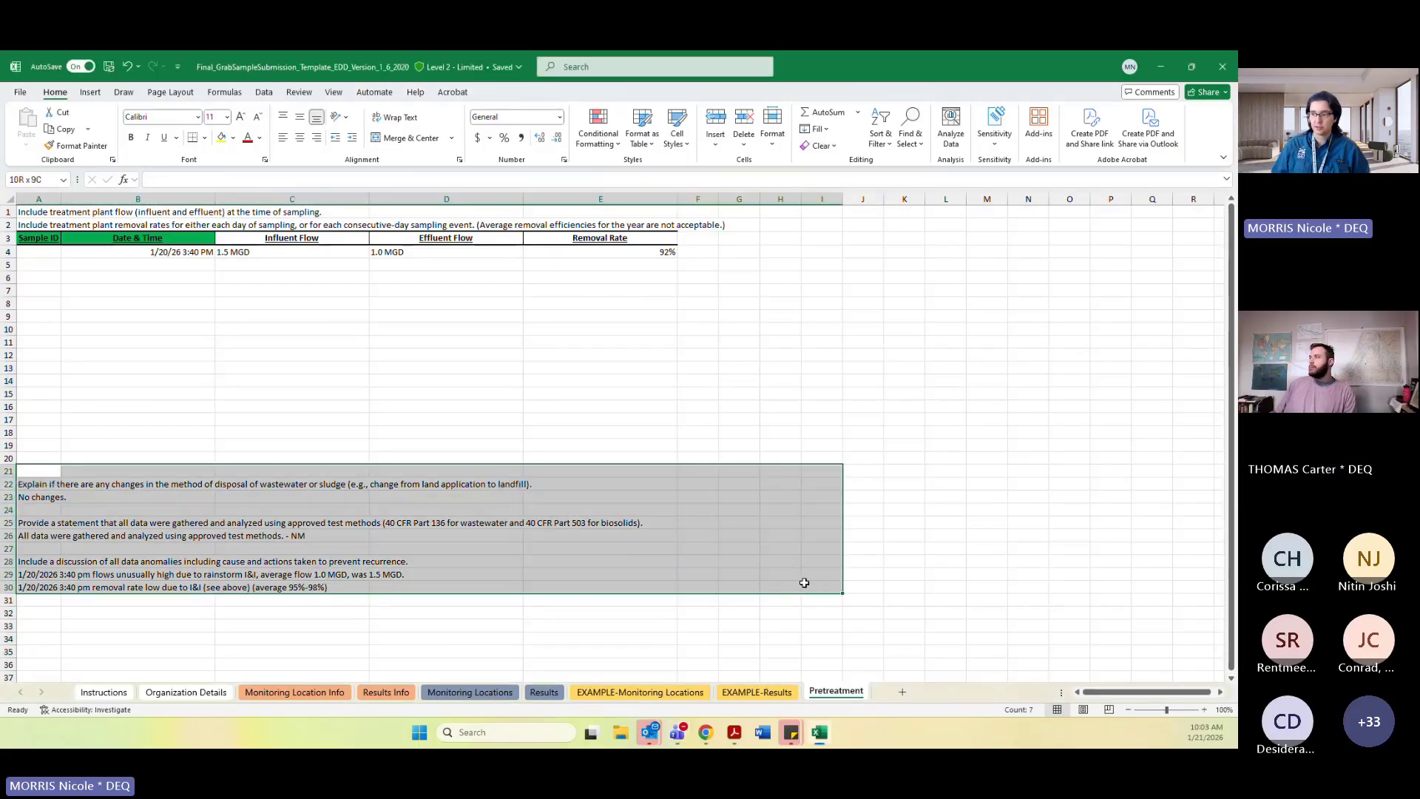
left_click(904, 393)
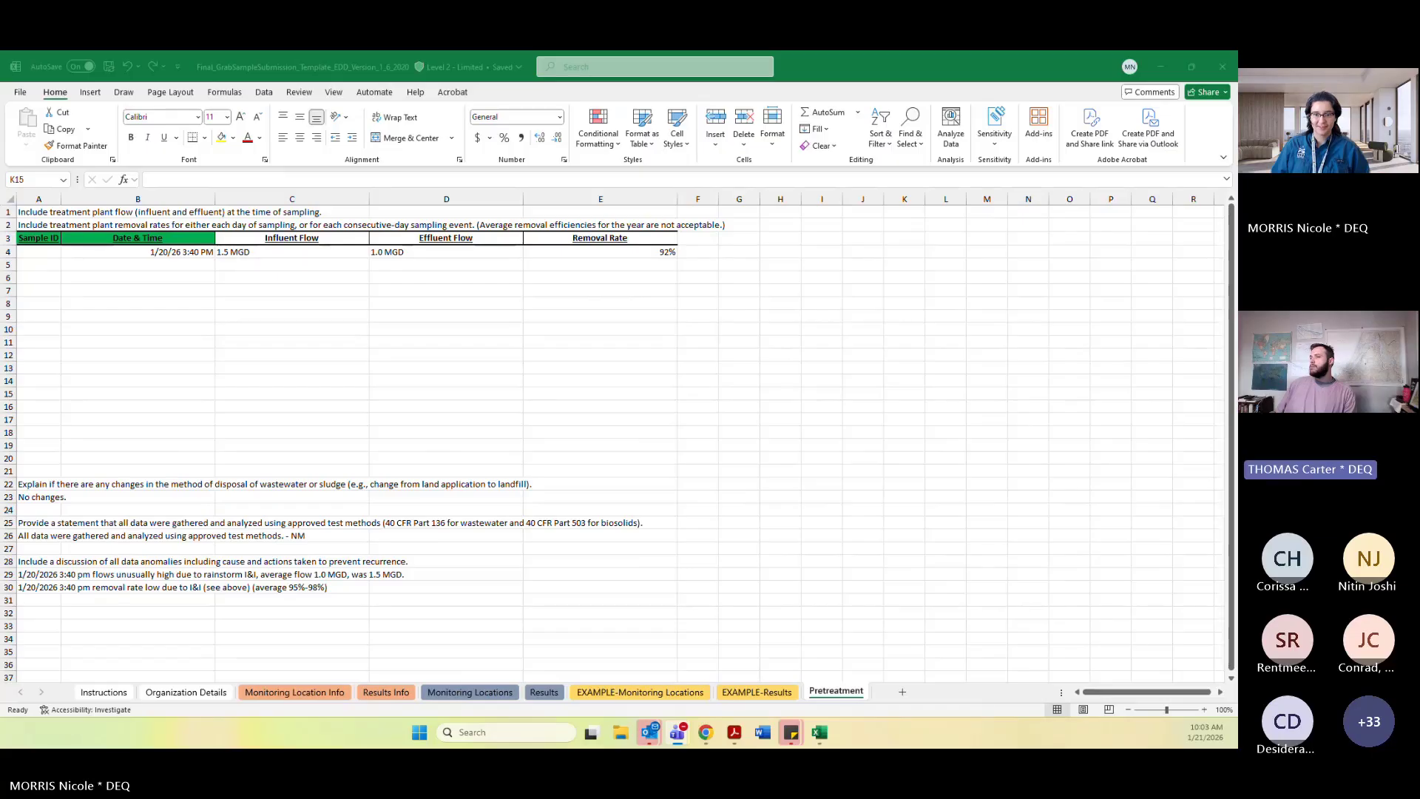
Inspect the Removal Rate column cells below the first row's removal rate entry.
left_click(608, 266)
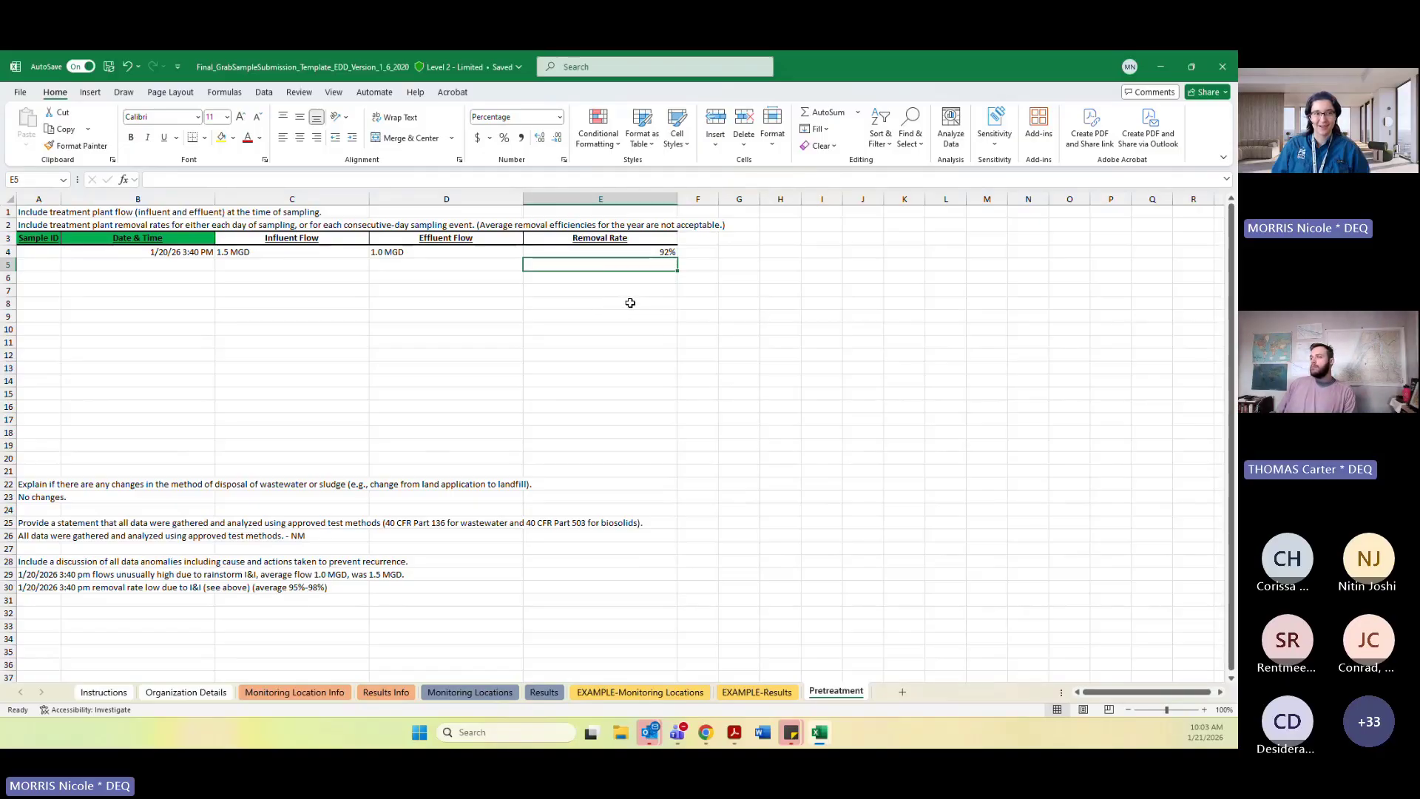
left_click(609, 291)
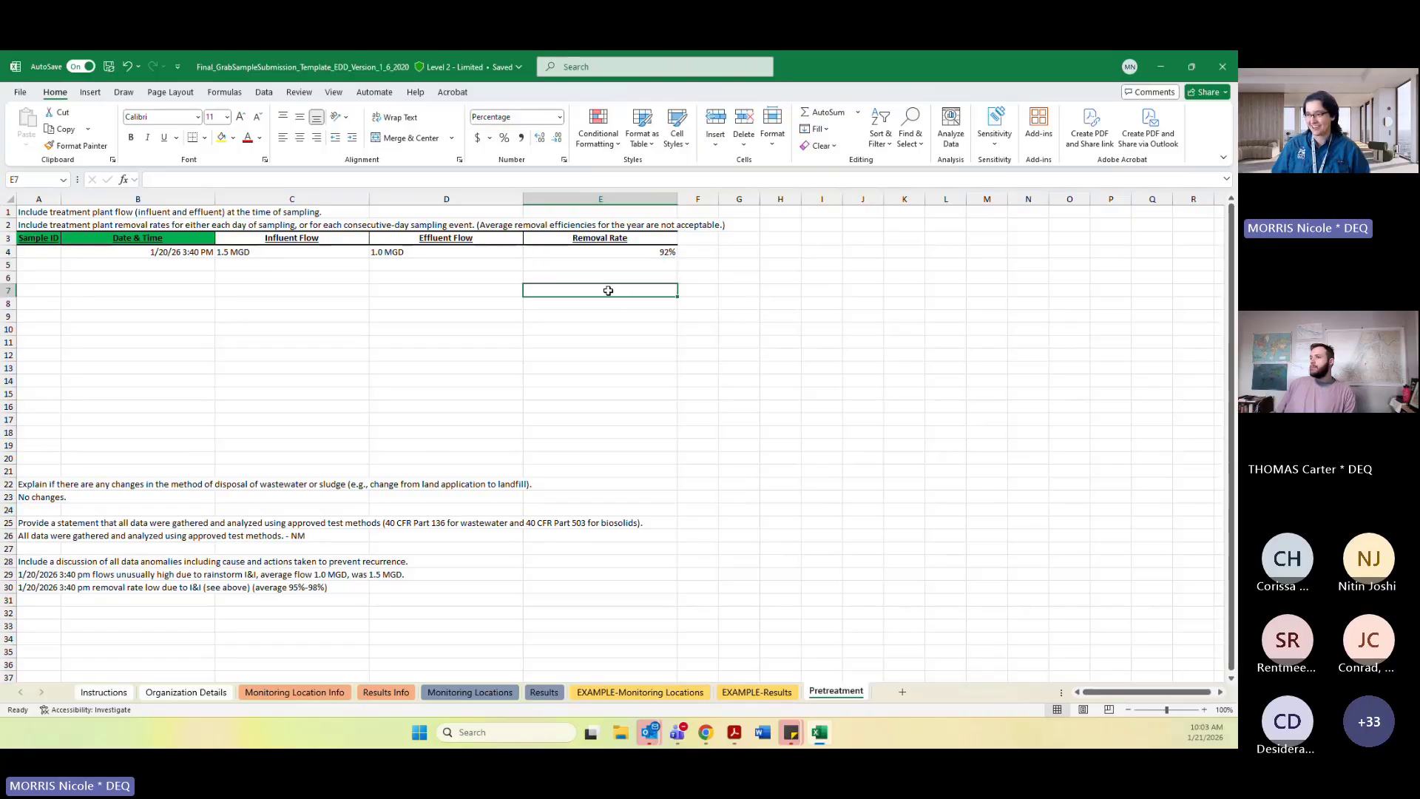
left_click(607, 280)
left_click(598, 266)
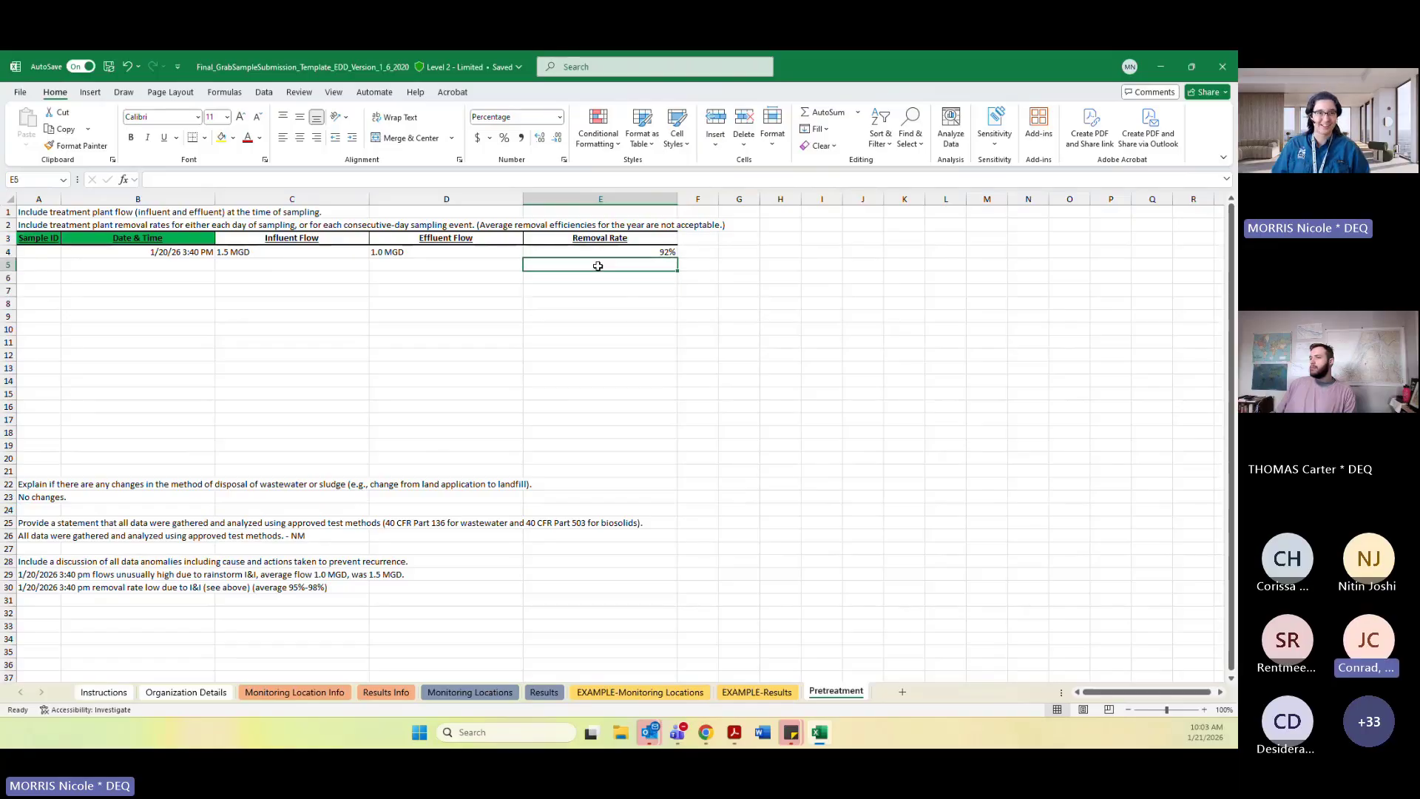
left_click(599, 278)
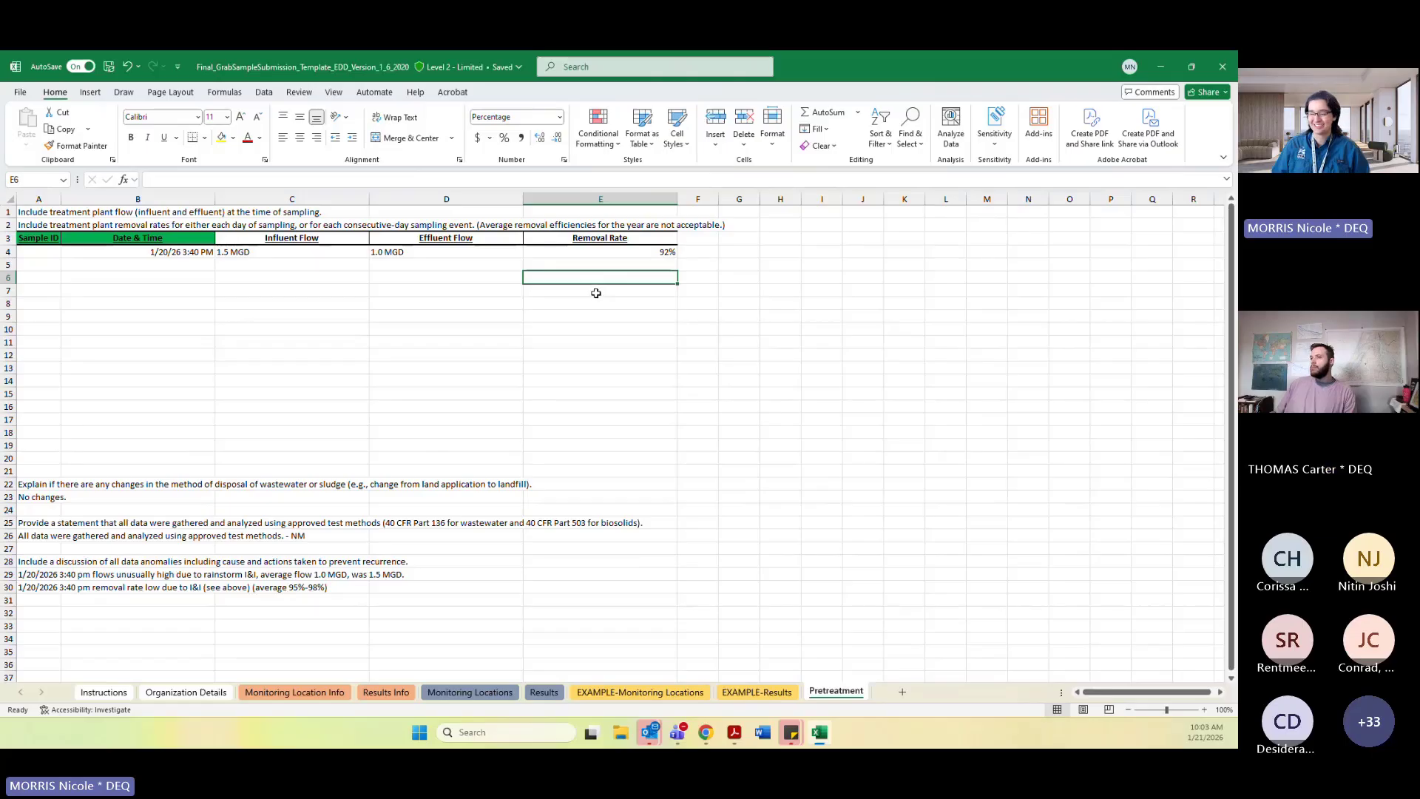
left_click(589, 253)
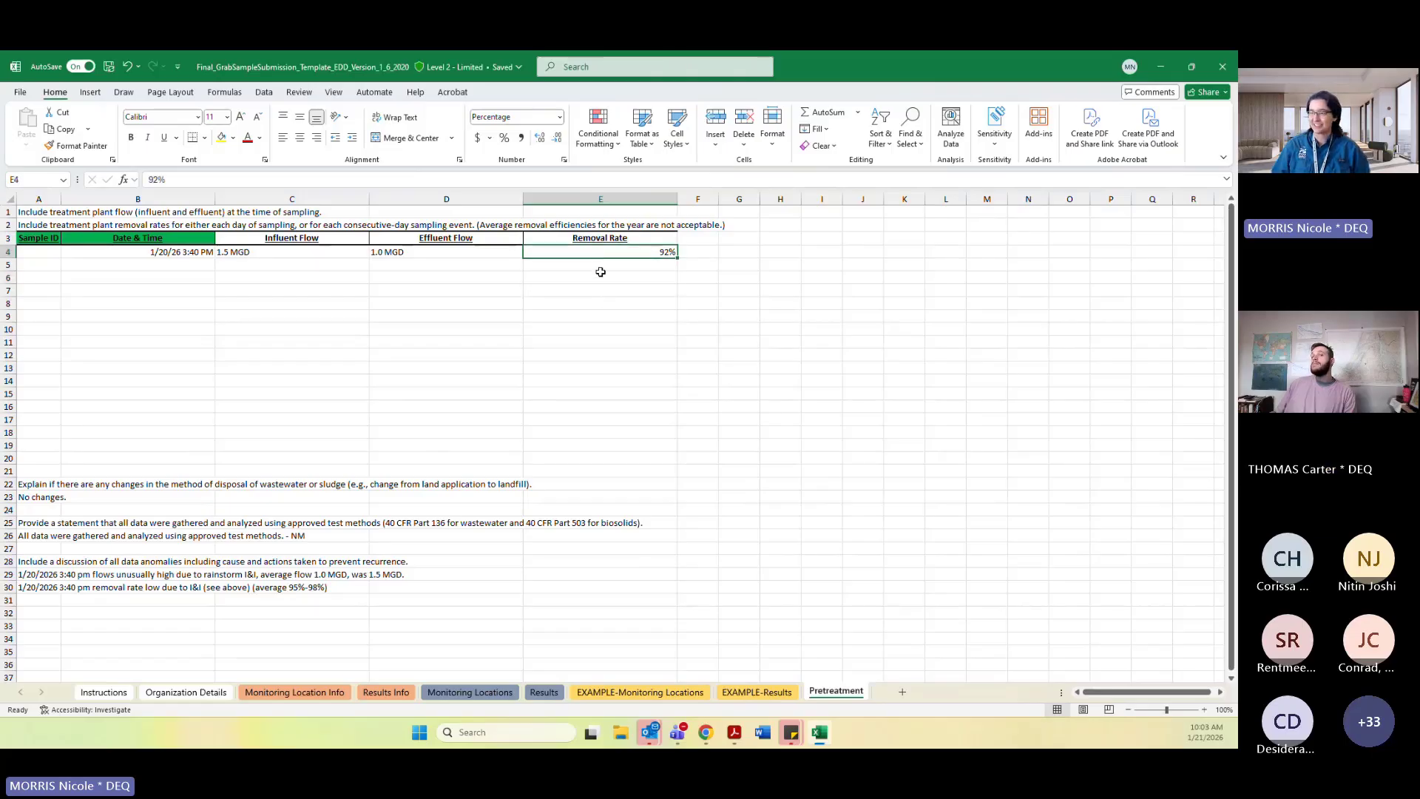
left_click(596, 279)
left_click(607, 266)
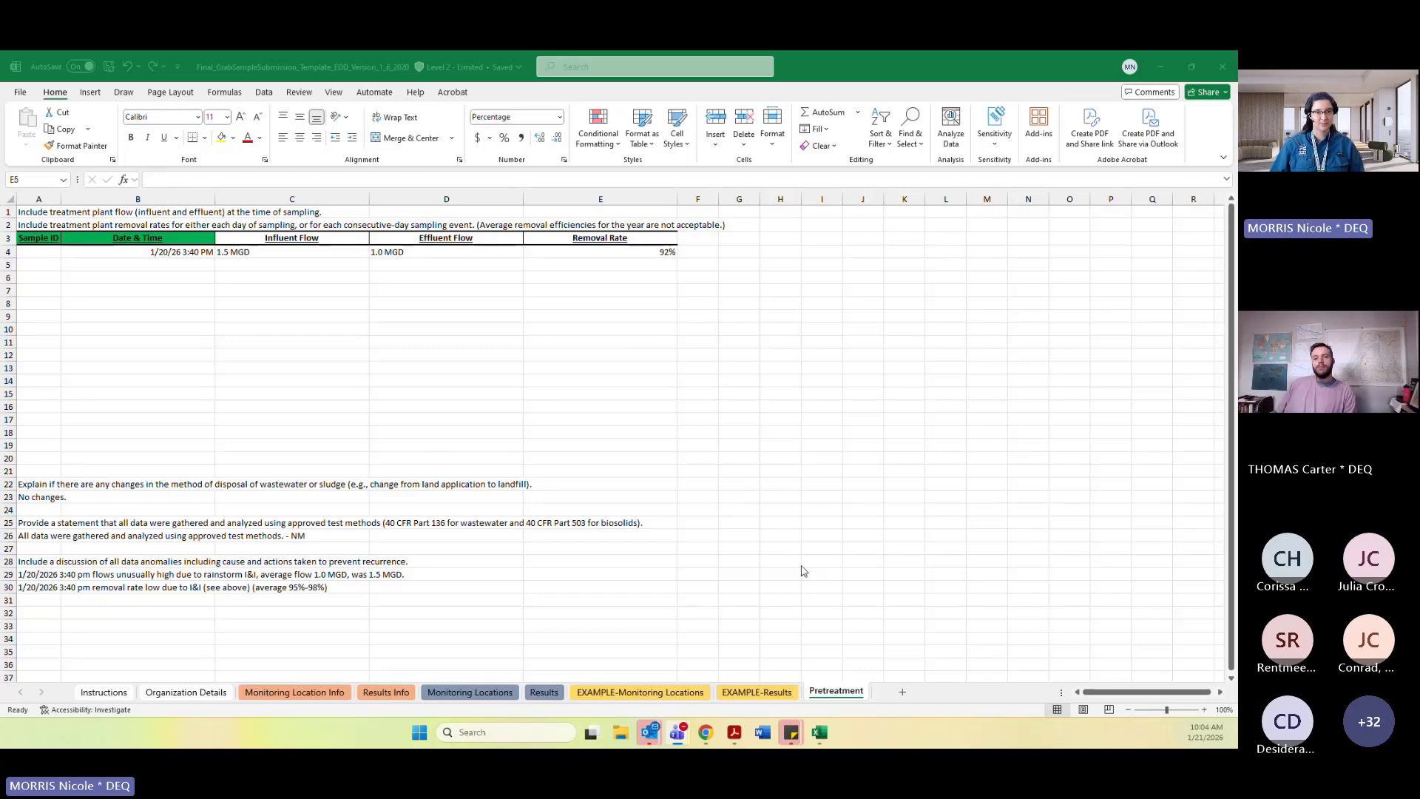
left_click(574, 577)
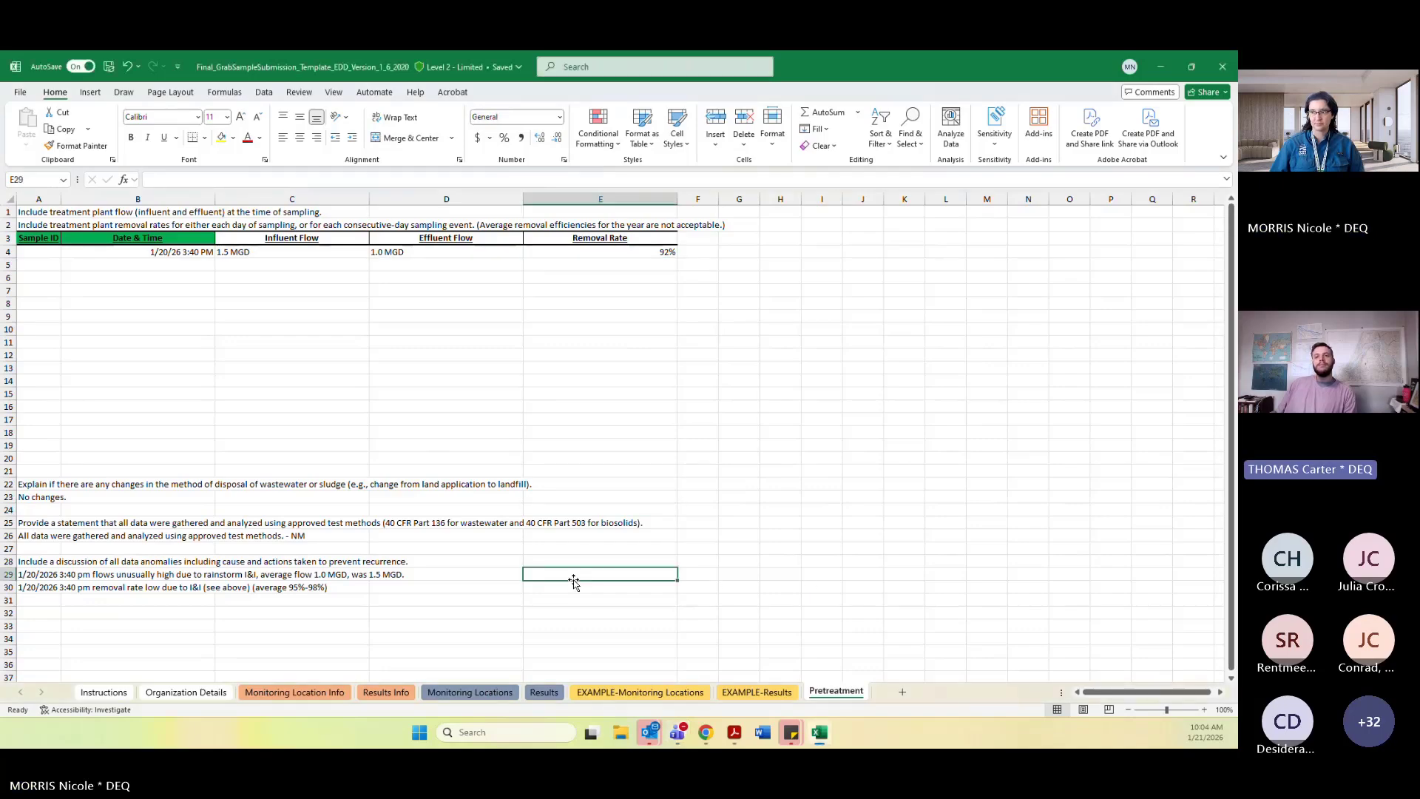